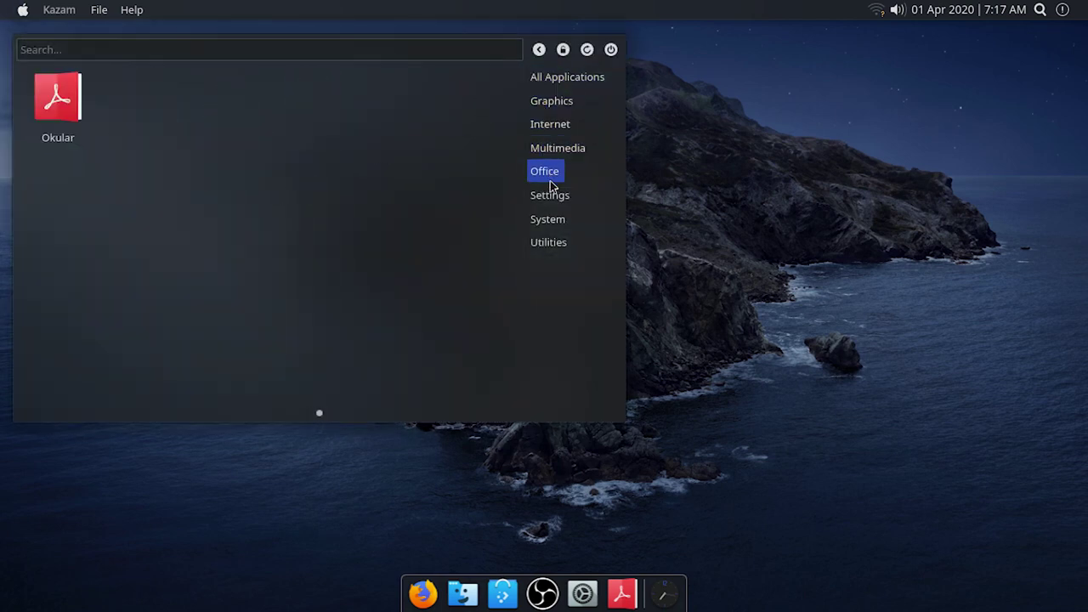
{"action": "mouse_move", "coordinate": [554, 220]}
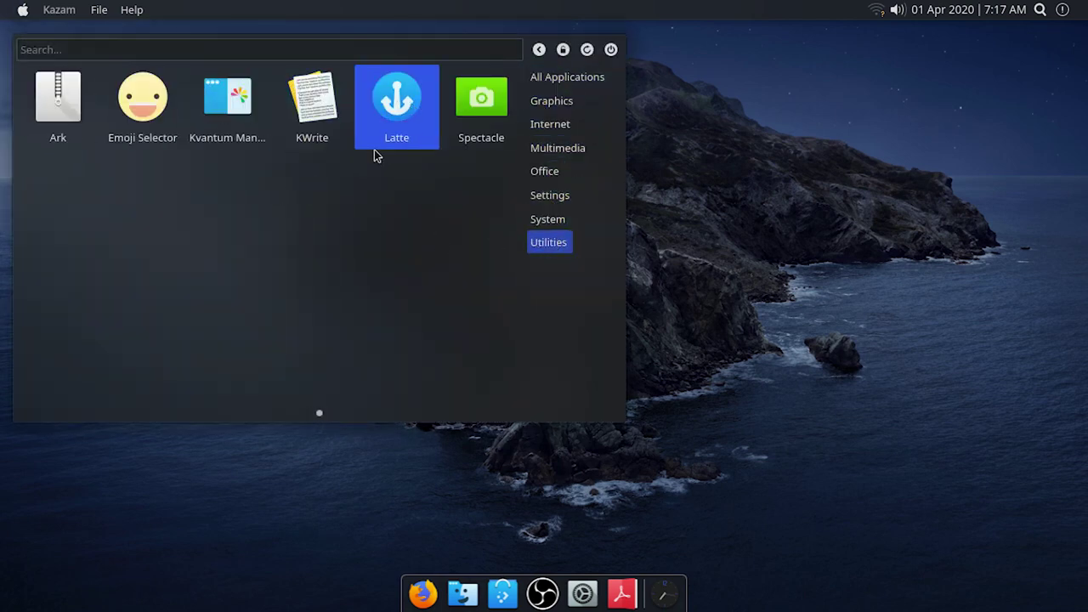
{"action": "left_click", "coordinate": [683, 150]}
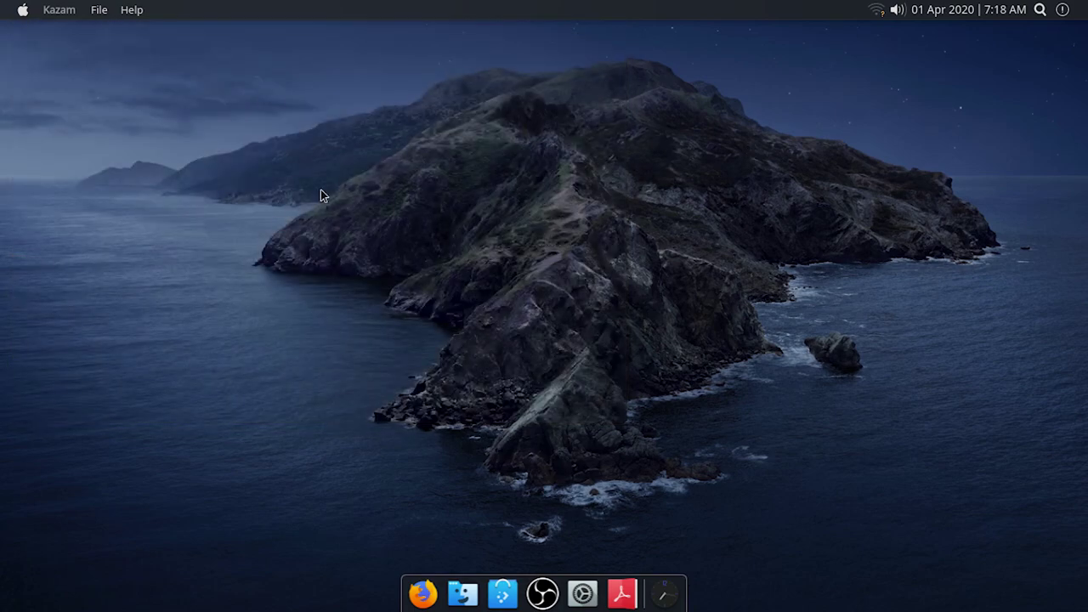
{"action": "key", "text": "alt+d"}
{"action": "key", "text": "a"}
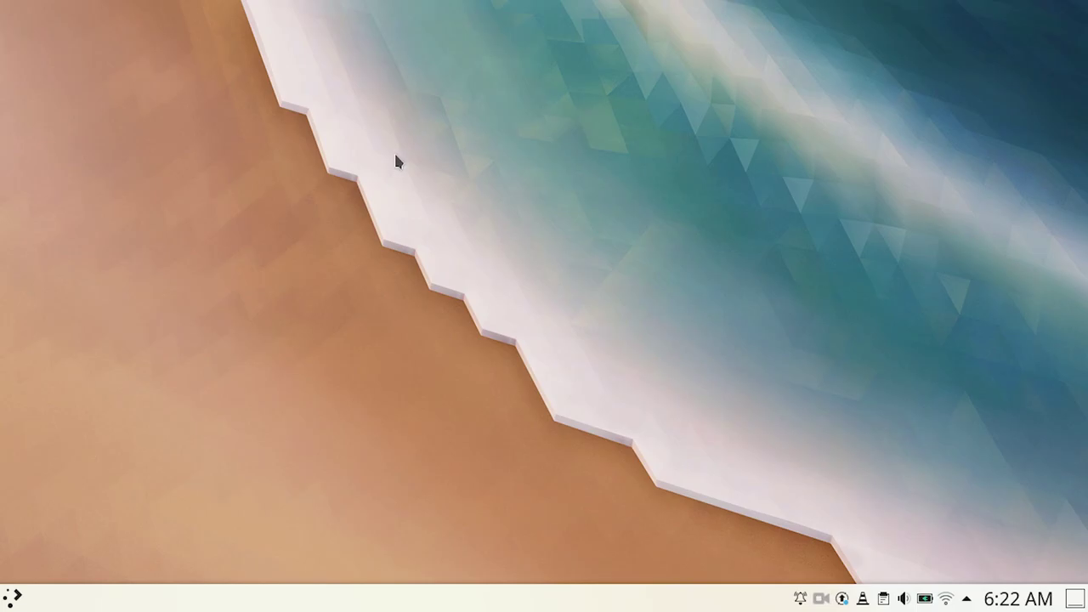
Step: In System Settings, set the advanced Window Behavior option for window placement to Centered and apply it while switching to Global Theme
{"action": "left_click", "coordinate": [13, 598]}
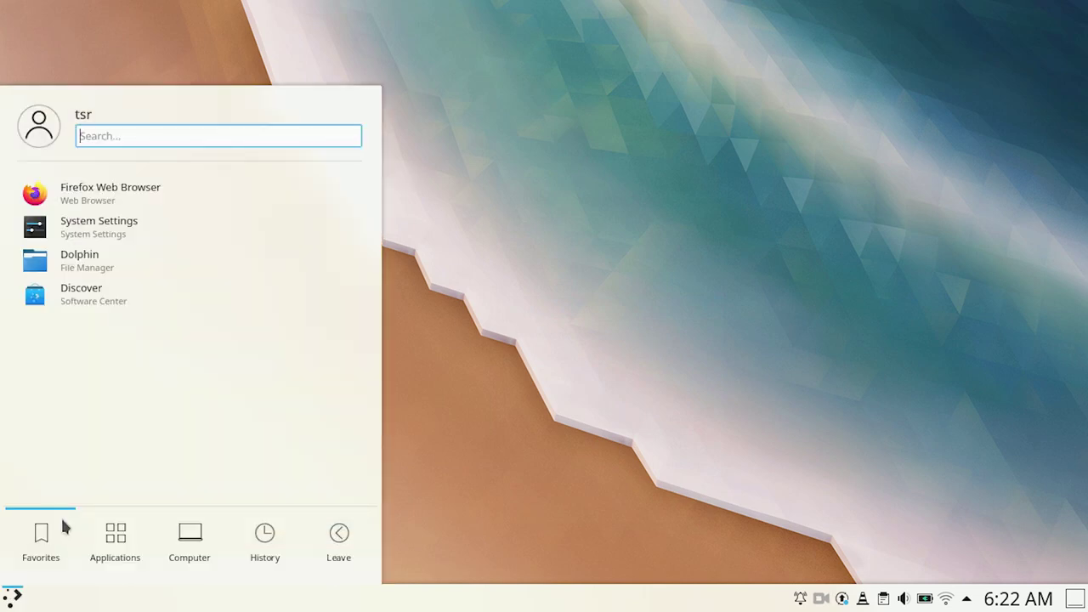
{"action": "left_click", "coordinate": [108, 240]}
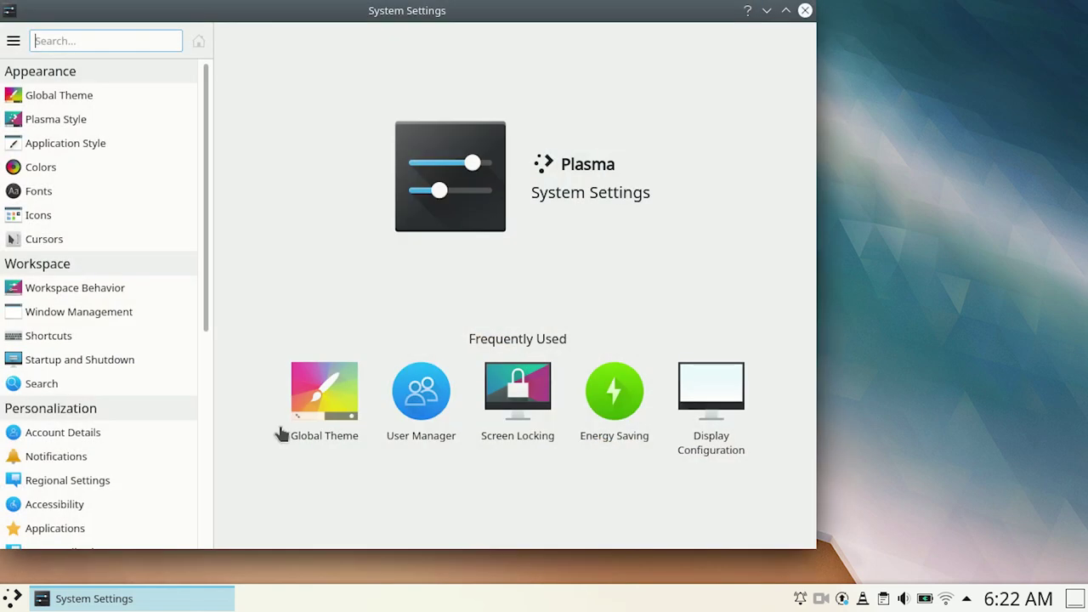
{"action": "left_click", "coordinate": [66, 321]}
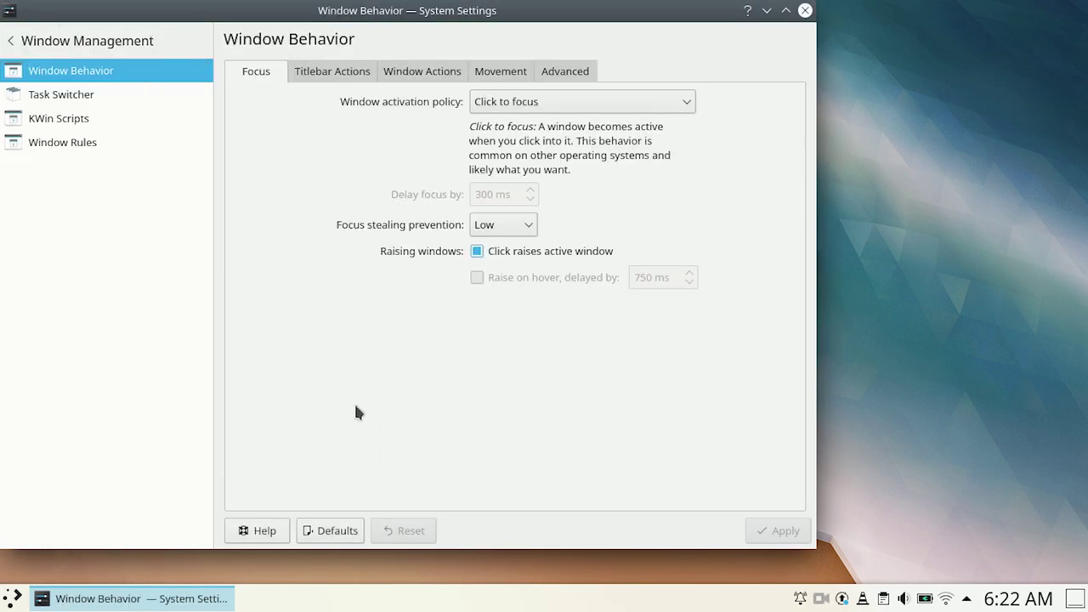
{"action": "left_click", "coordinate": [582, 73]}
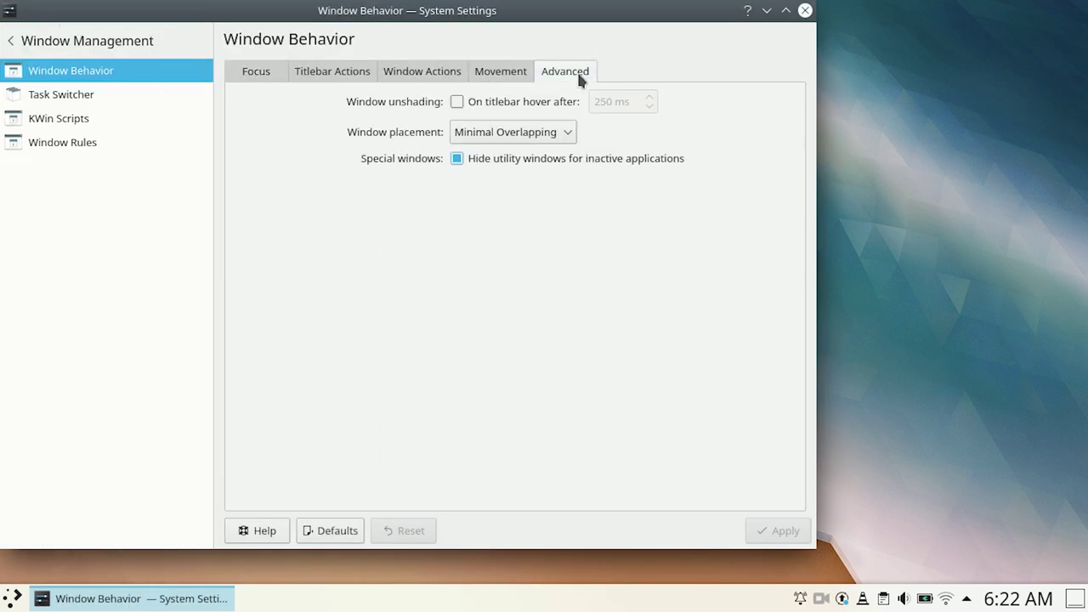
{"action": "left_click", "coordinate": [487, 136]}
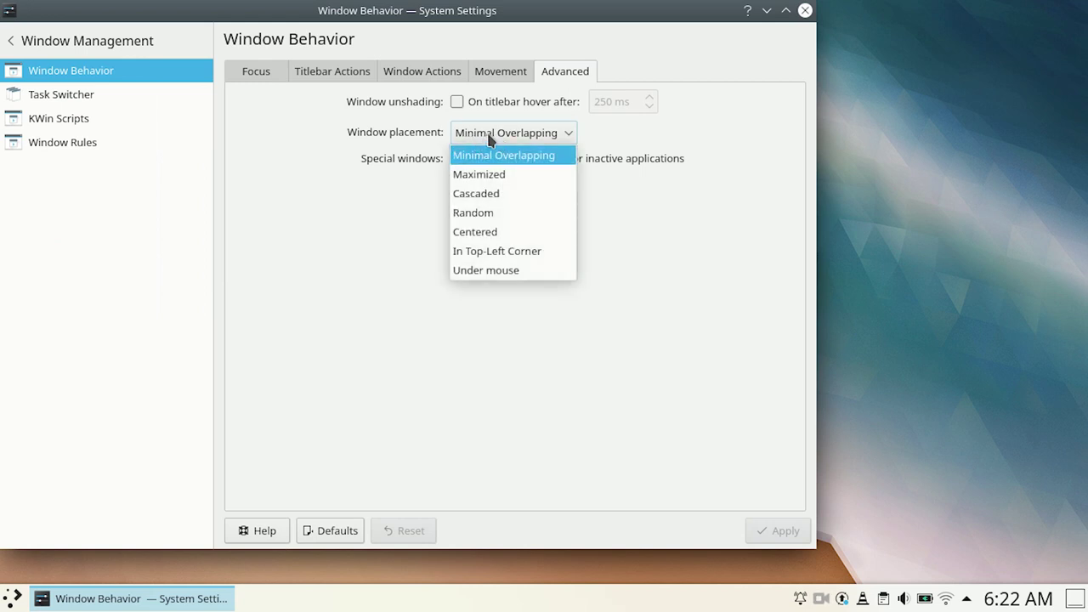
{"action": "left_click", "coordinate": [491, 232]}
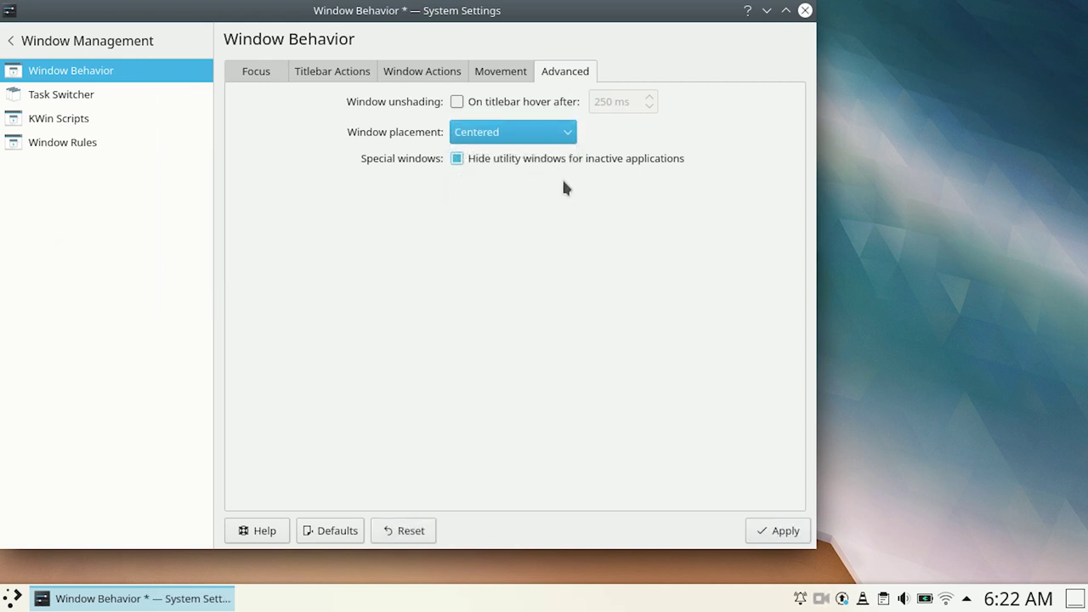
{"action": "left_click", "coordinate": [34, 43]}
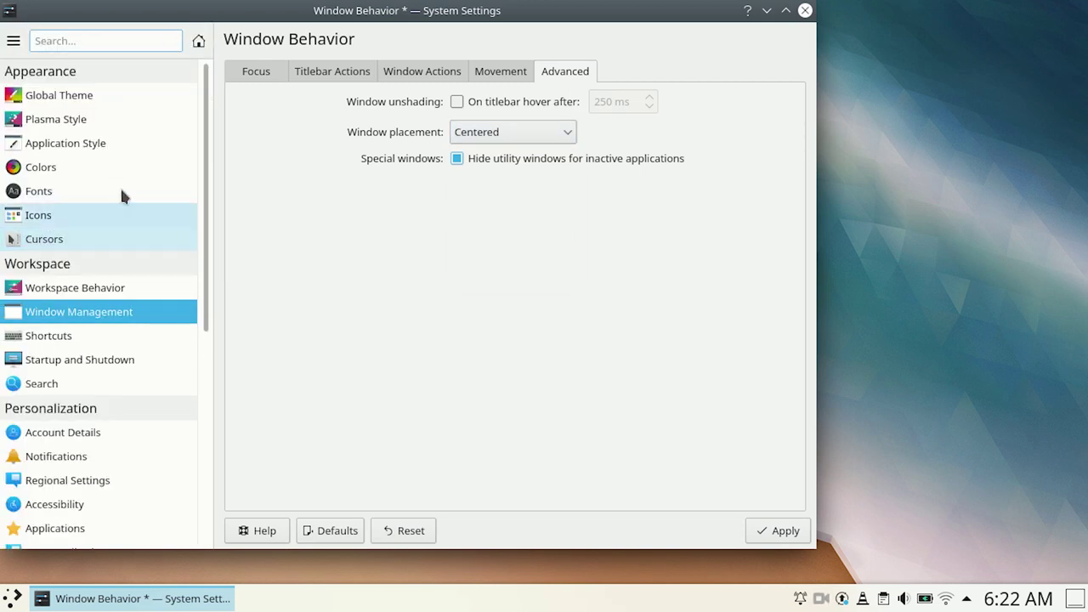
{"action": "left_click", "coordinate": [56, 100]}
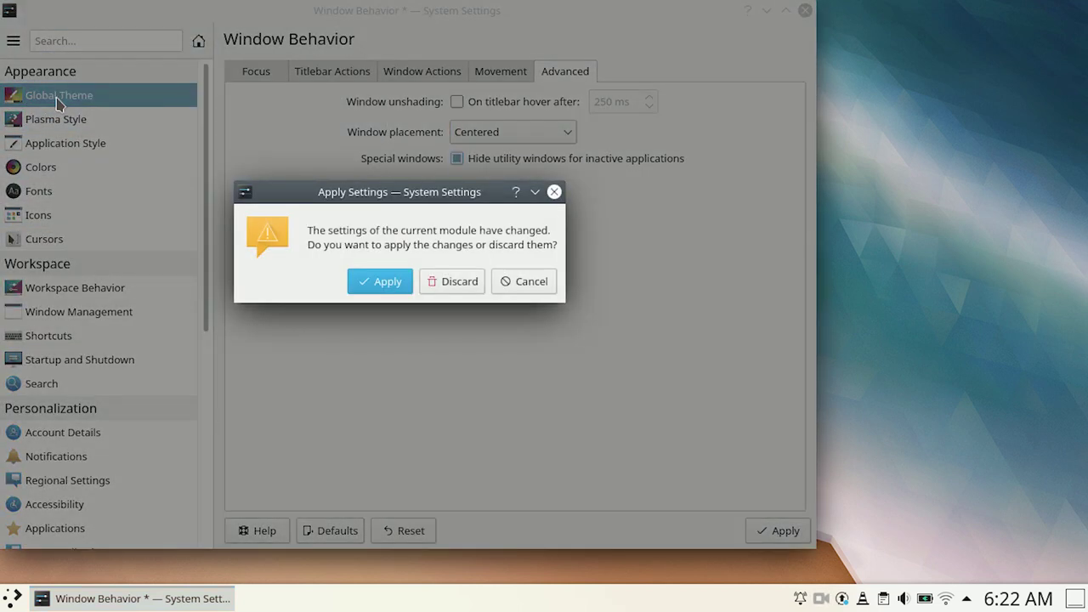
{"action": "left_click", "coordinate": [380, 285]}
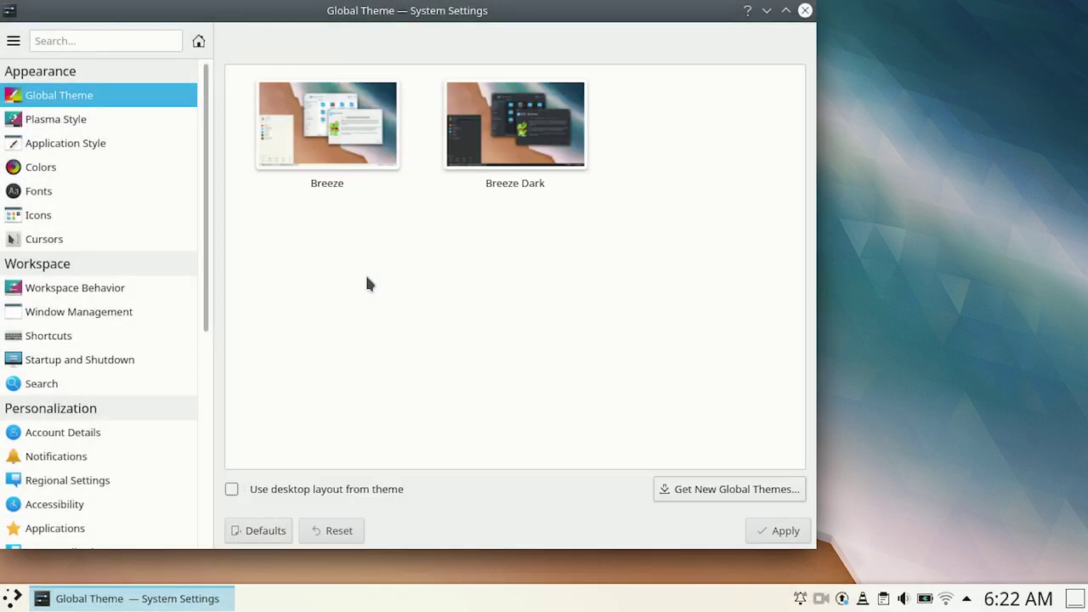
Step: Open the downloadable global themes and search them for "mcmojave"
{"action": "left_click", "coordinate": [705, 488]}
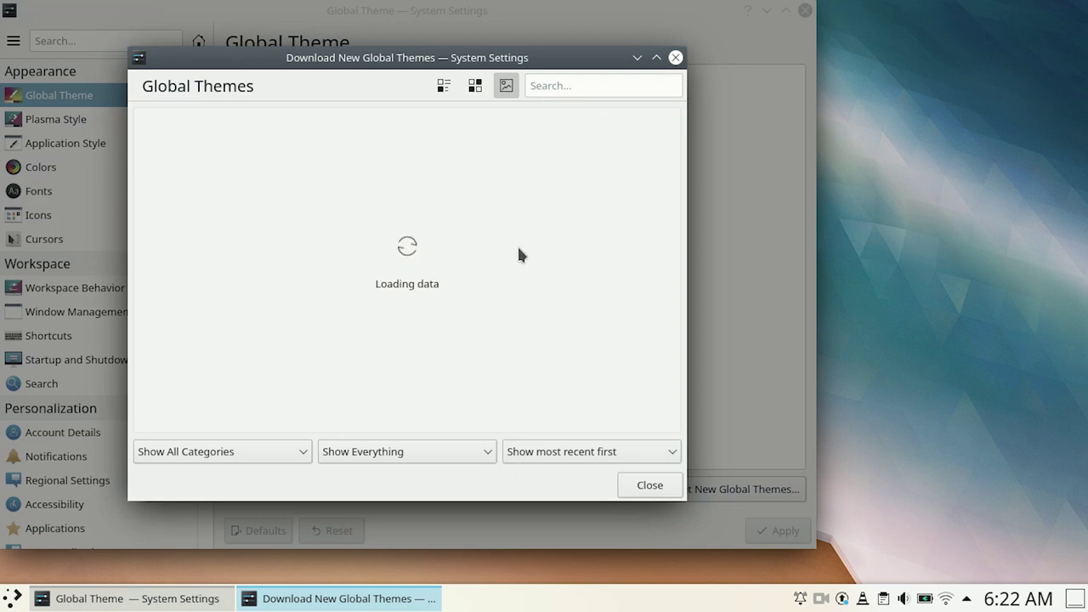
{"action": "left_click", "coordinate": [532, 86]}
{"action": "type", "text": "mcmoja"}
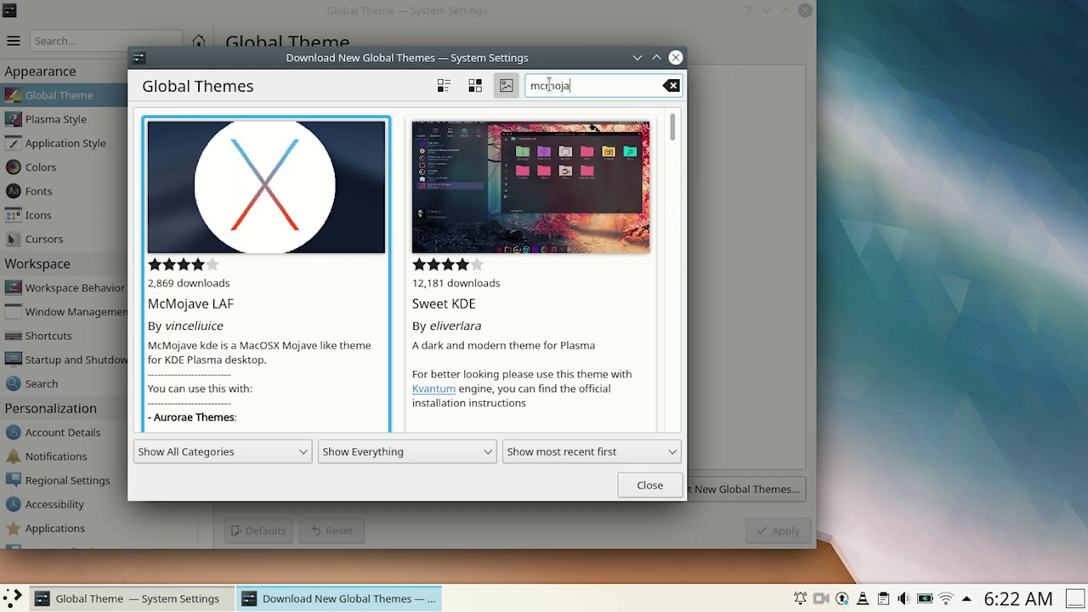
{"action": "type", "text": "ve"}
{"action": "double_click", "coordinate": [576, 89]}
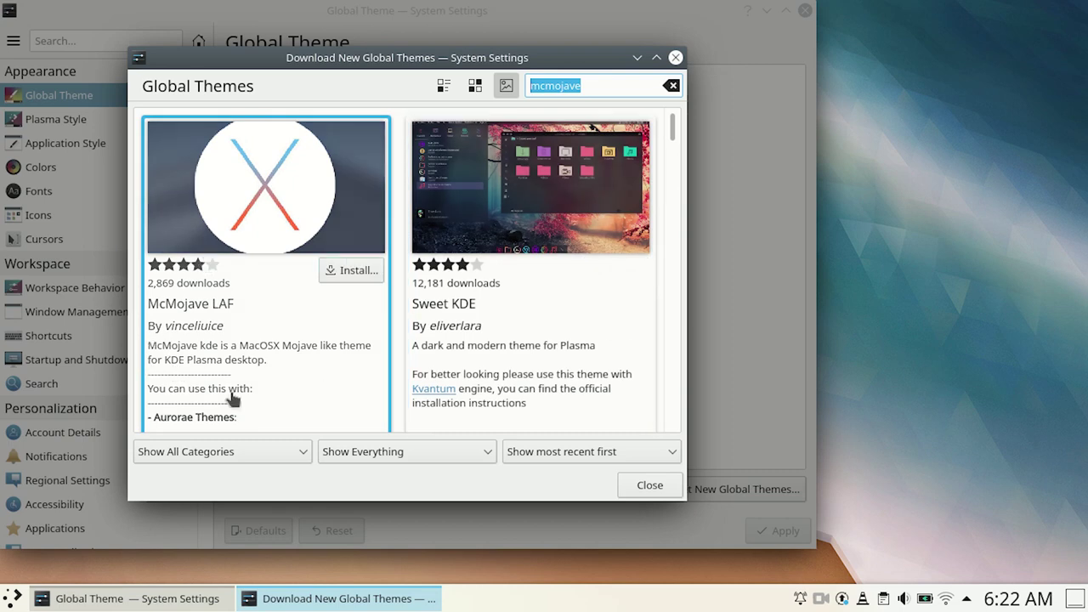
Step: Install the McMojave LAF theme using the 01-com.github.vinceliuice.McMojave.tar.xz option and authorize it with the account password
{"action": "left_click", "coordinate": [357, 271]}
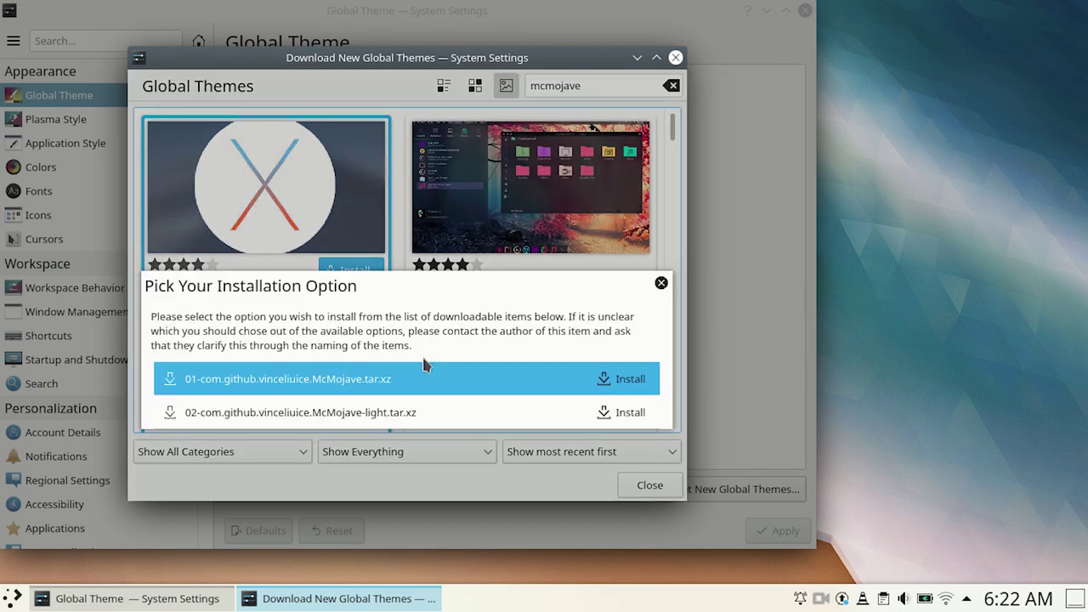
{"action": "left_click", "coordinate": [623, 379]}
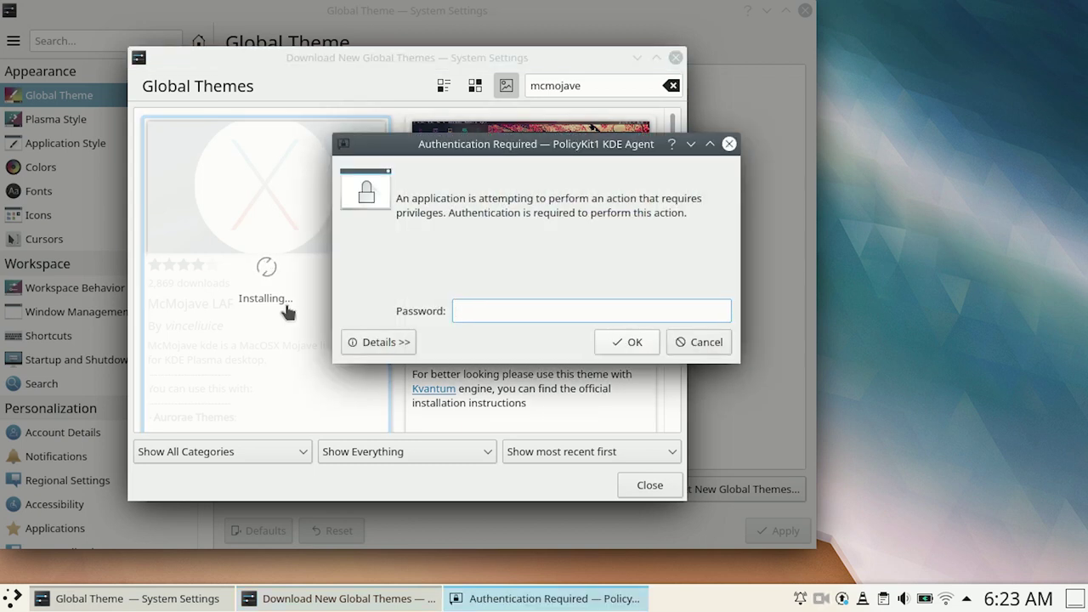
{"action": "type", "text": "•••"}
{"action": "left_click", "coordinate": [633, 342]}
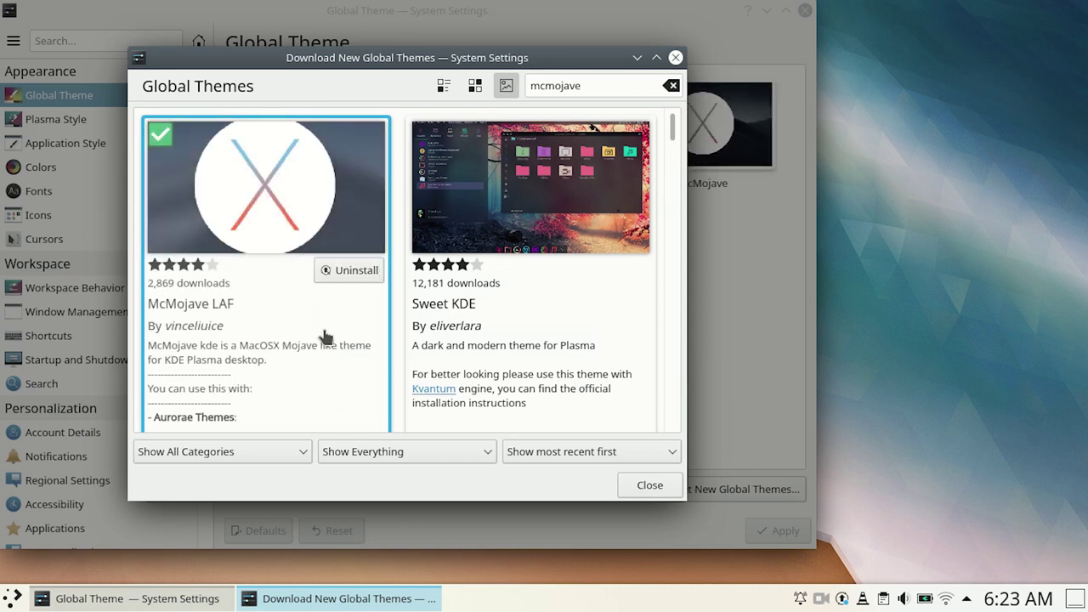
Step: Close the theme downloads and apply McMojave as the global theme
{"action": "left_click", "coordinate": [651, 489]}
{"action": "left_click", "coordinate": [704, 123]}
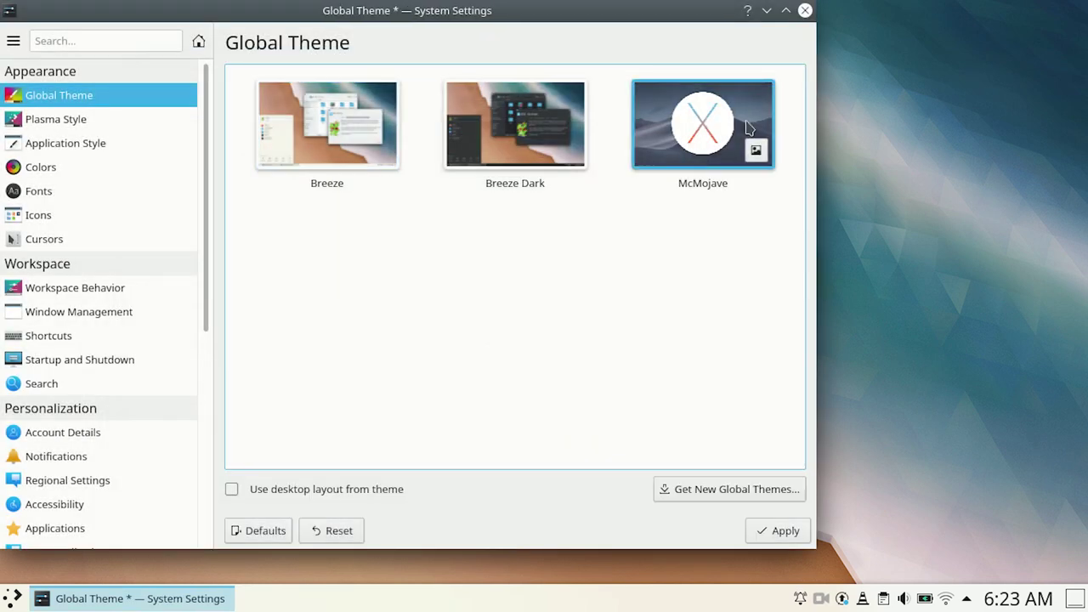
{"action": "left_click", "coordinate": [776, 536]}
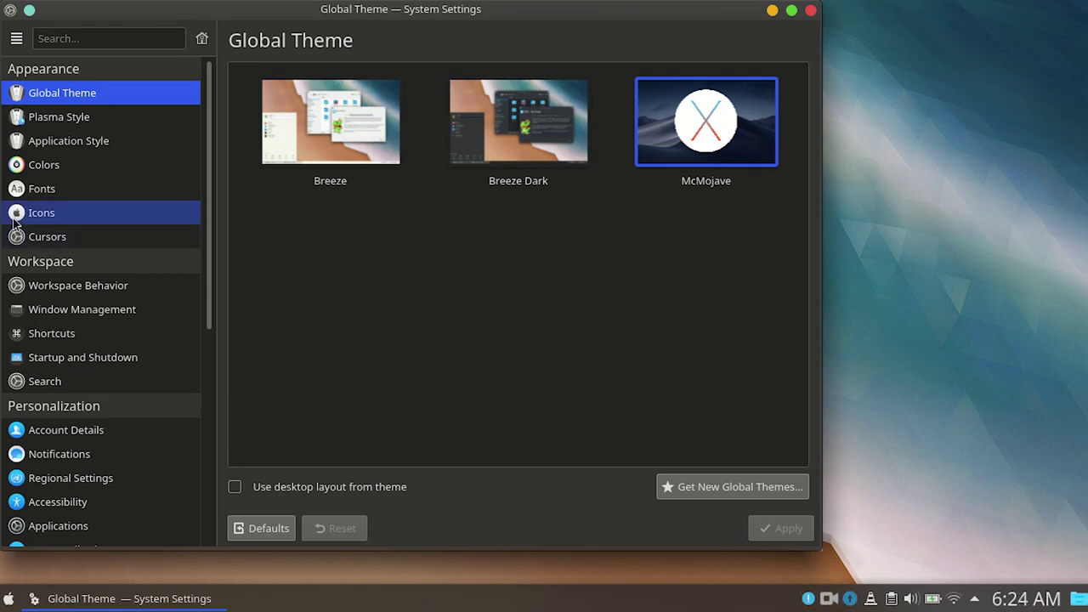
Step: Open the downloadable icon themes from the Icons settings and search them for "la capt"
{"action": "left_click", "coordinate": [60, 221]}
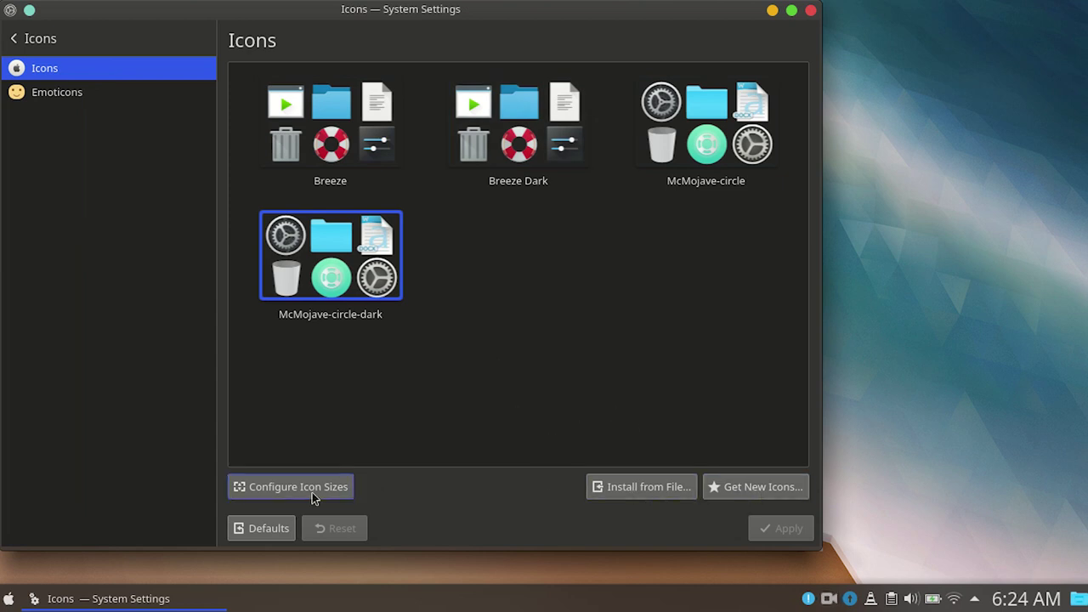
{"action": "left_click", "coordinate": [739, 495]}
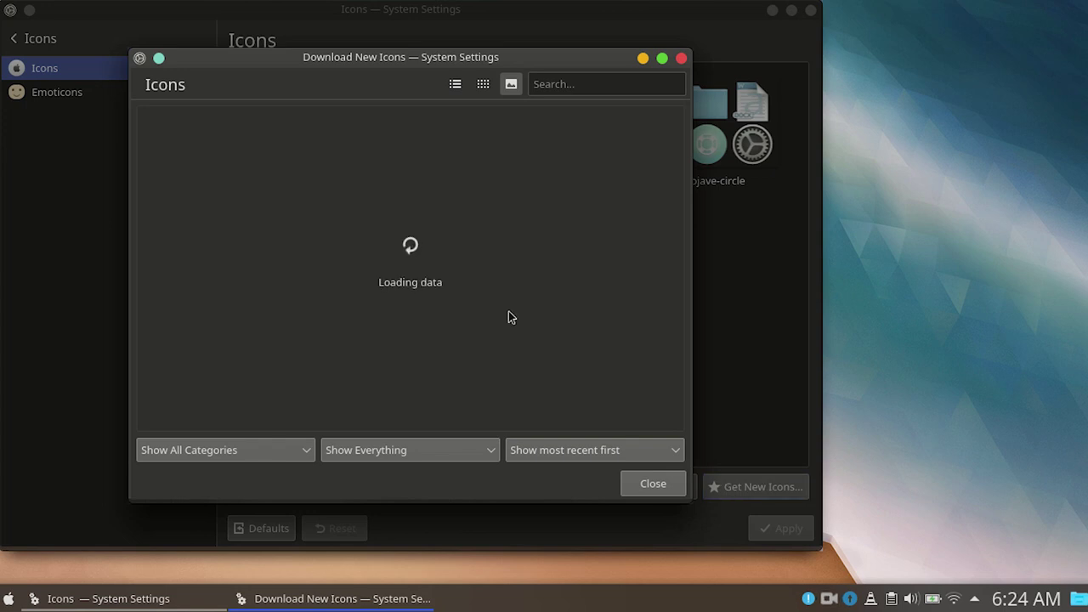
{"action": "left_click", "coordinate": [563, 88]}
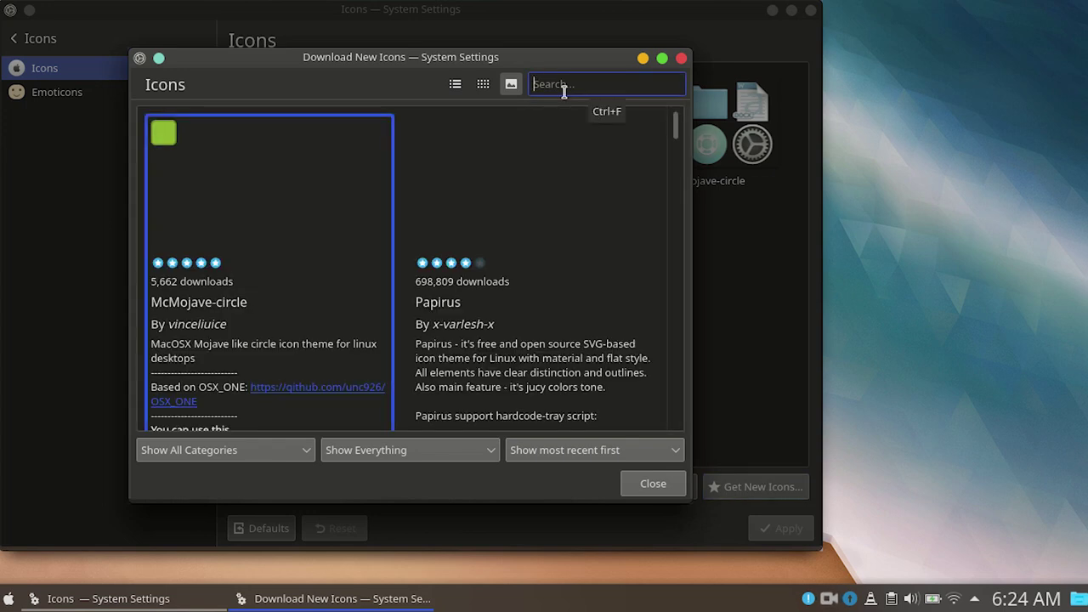
{"action": "type", "text": "la"}
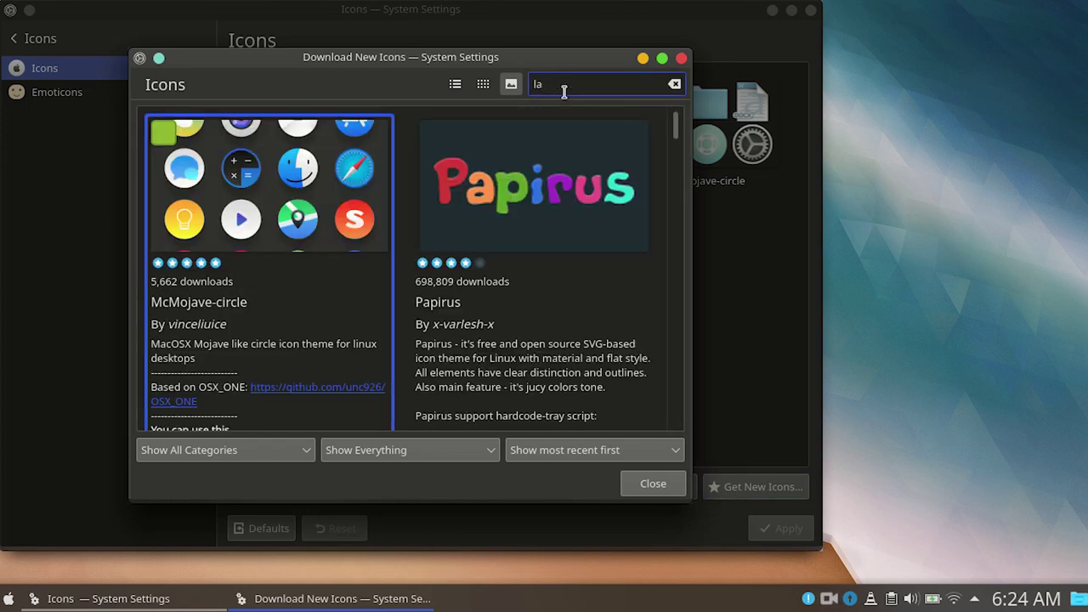
{"action": "type", "text": " capt"}
{"action": "key", "text": "Return"}
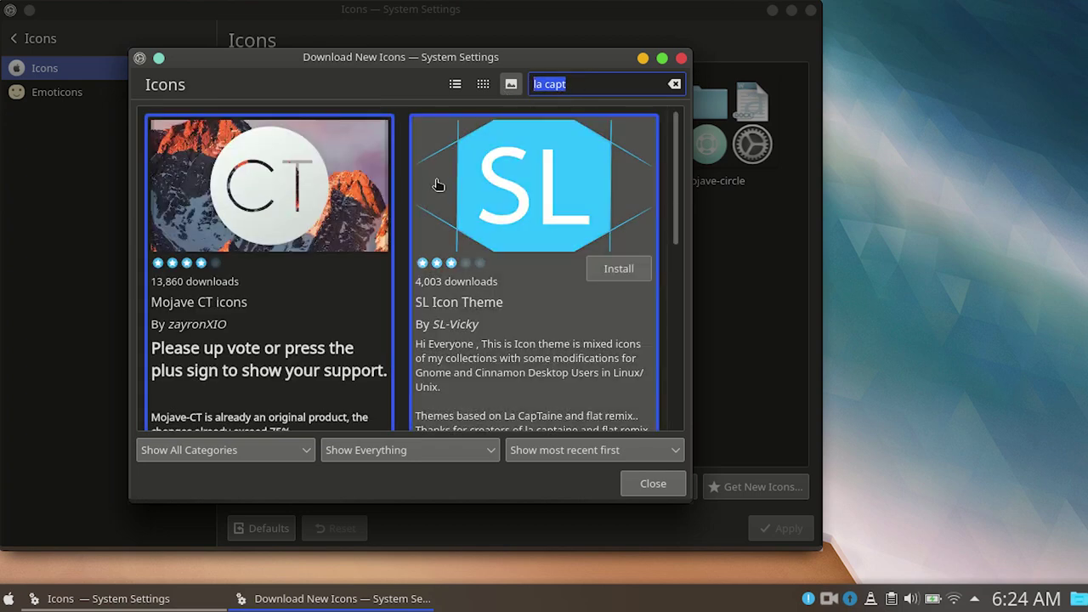
Step: Extend the icon theme search to "la captaino"
{"action": "left_click", "coordinate": [575, 79]}
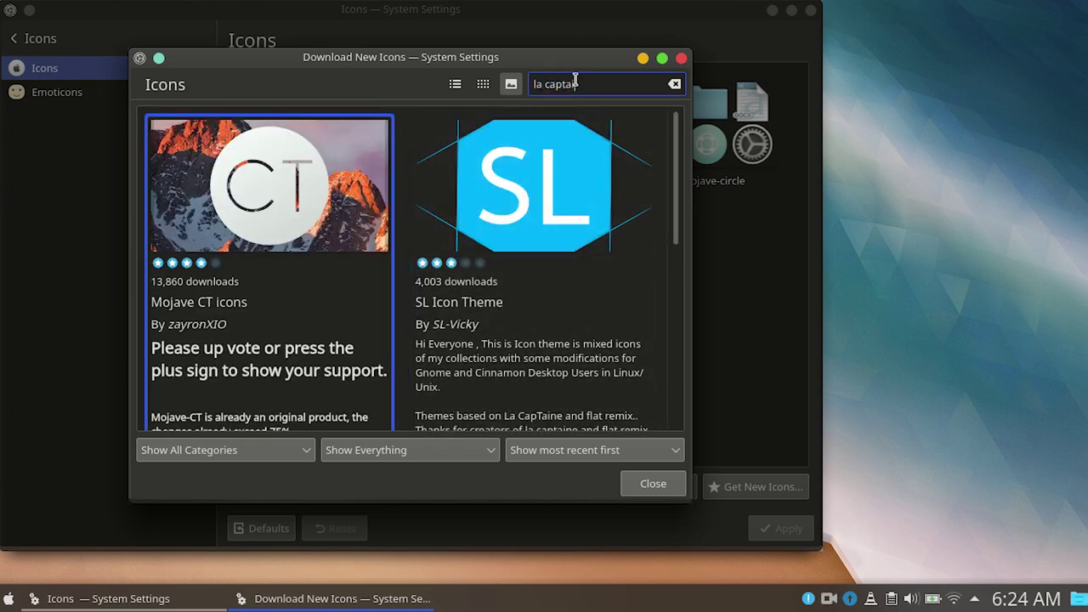
{"action": "left_click", "coordinate": [587, 88]}
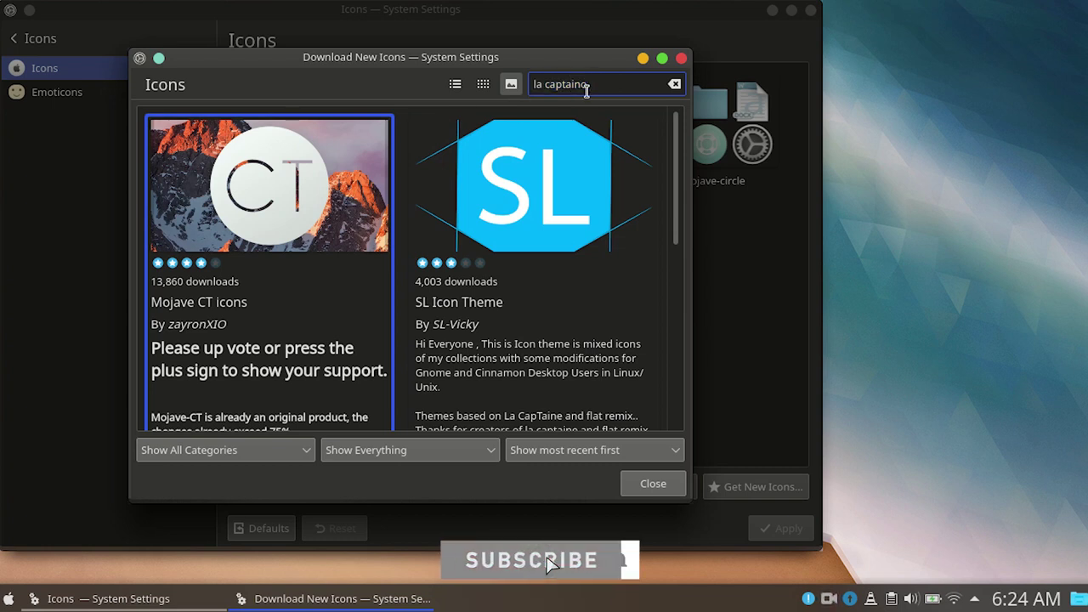
{"action": "key", "text": "Return"}
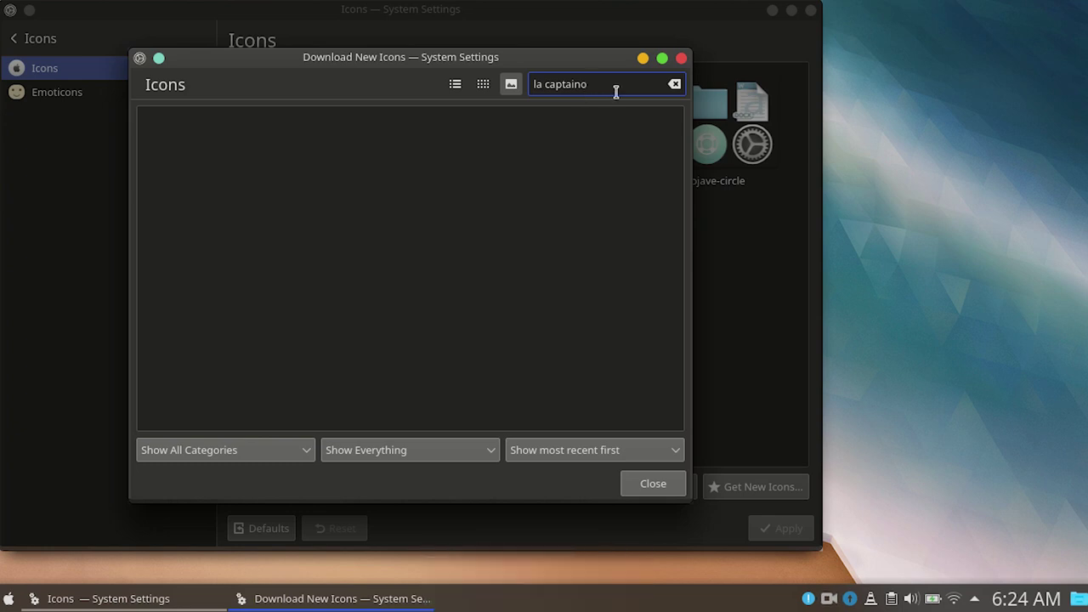
Step: Search the icon themes for "La" and look through the results for the La Capitaine icon theme
{"action": "left_click_drag", "start_coordinate": [616, 91], "coordinate": [527, 82]}
{"action": "type", "text": "La"}
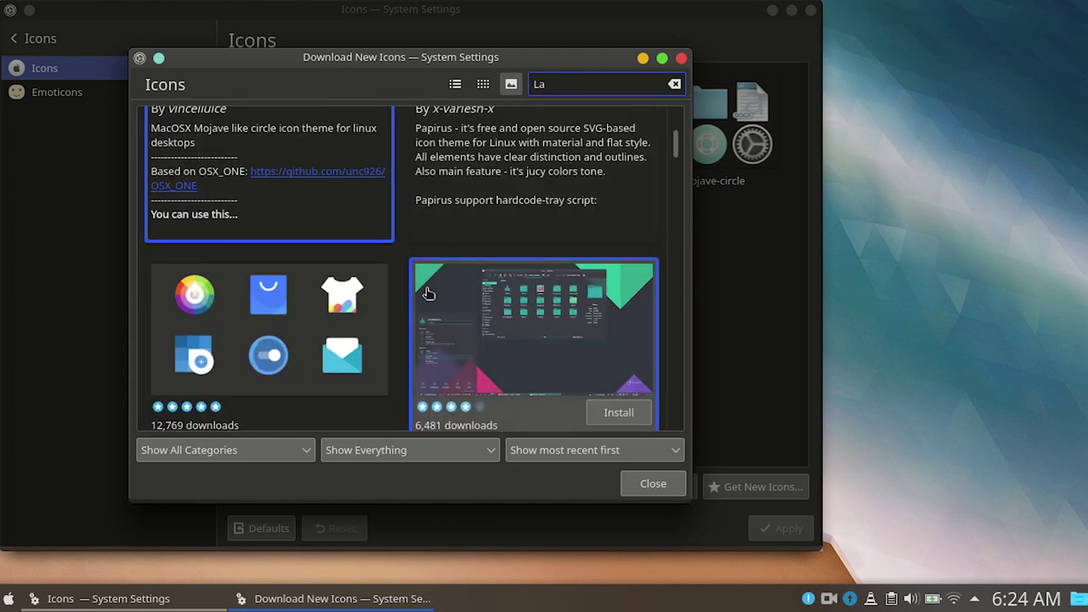
{"action": "scroll", "coordinate": [429, 293], "scroll_direction": "down", "scroll_amount": 5}
{"action": "scroll", "coordinate": [476, 362], "scroll_direction": "down", "scroll_amount": 3}
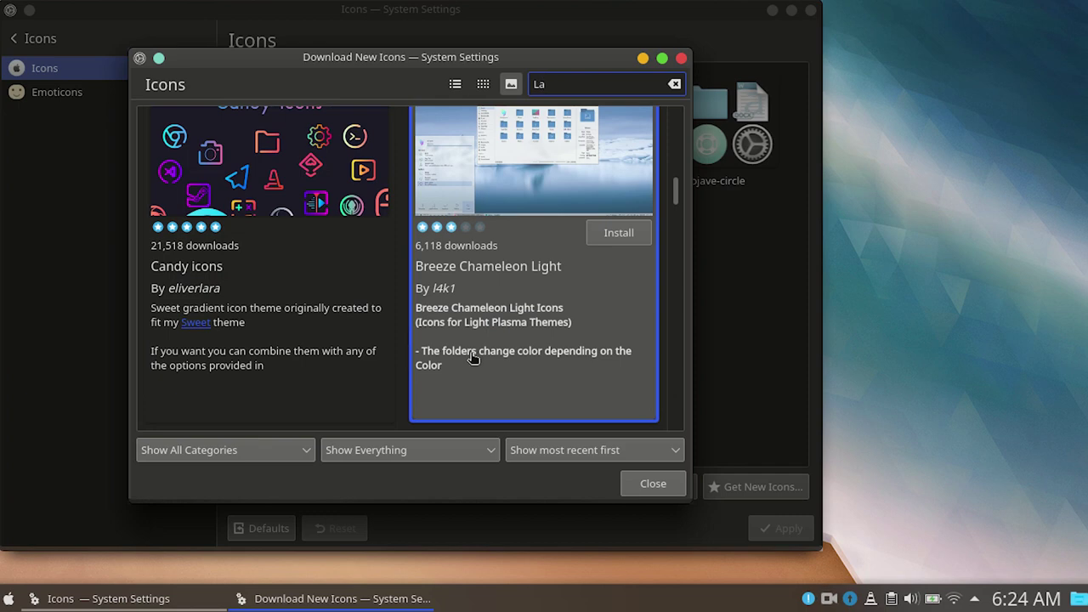
{"action": "scroll", "coordinate": [442, 340], "scroll_direction": "down", "scroll_amount": 4}
{"action": "scroll", "coordinate": [420, 326], "scroll_direction": "down", "scroll_amount": 3}
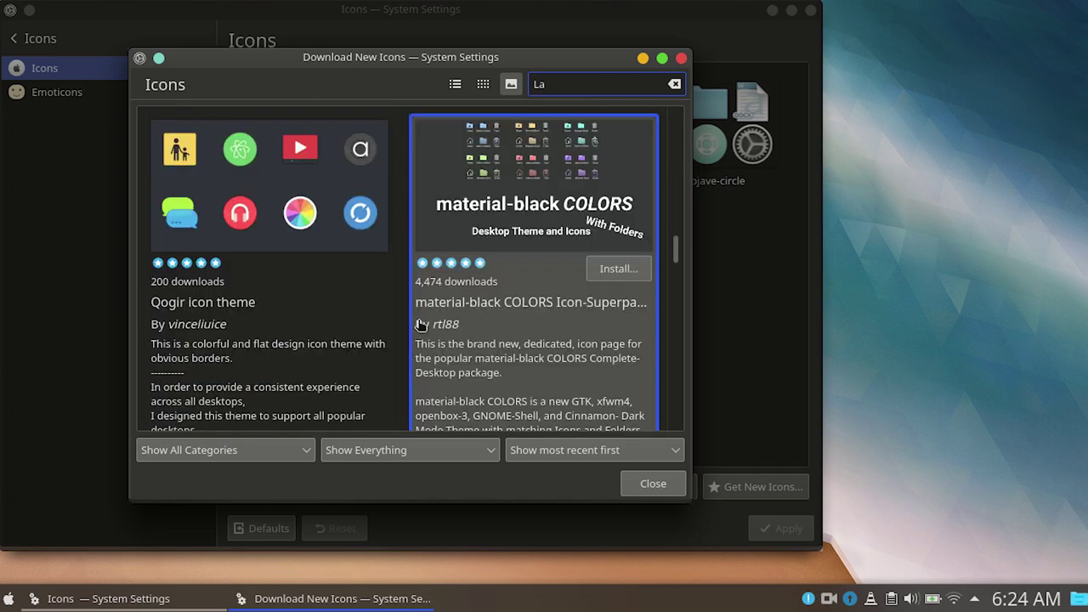
{"action": "scroll", "coordinate": [420, 325], "scroll_direction": "down", "scroll_amount": 5}
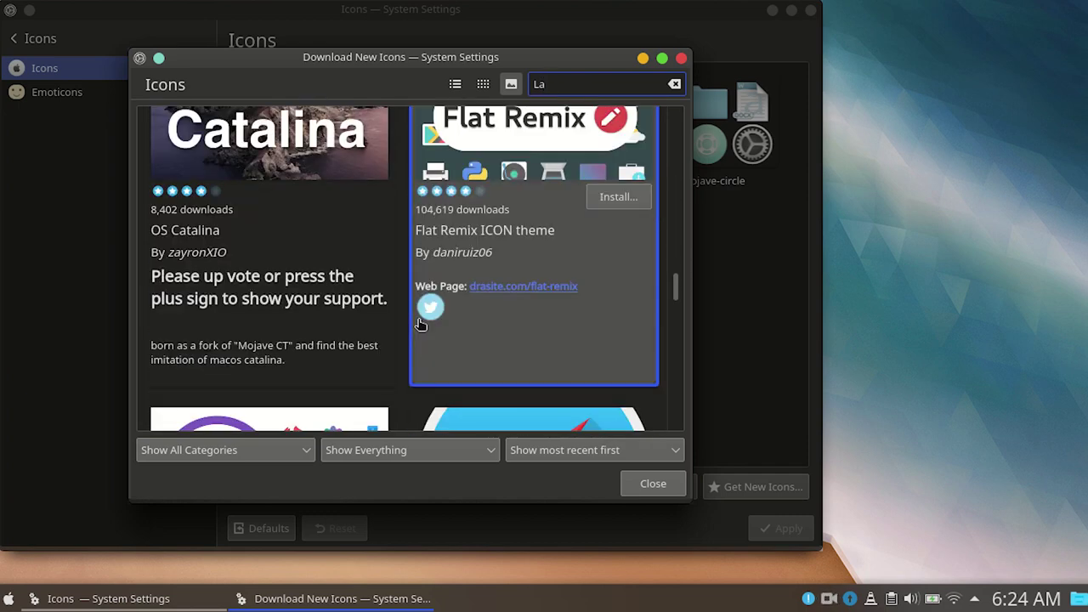
{"action": "scroll", "coordinate": [419, 326], "scroll_direction": "down", "scroll_amount": 3}
{"action": "scroll", "coordinate": [420, 326], "scroll_direction": "down", "scroll_amount": 1}
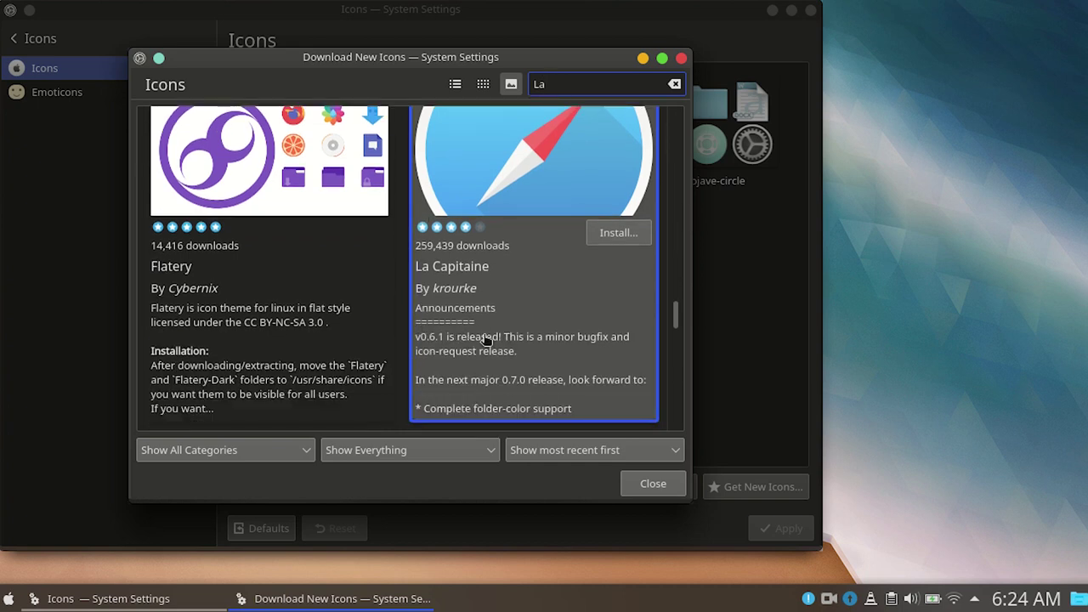
{"action": "scroll", "coordinate": [539, 254], "scroll_direction": "up", "scroll_amount": 1}
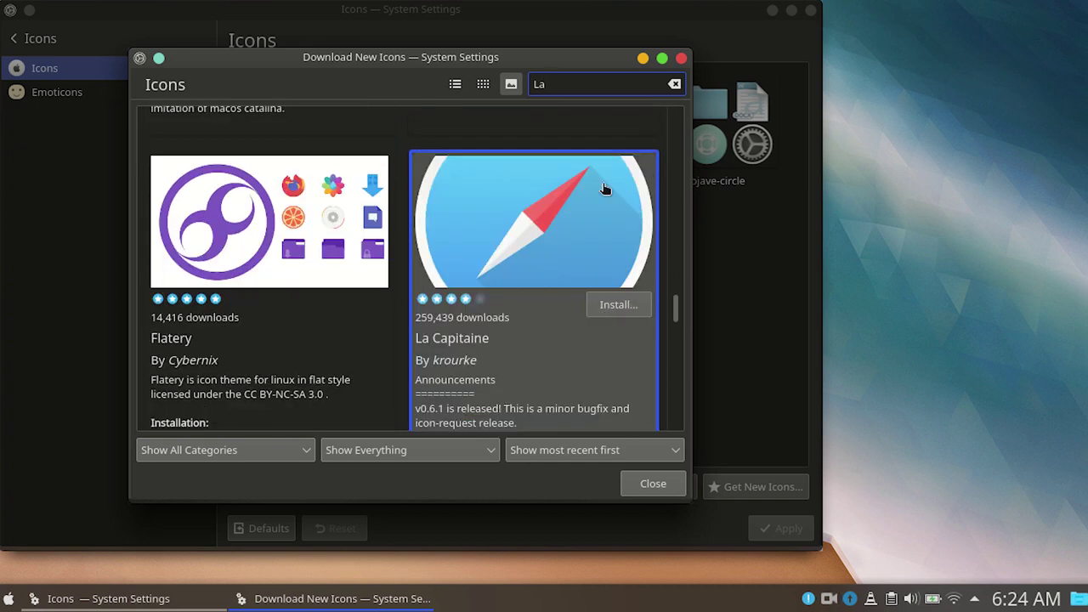
Step: Search the icon themes for "La capitaine" and install the la-capitaine-icon-theme-0.6.1.tar.gz package of La Capitaine
{"action": "left_click", "coordinate": [583, 78]}
{"action": "type", "text": "La captaine"}
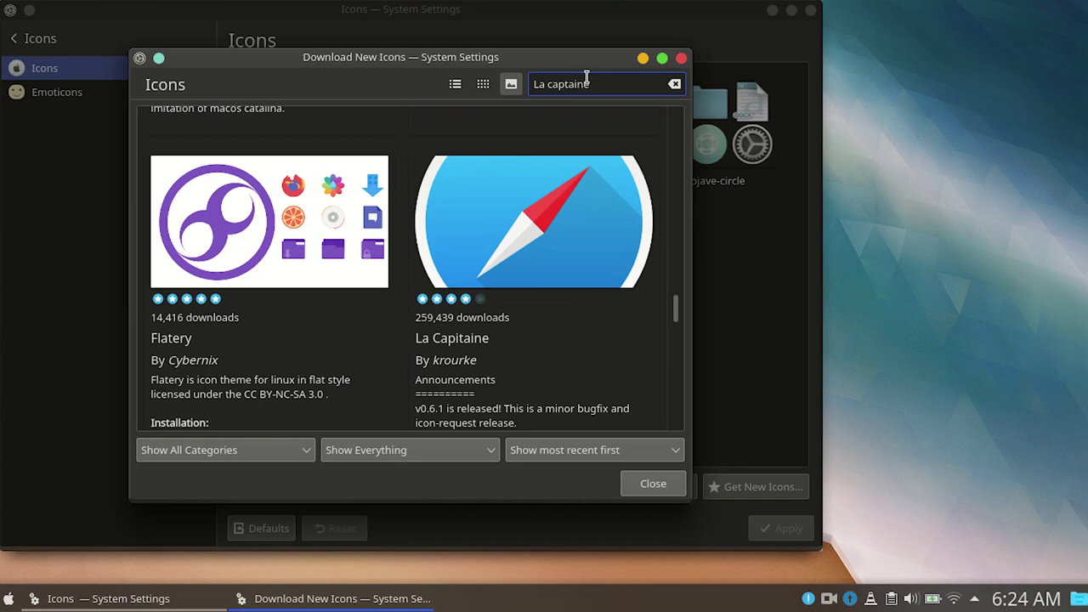
{"action": "mouse_move", "coordinate": [587, 78]}
{"action": "left_mouse_down"}
{"action": "mouse_move", "coordinate": [522, 91]}
{"action": "mouse_move", "coordinate": [603, 85]}
{"action": "left_mouse_up"}
{"action": "key", "text": "Return"}
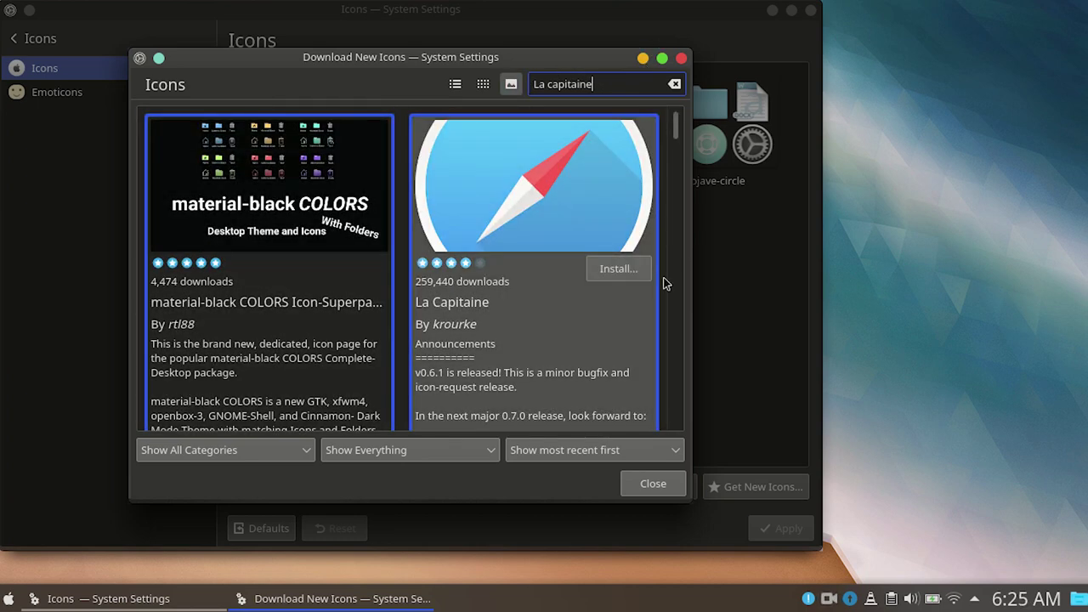
{"action": "left_click", "coordinate": [612, 271]}
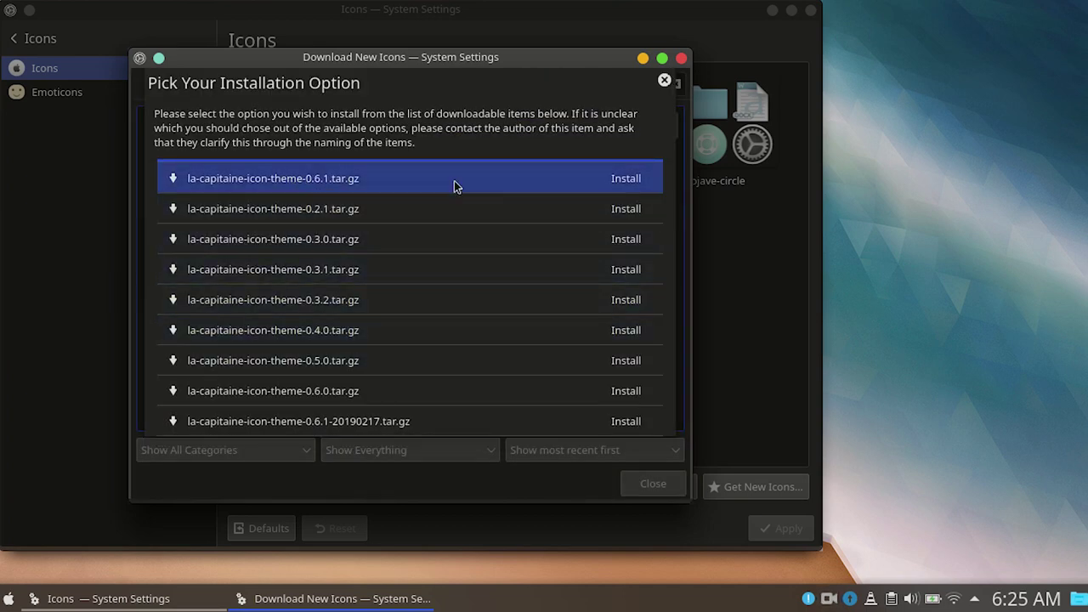
{"action": "left_click", "coordinate": [644, 178]}
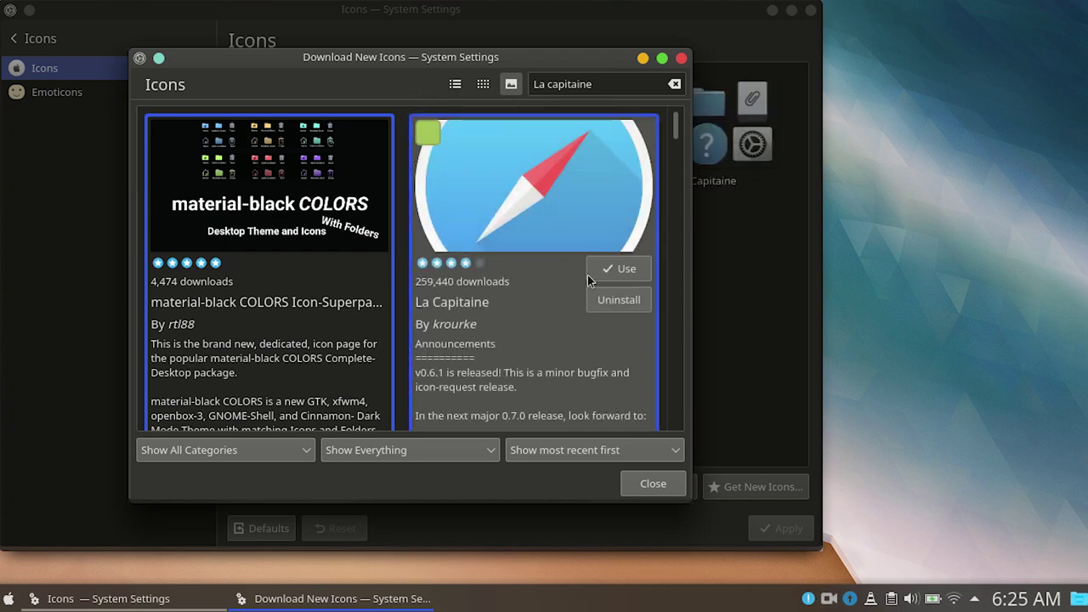
Step: Close the icon downloads and apply La Capitaine as the icon theme
{"action": "left_click", "coordinate": [619, 270]}
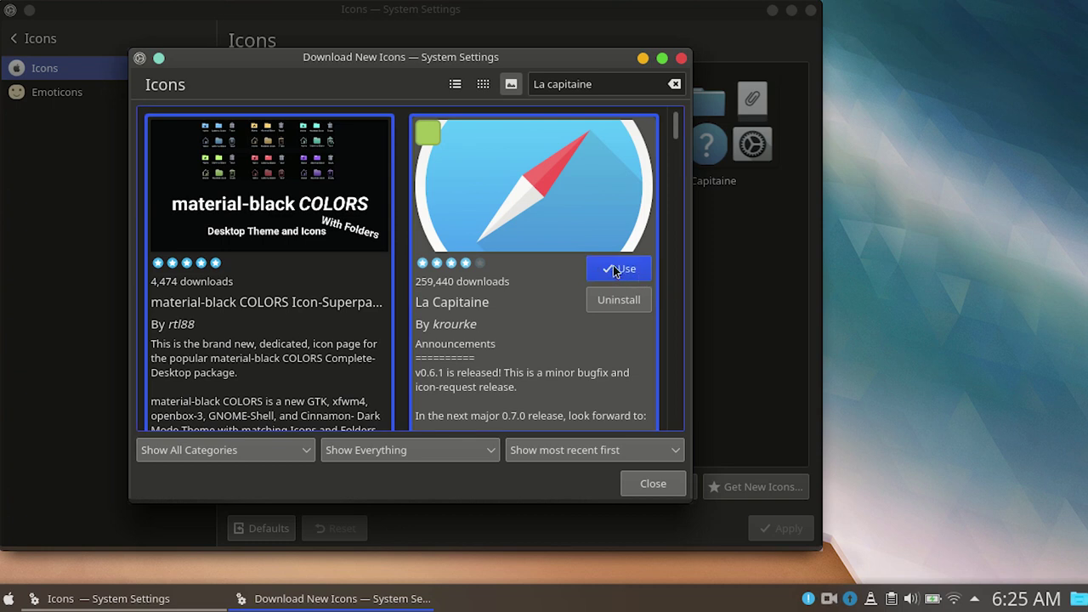
{"action": "left_click", "coordinate": [652, 484]}
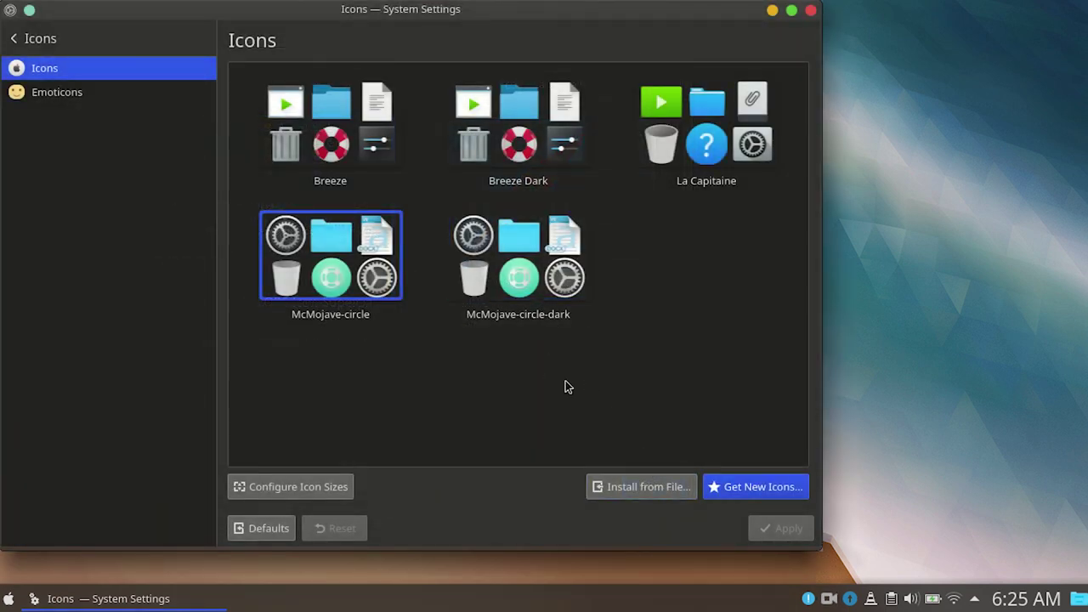
{"action": "left_click", "coordinate": [718, 125]}
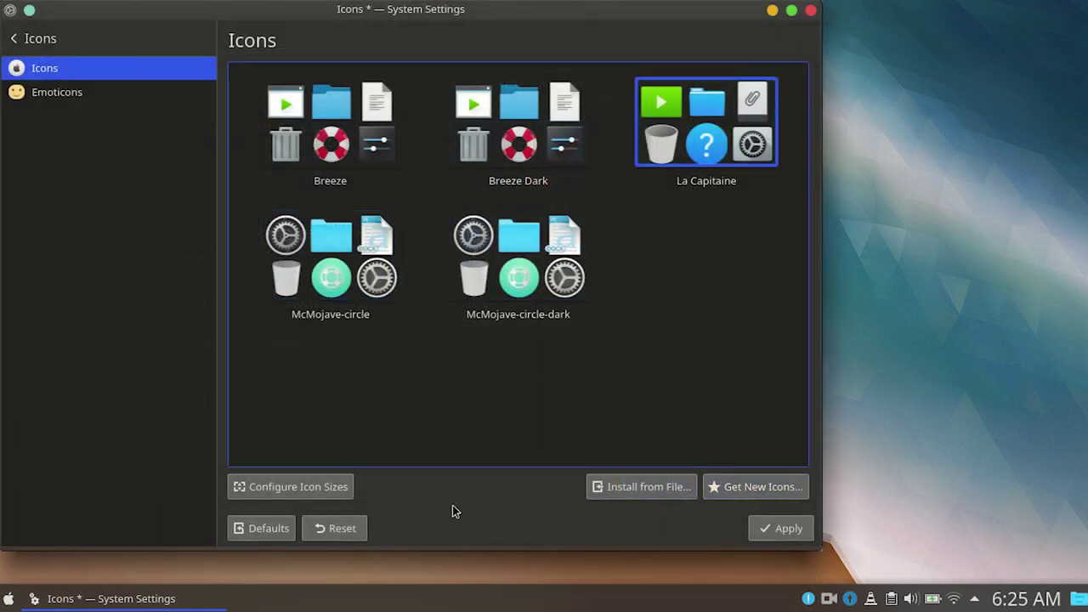
{"action": "left_click", "coordinate": [777, 535]}
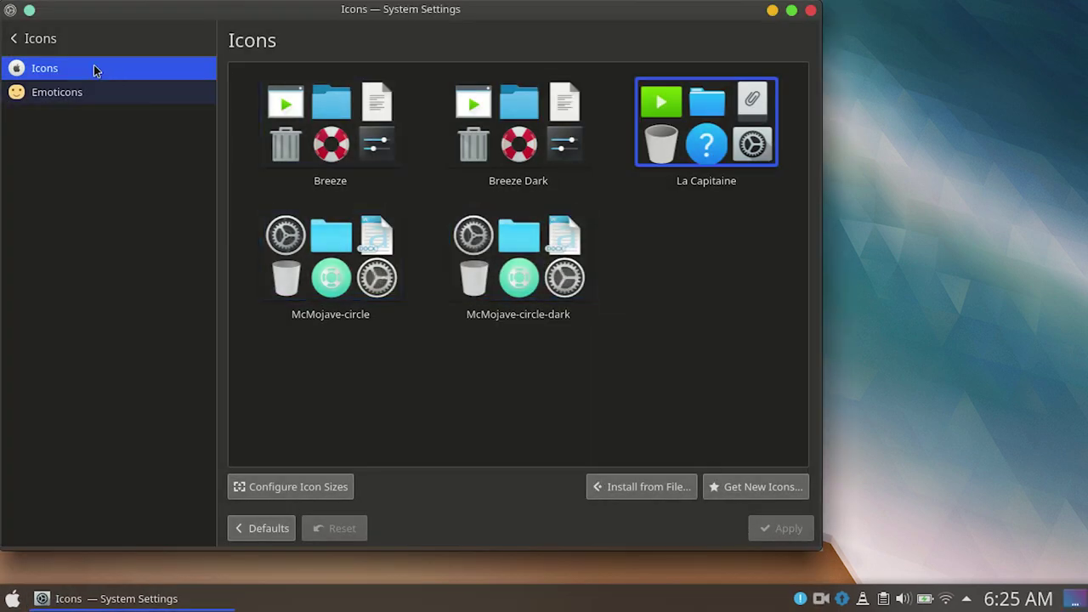
Step: Open the downloadable cursor themes from the Cursors settings and search them for "osx el"
{"action": "left_click", "coordinate": [45, 48]}
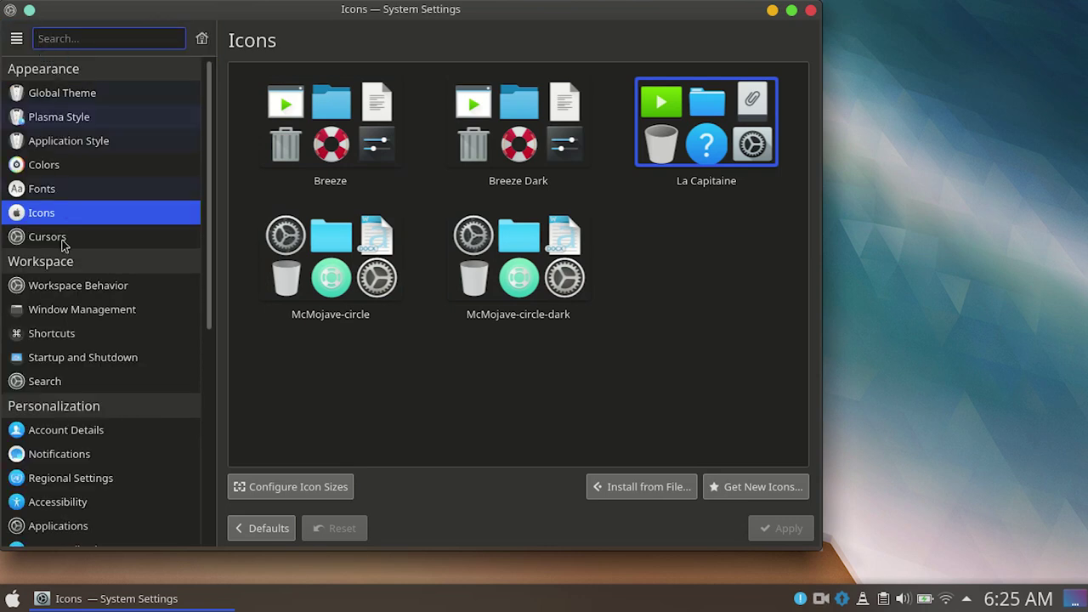
{"action": "left_click", "coordinate": [119, 242]}
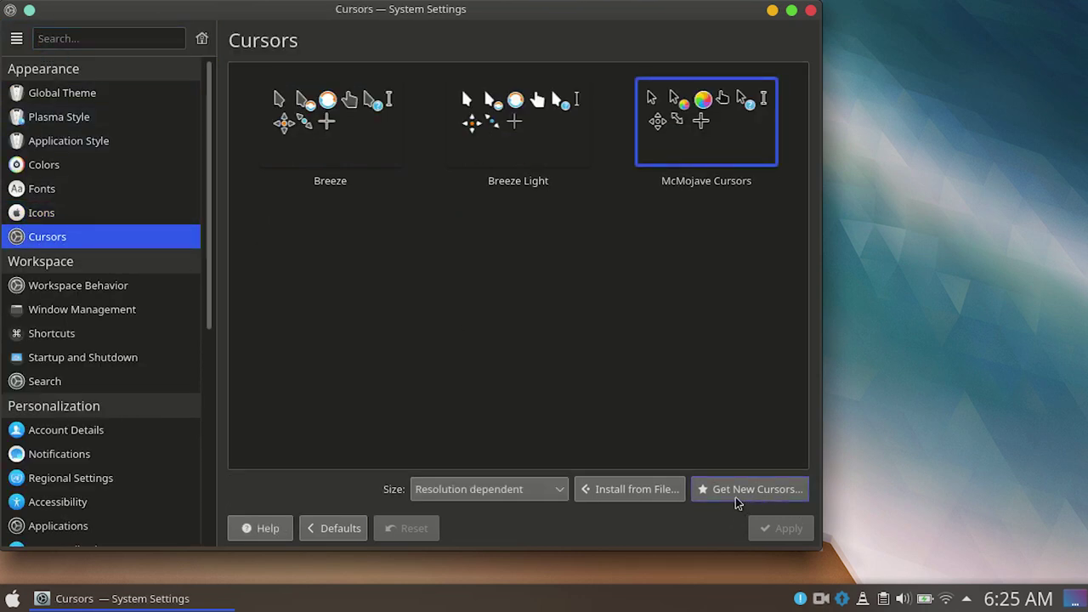
{"action": "left_click", "coordinate": [774, 497]}
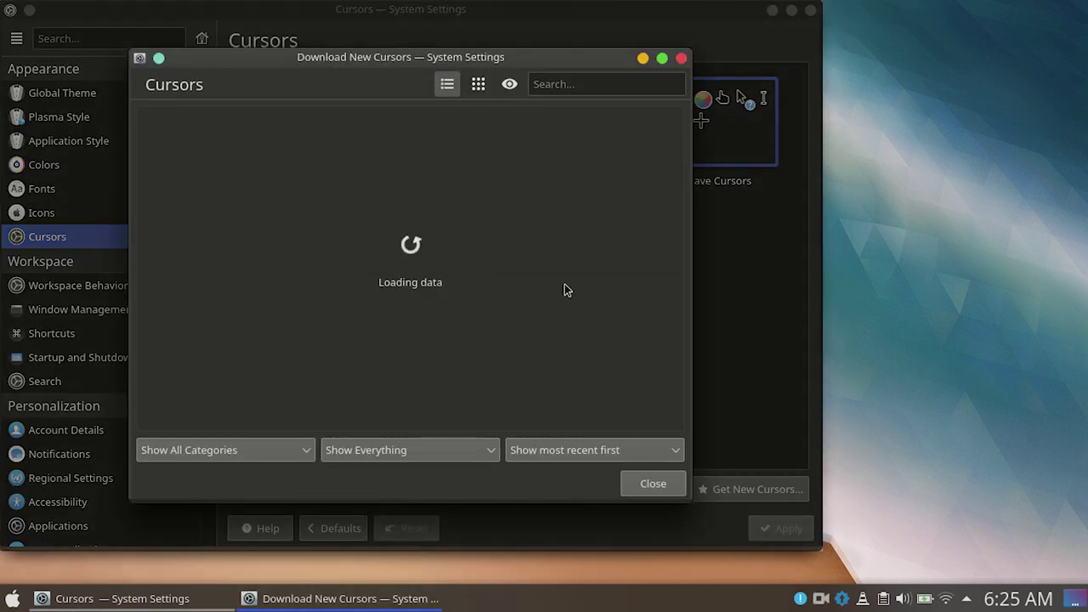
{"action": "left_click", "coordinate": [563, 83]}
{"action": "type", "text": "os"}
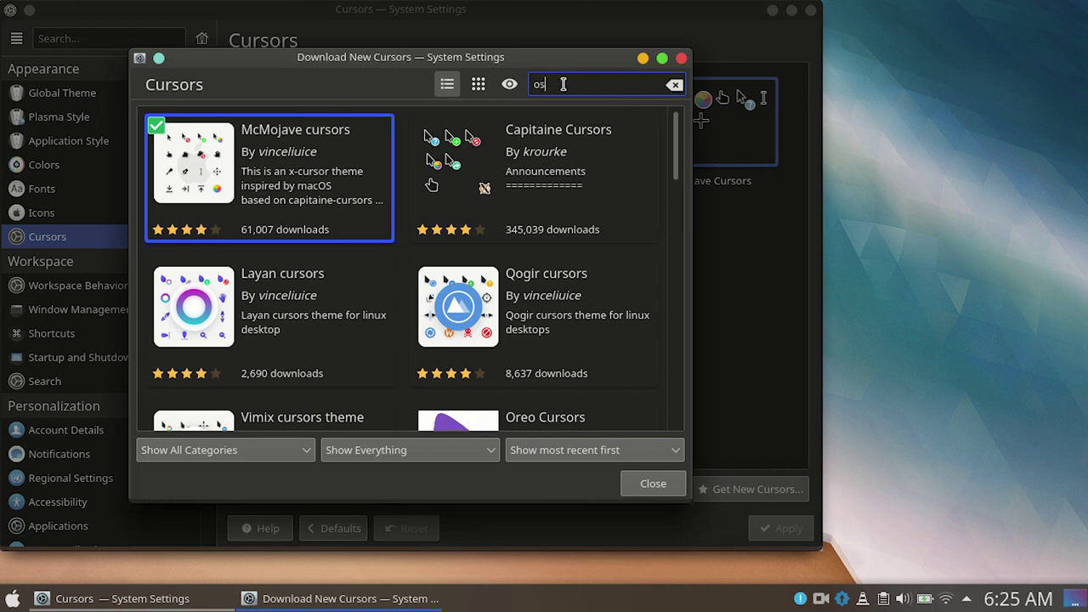
{"action": "type", "text": "x el"}
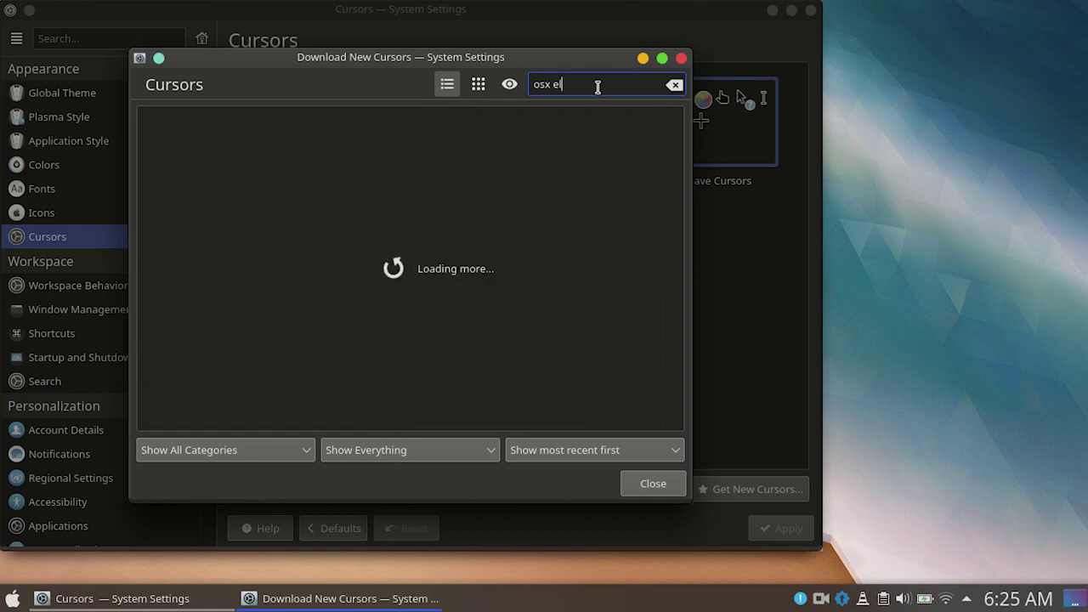
Step: Install the 175749-OSX-ElCap.tar.bz2 package of the OSX El Capitan cursors and close the cursor downloads
{"action": "mouse_move", "coordinate": [308, 230]}
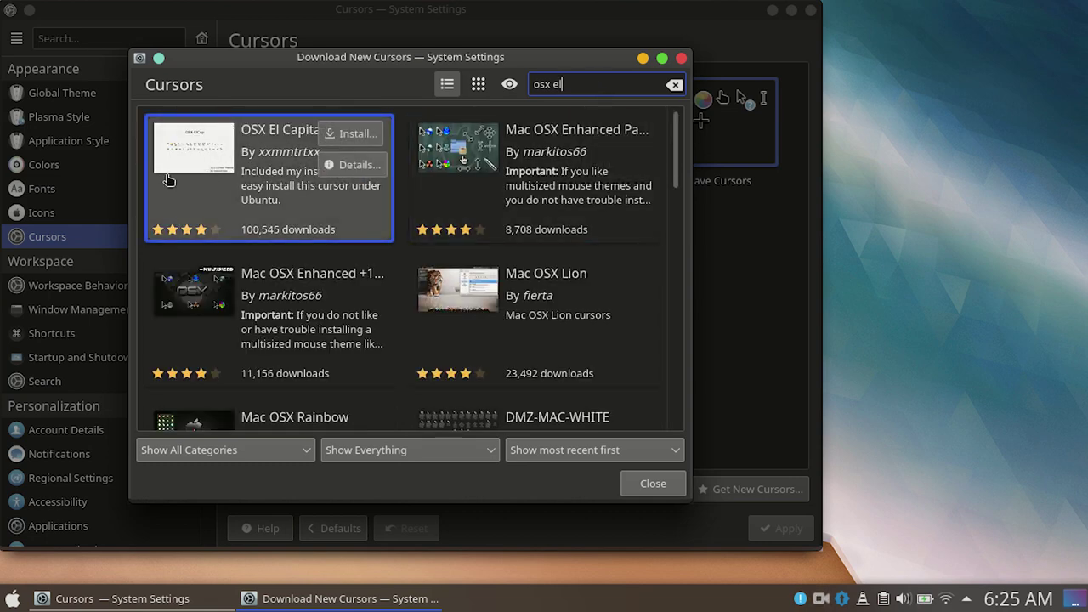
{"action": "left_click", "coordinate": [351, 136]}
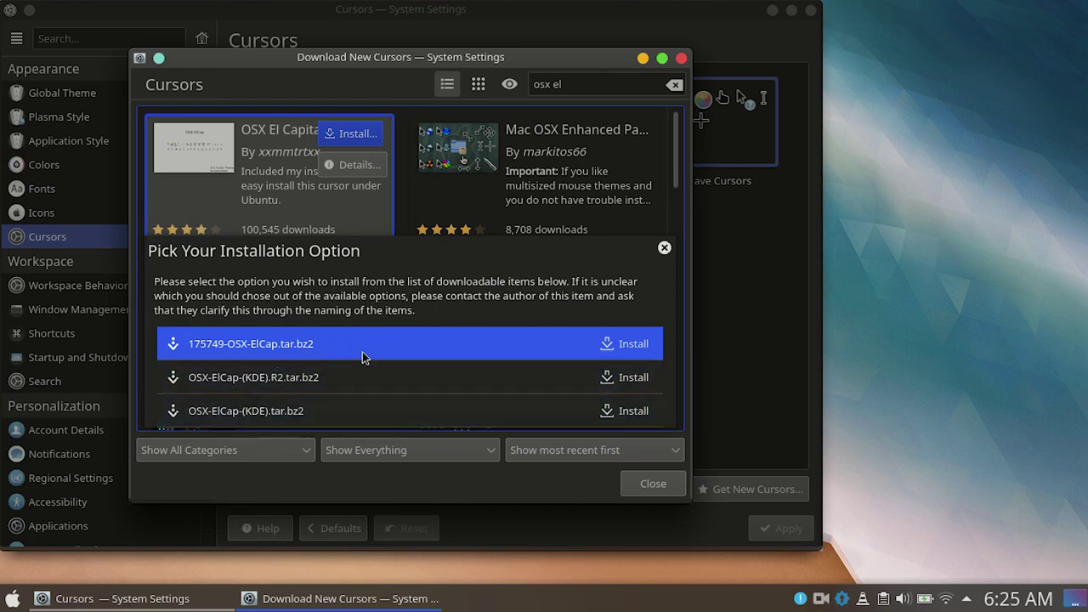
{"action": "left_click", "coordinate": [615, 352]}
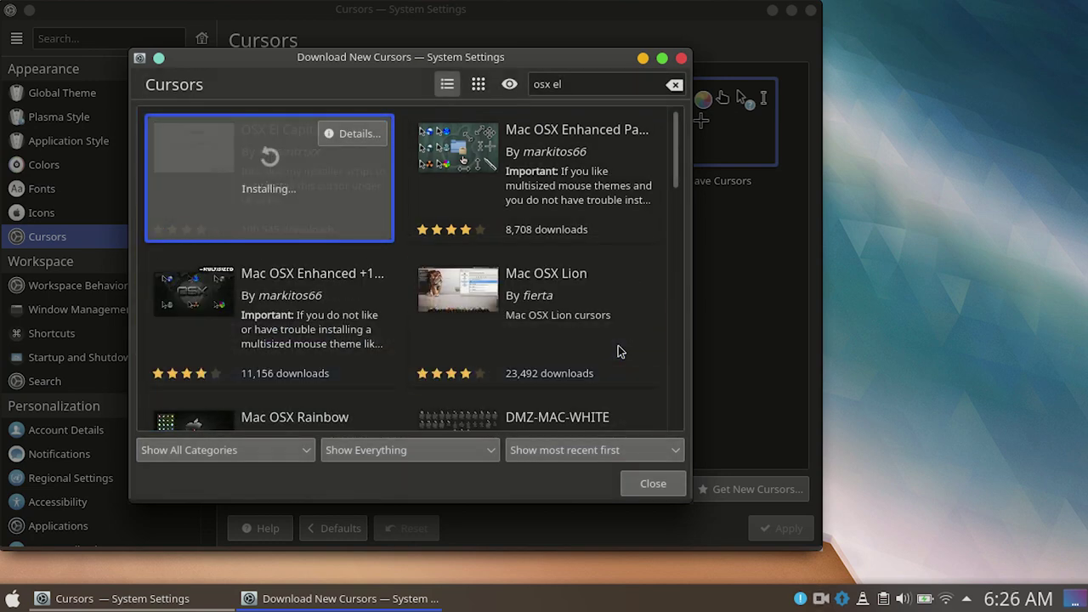
{"action": "mouse_move", "coordinate": [558, 332]}
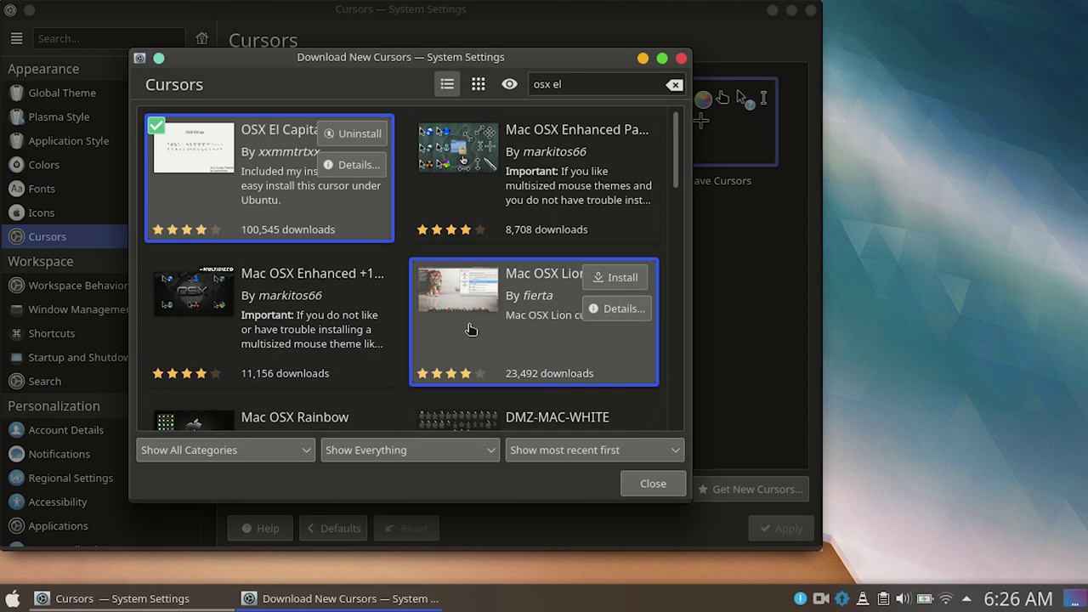
{"action": "left_click", "coordinate": [652, 484]}
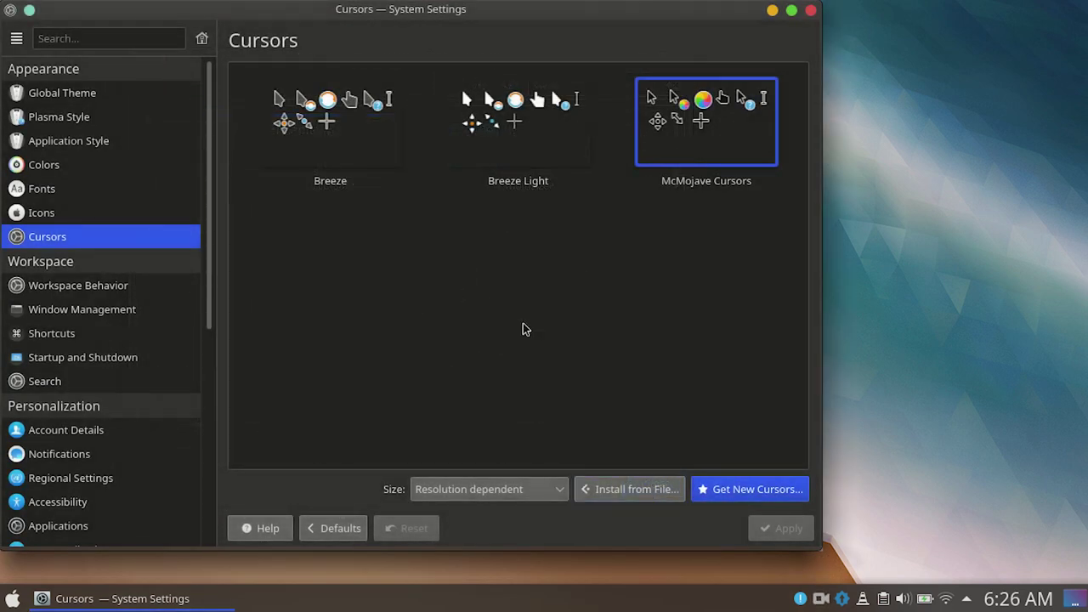
Step: Reopen the cursor downloads and examine the details page of the OSX El Capitan cursor theme
{"action": "left_click", "coordinate": [733, 488]}
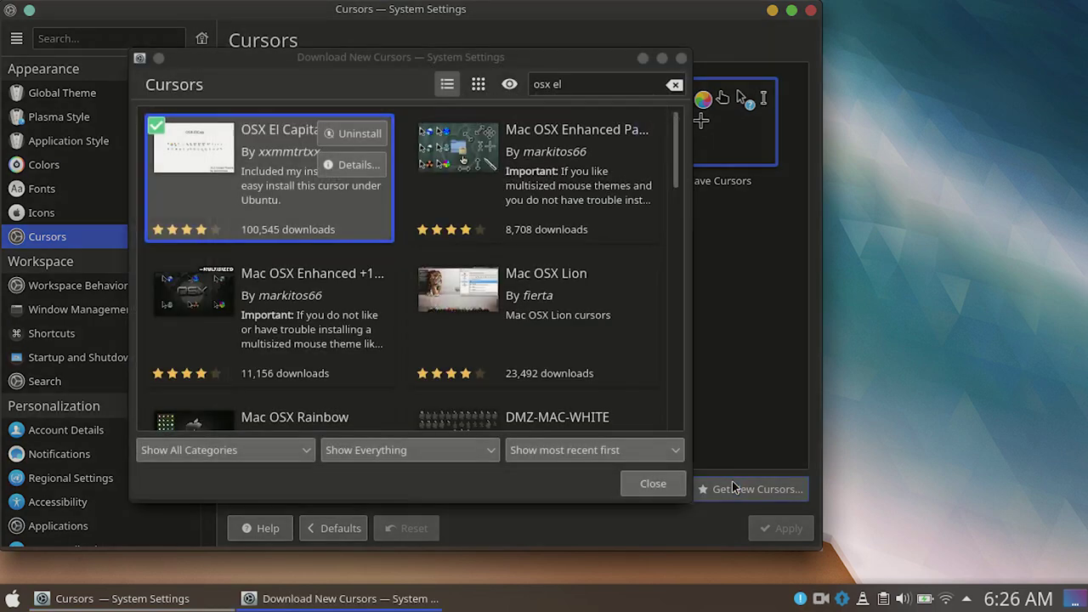
{"action": "left_click", "coordinate": [223, 154]}
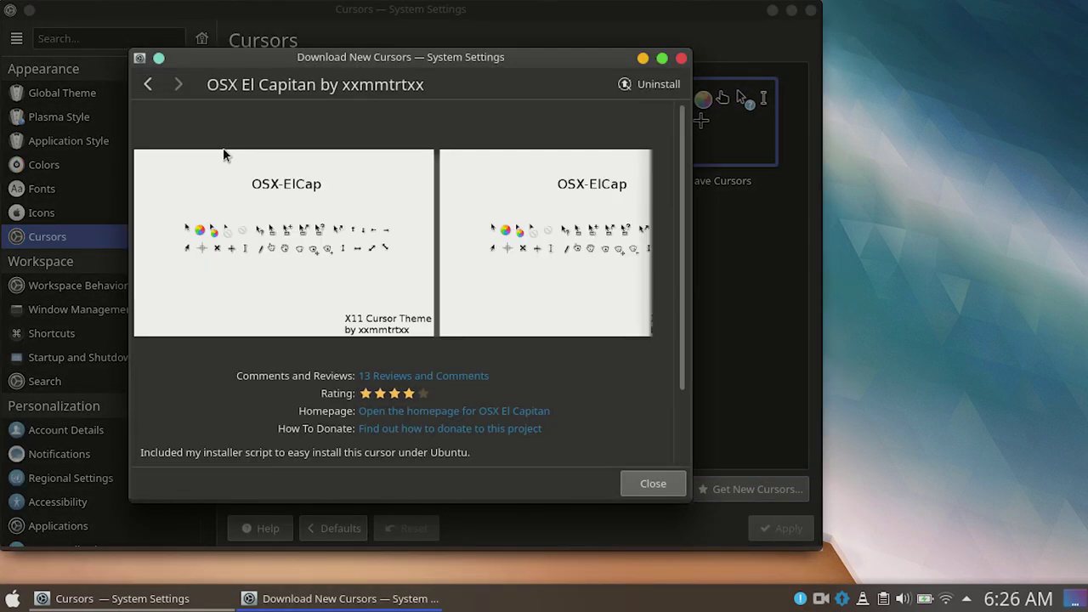
{"action": "scroll", "coordinate": [416, 208], "scroll_direction": "down", "scroll_amount": 2}
{"action": "left_click", "coordinate": [150, 86]}
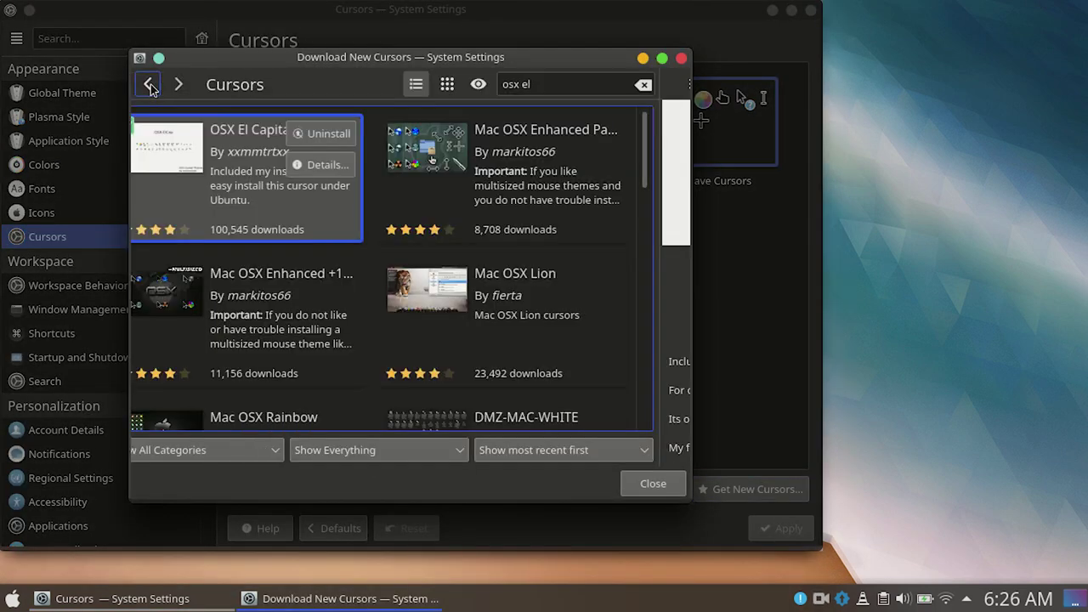
{"action": "left_click", "coordinate": [376, 166]}
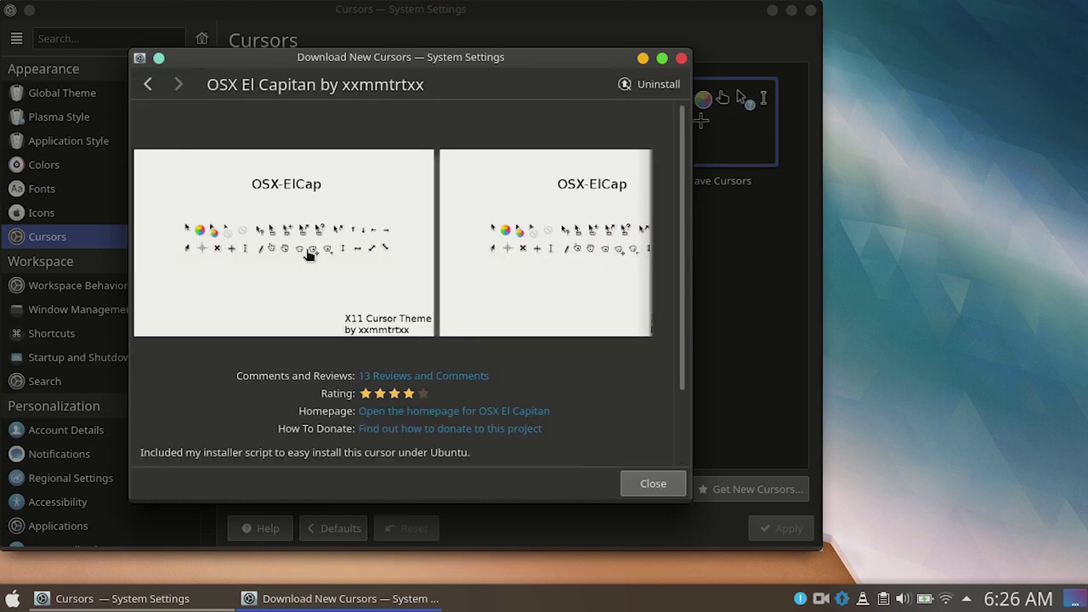
{"action": "left_click", "coordinate": [148, 84]}
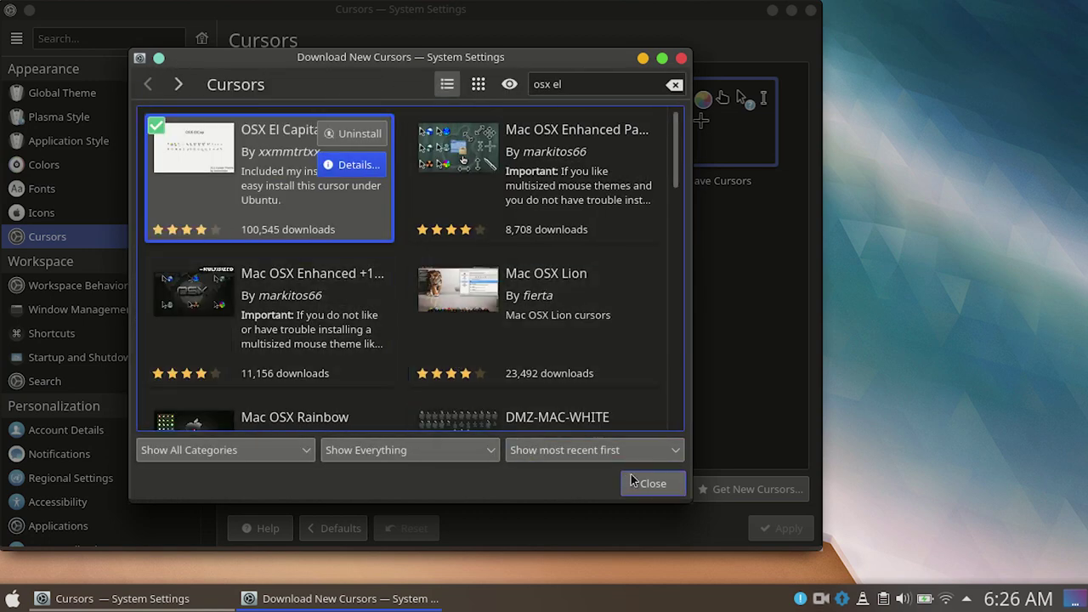
{"action": "left_click", "coordinate": [320, 148]}
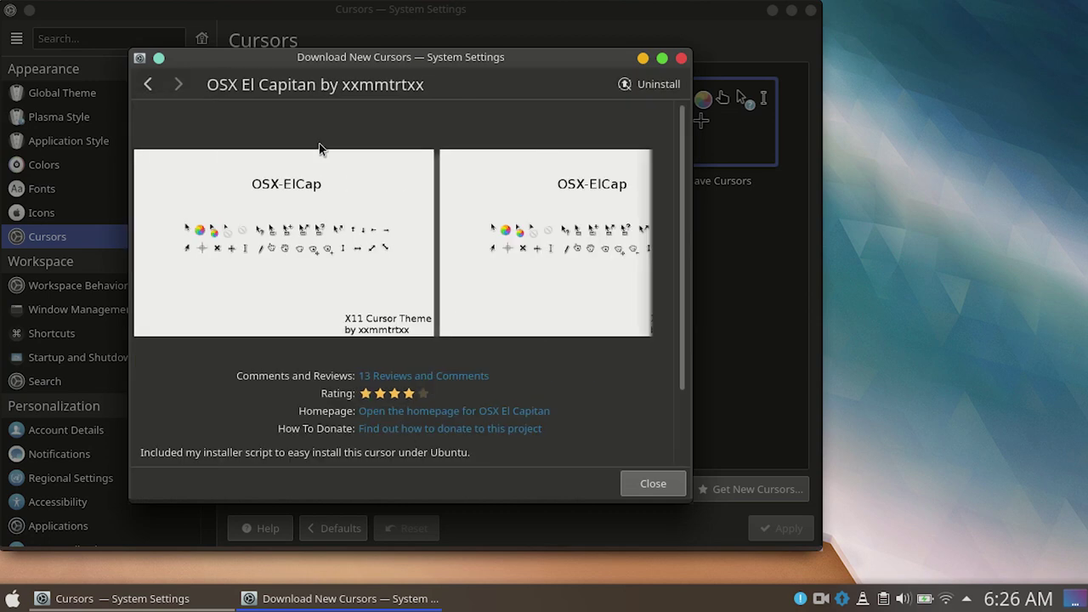
{"action": "left_click", "coordinate": [150, 85]}
Step: Uninstall the OSX El Capitan cursors, reinstall them from the OSX-ElCap-(KDE).R2.tar.bz2 package and close the cursor downloads
{"action": "left_click", "coordinate": [353, 134]}
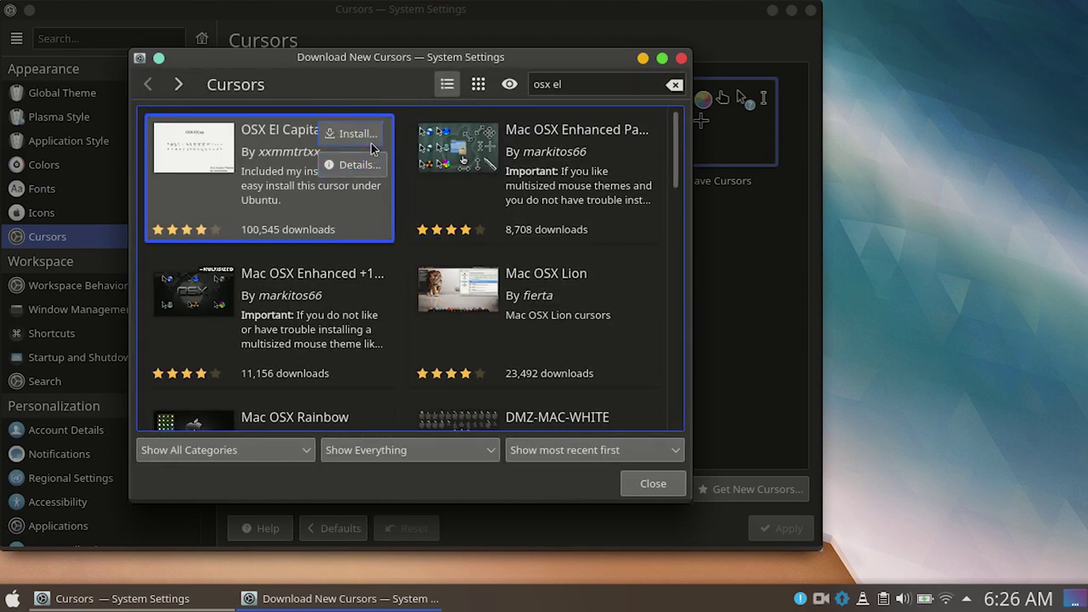
{"action": "left_click", "coordinate": [344, 138]}
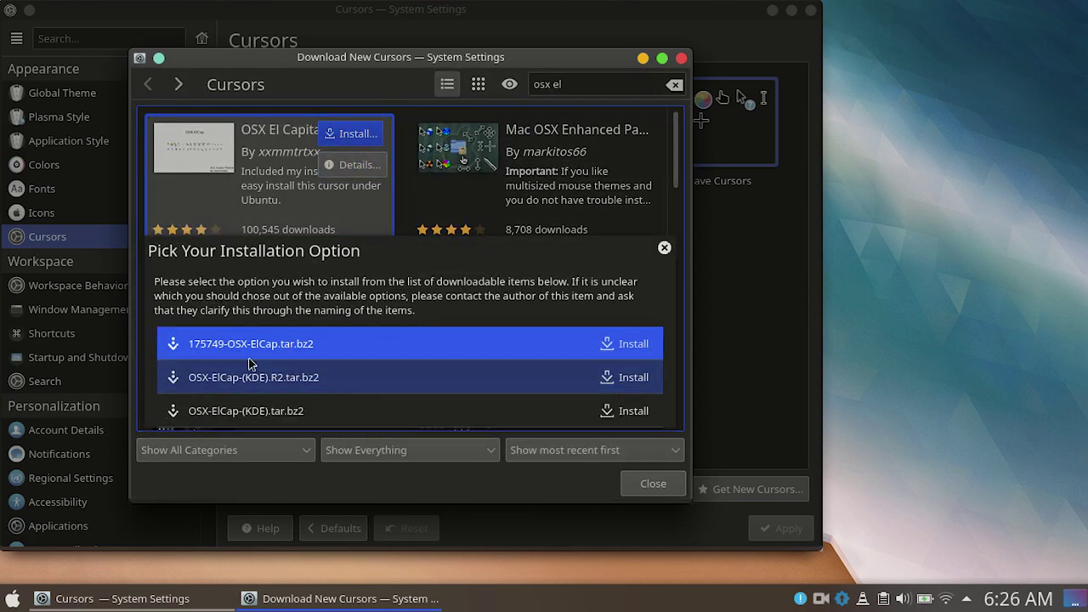
{"action": "left_click", "coordinate": [259, 380]}
{"action": "left_click", "coordinate": [631, 376]}
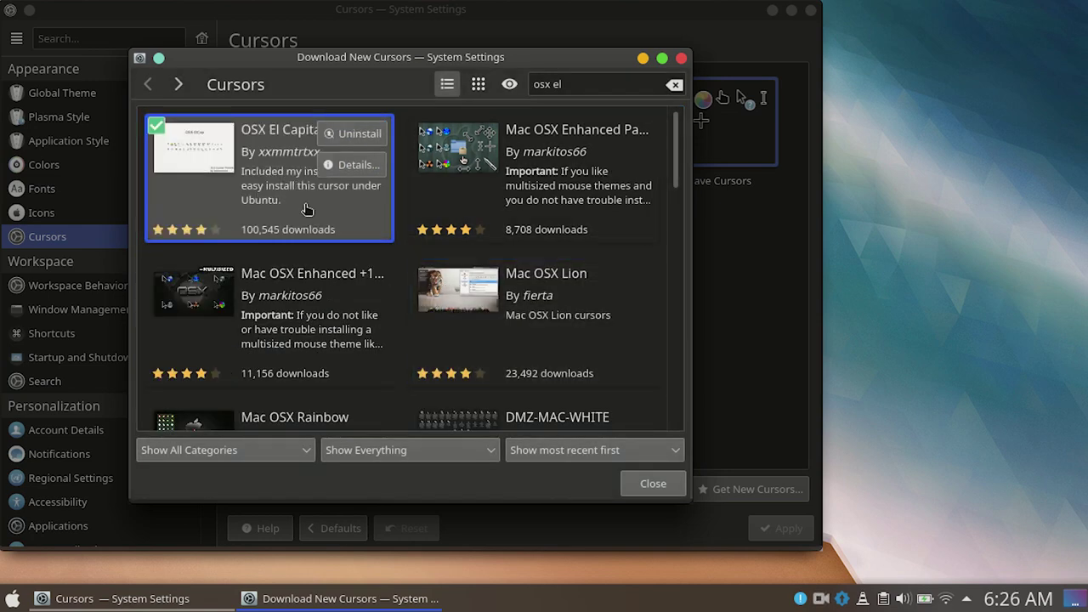
{"action": "left_click", "coordinate": [652, 482]}
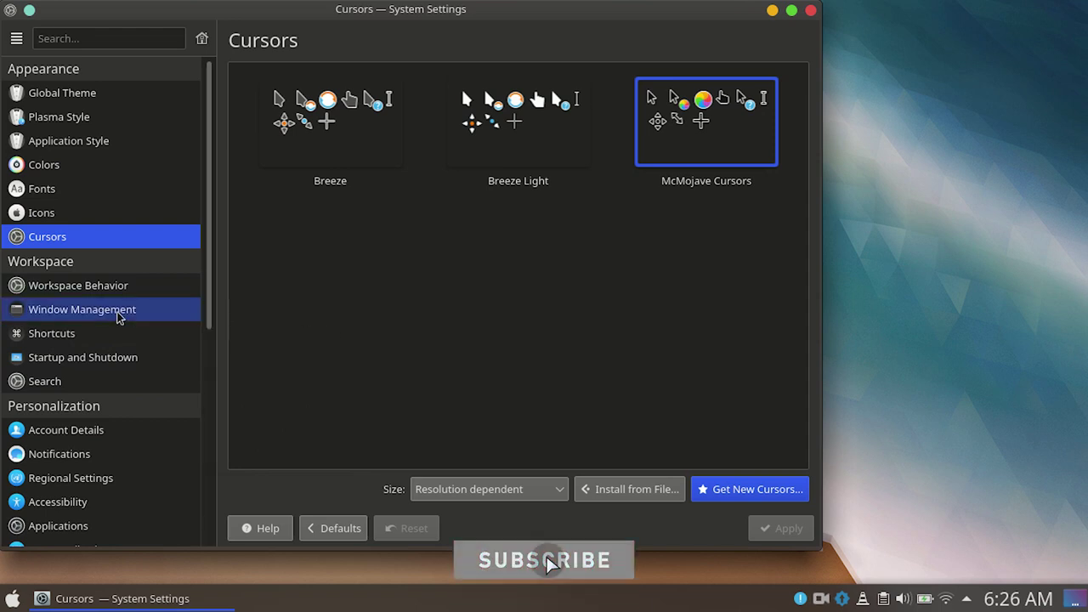
{"action": "scroll", "coordinate": [114, 442], "scroll_direction": "down", "scroll_amount": 1}
{"action": "scroll", "coordinate": [119, 283], "scroll_direction": "up", "scroll_amount": 1}
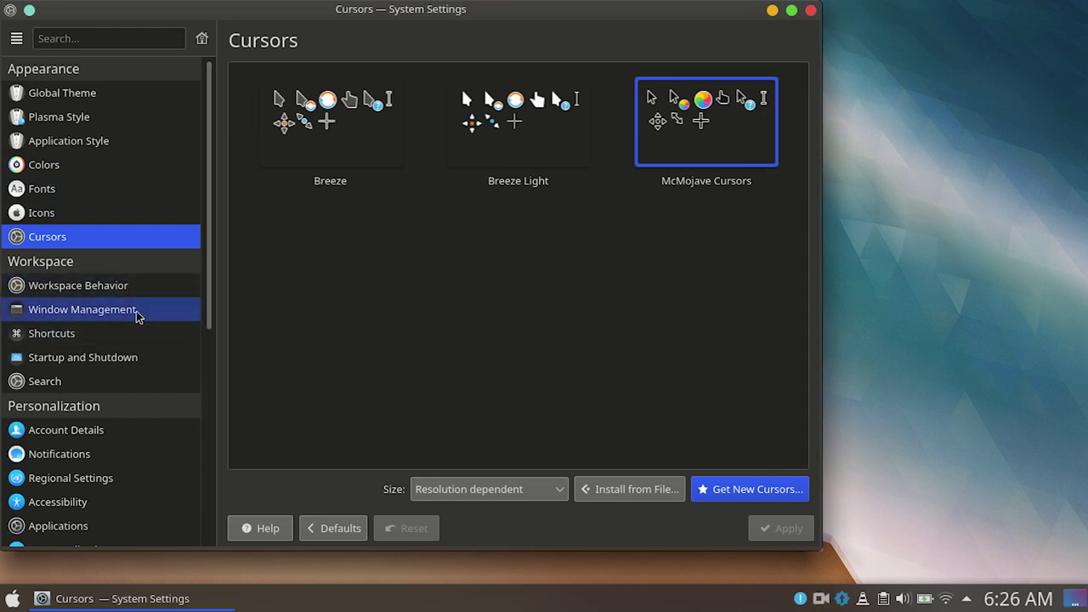
{"action": "left_click", "coordinate": [108, 287]}
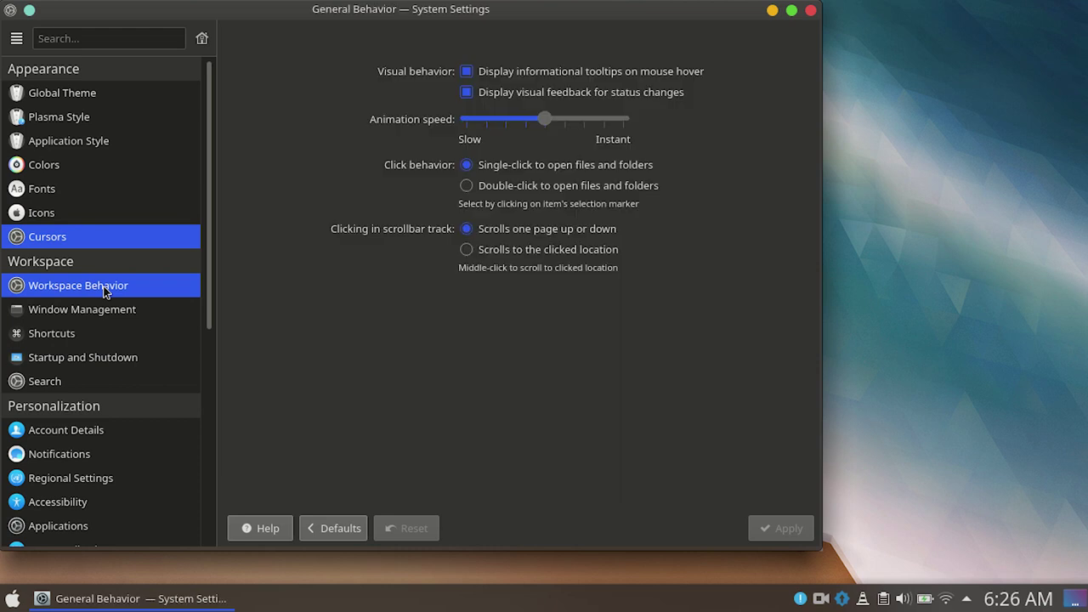
{"action": "left_click", "coordinate": [15, 38]}
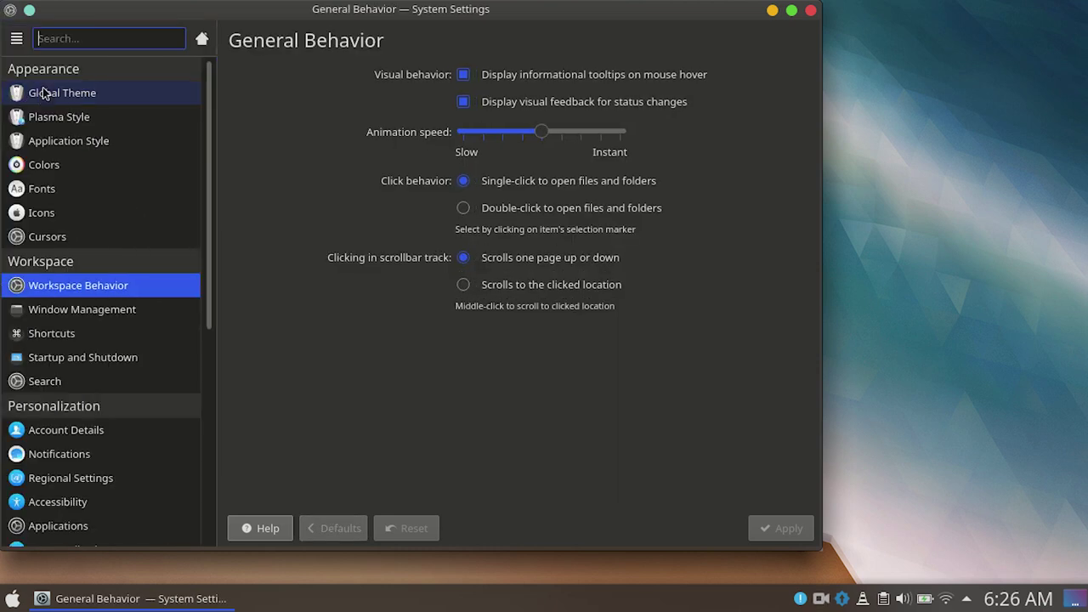
Step: Open the GNOME/GTK application style configuration from the Application Style settings
{"action": "left_click", "coordinate": [58, 142]}
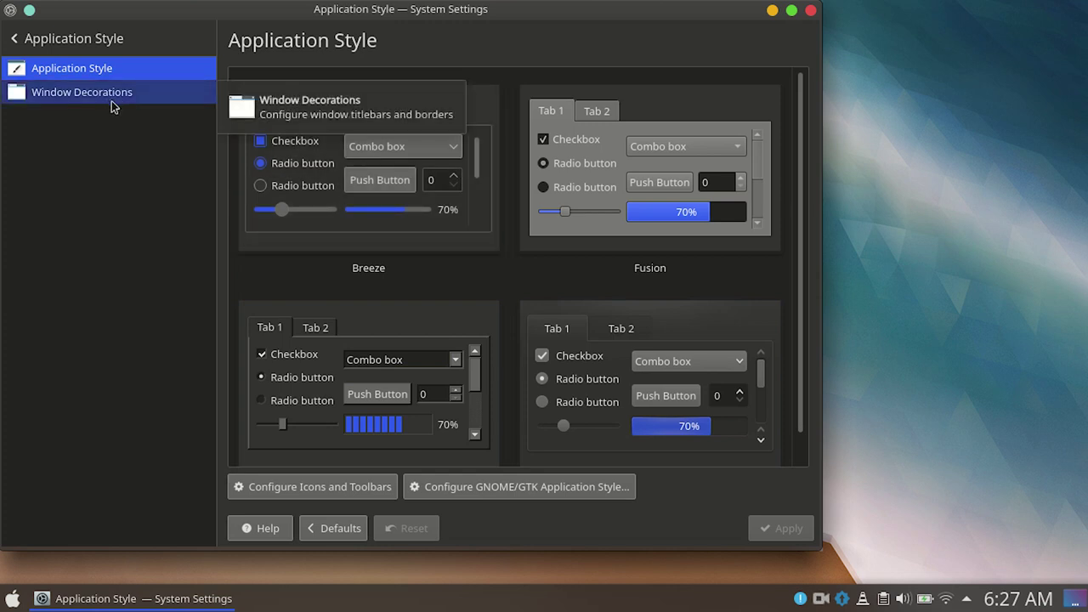
{"action": "scroll", "coordinate": [365, 357], "scroll_direction": "down", "scroll_amount": 1}
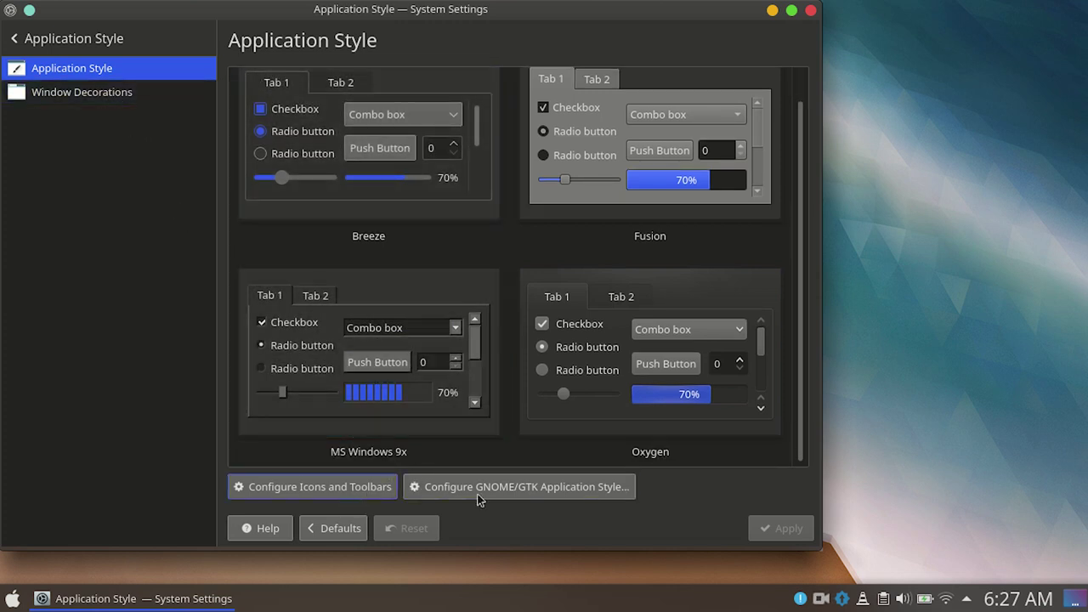
{"action": "left_click", "coordinate": [533, 498]}
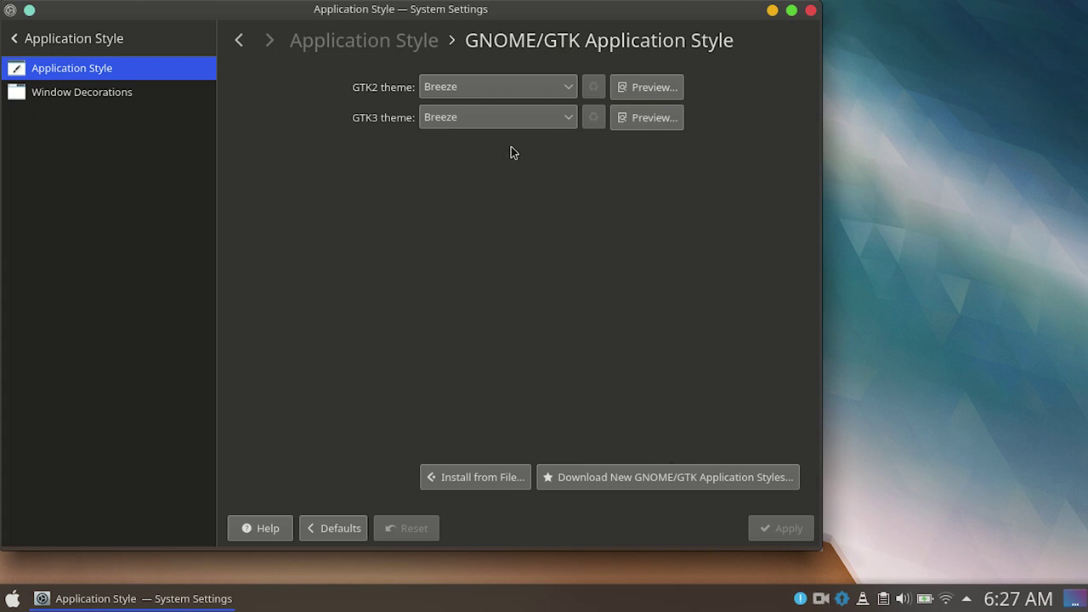
Step: Set the GTK2 theme to Raleigh, keep Breeze as the GTK3 theme and apply the change
{"action": "left_click", "coordinate": [525, 94]}
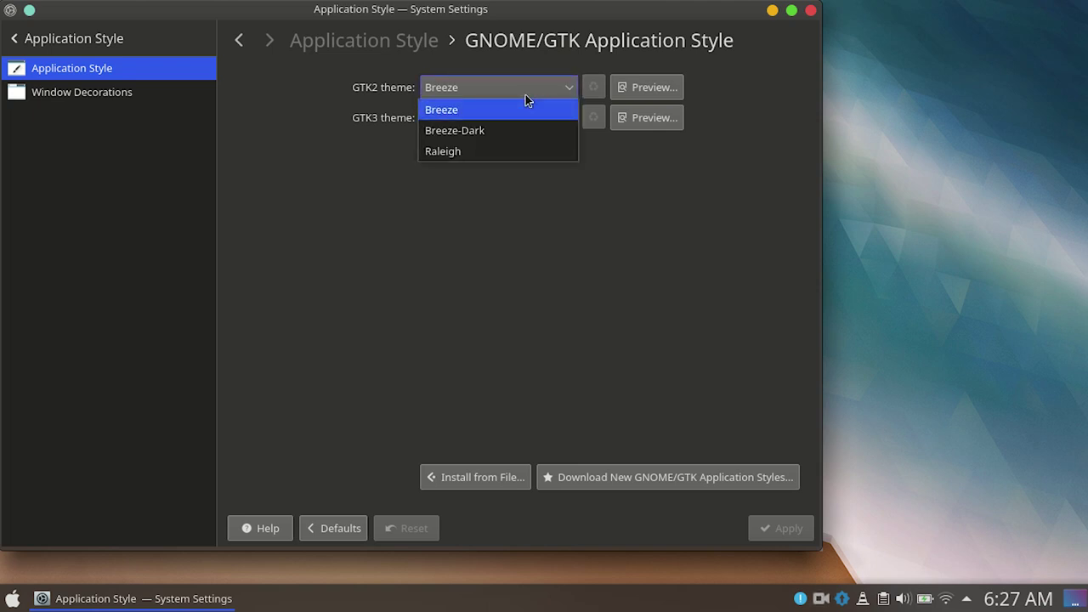
{"action": "left_click", "coordinate": [452, 152]}
{"action": "left_click", "coordinate": [447, 120]}
{"action": "left_click", "coordinate": [459, 140]}
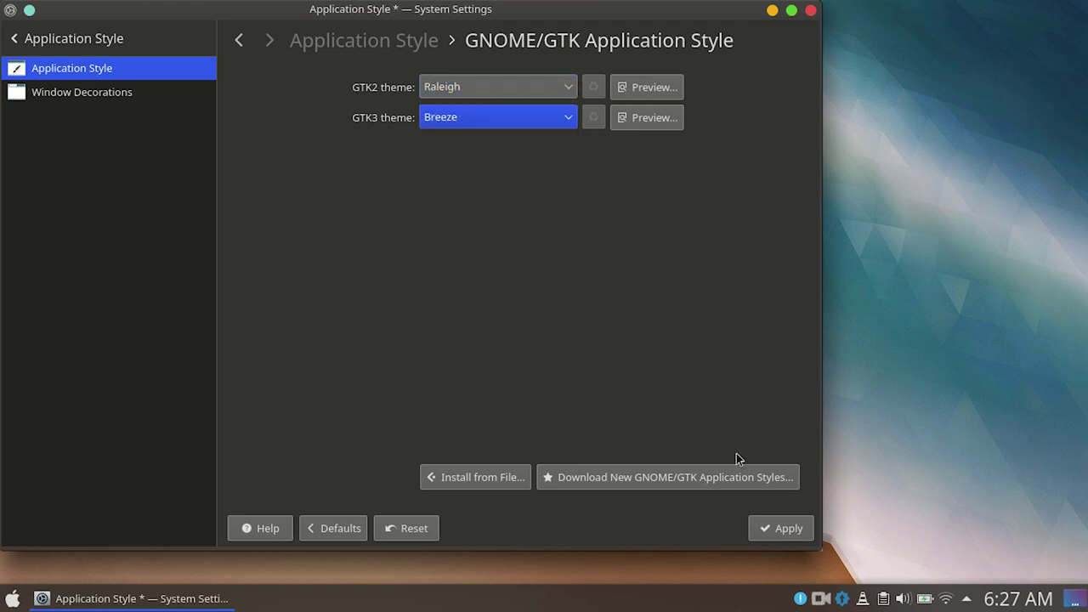
{"action": "left_click", "coordinate": [775, 530]}
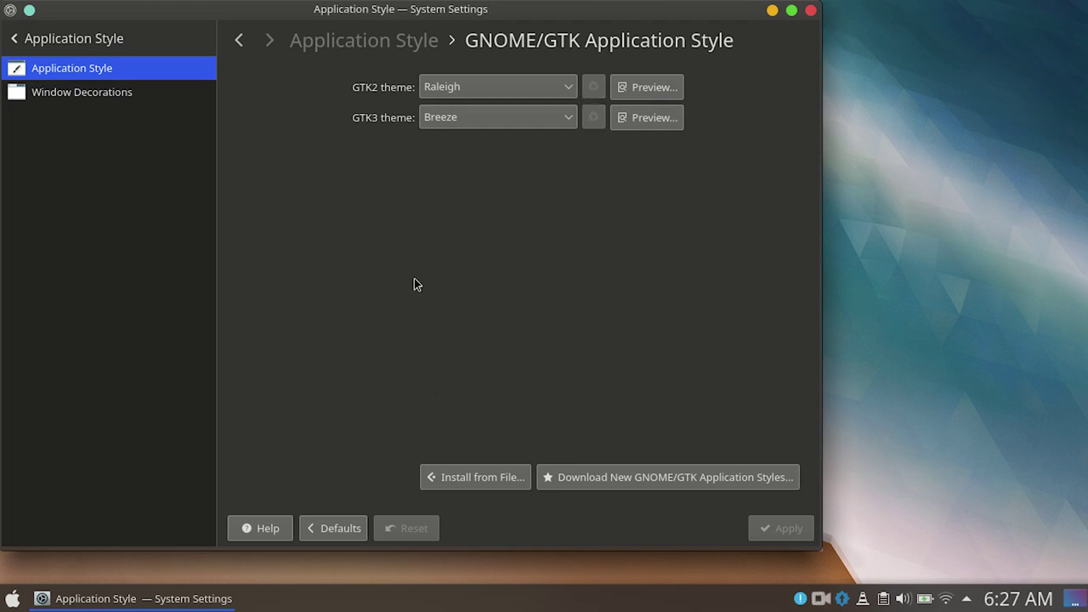
{"action": "left_click", "coordinate": [590, 476]}
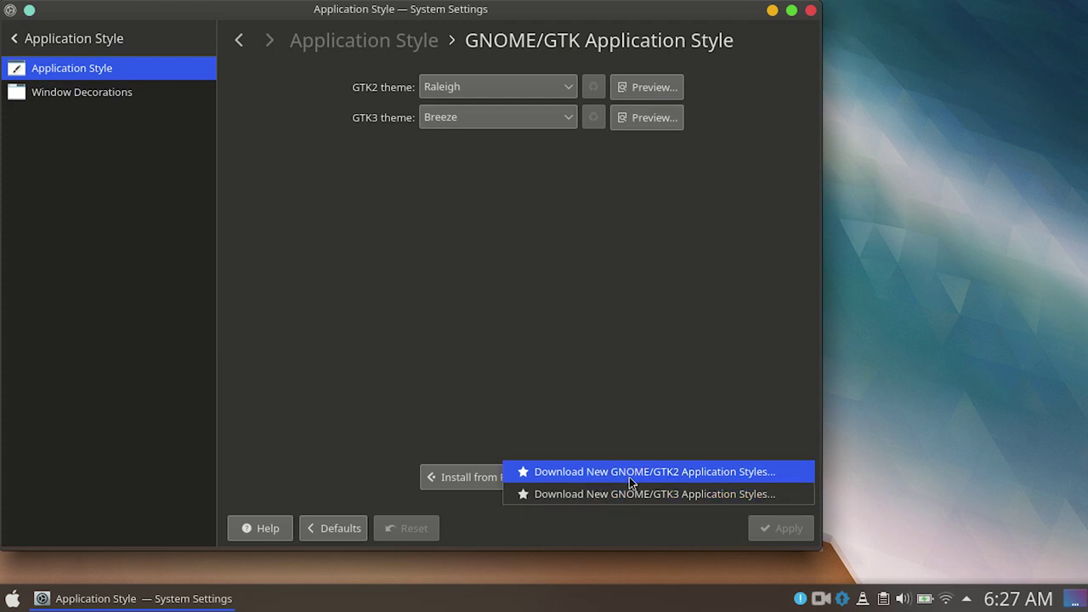
{"action": "left_click", "coordinate": [609, 472]}
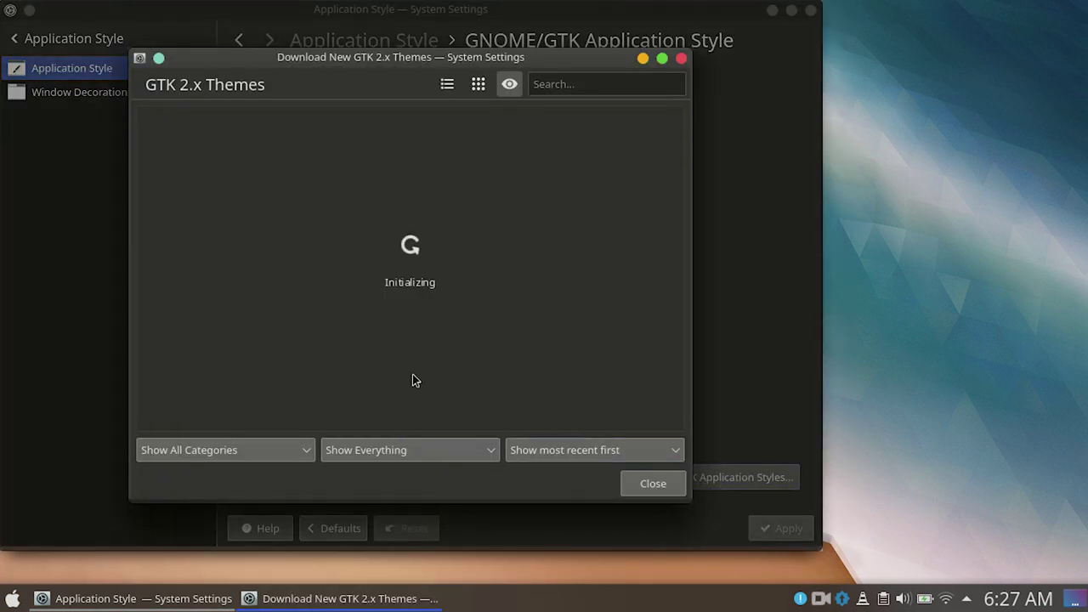
{"action": "left_click", "coordinate": [652, 482]}
Step: Install the Mojave-dark-alt.tar.xz package of the McMojave theme from the downloadable GTK3 styles and close the downloads
{"action": "left_click", "coordinate": [706, 480]}
{"action": "left_click", "coordinate": [679, 495]}
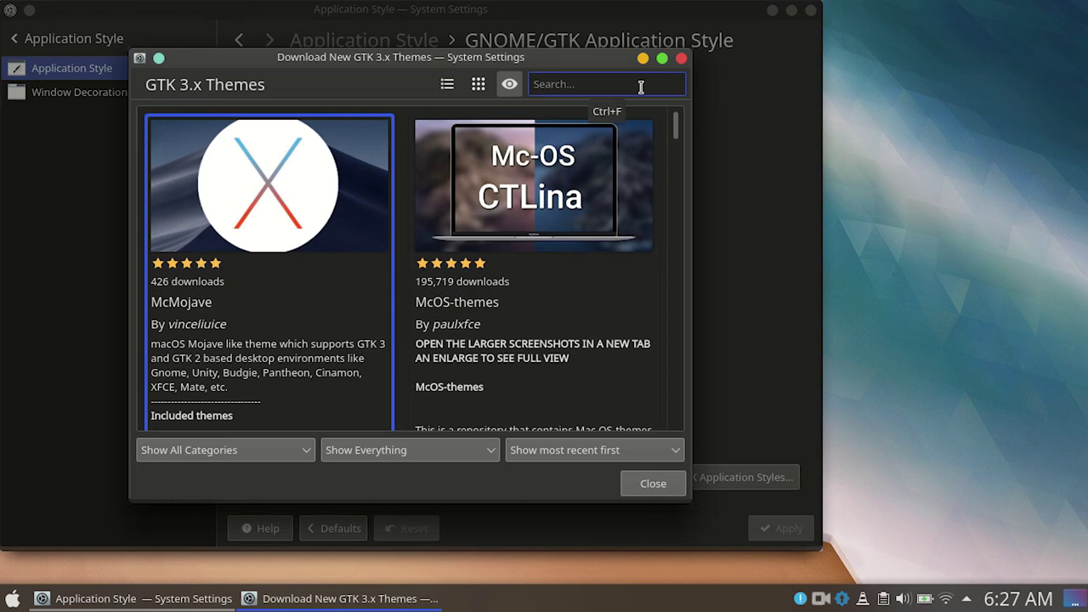
{"action": "mouse_move", "coordinate": [243, 243]}
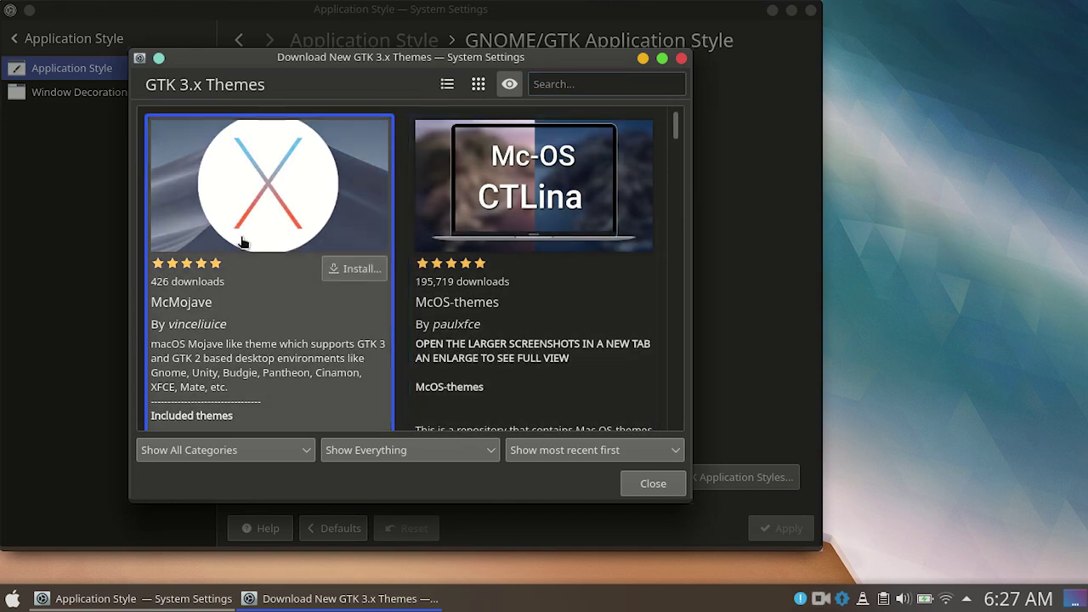
{"action": "left_click", "coordinate": [355, 269]}
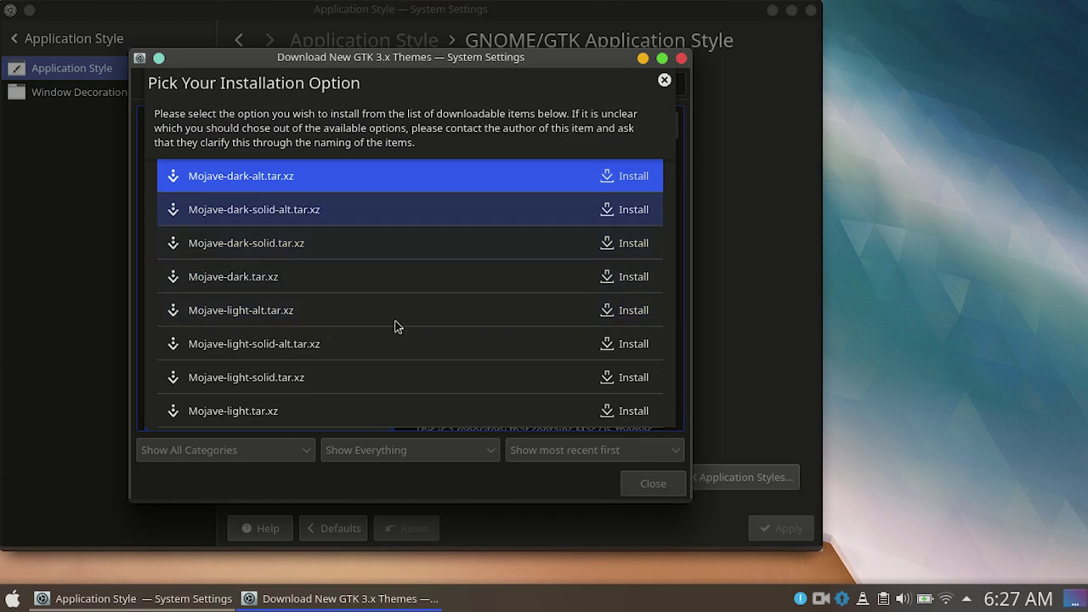
{"action": "left_click", "coordinate": [626, 181]}
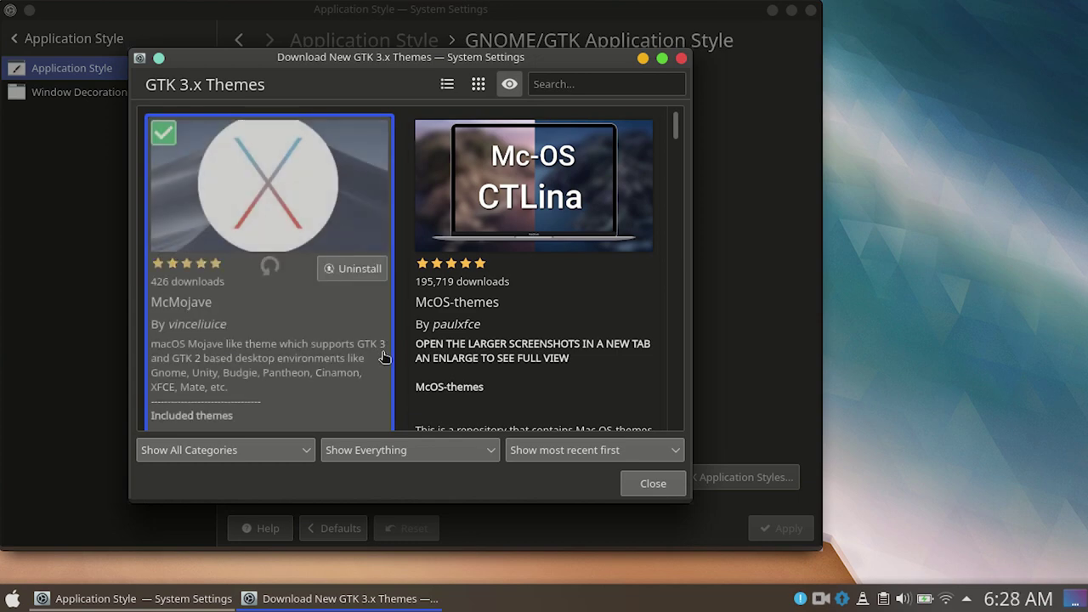
{"action": "left_click", "coordinate": [651, 484]}
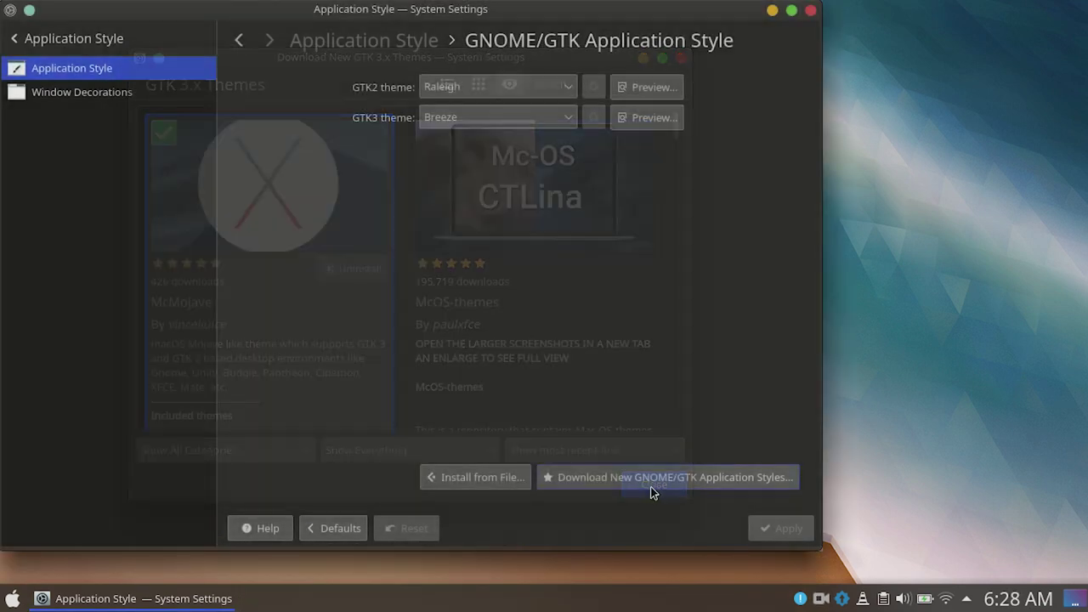
Step: Set both the GTK3 and GTK2 themes to Mojave-dark-alt and apply the change
{"action": "left_click", "coordinate": [492, 116]}
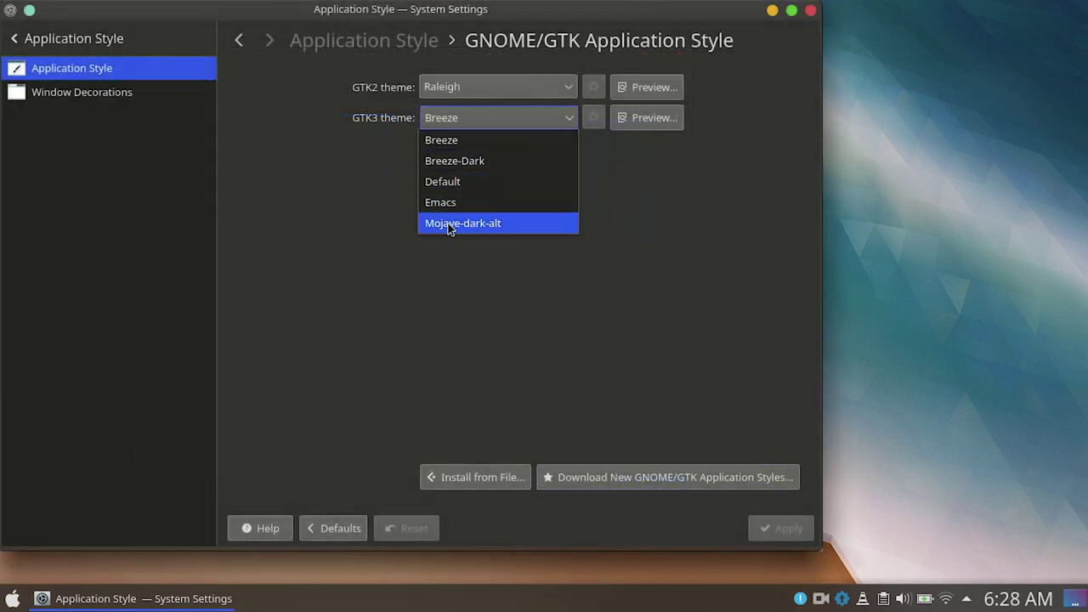
{"action": "left_click", "coordinate": [496, 226]}
{"action": "left_click", "coordinate": [451, 89]}
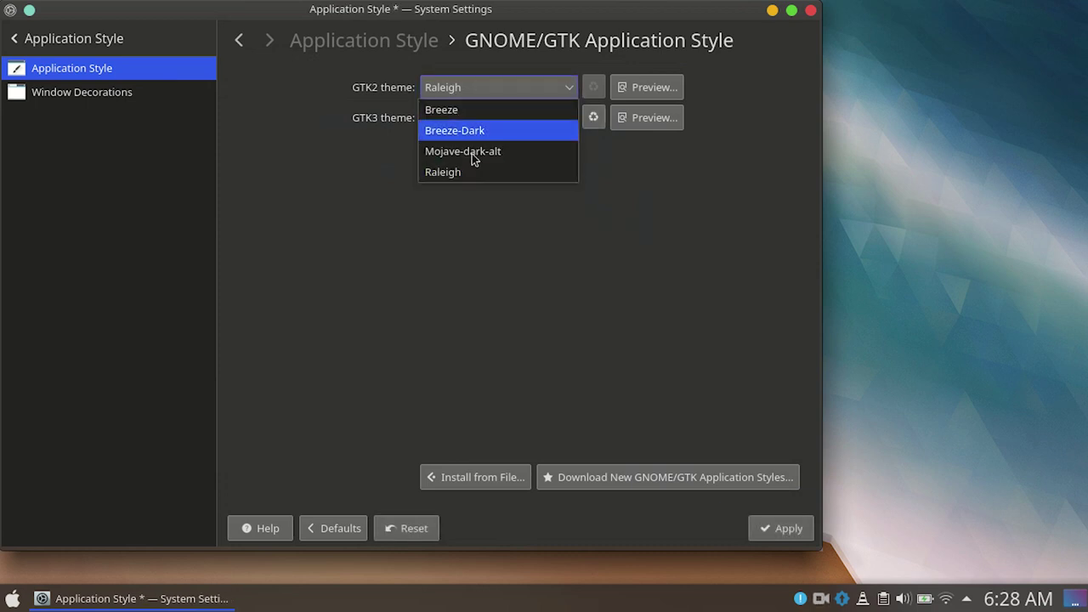
{"action": "left_click", "coordinate": [461, 153]}
{"action": "left_click", "coordinate": [780, 528]}
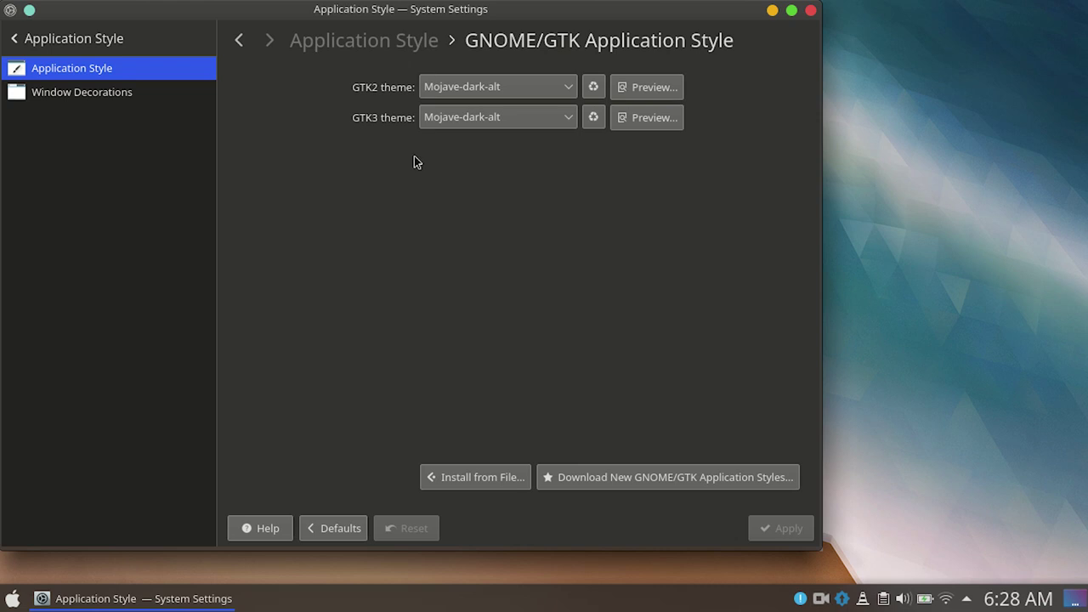
Step: Uninstall the Mojave-dark-alt theme from the GTK3 theme setting and check which GTK3 themes remain
{"action": "left_click", "coordinate": [20, 42]}
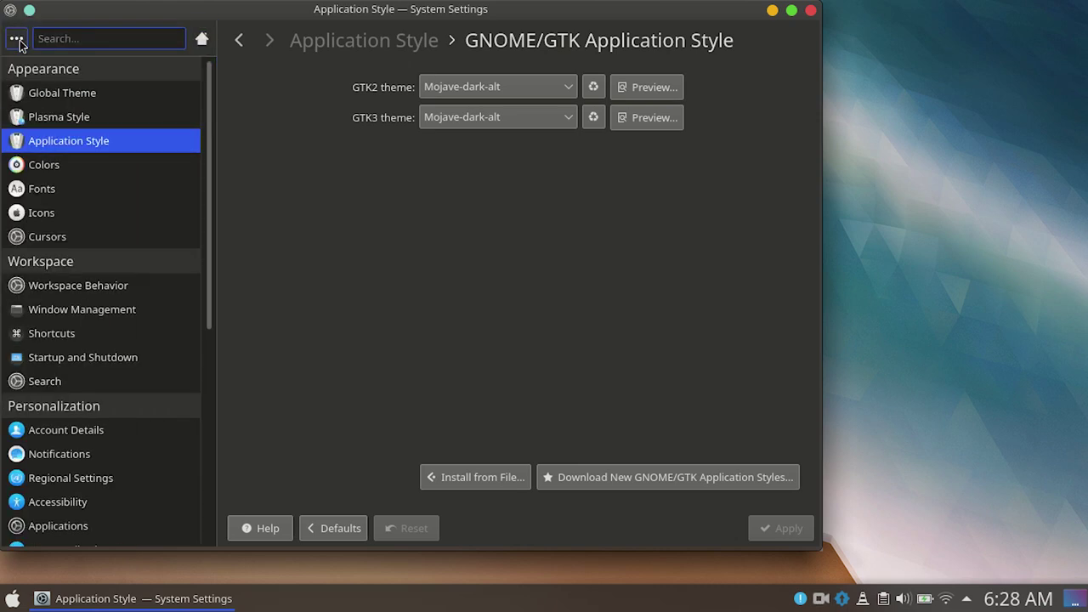
{"action": "left_click", "coordinate": [593, 123]}
{"action": "left_click", "coordinate": [568, 119]}
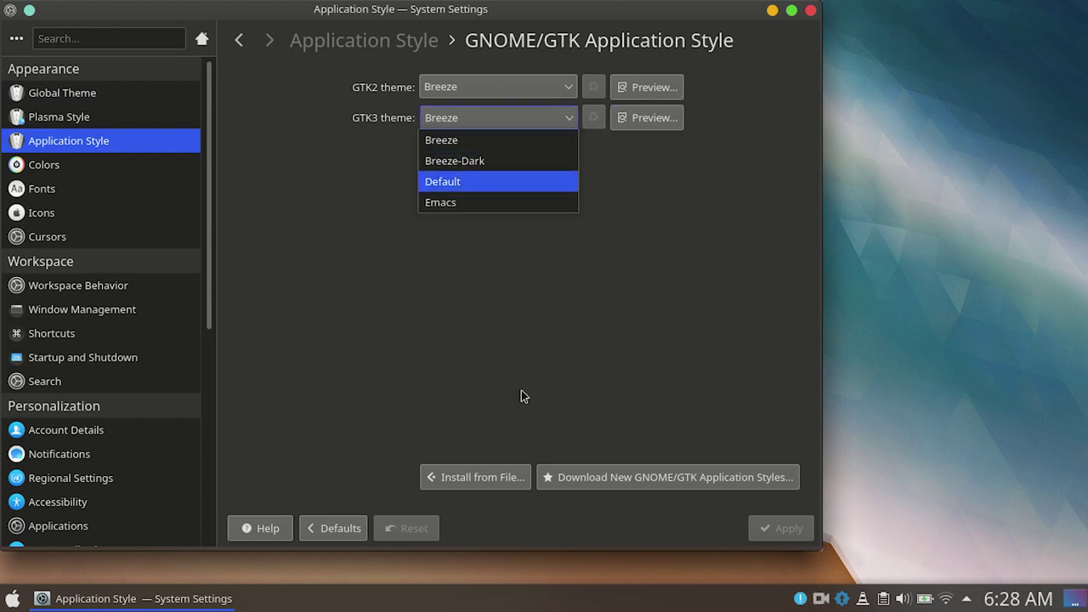
{"action": "left_click", "coordinate": [565, 481]}
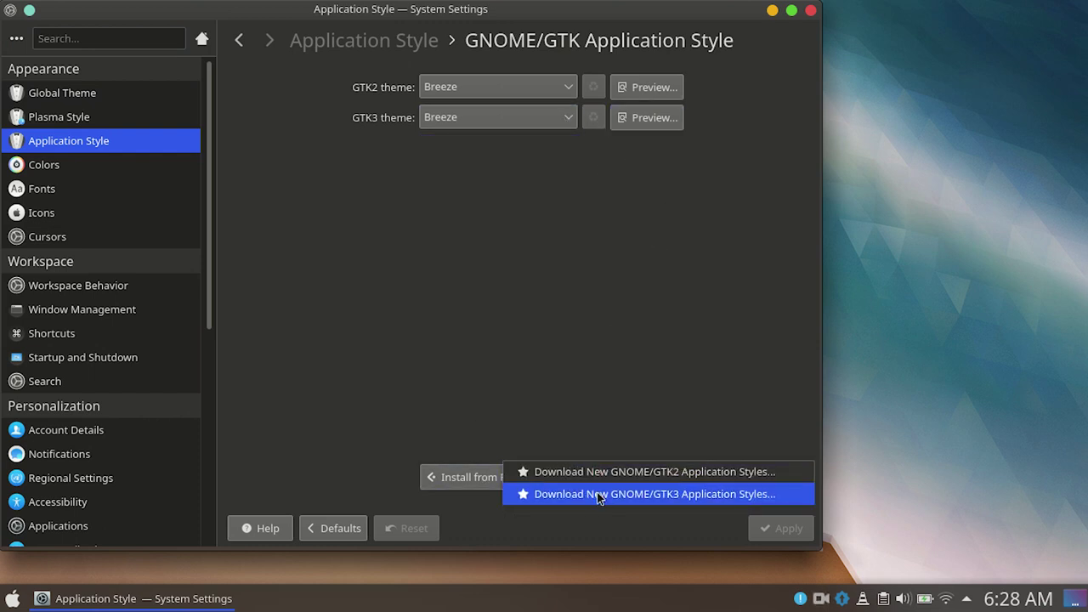
{"action": "left_click", "coordinate": [600, 493]}
{"action": "left_click", "coordinate": [651, 484]}
Step: Set the GTK3 theme to Default, preview it, and apply the change when switching to the Window Management settings
{"action": "left_click", "coordinate": [529, 119]}
{"action": "left_click", "coordinate": [483, 180]}
{"action": "left_click", "coordinate": [530, 127]}
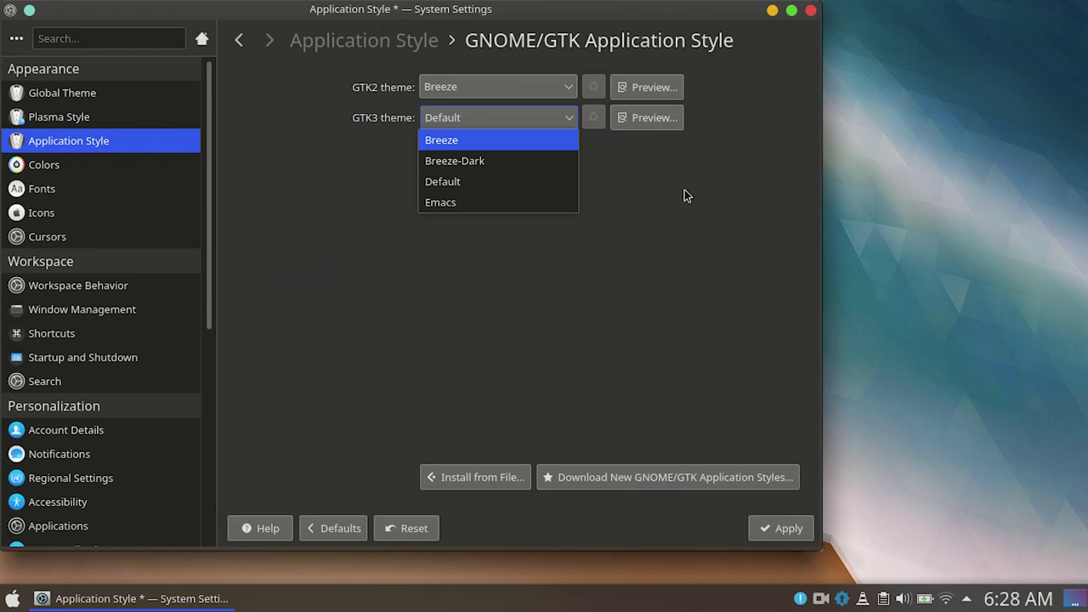
{"action": "left_click", "coordinate": [623, 119]}
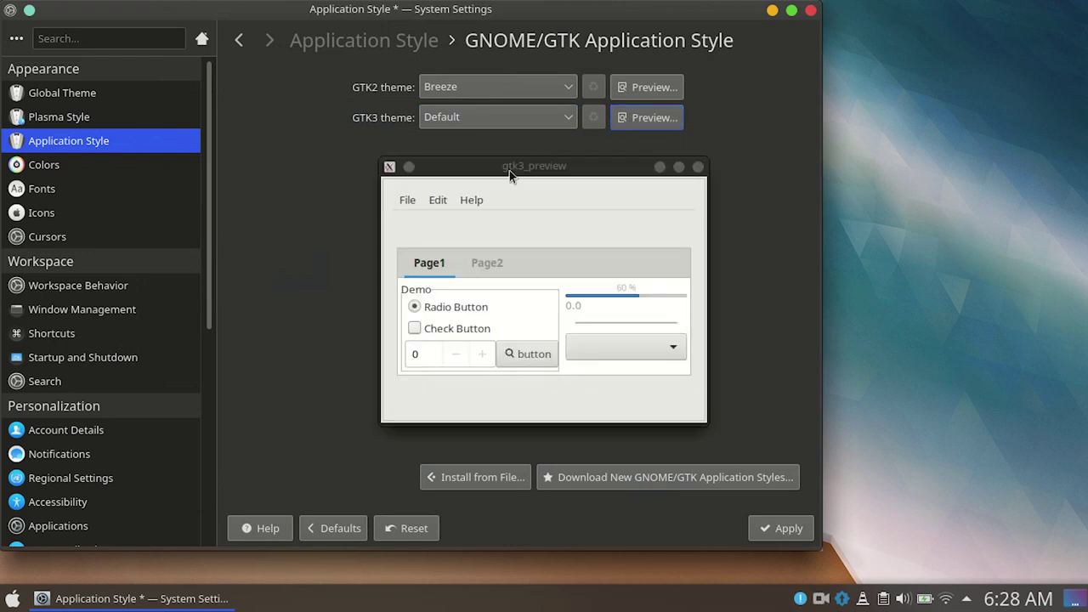
{"action": "left_click", "coordinate": [697, 167]}
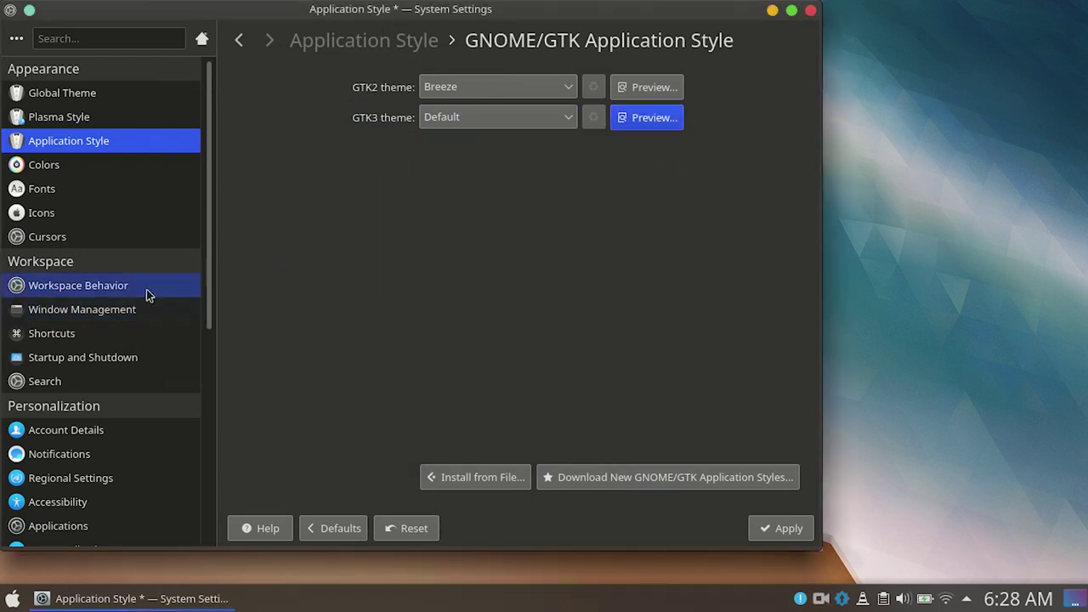
{"action": "left_click", "coordinate": [138, 318]}
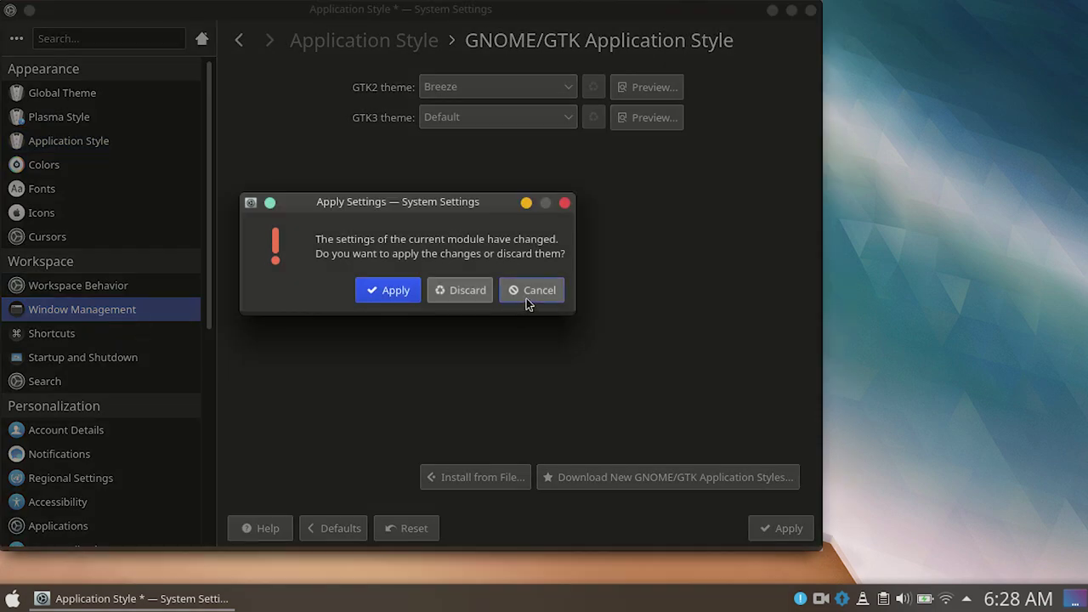
{"action": "left_click", "coordinate": [371, 290]}
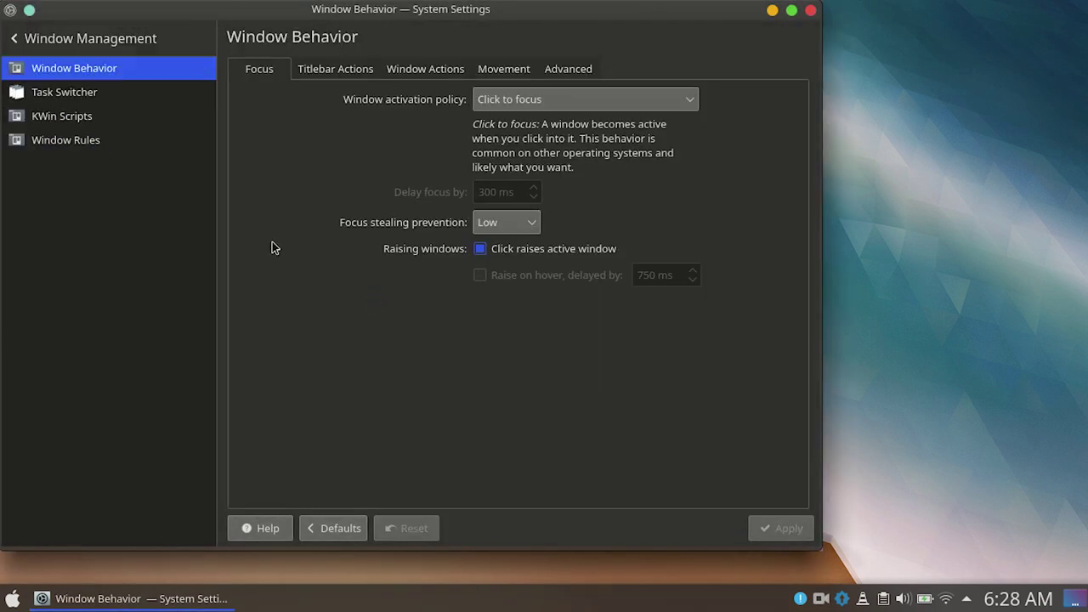
Step: Move the System Settings window away from the screen corner and look through the application launcher's categories
{"action": "left_click", "coordinate": [14, 38]}
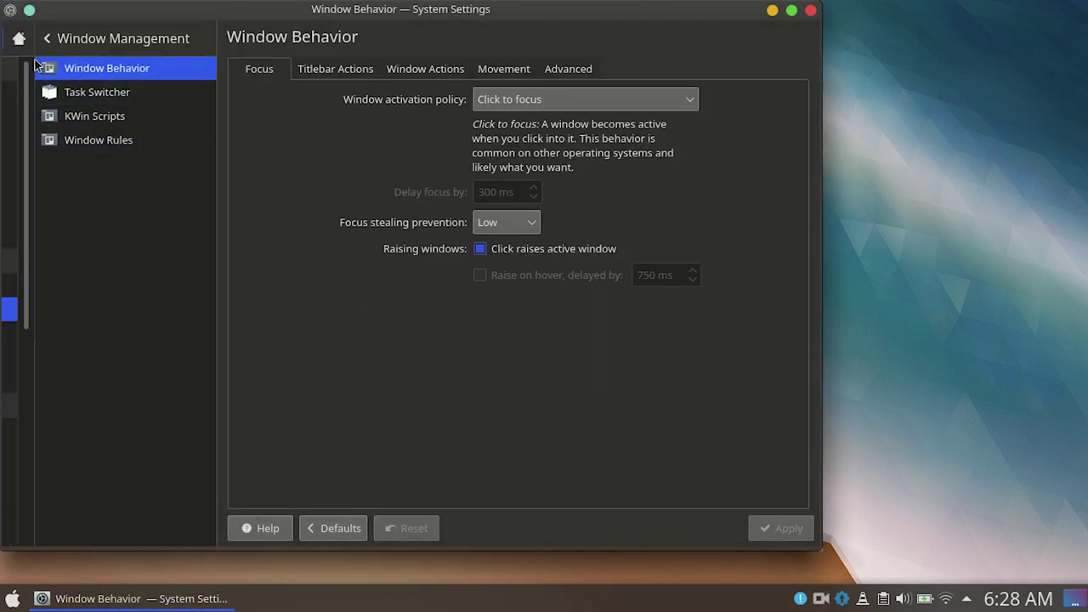
{"action": "left_click_drag", "start_coordinate": [177, 4], "coordinate": [311, 13]}
{"action": "right_click", "coordinate": [13, 599]}
{"action": "key", "text": "Escape"}
{"action": "left_click", "coordinate": [12, 598]}
{"action": "left_click", "coordinate": [12, 598]}
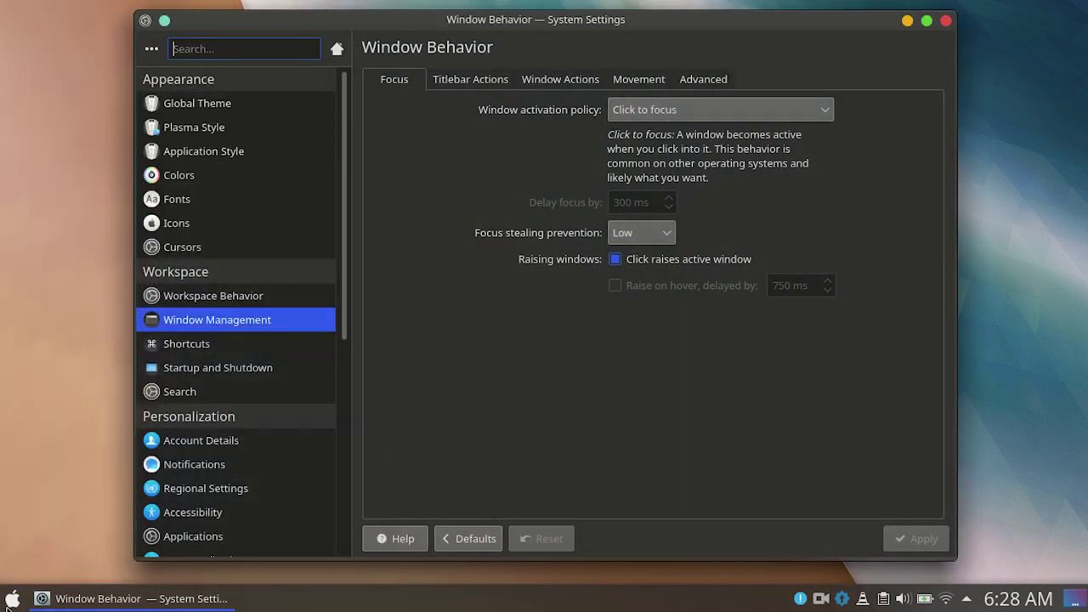
{"action": "left_click", "coordinate": [10, 599]}
{"action": "mouse_move", "coordinate": [294, 548]}
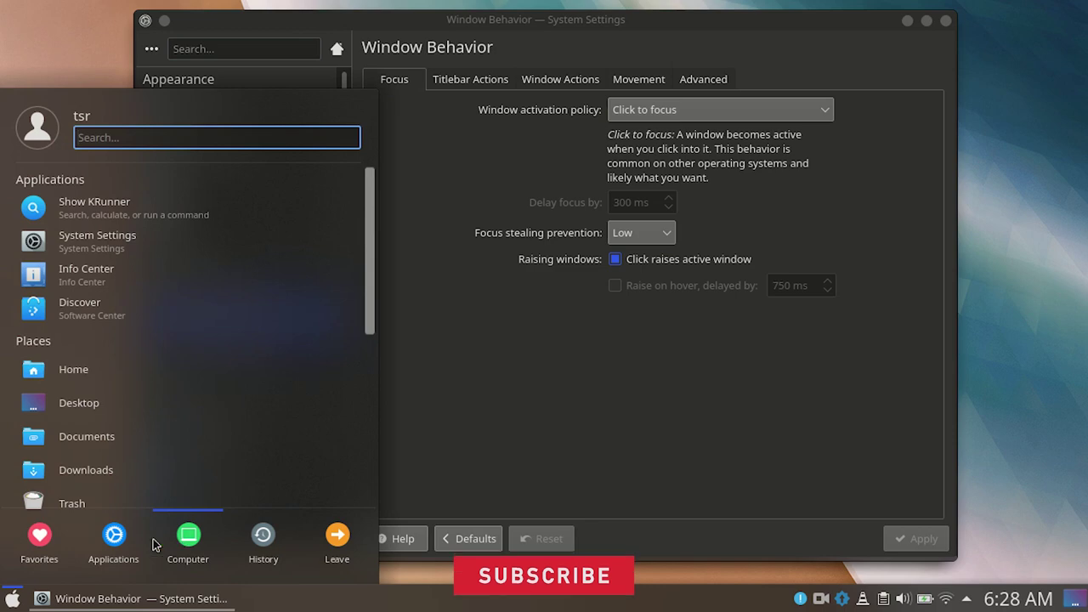
{"action": "mouse_move", "coordinate": [114, 544]}
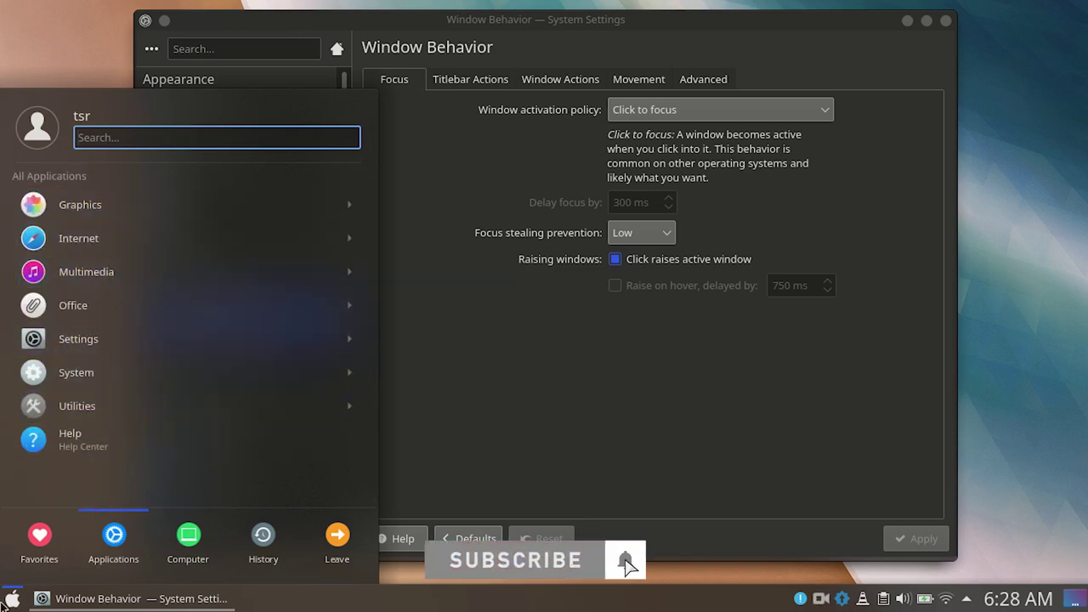
{"action": "left_click", "coordinate": [57, 439]}
Step: Refresh the desktop from an empty area of the wallpaper
{"action": "right_click", "coordinate": [83, 332]}
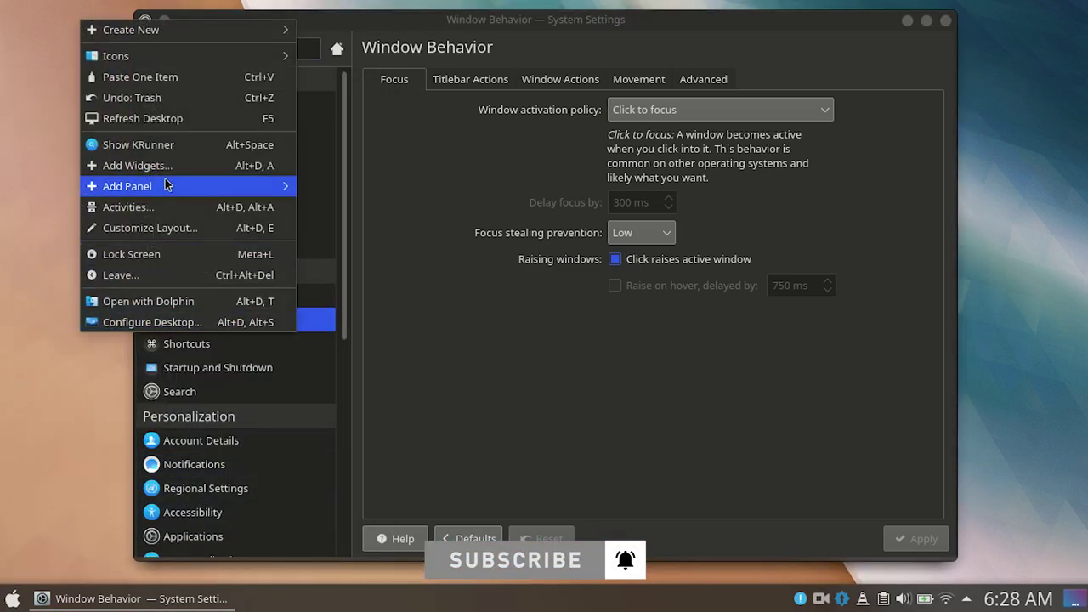
{"action": "left_click", "coordinate": [143, 118]}
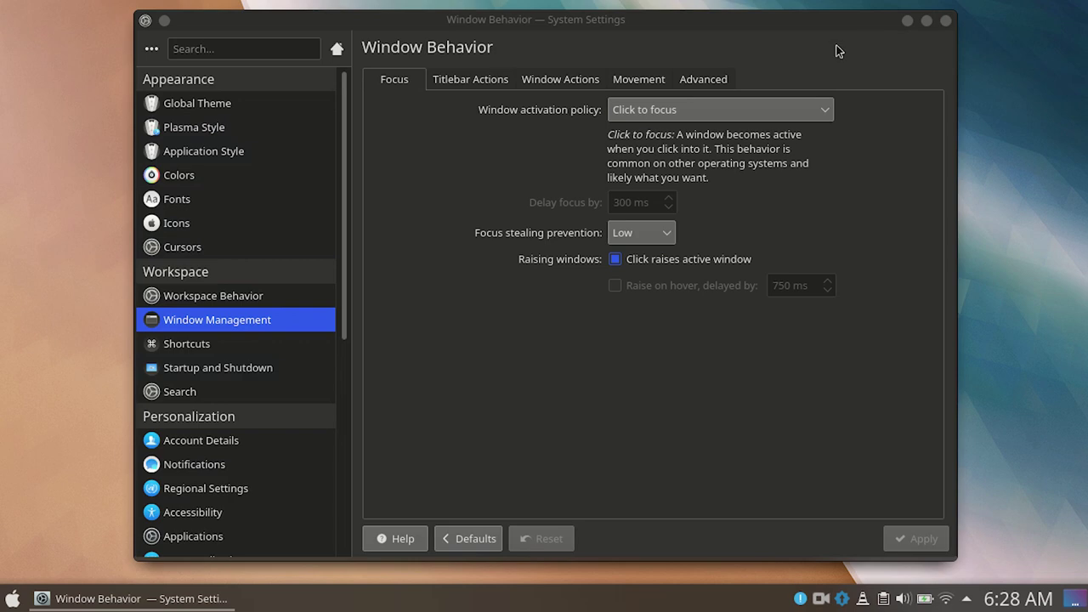
Step: Open the GNOME/GTK application style configuration and check the GTK2 theme choices
{"action": "left_click", "coordinate": [213, 296]}
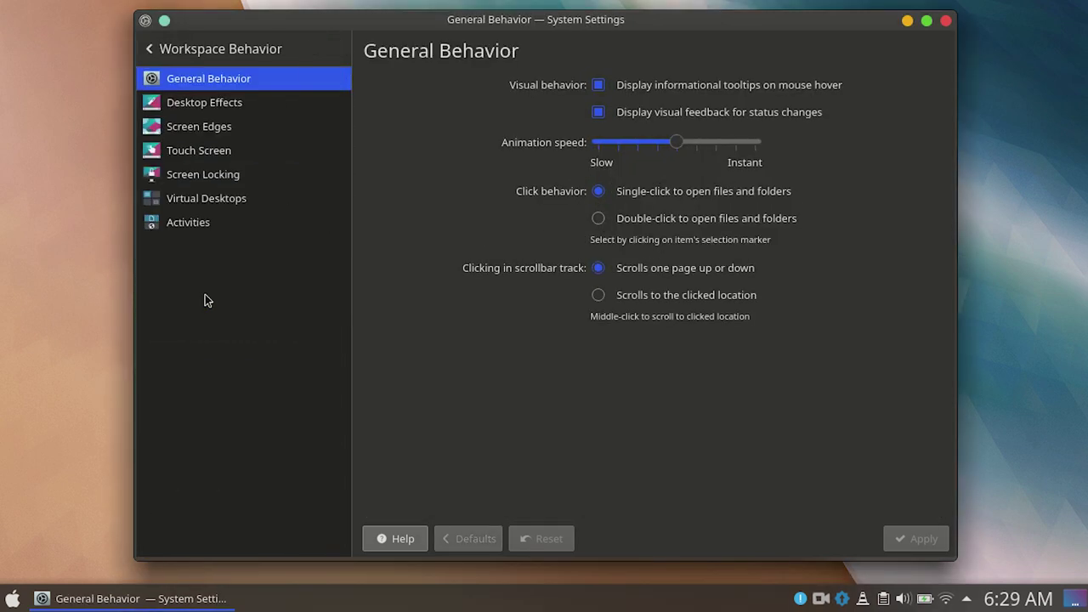
{"action": "left_click", "coordinate": [150, 48]}
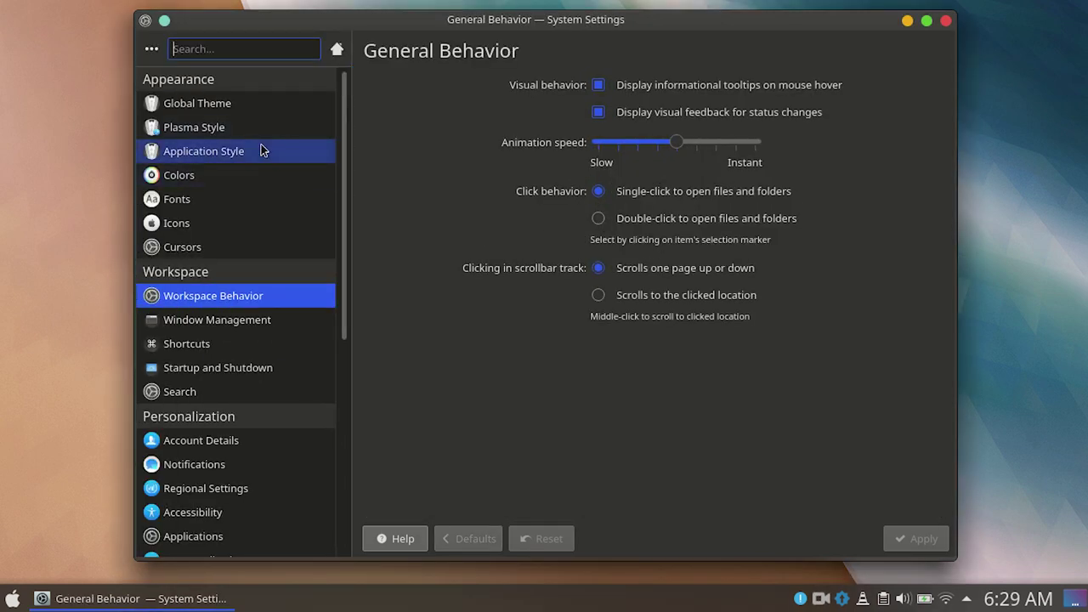
{"action": "left_click", "coordinate": [220, 154]}
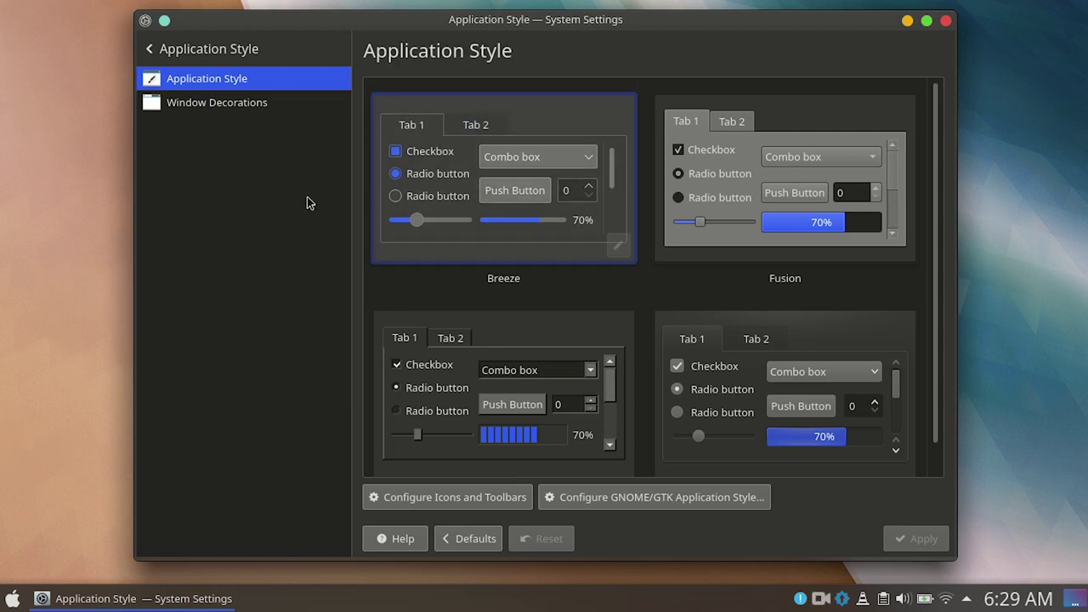
{"action": "left_click", "coordinate": [637, 506]}
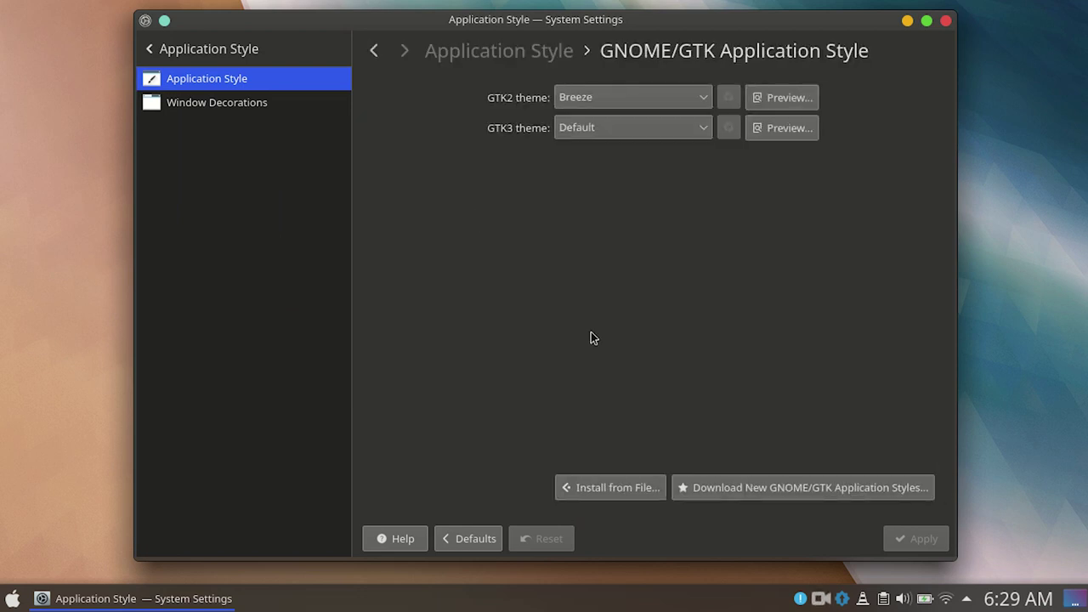
{"action": "left_click", "coordinate": [626, 90]}
{"action": "left_click", "coordinate": [625, 90]}
Step: Uninstall the McMojave GTK3 theme in the online theme catalogue and reinstall it using the Mojave-dark-alt.tar.xz variant
{"action": "left_click", "coordinate": [769, 499]}
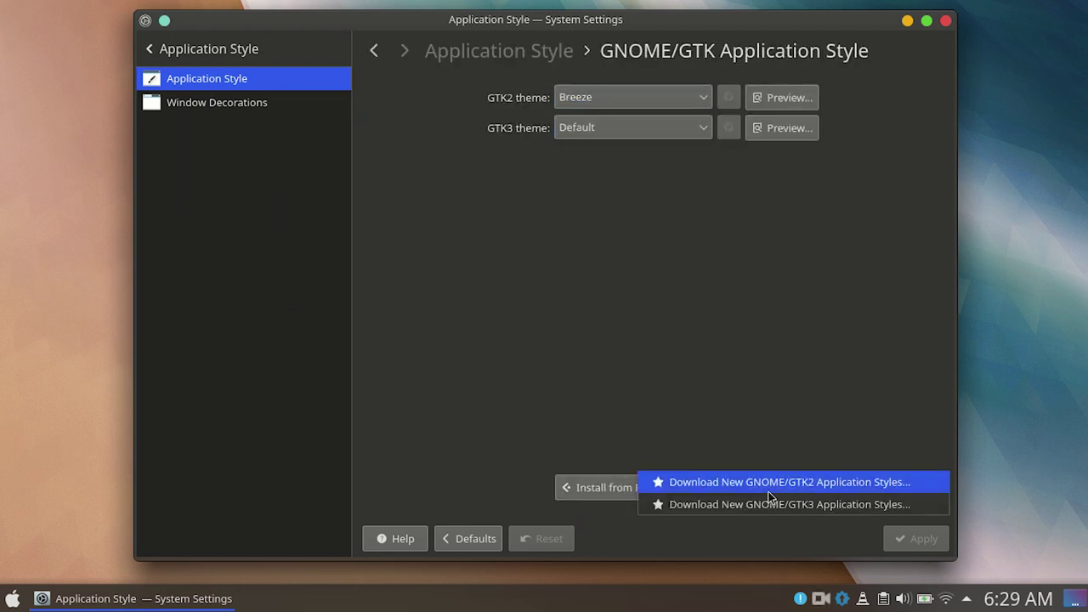
{"action": "key", "text": "Return"}
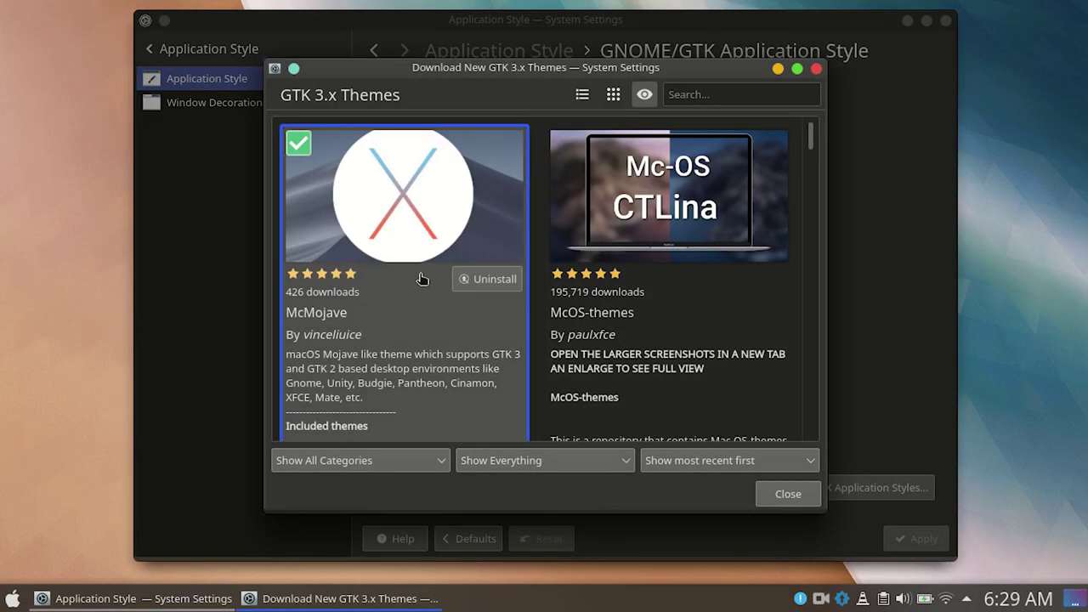
{"action": "left_click", "coordinate": [486, 279]}
{"action": "left_click", "coordinate": [494, 282]}
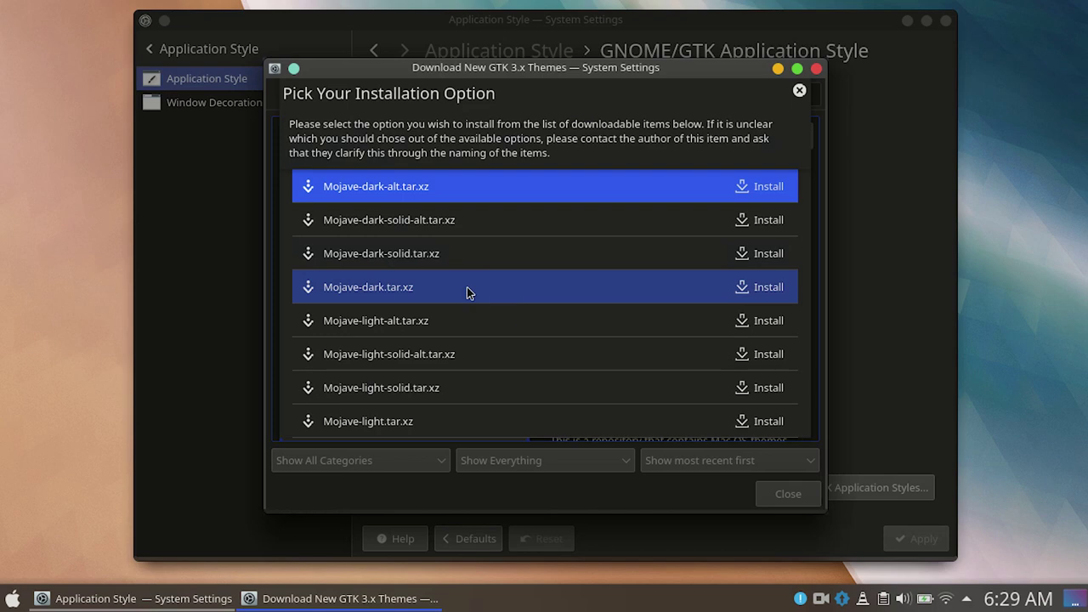
{"action": "left_click", "coordinate": [767, 185]}
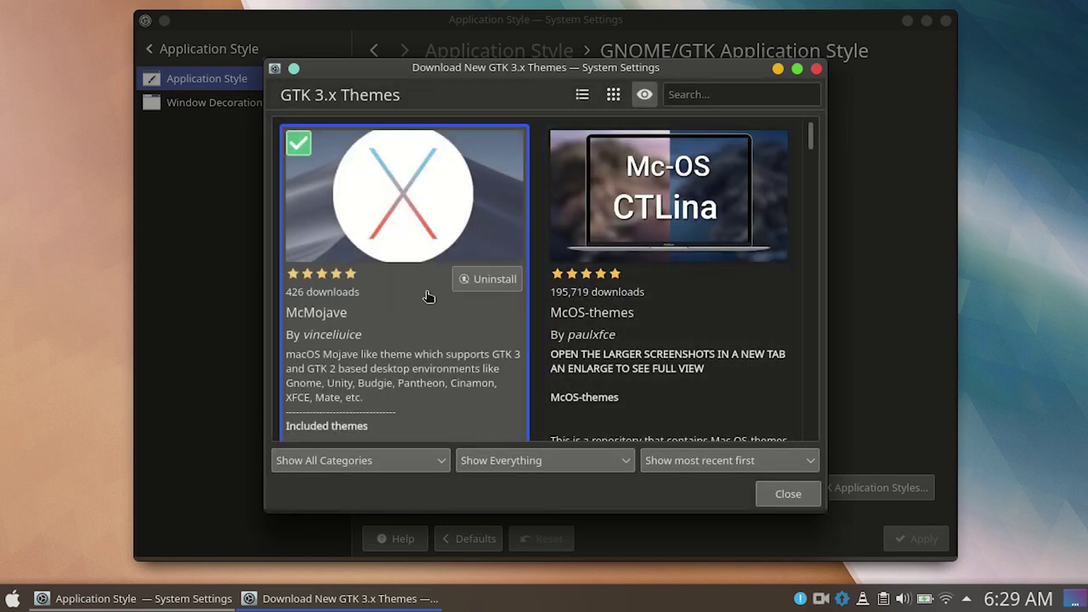
{"action": "left_click", "coordinate": [793, 500]}
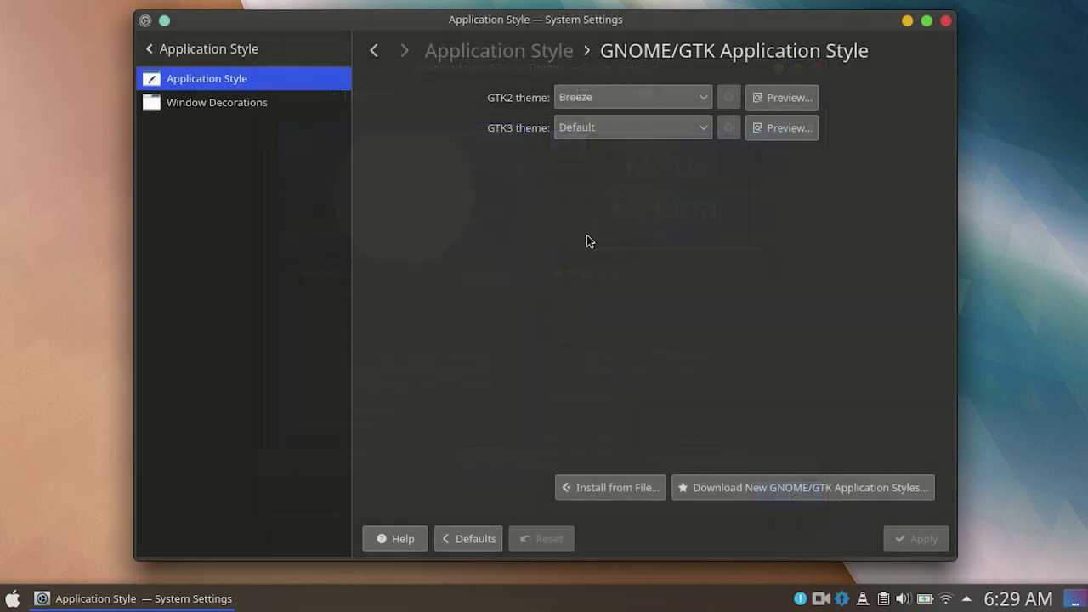
Step: Set both the GTK2 and GTK3 themes to Mojave-dark-alt and apply the change
{"action": "left_click", "coordinate": [600, 114]}
{"action": "left_click", "coordinate": [616, 165]}
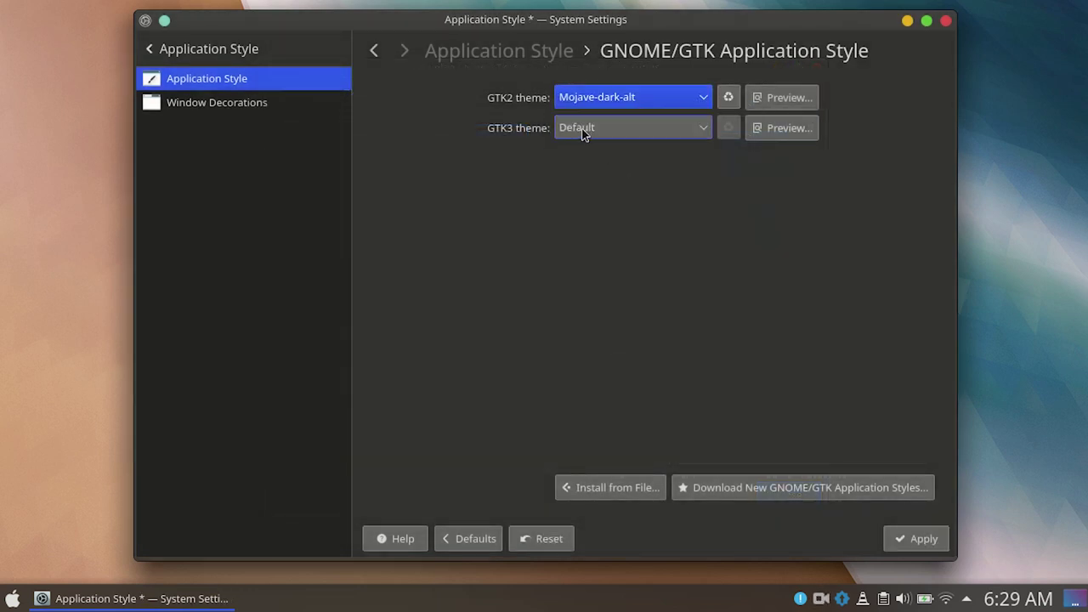
{"action": "left_click", "coordinate": [583, 134]}
{"action": "left_click", "coordinate": [596, 236]}
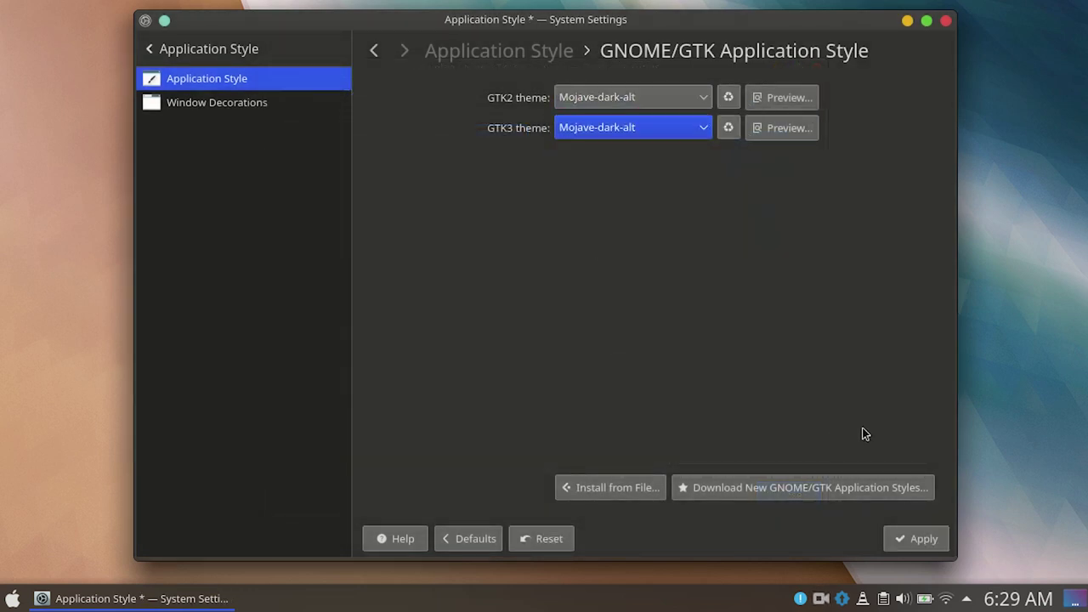
{"action": "left_click", "coordinate": [904, 540]}
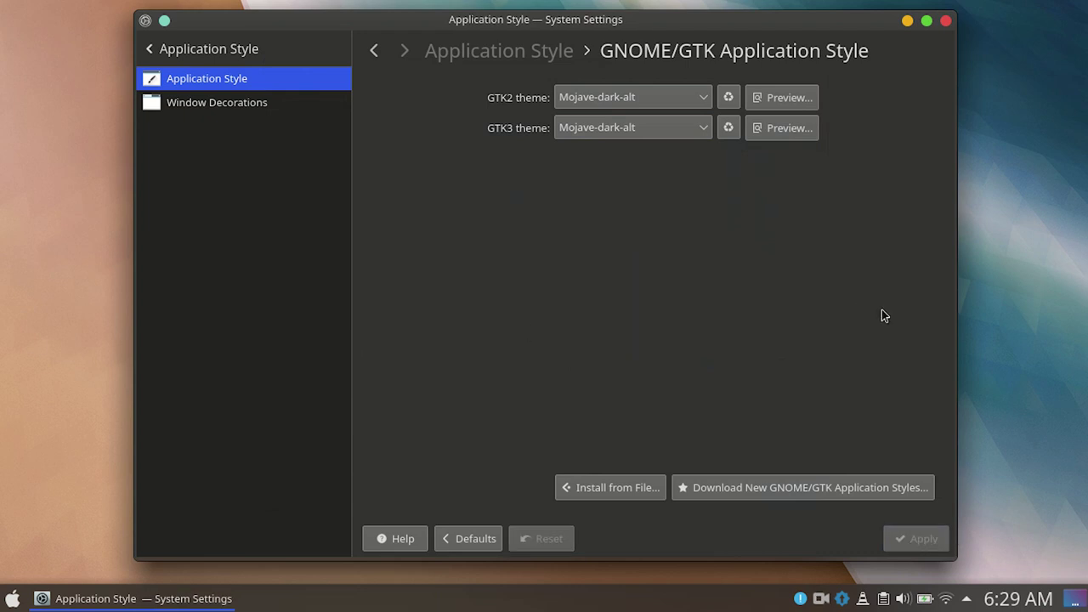
Step: Open the titlebar button layout of the window decorations and clear the left end of the sample titlebar
{"action": "left_click", "coordinate": [308, 103]}
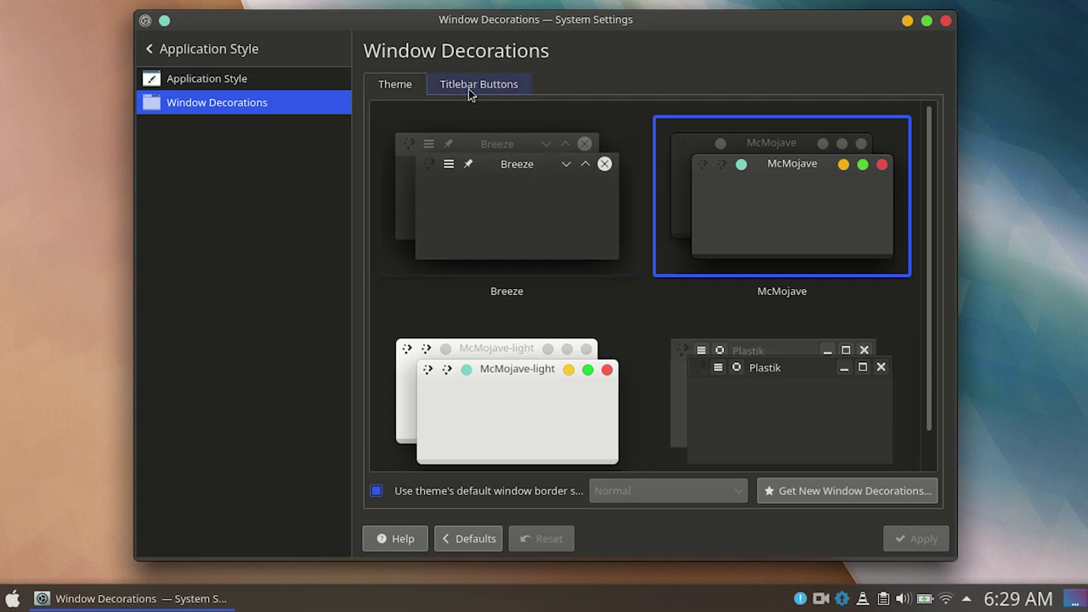
{"action": "left_click", "coordinate": [469, 88]}
{"action": "left_click_drag", "start_coordinate": [422, 121], "coordinate": [572, 202]}
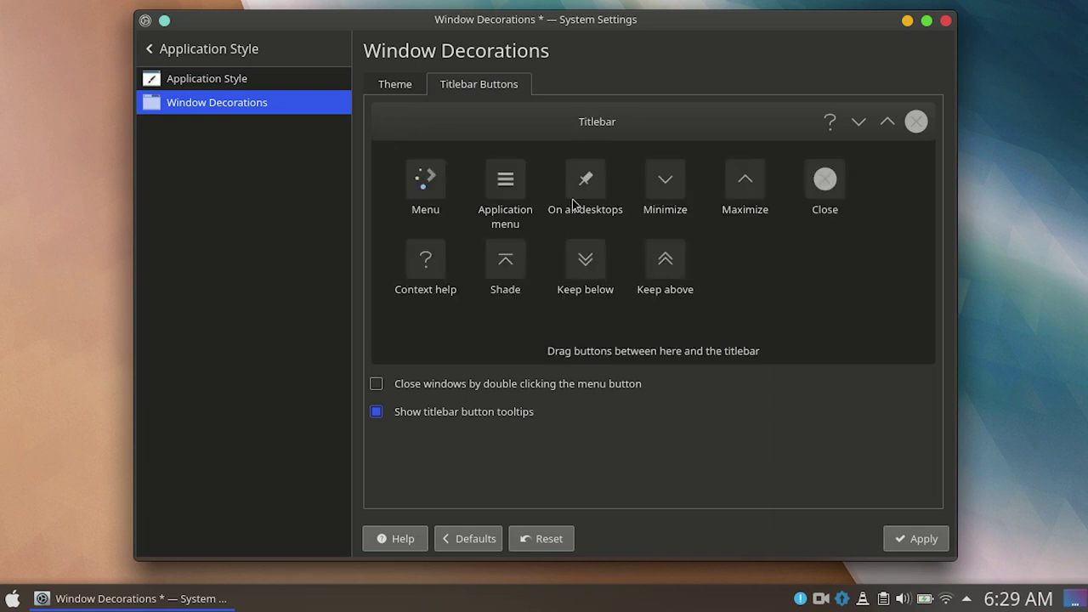
Step: Arrange Close, Maximize and Minimize at the titlebar's left end, remove Context help, and apply the layout before closing System Settings
{"action": "left_click_drag", "start_coordinate": [916, 121], "coordinate": [380, 133]}
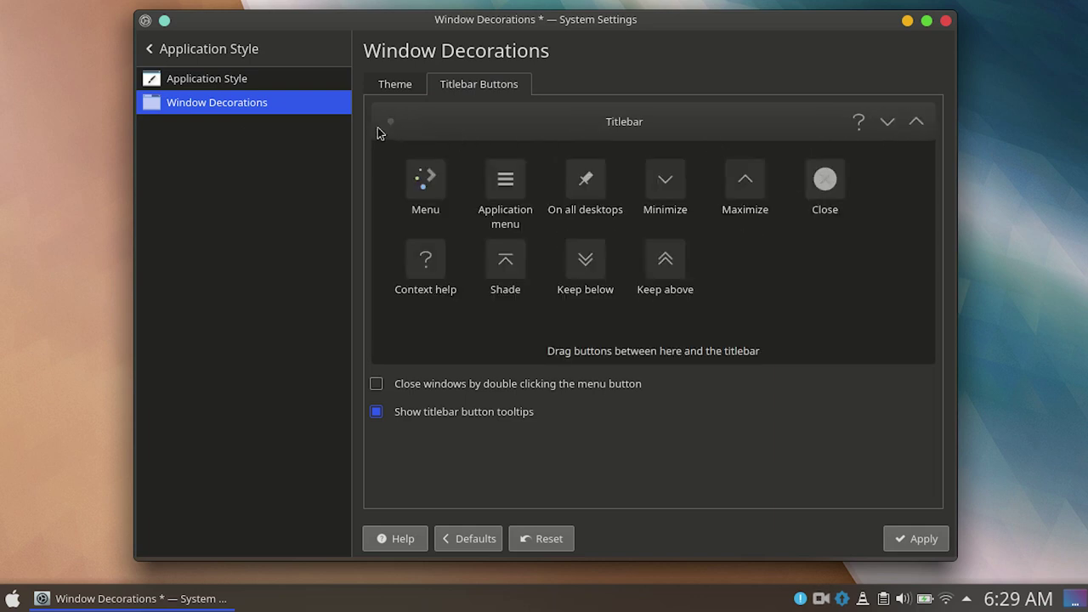
{"action": "left_click_drag", "start_coordinate": [891, 123], "coordinate": [387, 124]}
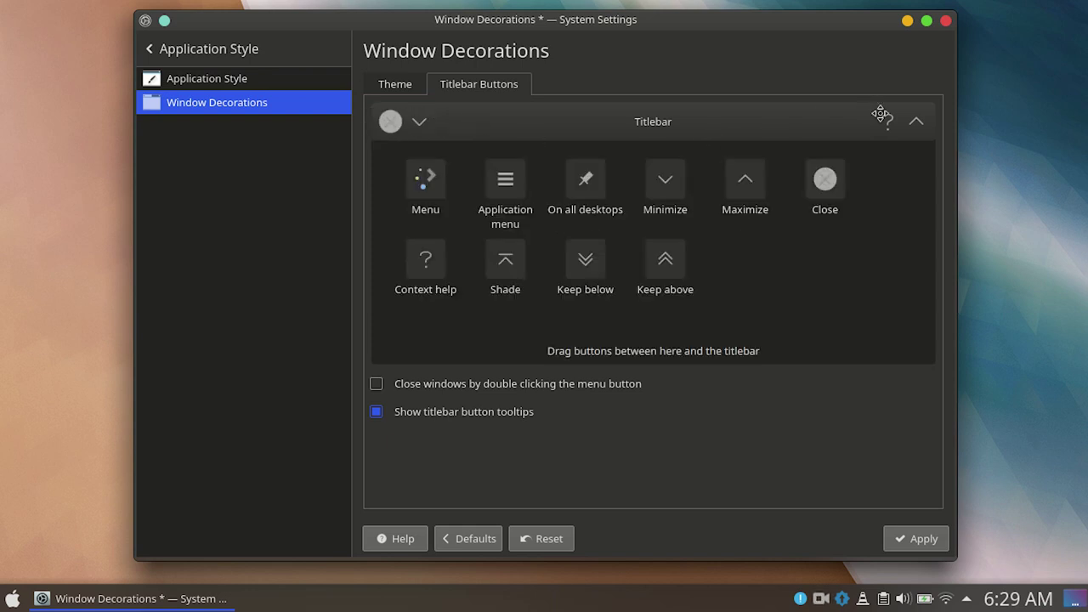
{"action": "left_click_drag", "start_coordinate": [915, 122], "coordinate": [403, 116]}
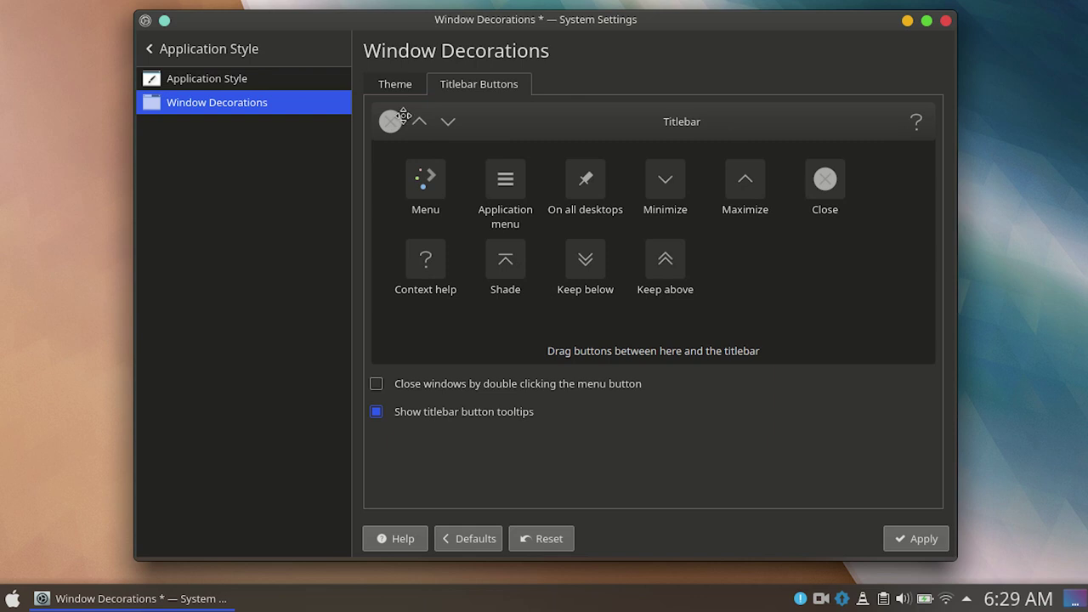
{"action": "left_click_drag", "start_coordinate": [916, 122], "coordinate": [796, 247]}
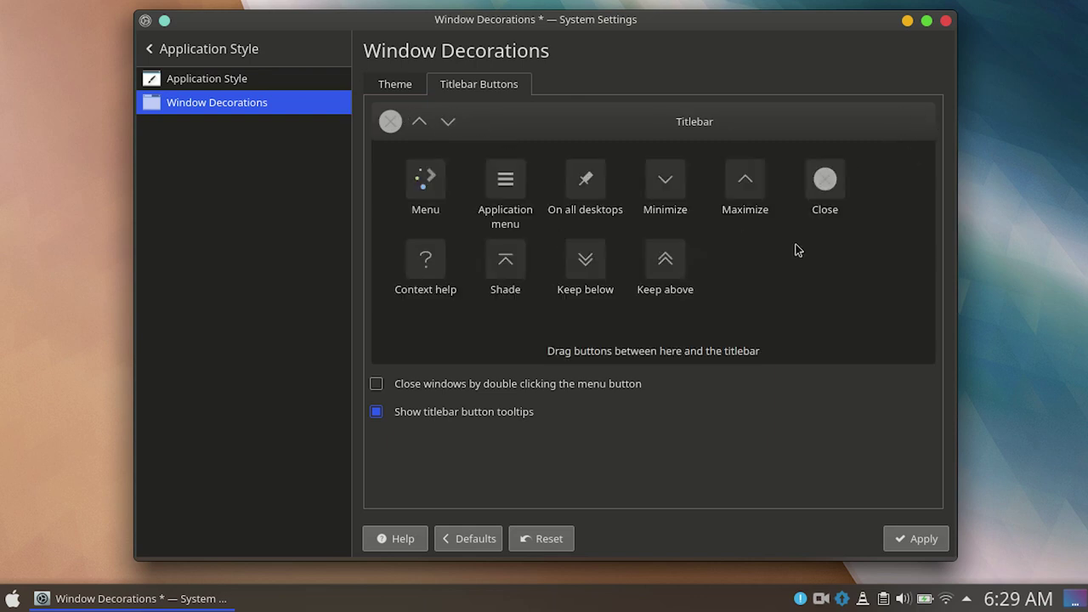
{"action": "left_click", "coordinate": [931, 540]}
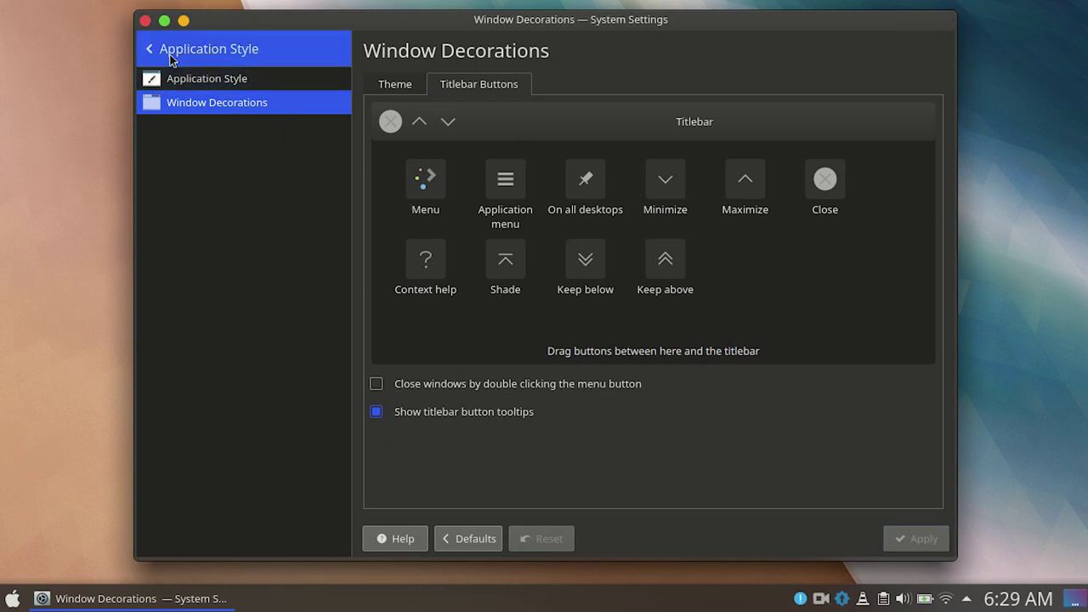
{"action": "left_click", "coordinate": [178, 58]}
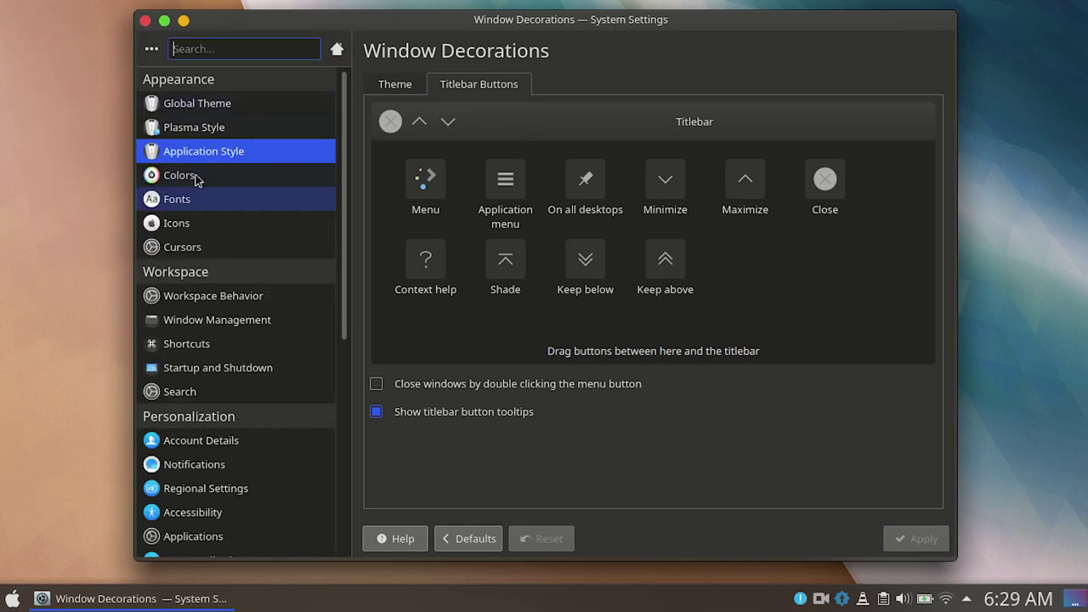
{"action": "left_click", "coordinate": [147, 20]}
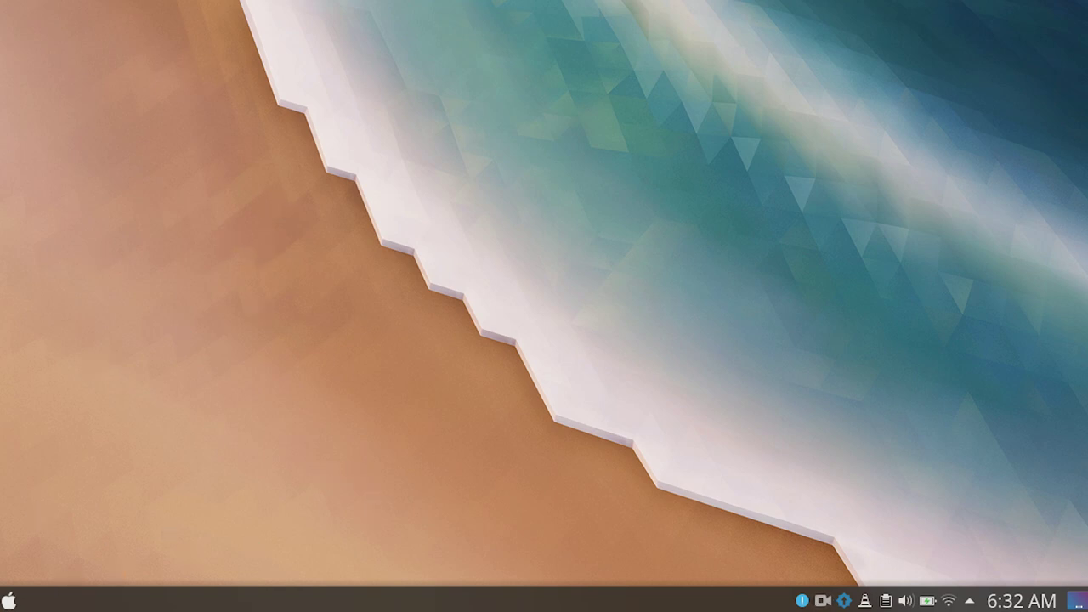
Step: Open the Dolphin file manager from the application launcher's favorites
{"action": "key", "text": "super"}
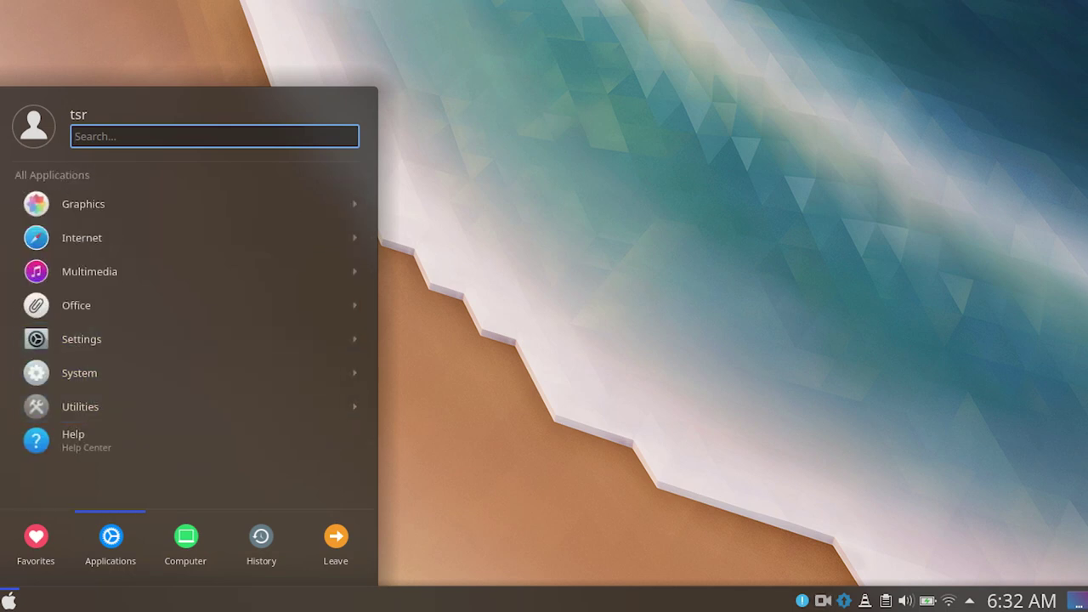
{"action": "key", "text": "Left"}
{"action": "key", "text": "Down"}
{"action": "key", "text": "Down"}
{"action": "key", "text": "Down"}
{"action": "key", "text": "Return"}
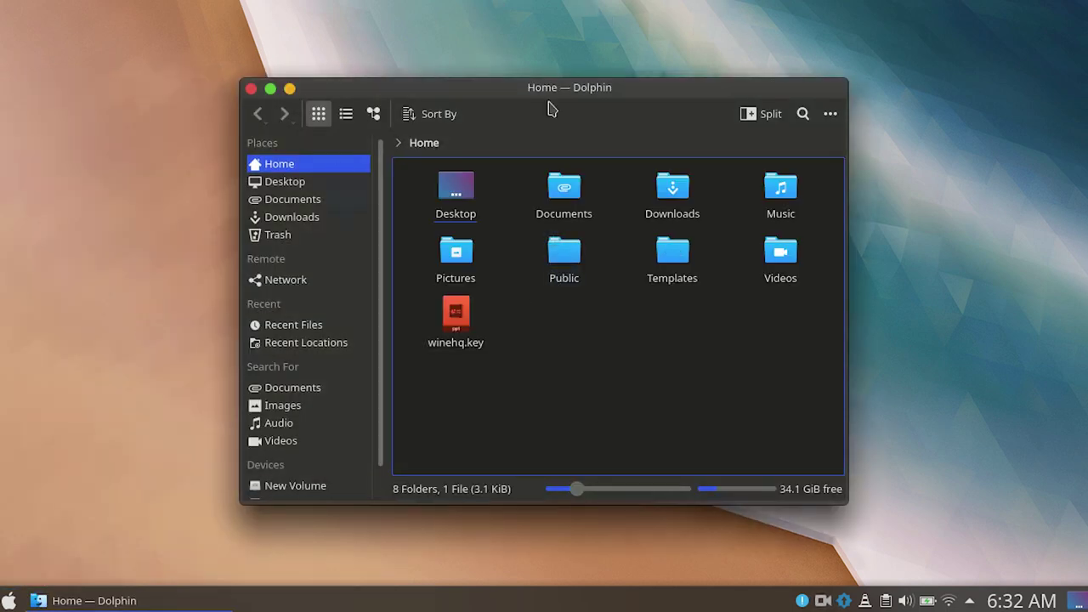
Step: Go to the .config/gtk-3.0 folder inside the home directory by entering its path
{"action": "left_click", "coordinate": [484, 142]}
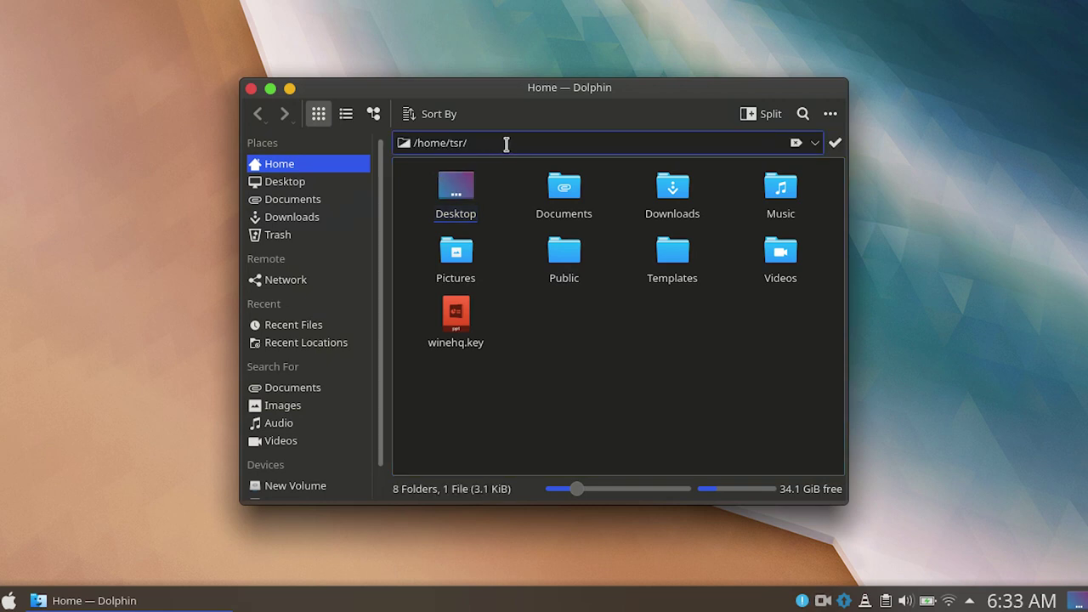
{"action": "type", "text": ".c"}
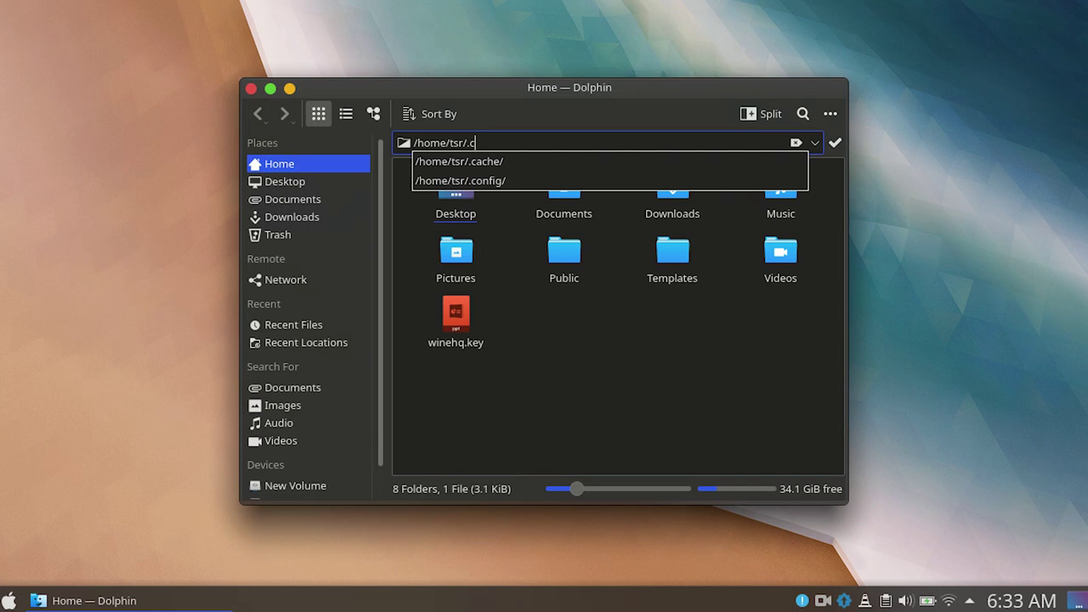
{"action": "type", "text": "onfig"}
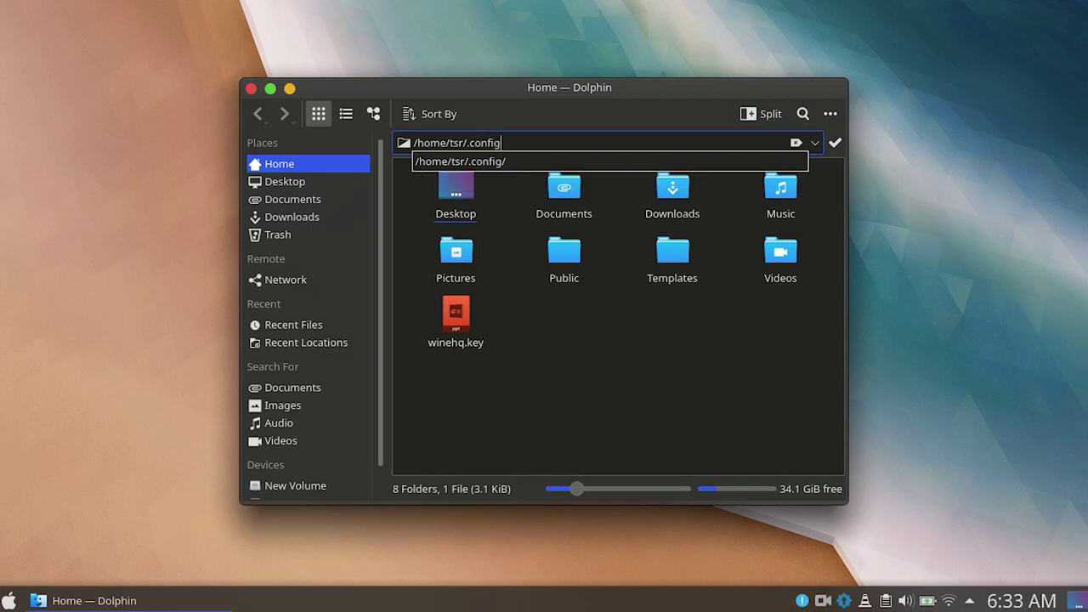
{"action": "type", "text": "/"}
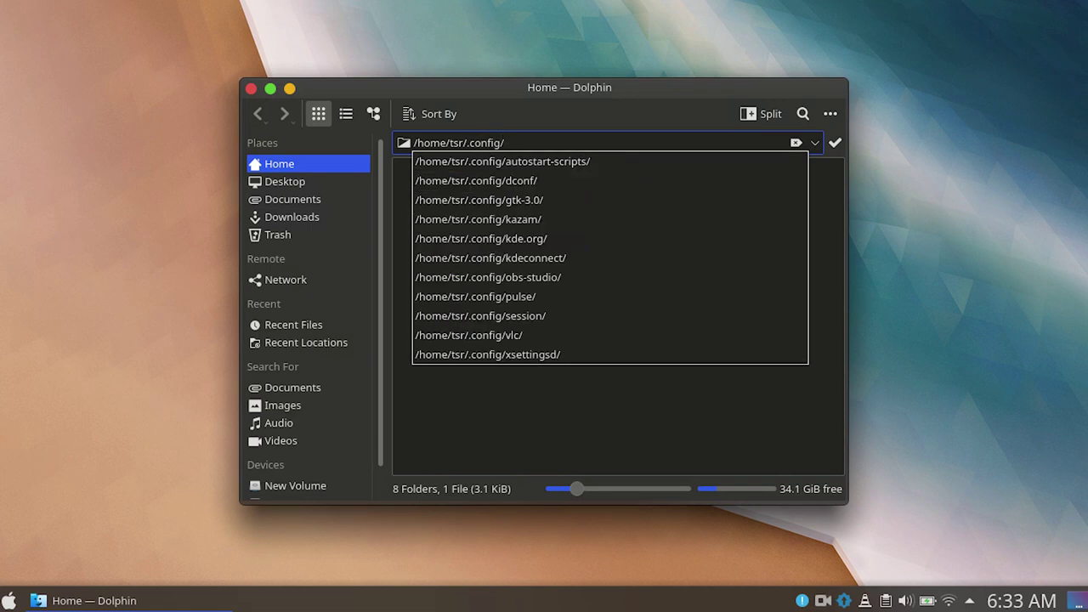
{"action": "type", "text": "gt"}
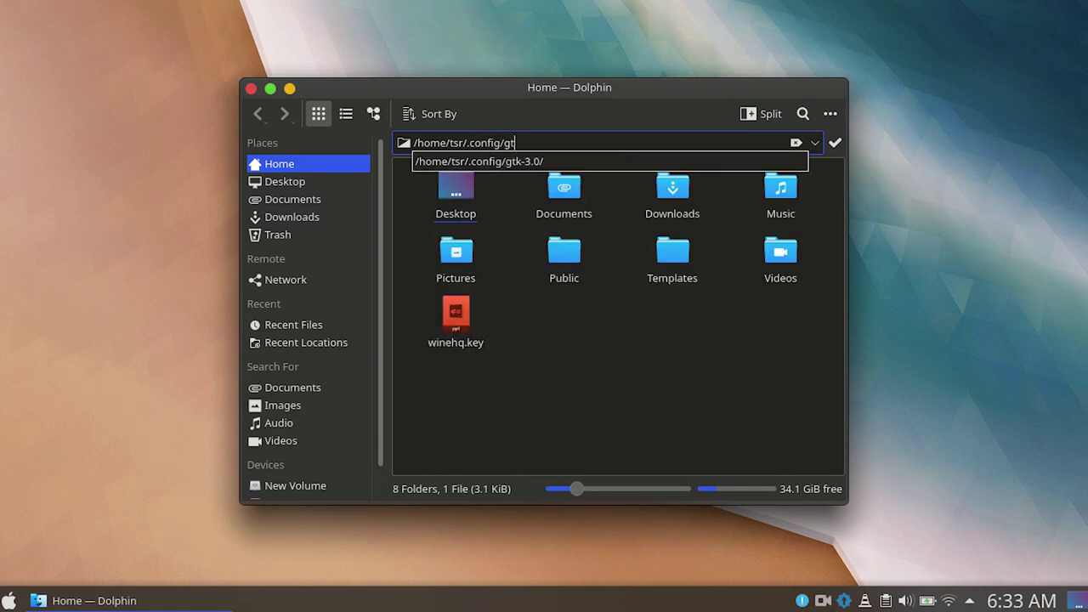
{"action": "left_click", "coordinate": [528, 167]}
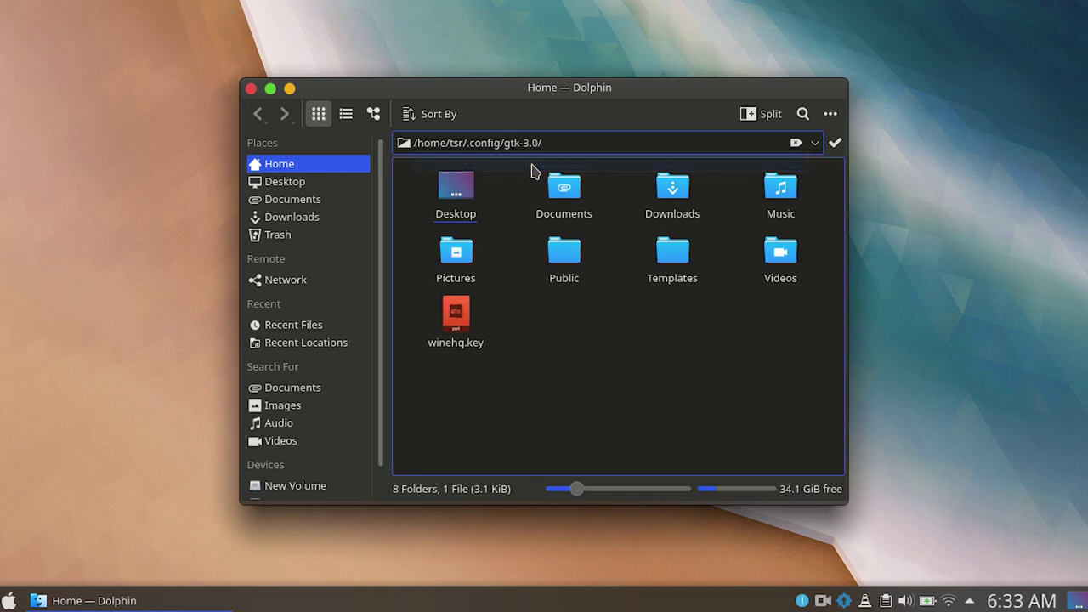
{"action": "left_click", "coordinate": [836, 142]}
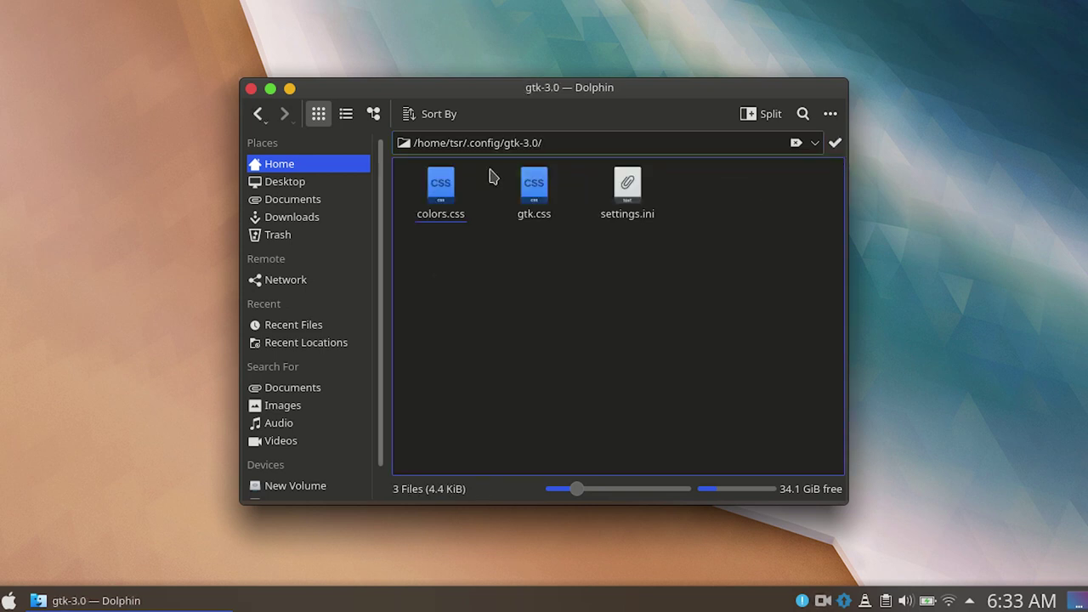
Step: Open settings.ini in KWrite and add the line gtk-decoration-layout=close,minimize,maximize:menu at the end of the file
{"action": "left_click", "coordinate": [621, 207]}
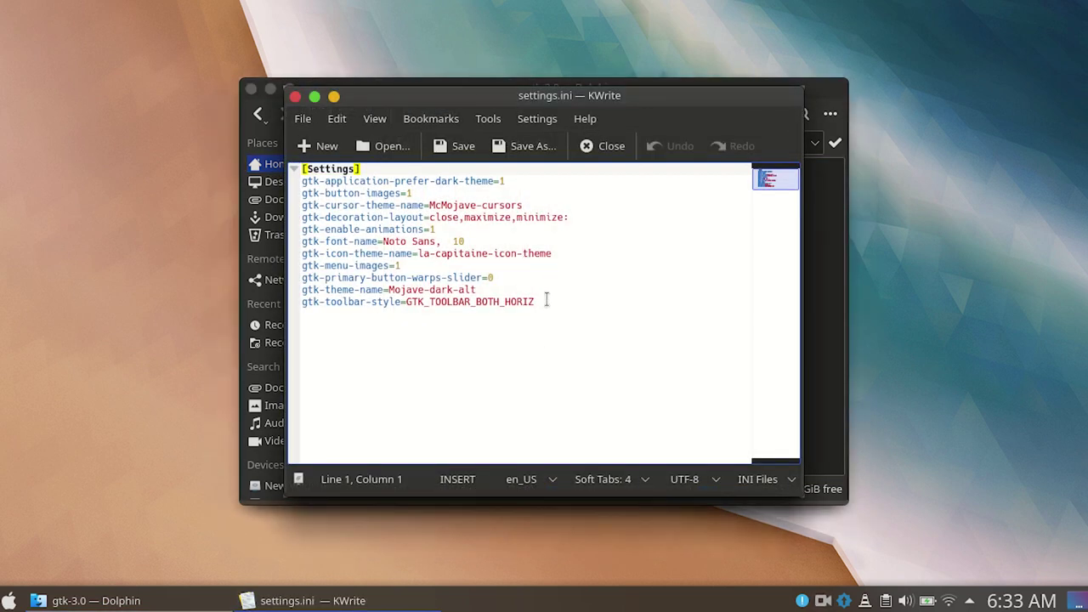
{"action": "left_click", "coordinate": [538, 303]}
{"action": "key", "text": "Return"}
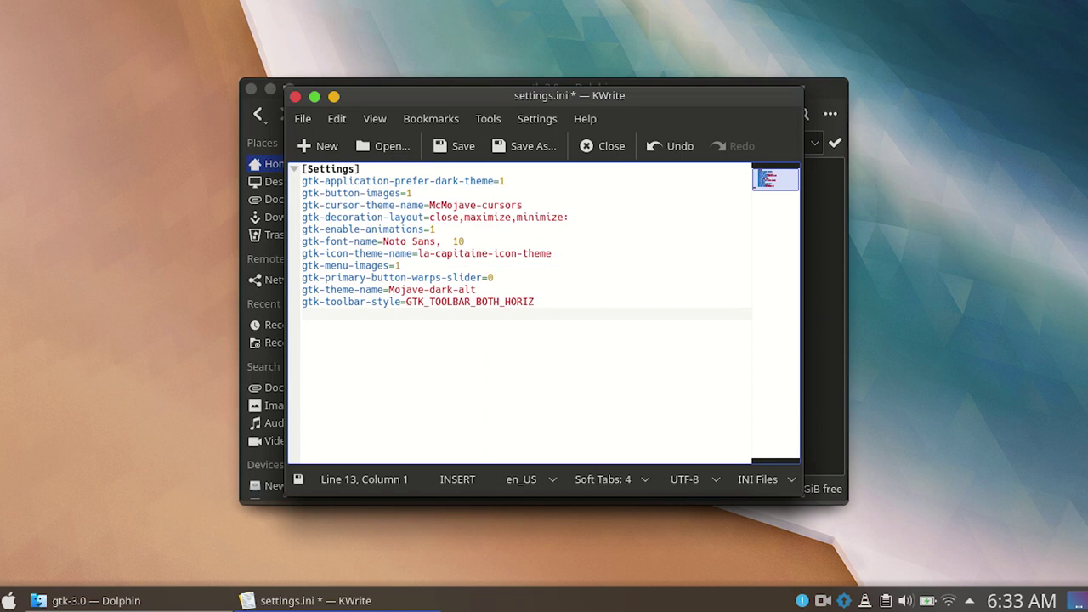
{"action": "type", "text": "gtk"}
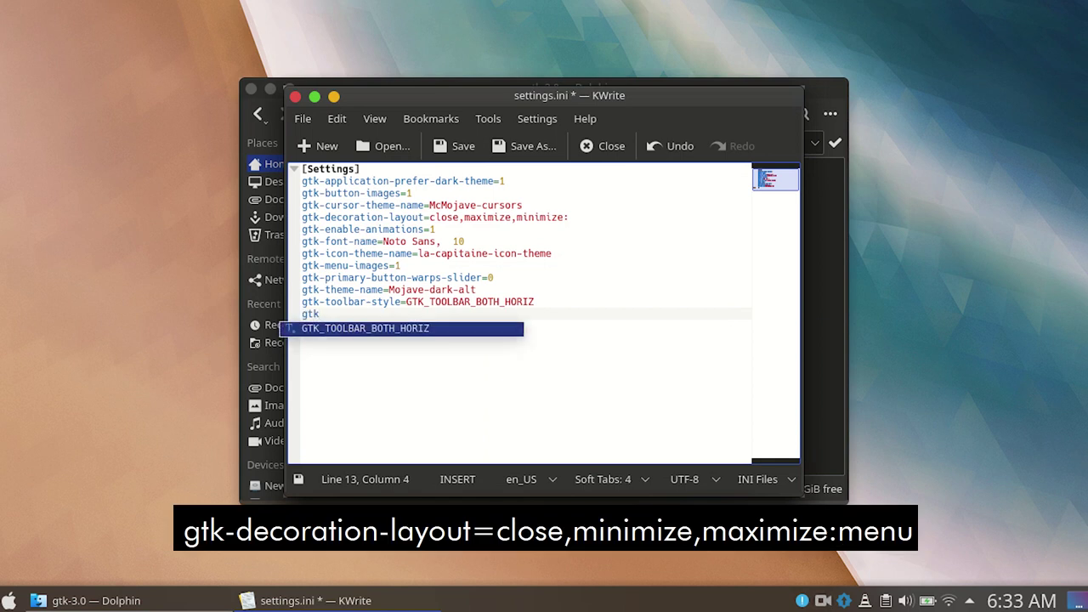
{"action": "type", "text": "-dec"}
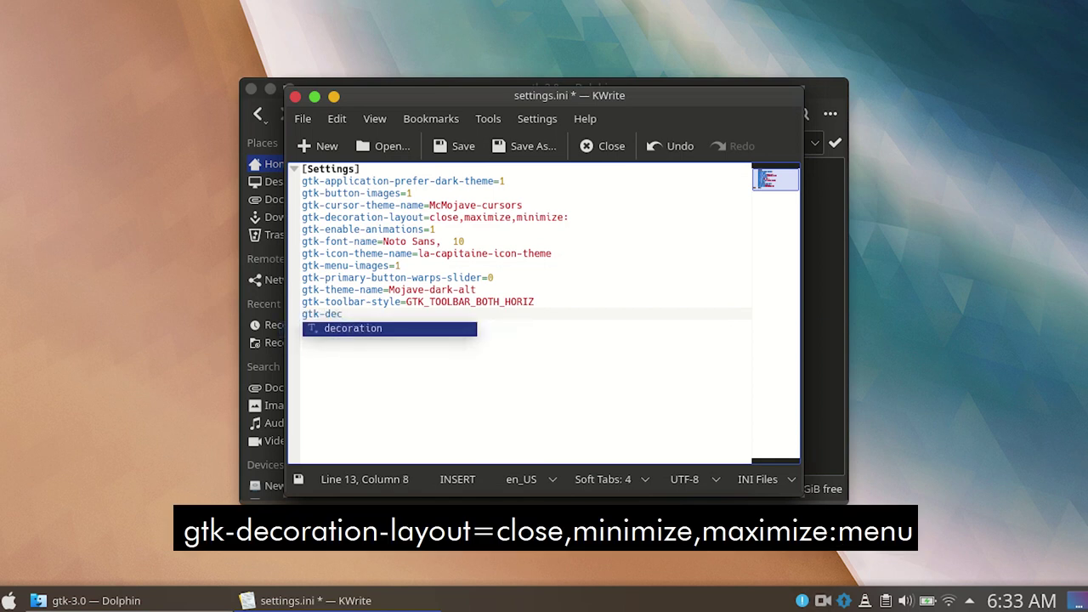
{"action": "type", "text": "oration-layout"}
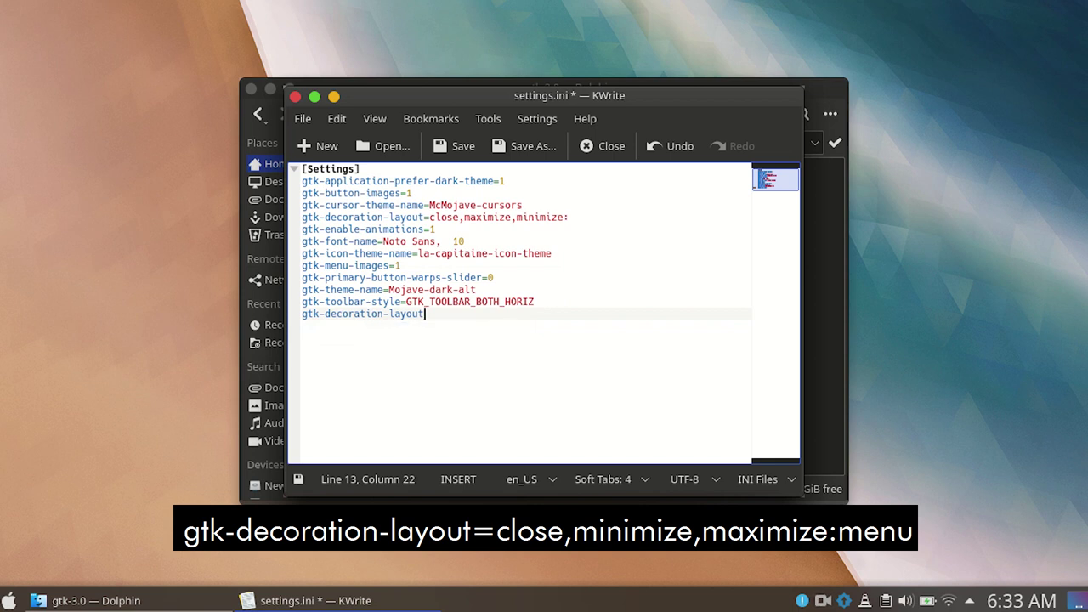
{"action": "type", "text": "=close,minimi"}
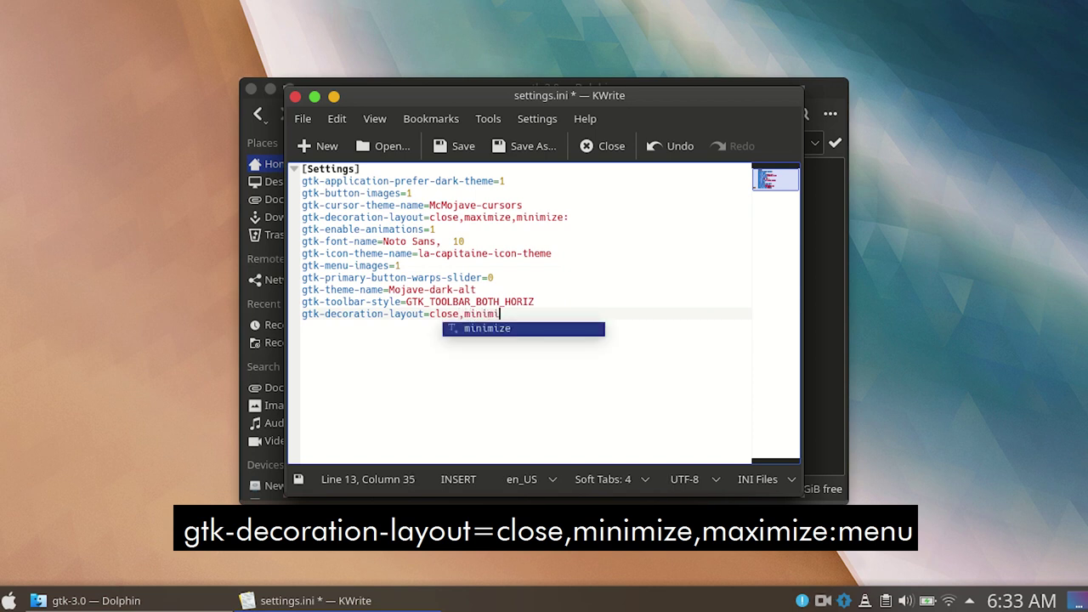
{"action": "type", "text": "ze,ma"}
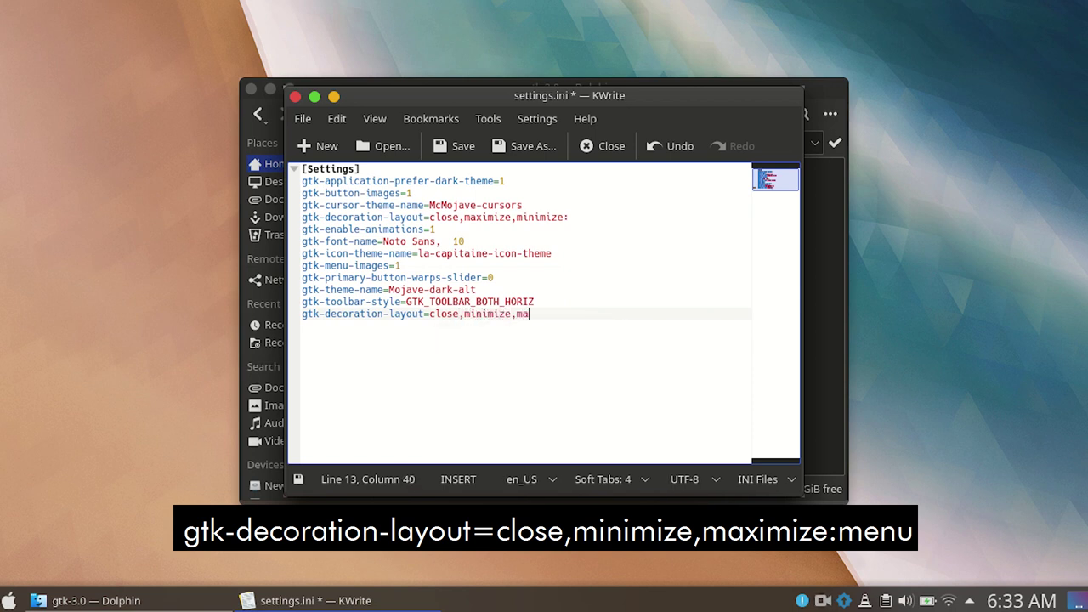
{"action": "type", "text": "ximize"}
{"action": "type", "text": ":menu"}
Step: Save settings.ini, quit the text editor and close the Dolphin file manager
{"action": "left_click_drag", "start_coordinate": [639, 313], "coordinate": [274, 305]}
{"action": "left_click", "coordinate": [459, 148]}
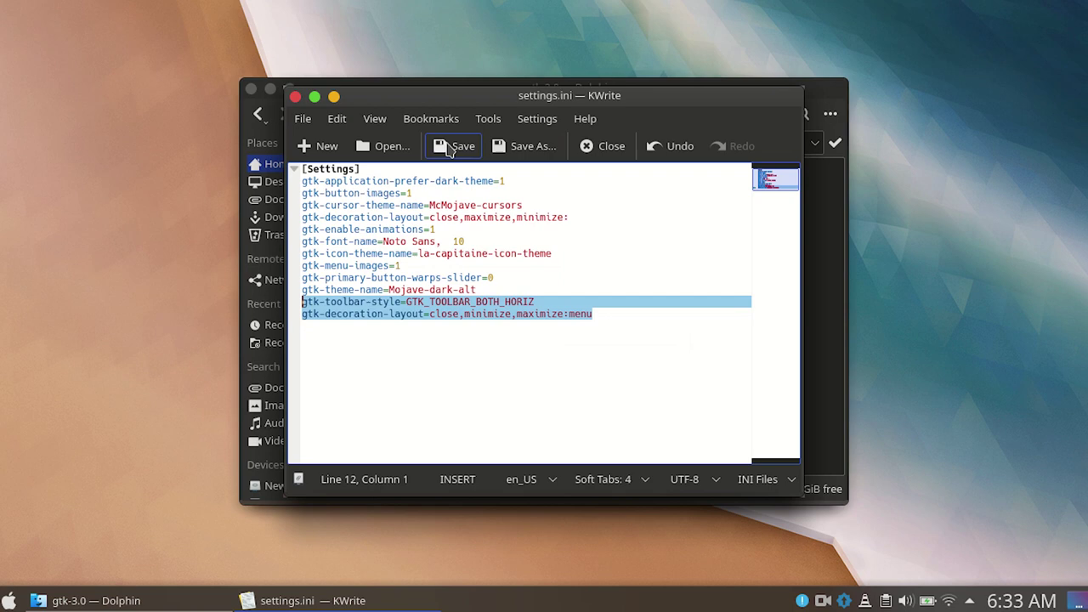
{"action": "left_click", "coordinate": [307, 119]}
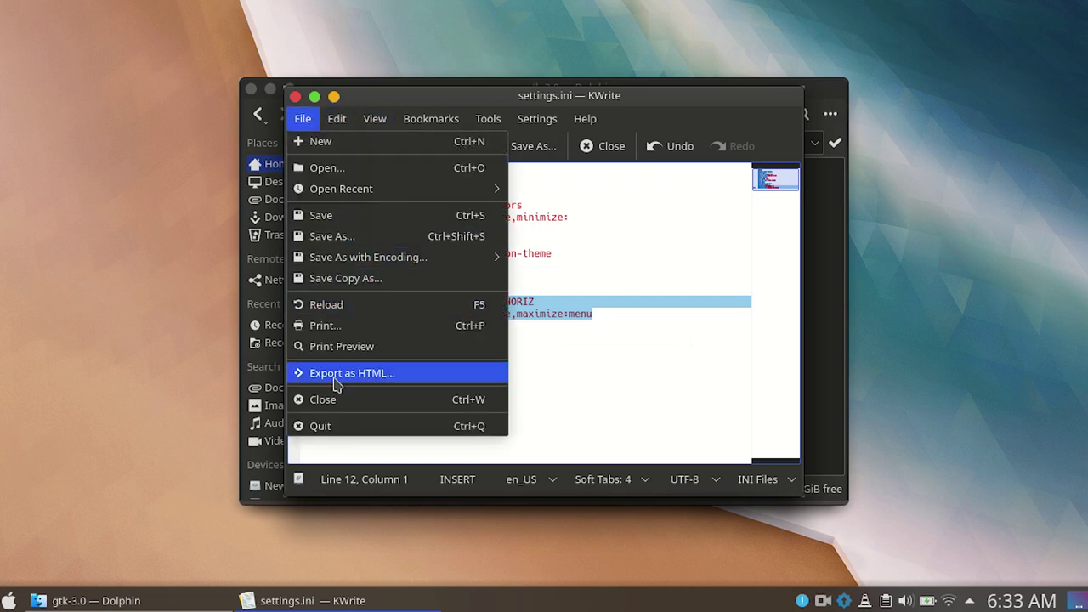
{"action": "left_click", "coordinate": [323, 428]}
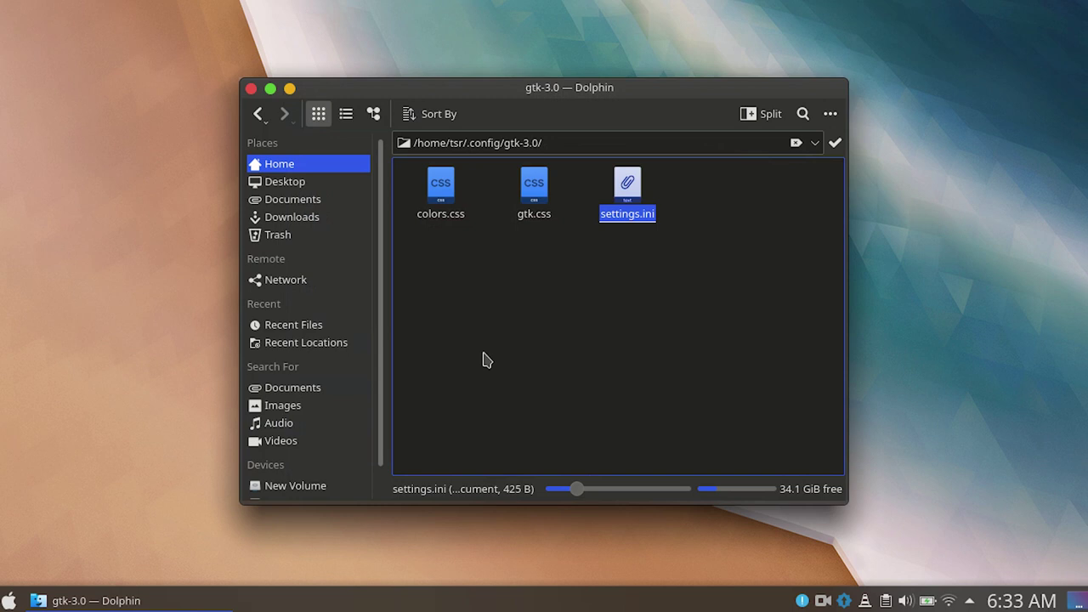
{"action": "left_click", "coordinate": [252, 90]}
Step: Open System Settings and search the Desktop Effects of Workspace Behavior for blur
{"action": "key", "text": "alt+F1"}
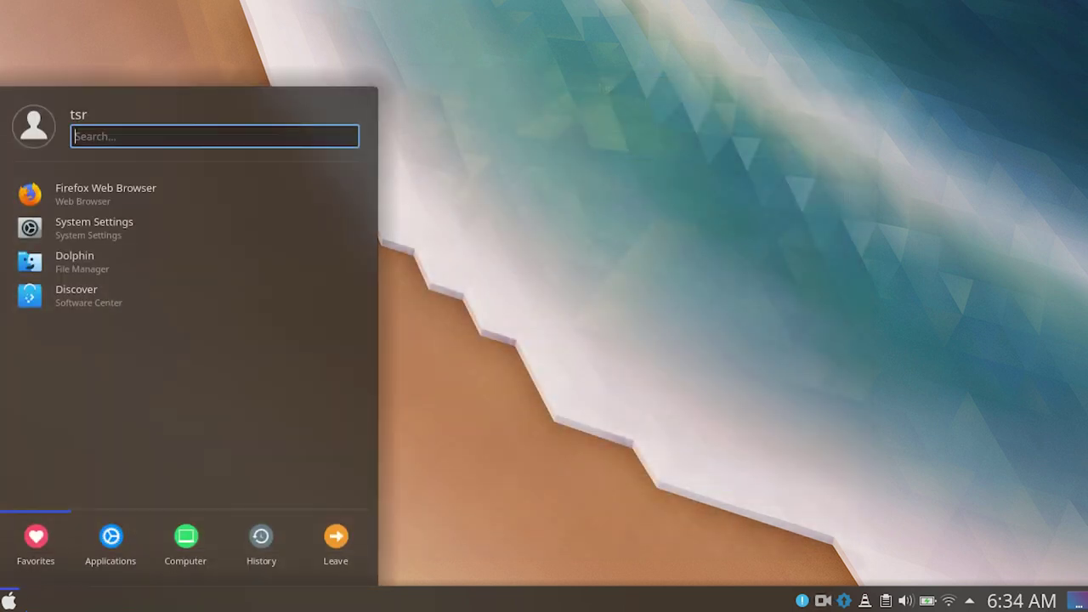
{"action": "key", "text": "Return"}
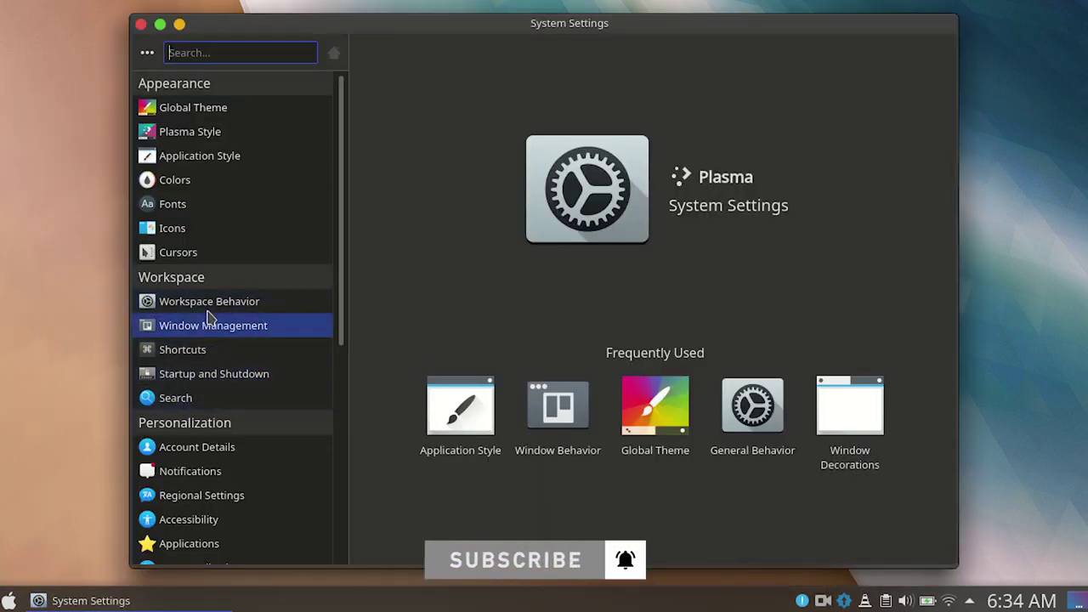
{"action": "left_click", "coordinate": [210, 311]}
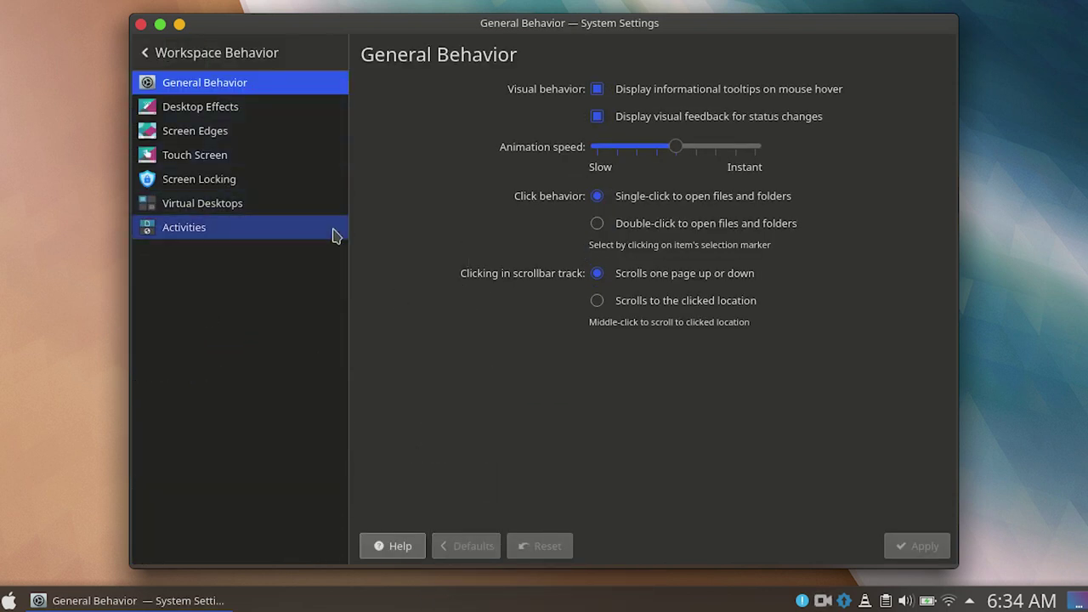
{"action": "left_click", "coordinate": [205, 109]}
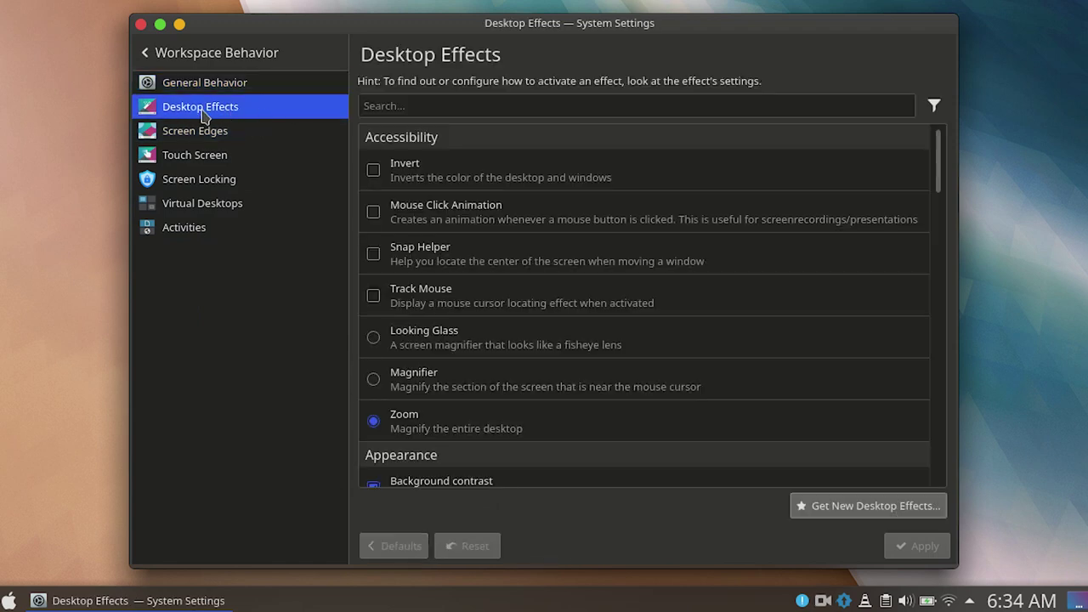
{"action": "left_click", "coordinate": [426, 105]}
{"action": "type", "text": "blur"}
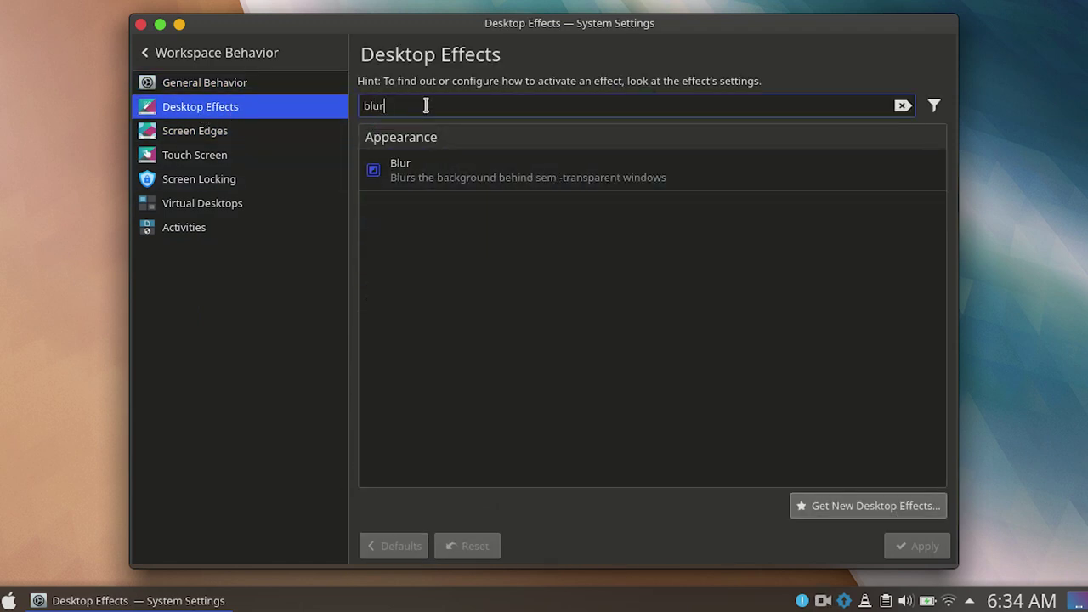
Step: Set the Blur effect's noise strength to the lightest level, raise its blur strength about two notches, then enable and apply the effect
{"action": "left_click", "coordinate": [395, 168]}
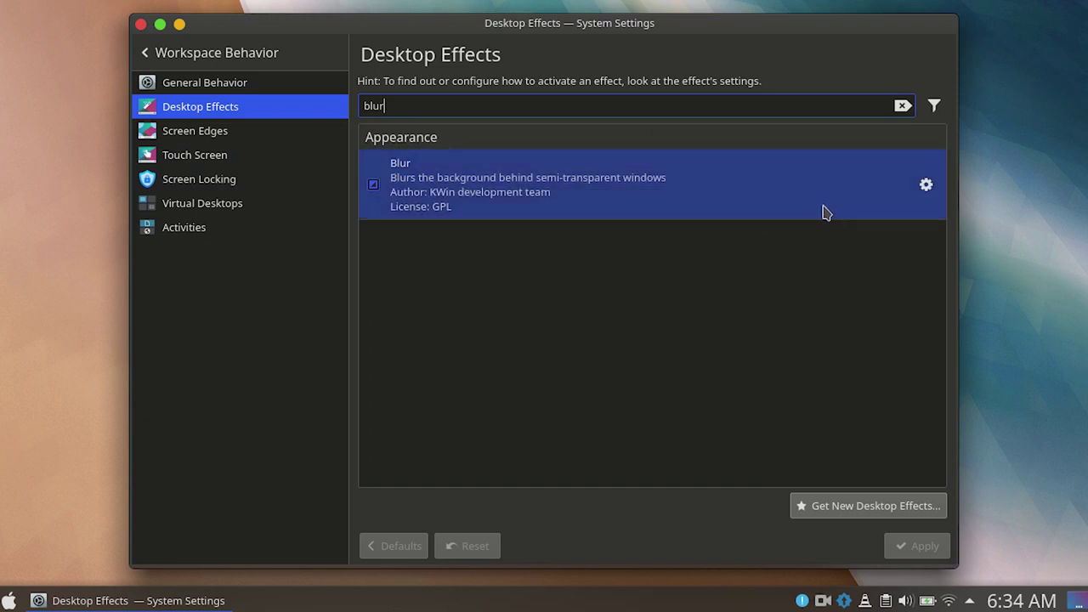
{"action": "left_click", "coordinate": [926, 186]}
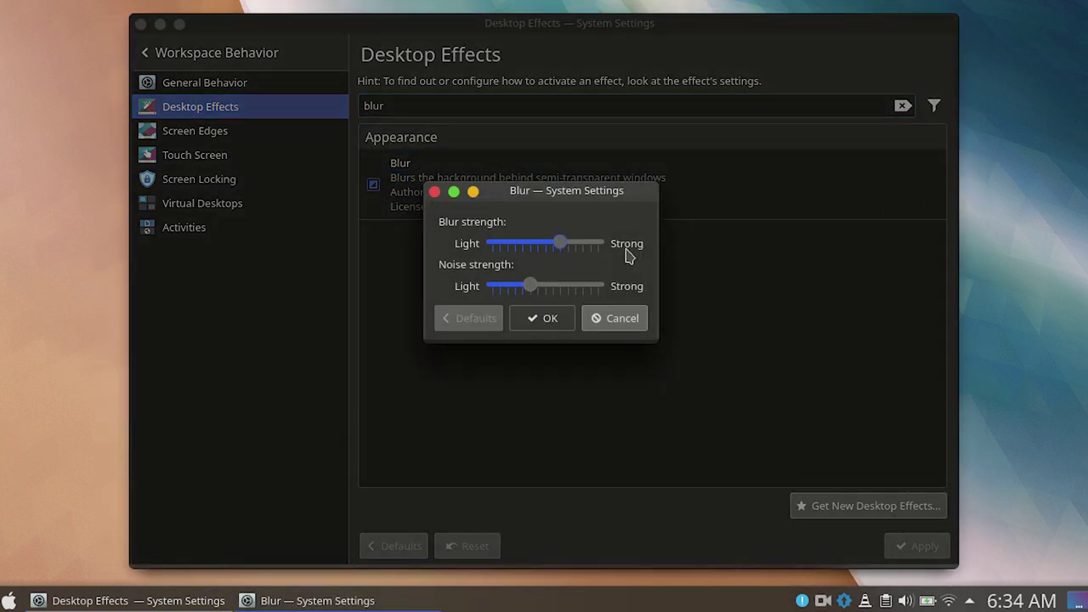
{"action": "left_click_drag", "start_coordinate": [538, 291], "coordinate": [492, 289]}
{"action": "left_click_drag", "start_coordinate": [562, 244], "coordinate": [576, 245]}
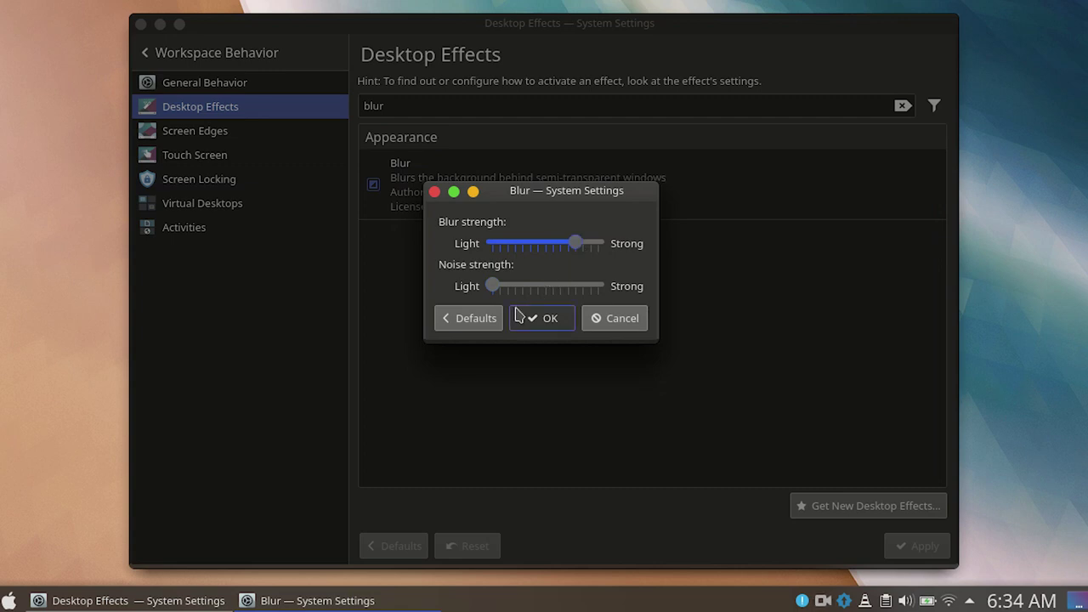
{"action": "left_click", "coordinate": [544, 318]}
{"action": "left_click", "coordinate": [371, 187]}
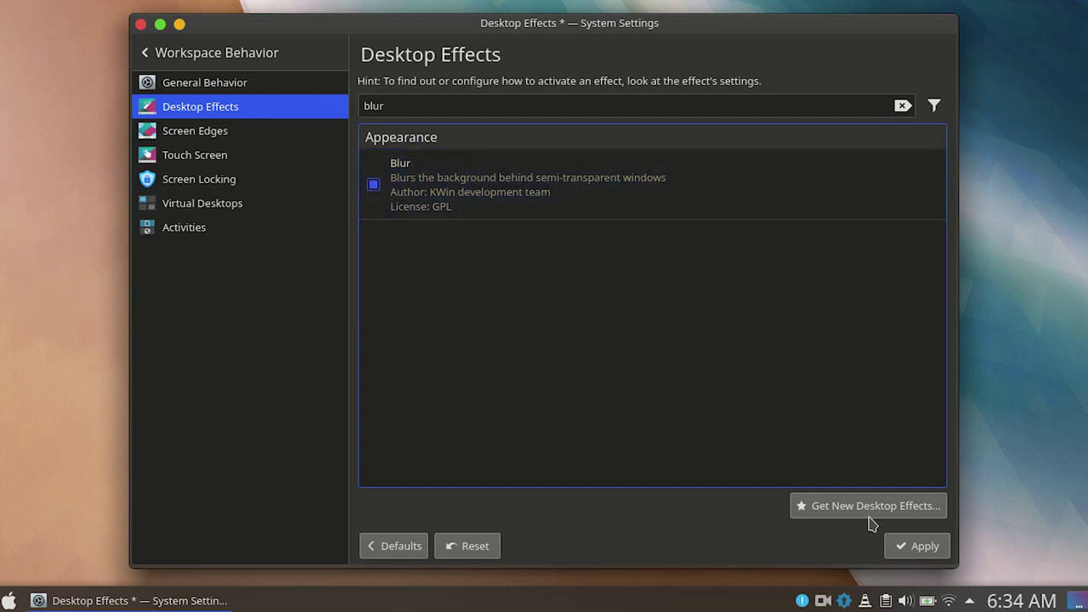
{"action": "left_click", "coordinate": [919, 546]}
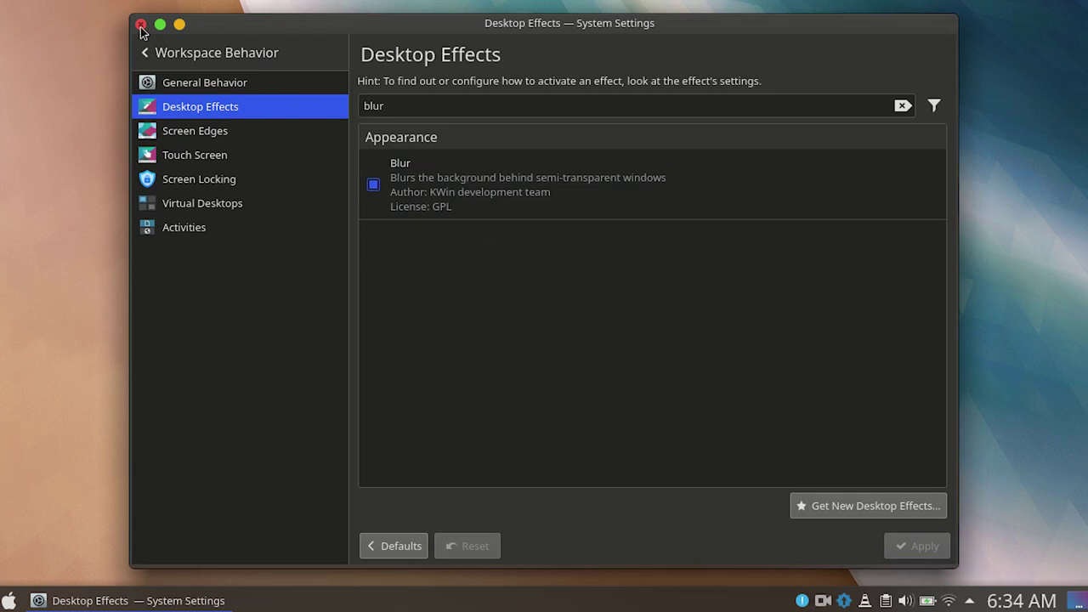
Step: Find Force Blur among the new KWin Scripts under Window Management, install it and close the add-on installer
{"action": "left_click", "coordinate": [163, 48]}
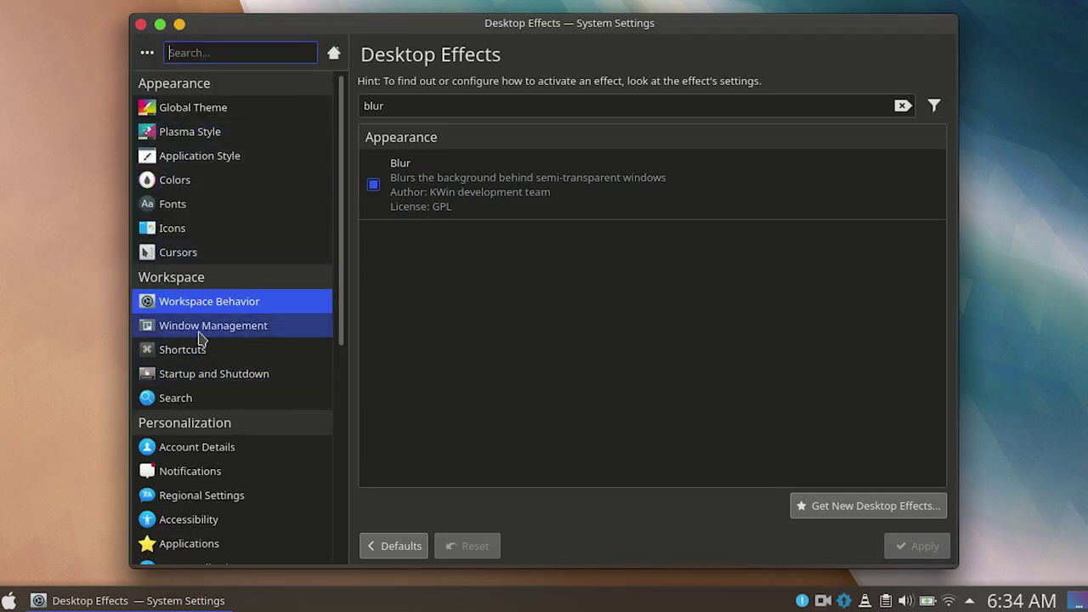
{"action": "left_click", "coordinate": [202, 330]}
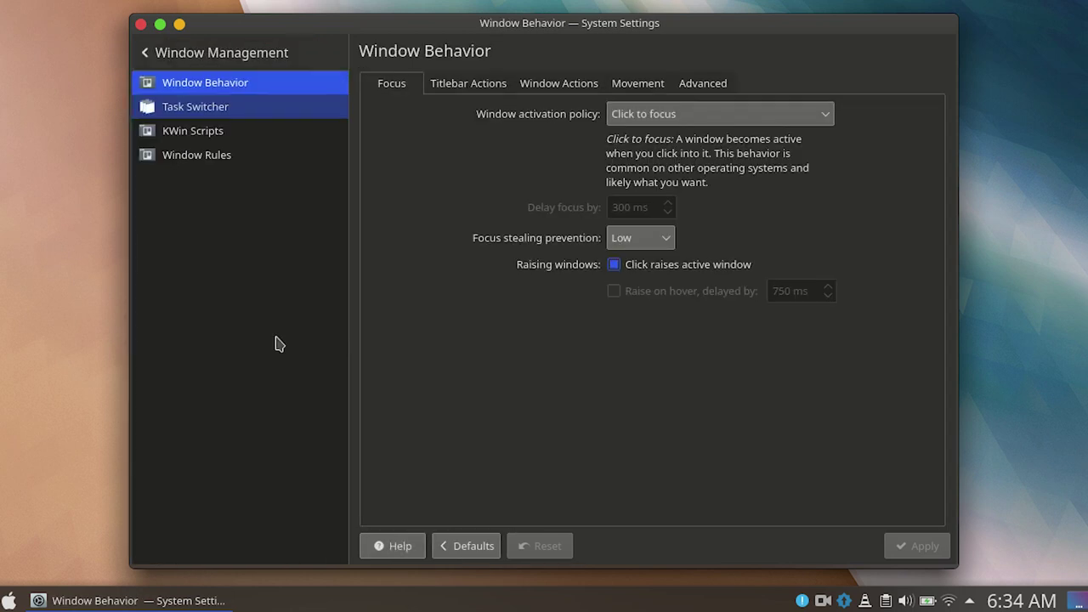
{"action": "left_click", "coordinate": [212, 141]}
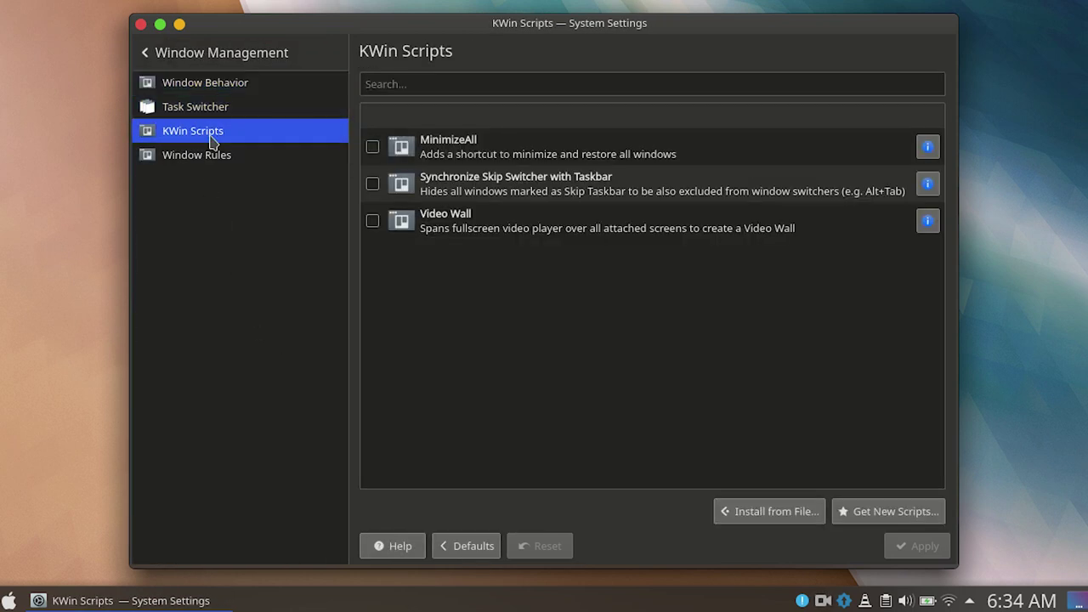
{"action": "left_click", "coordinate": [888, 511]}
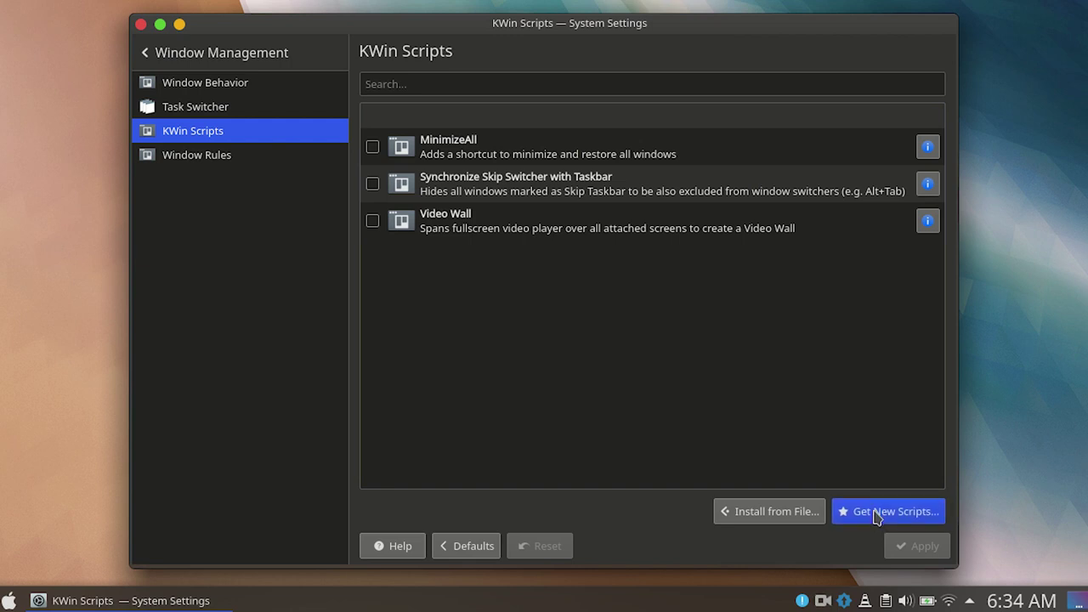
{"action": "left_click", "coordinate": [768, 333]}
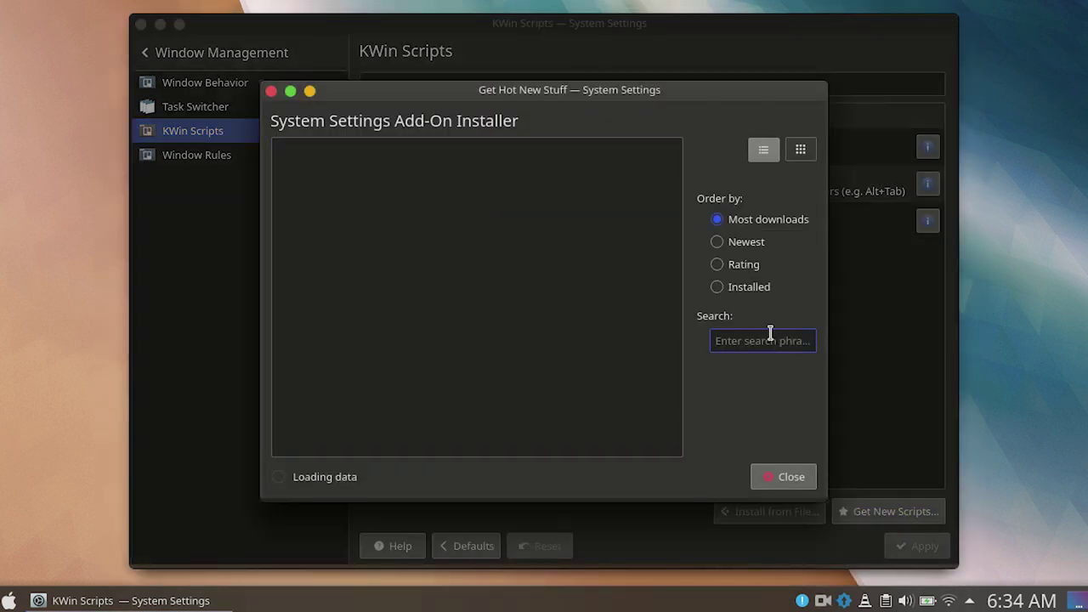
{"action": "type", "text": "force blur"}
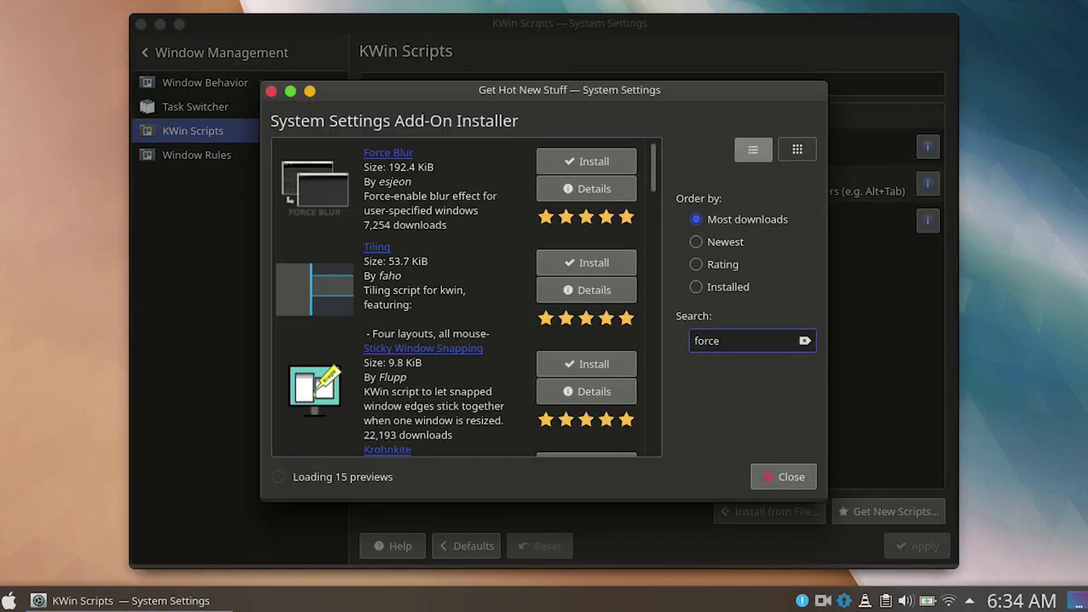
{"action": "left_click", "coordinate": [580, 169]}
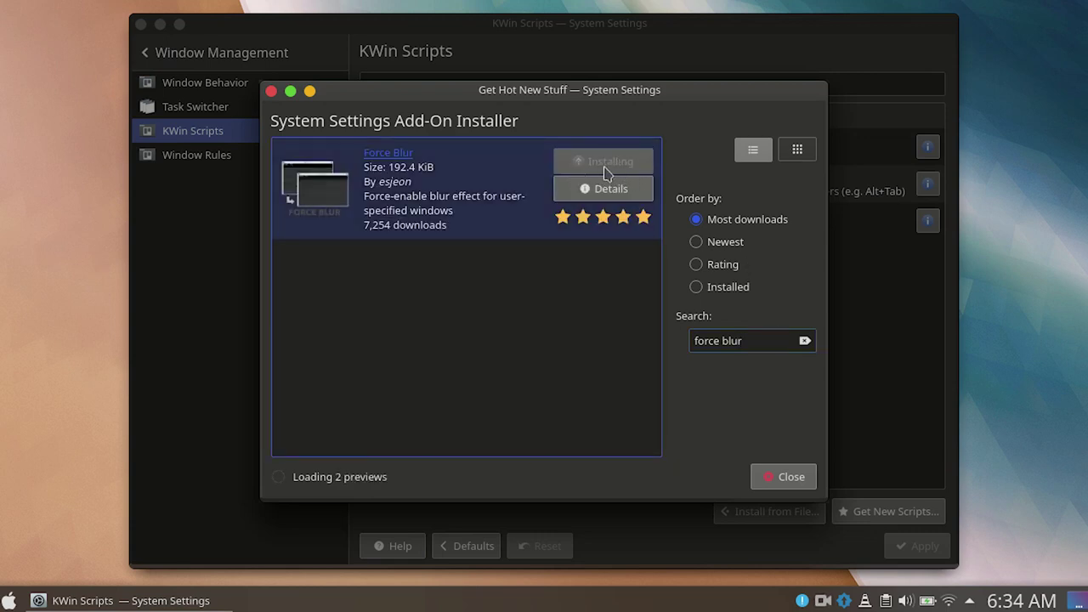
{"action": "left_click", "coordinate": [783, 481]}
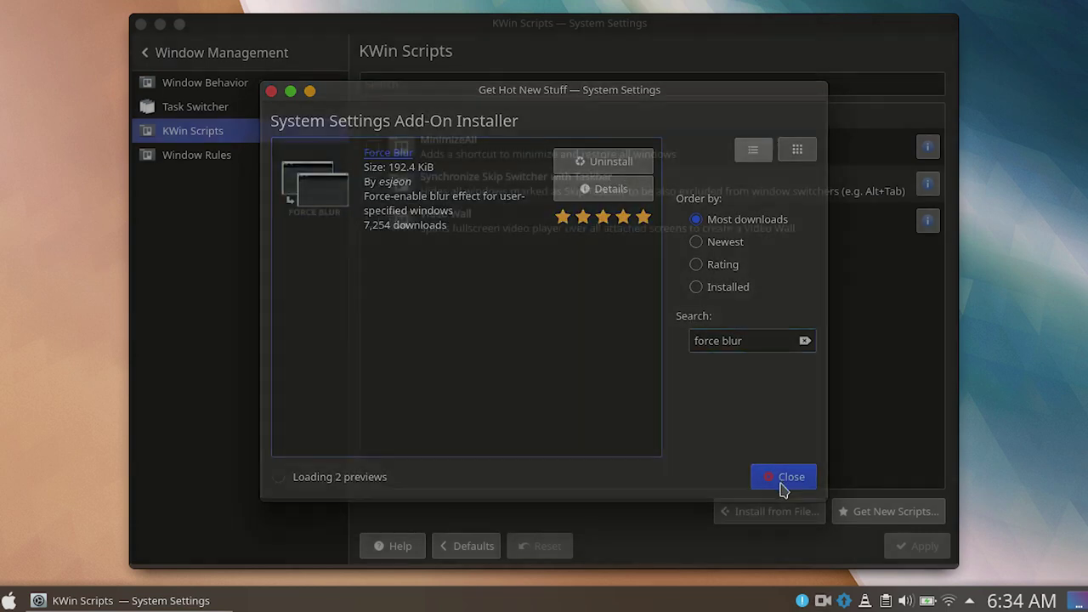
Step: Enable the Force Blur script, apply the change and close System Settings
{"action": "left_click", "coordinate": [373, 148]}
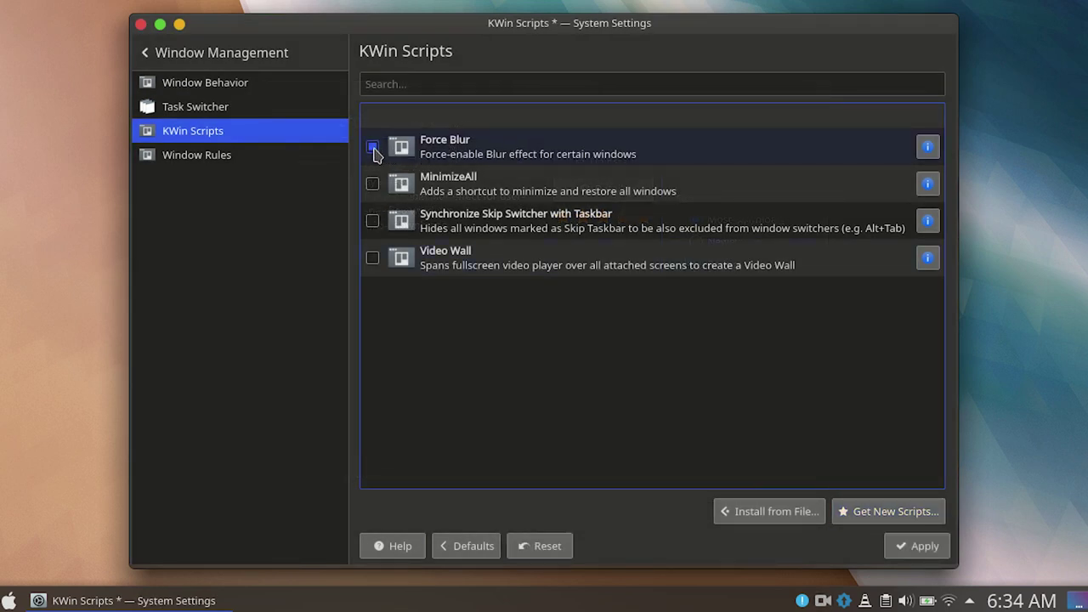
{"action": "left_click", "coordinate": [916, 546]}
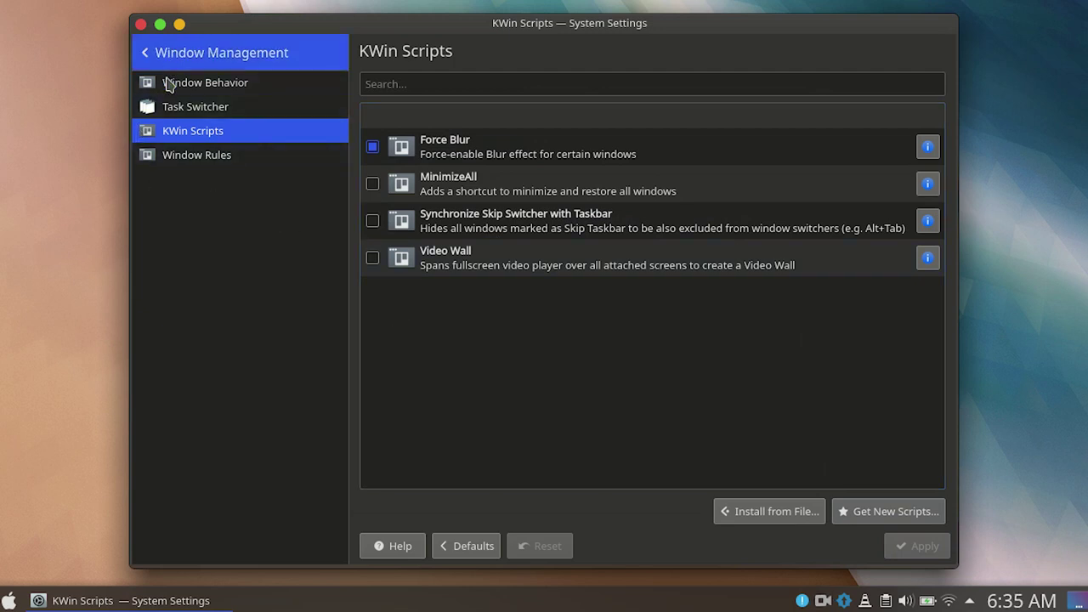
{"action": "left_click", "coordinate": [210, 57]}
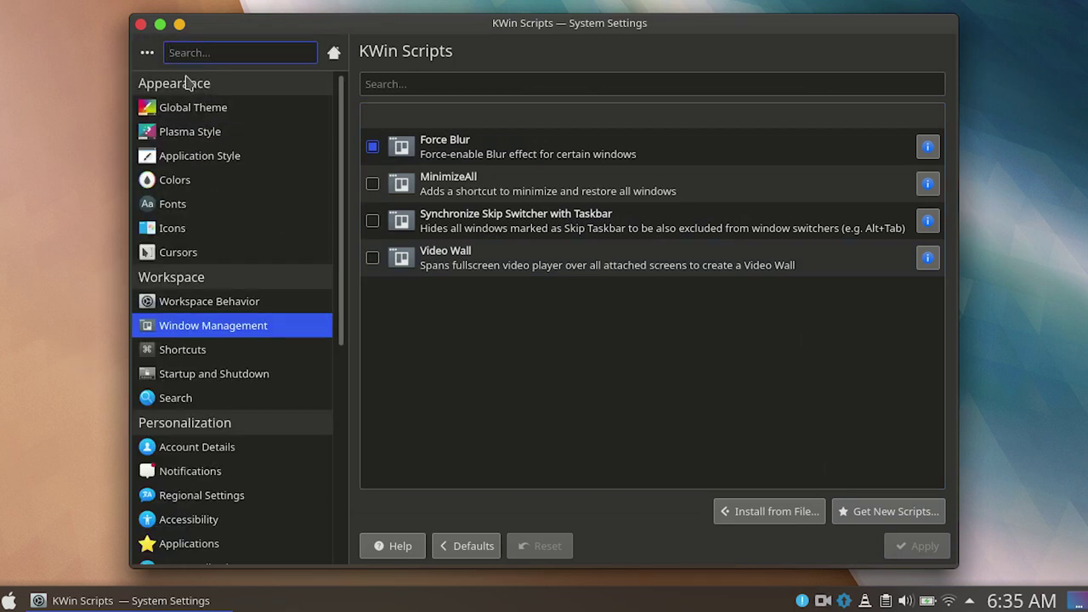
{"action": "left_click", "coordinate": [140, 24]}
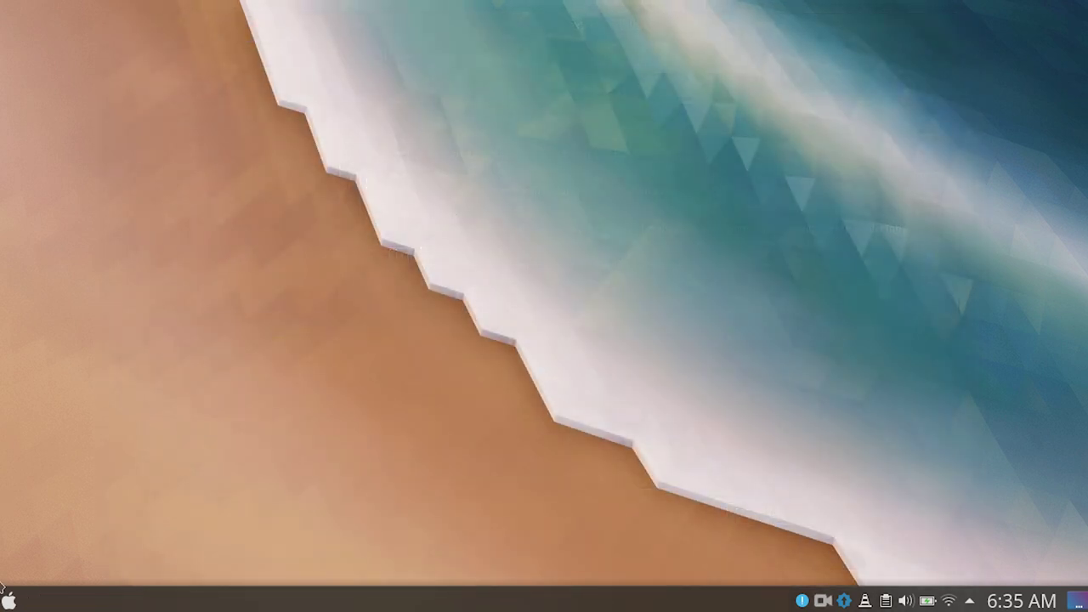
Step: Open Konsole and add the repository ppa:papirus/papirus with sudo add-apt-repository, supplying the account password and accepting the addition
{"action": "key", "text": "super"}
{"action": "type", "text": "ter"}
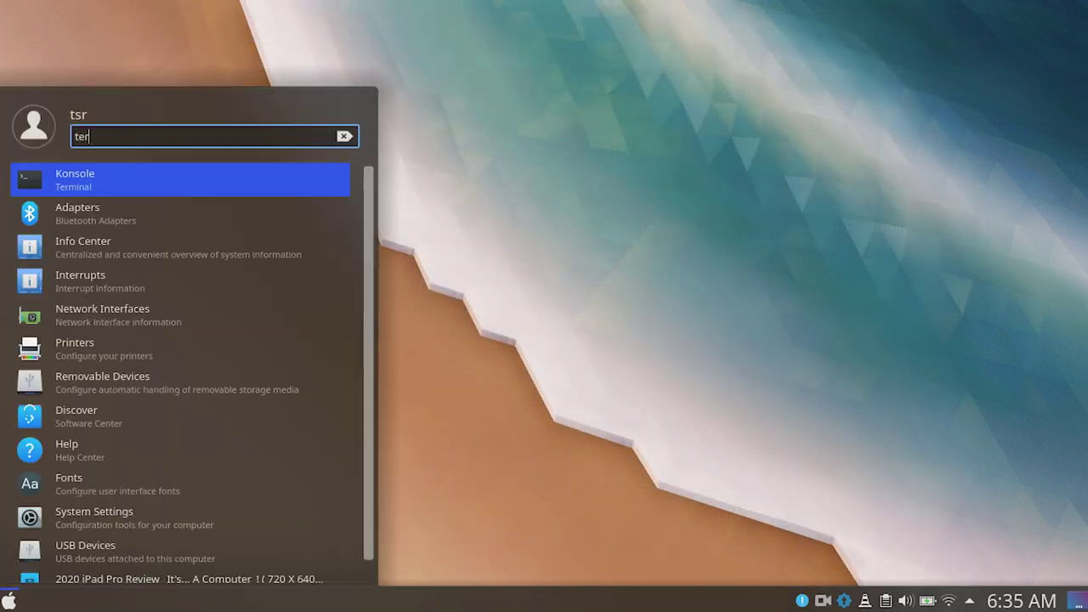
{"action": "left_click", "coordinate": [88, 190]}
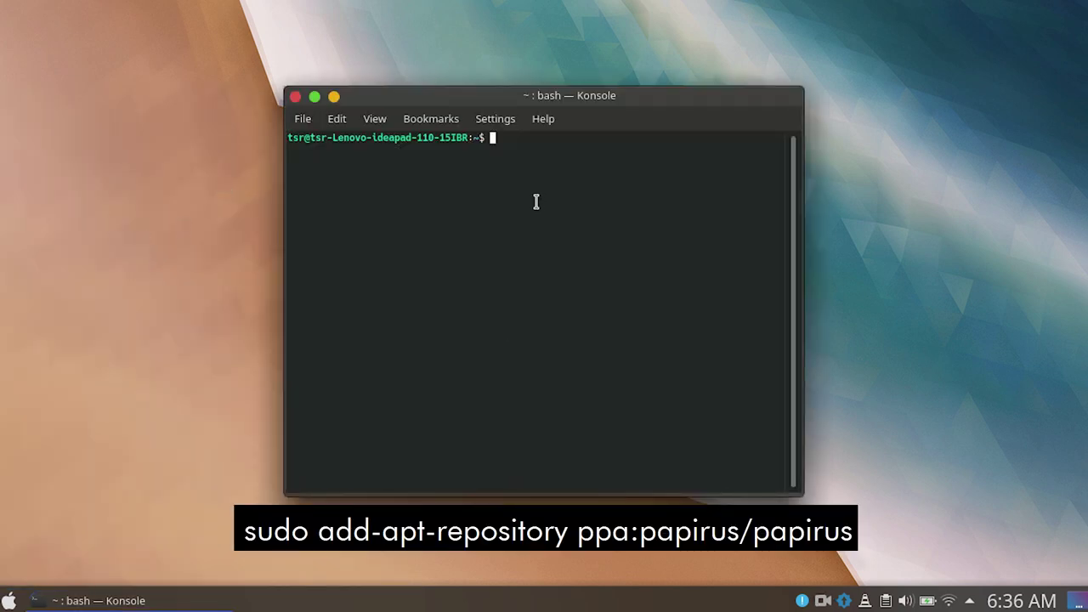
{"action": "type", "text": "sudo add-apt"}
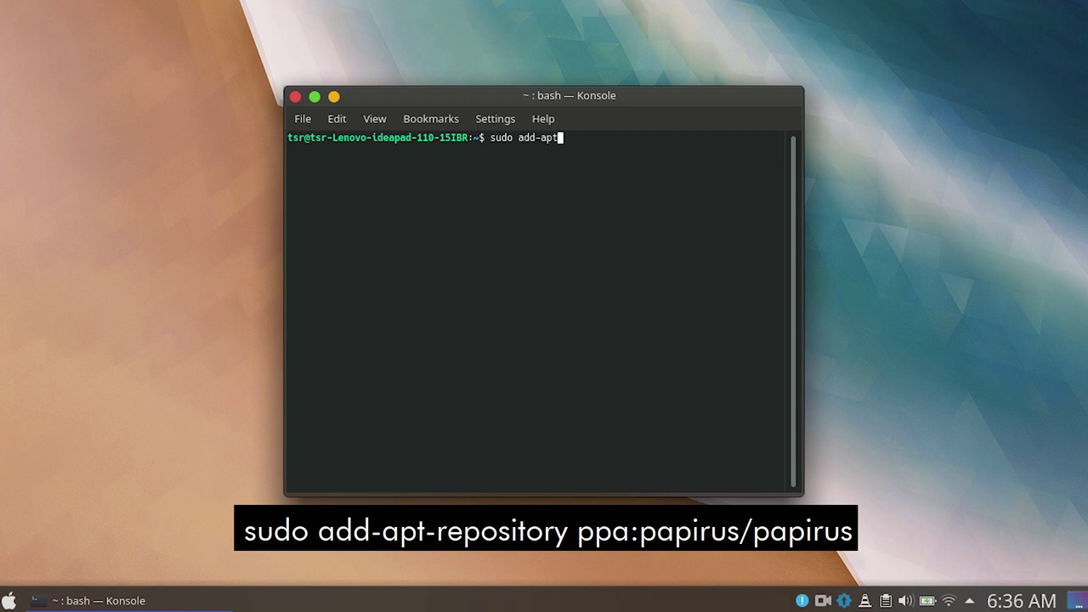
{"action": "type", "text": "repository ppa "}
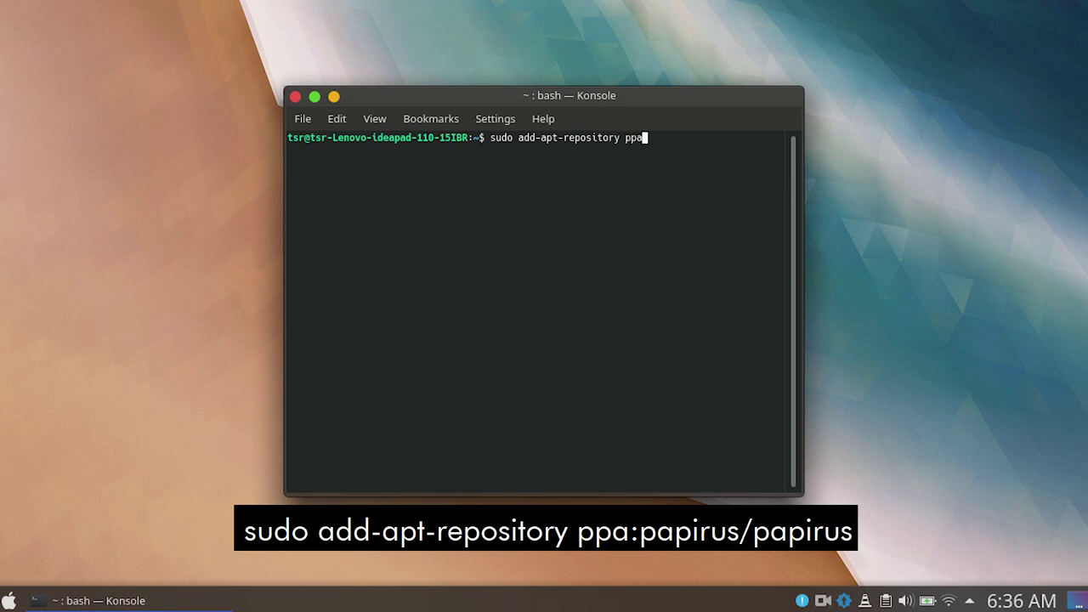
{"action": "type", "text": "papirus/papirus"}
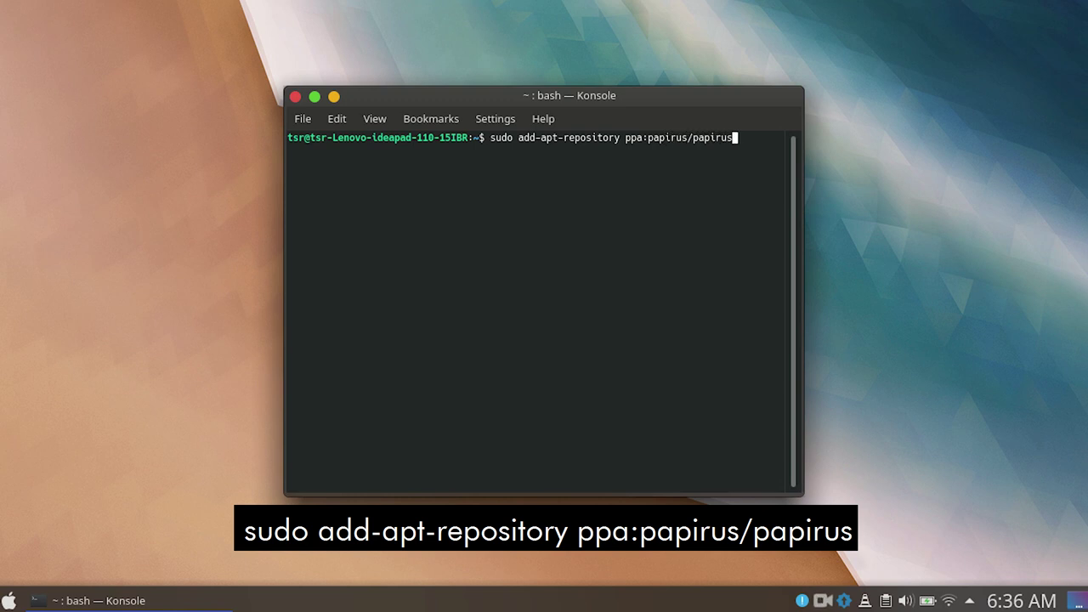
{"action": "key", "text": "Return"}
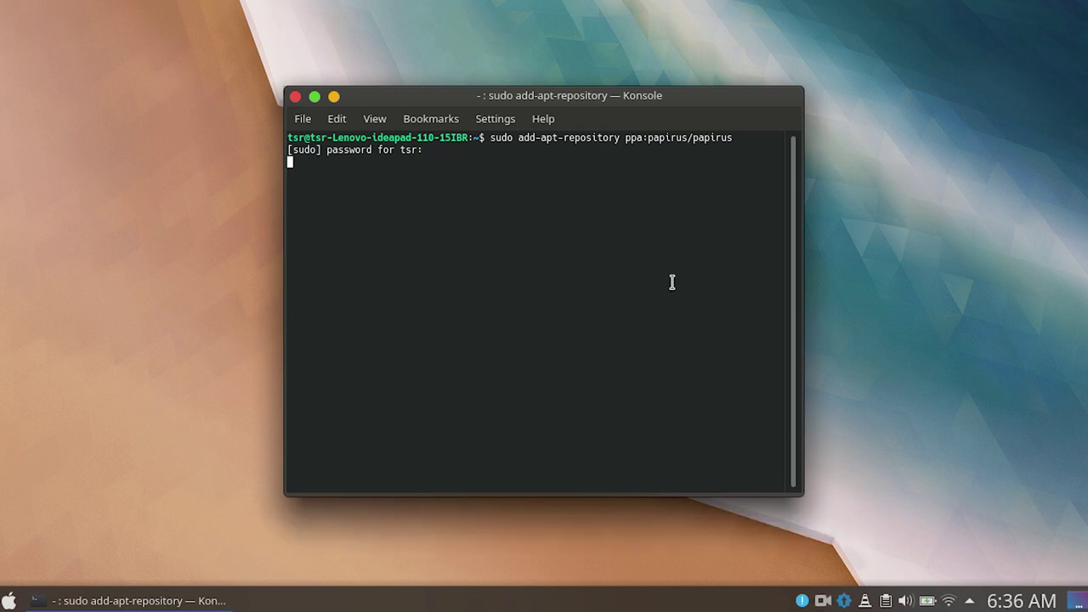
{"action": "key", "text": "Return"}
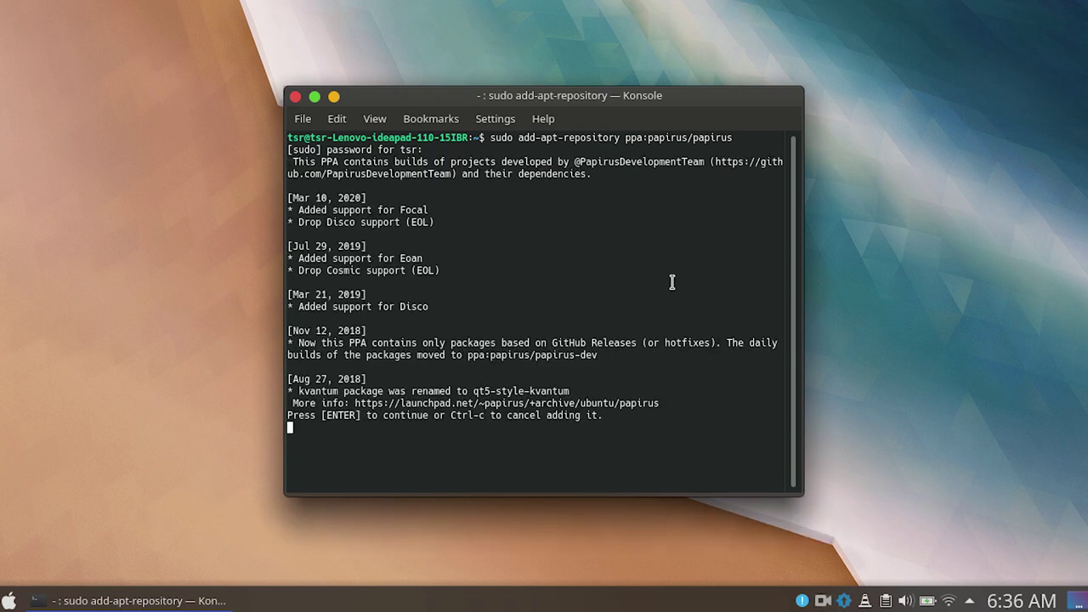
{"action": "key", "text": "Return"}
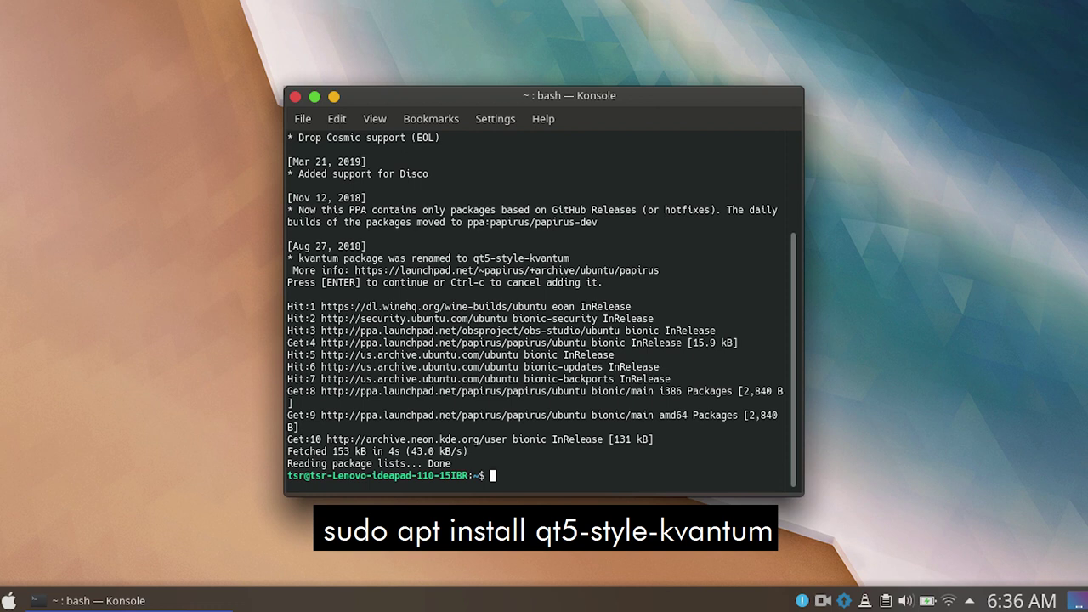
Step: Install the qt5-style-kvantum package with sudo apt install, accept the installation and close Konsole
{"action": "type", "text": "su"}
{"action": "type", "text": "do add"}
{"action": "key", "text": "BackSpace"}
{"action": "key", "text": "BackSpace"}
{"action": "type", "text": "pt insta"}
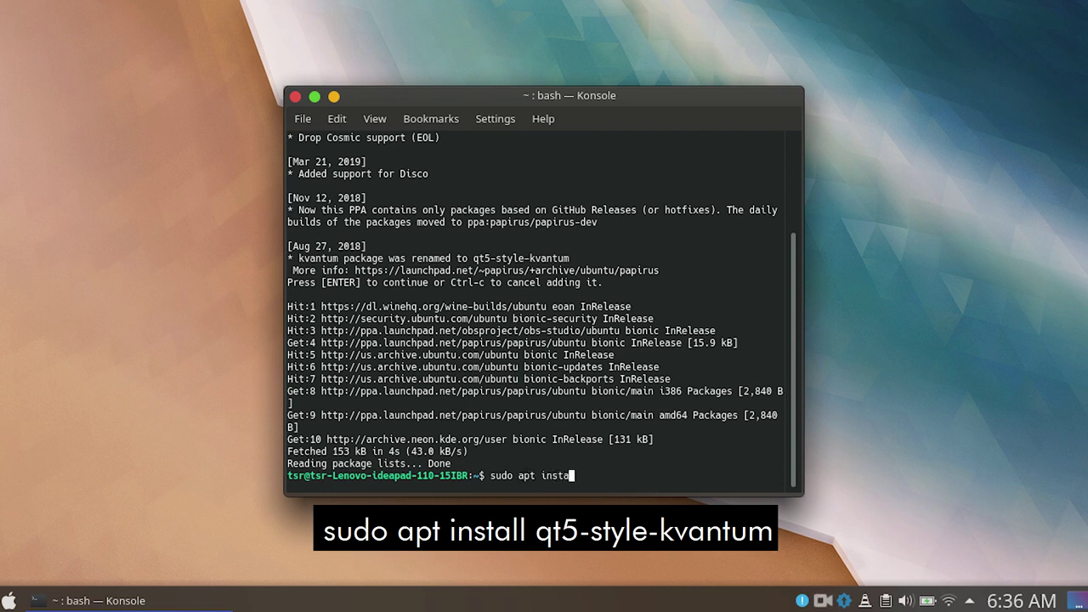
{"action": "type", "text": "ll qt5-style"}
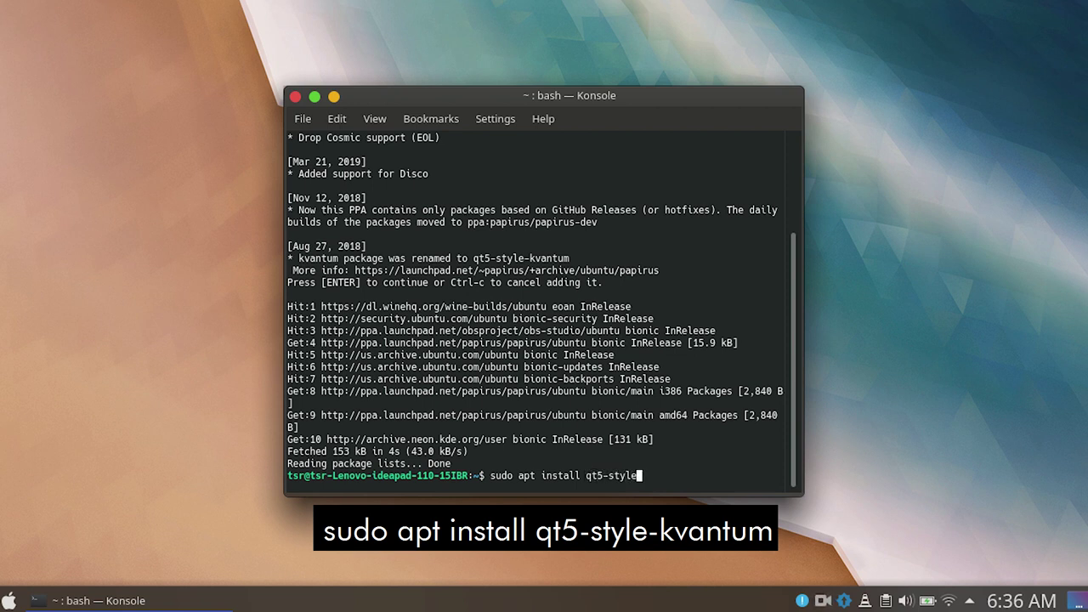
{"action": "type", "text": "-kvantum"}
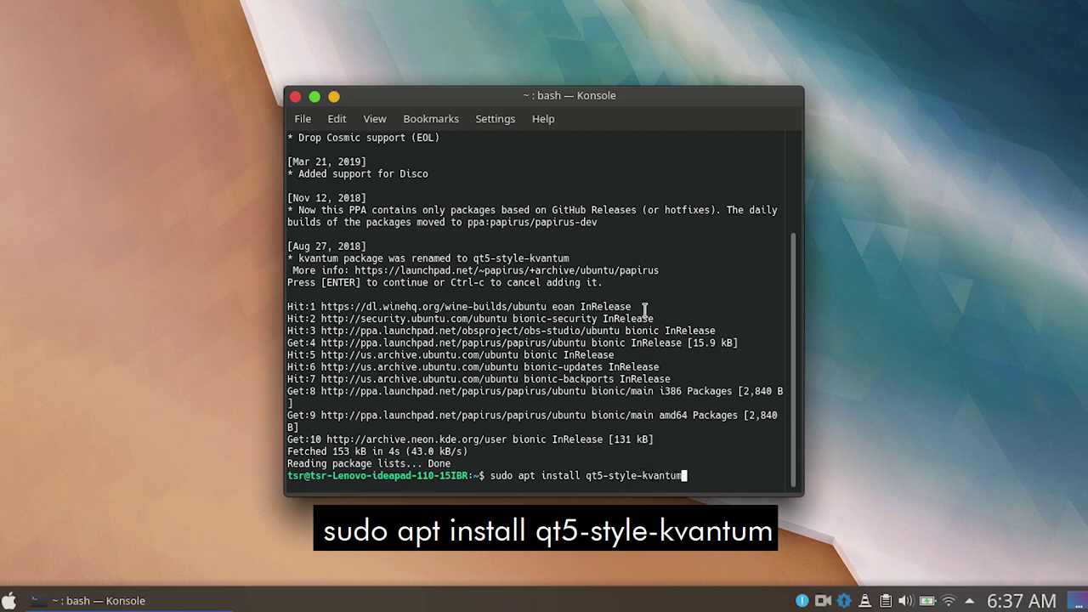
{"action": "key", "text": "Return"}
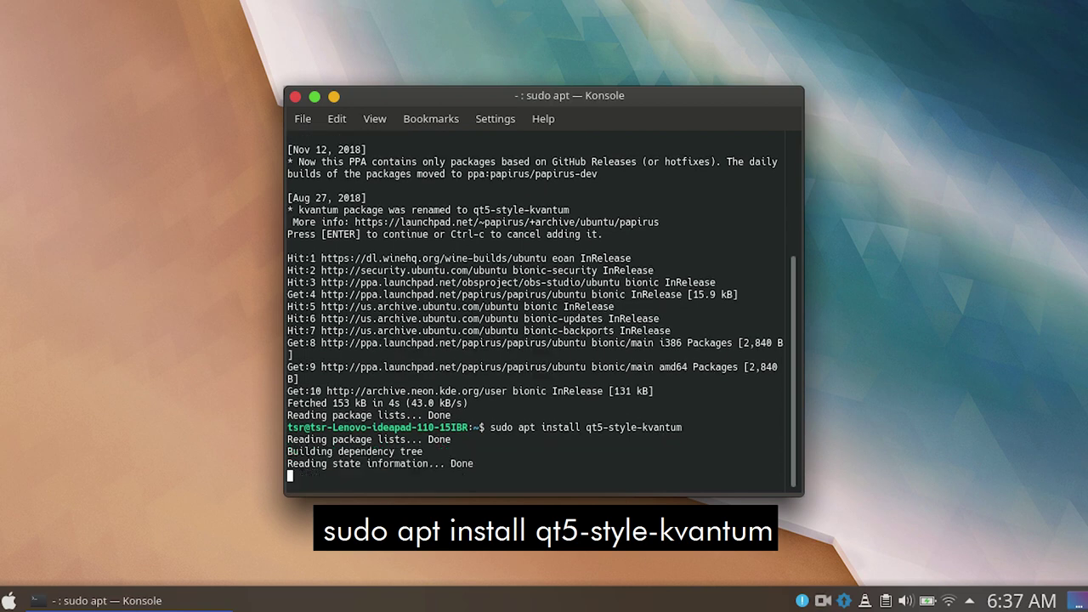
{"action": "type", "text": "y"}
{"action": "key", "text": "Return"}
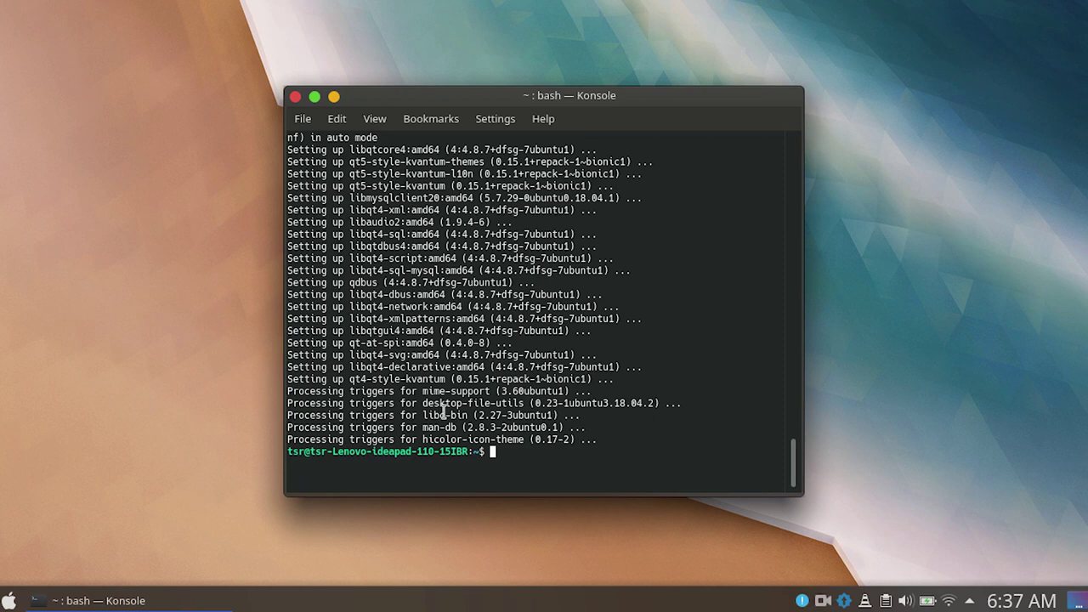
{"action": "left_click", "coordinate": [295, 96]}
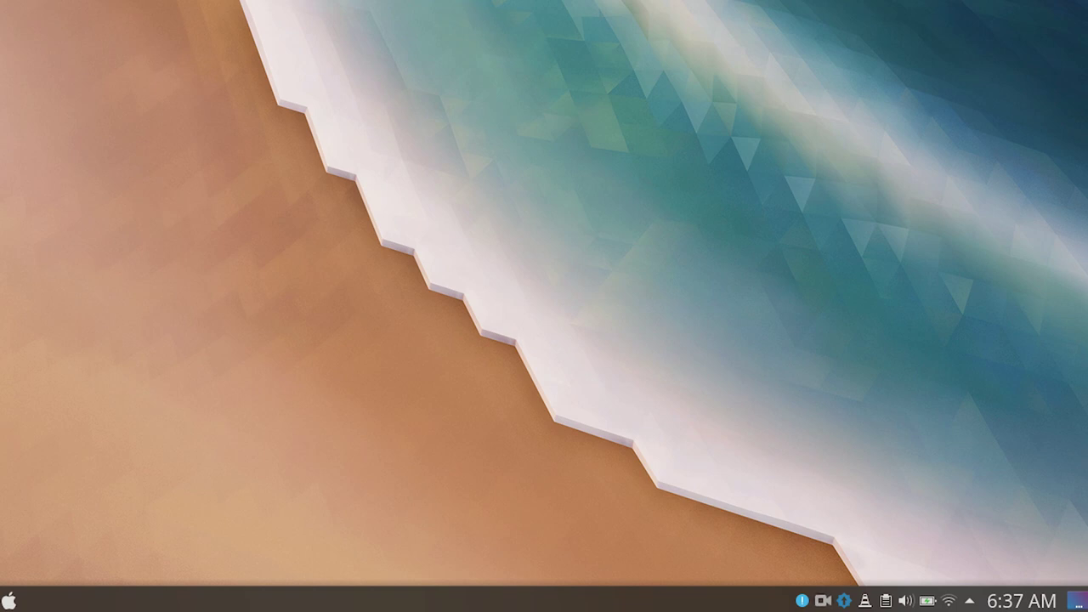
Step: Find and launch Kvantum Manager, and open its settings for changing or deleting a theme
{"action": "key", "text": "alt+space"}
{"action": "type", "text": "s"}
{"action": "key", "text": "BackSpace"}
{"action": "type", "text": "kvan"}
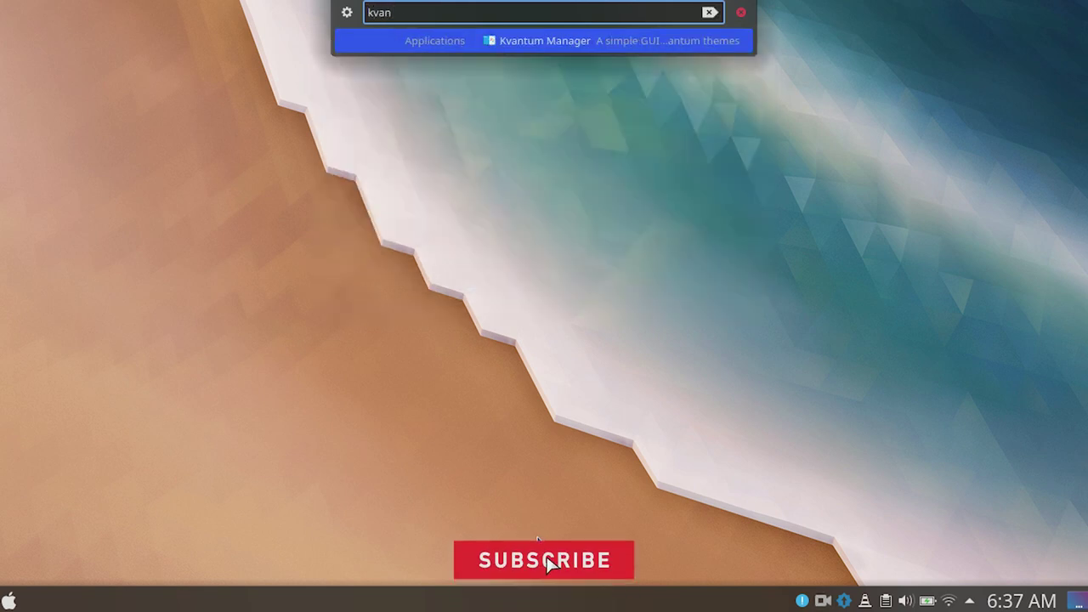
{"action": "left_click", "coordinate": [557, 43]}
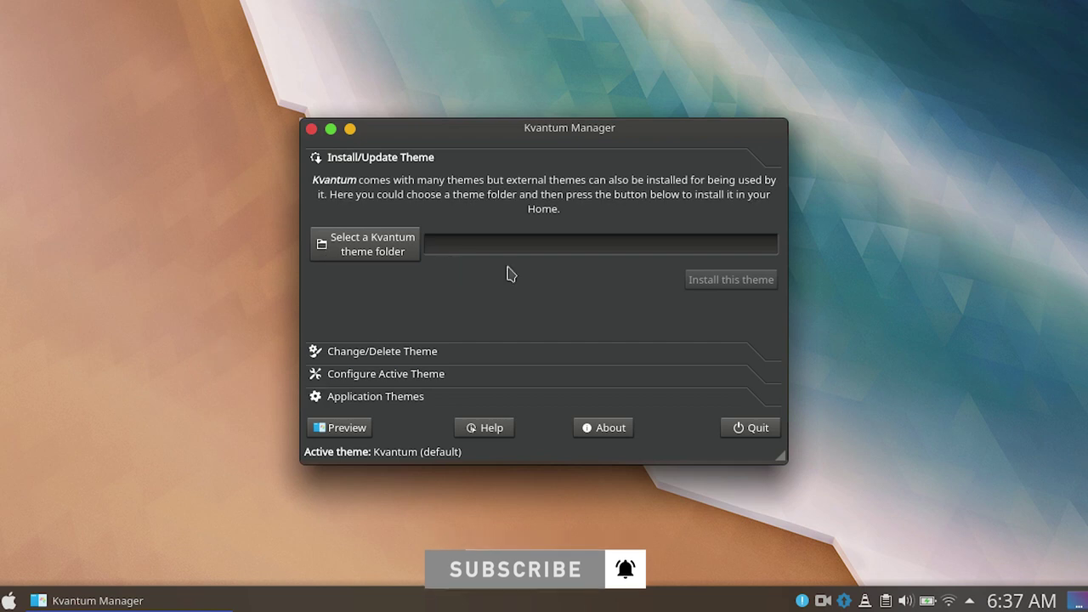
{"action": "left_click", "coordinate": [398, 355]}
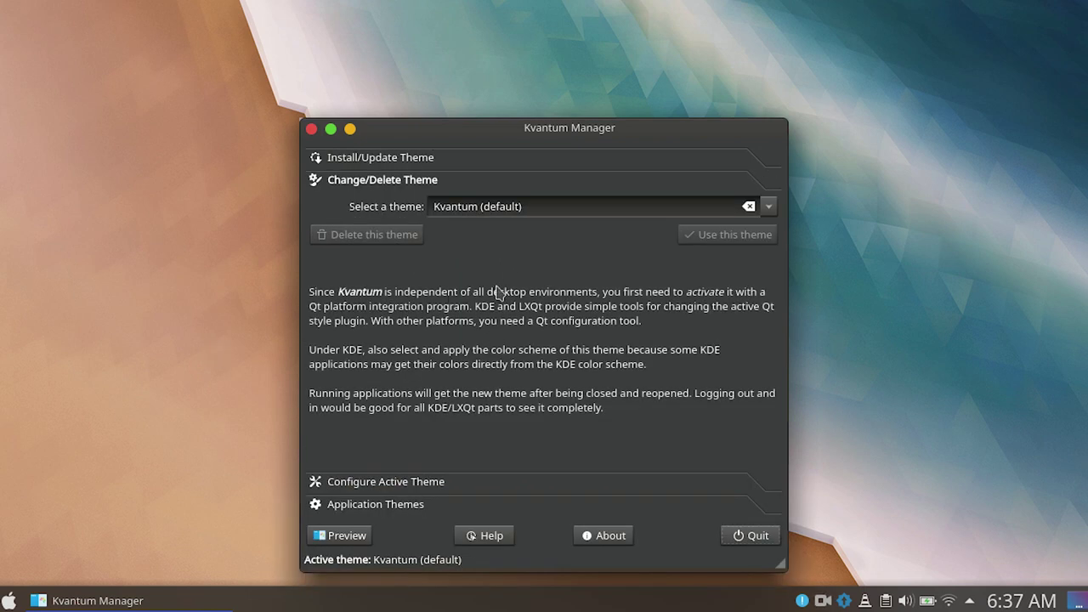
{"action": "left_click", "coordinate": [768, 206]}
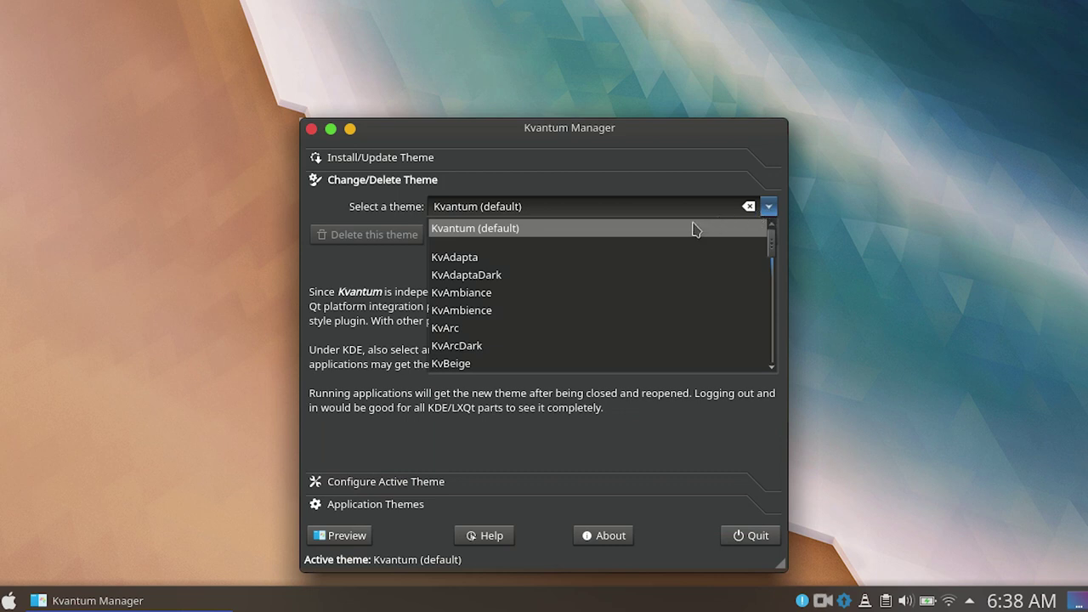
{"action": "scroll", "coordinate": [619, 320], "scroll_direction": "down", "scroll_amount": 4}
{"action": "scroll", "coordinate": [618, 321], "scroll_direction": "down", "scroll_amount": 4}
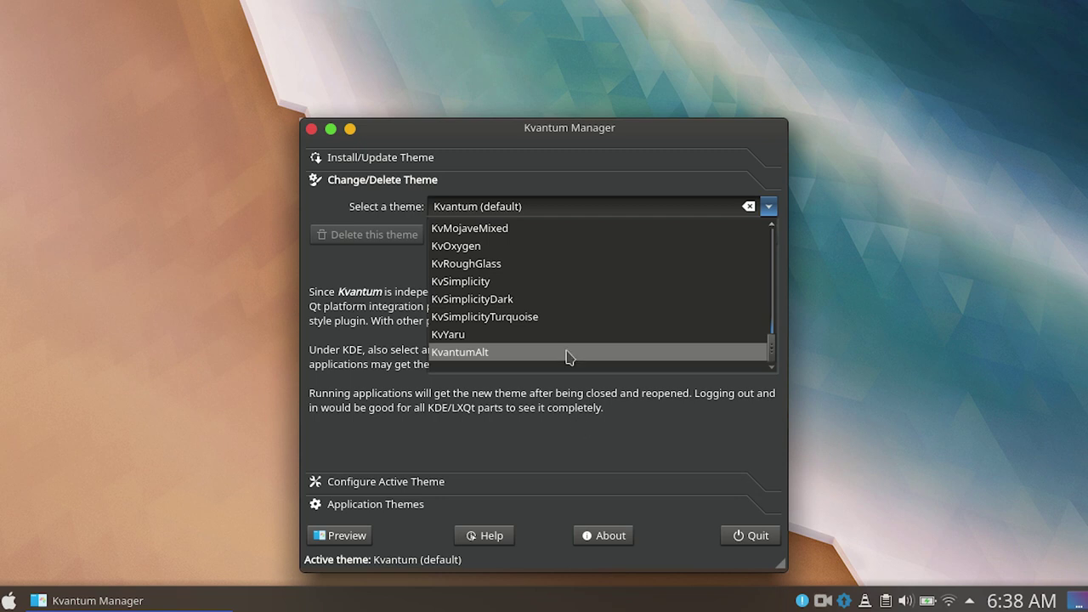
{"action": "scroll", "coordinate": [567, 355], "scroll_direction": "up", "scroll_amount": 8}
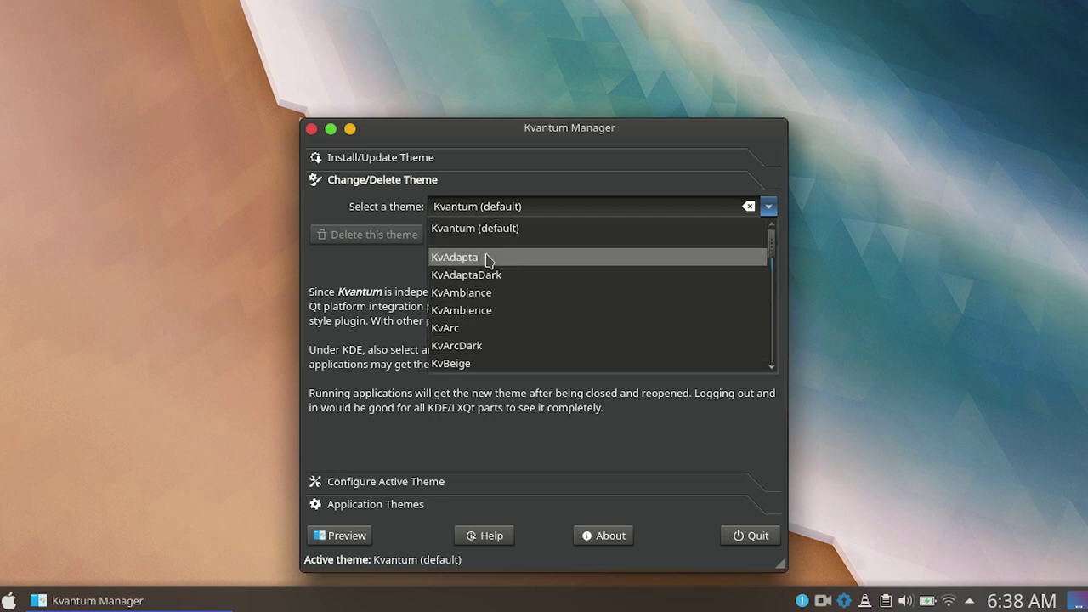
{"action": "scroll", "coordinate": [485, 292], "scroll_direction": "down", "scroll_amount": 1}
{"action": "left_click", "coordinate": [555, 212]}
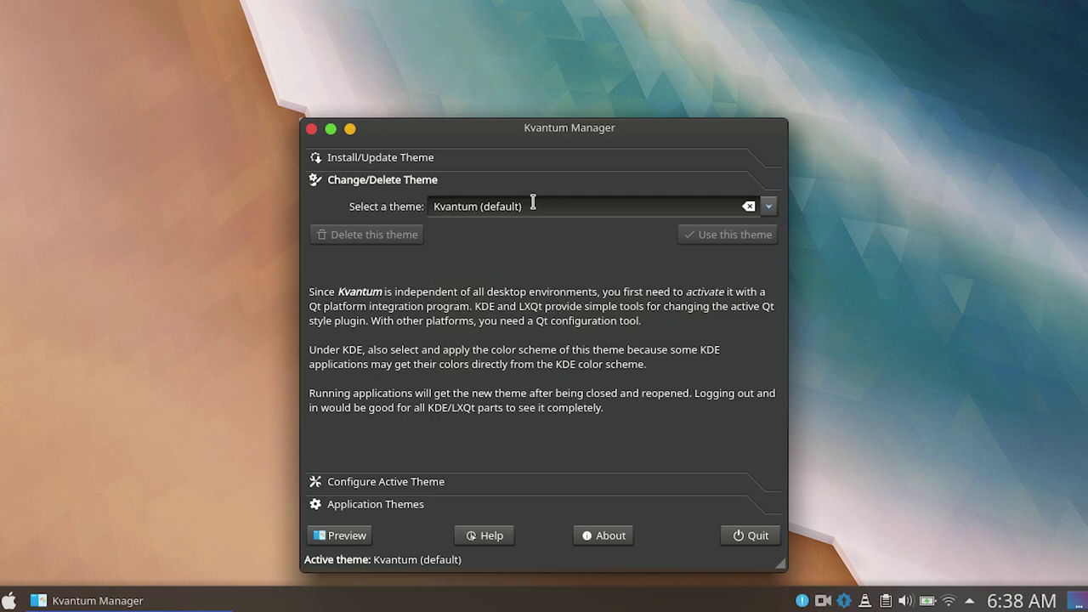
{"action": "left_click_drag", "start_coordinate": [533, 204], "coordinate": [395, 205]}
{"action": "type", "text": "mc"}
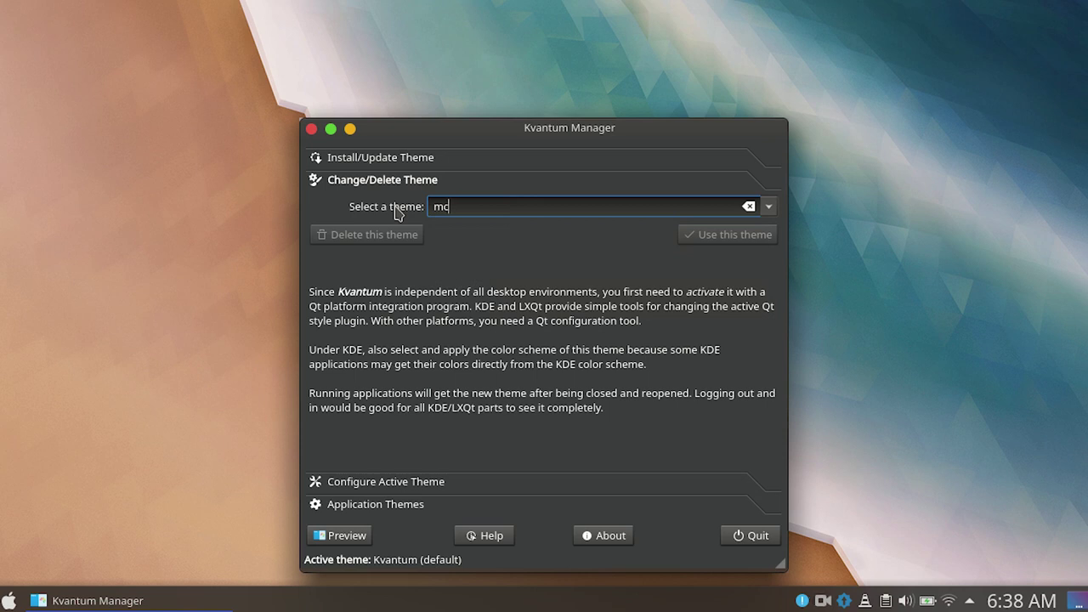
{"action": "key", "text": "BackSpace"}
{"action": "key", "text": "BackSpace"}
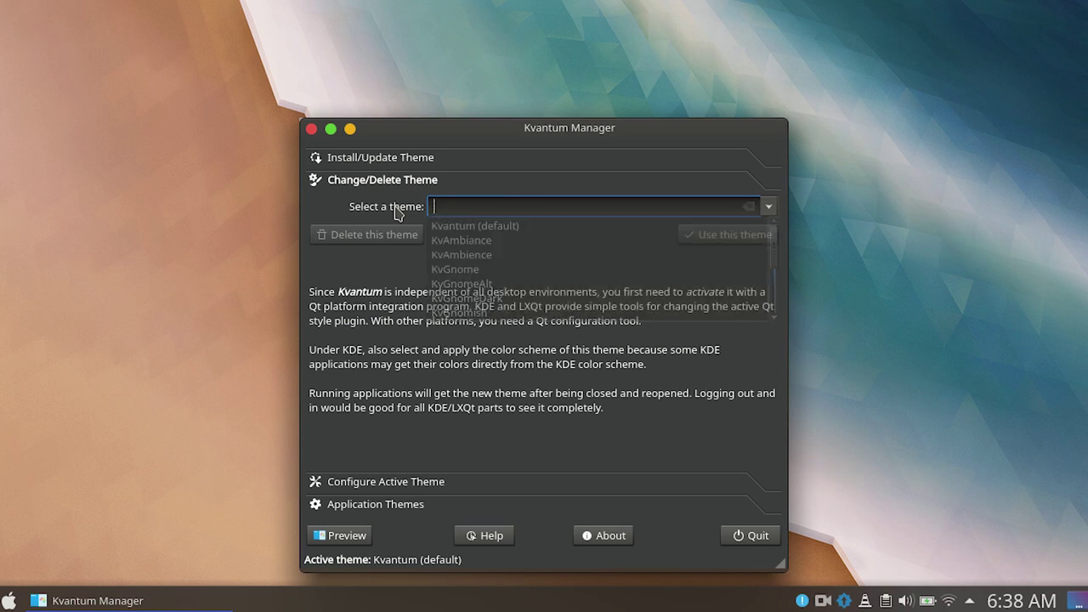
Step: Choose KvMojave as the Kvantum theme and put it into use
{"action": "left_click", "coordinate": [770, 210]}
{"action": "scroll", "coordinate": [537, 306], "scroll_direction": "down", "scroll_amount": 6}
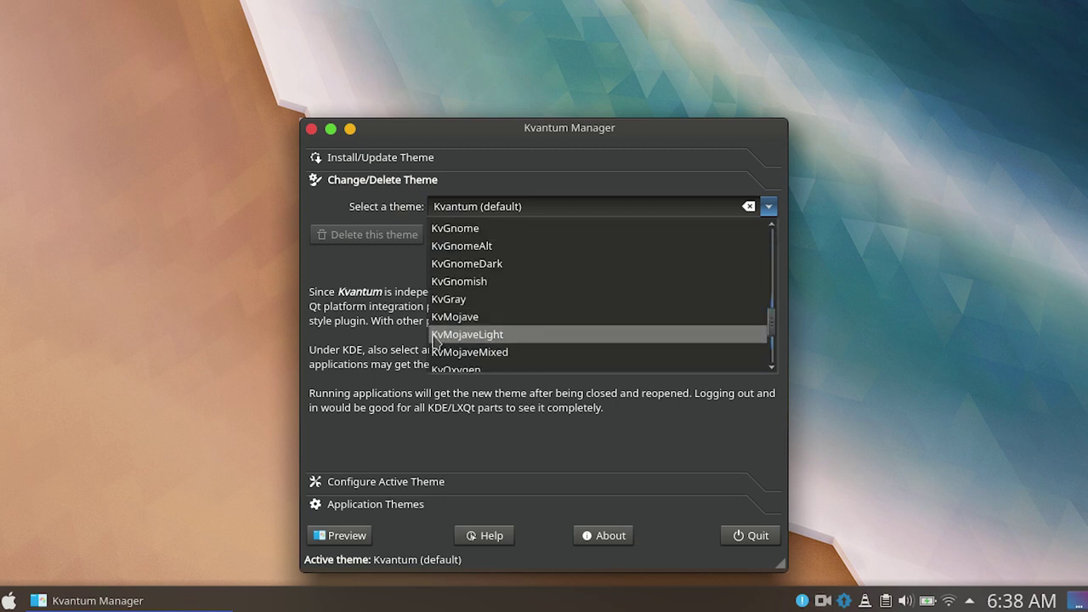
{"action": "left_click", "coordinate": [455, 318]}
{"action": "left_click", "coordinate": [719, 237]}
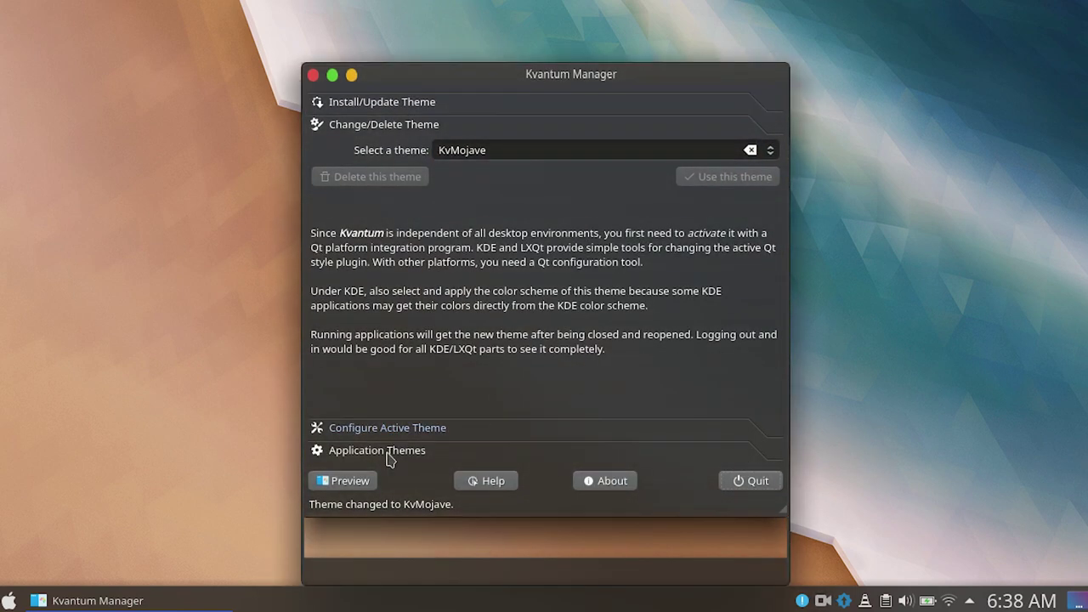
Step: Configure the active theme with a transparent menu title, window opacity reduced by 5% and menu opacity by 15%, then quit Kvantum Manager
{"action": "left_click", "coordinate": [387, 428]}
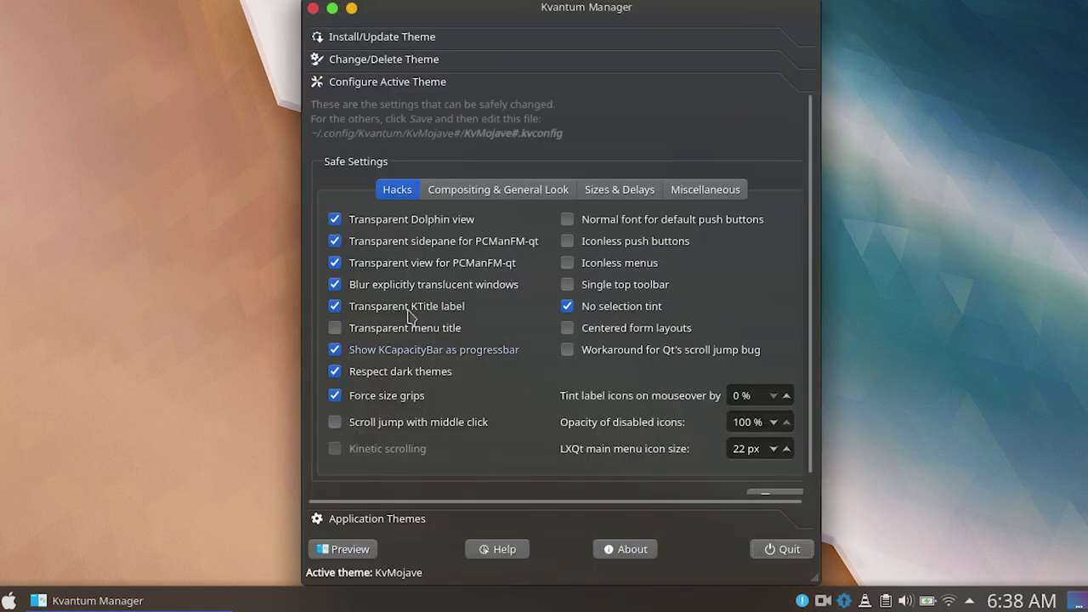
{"action": "left_click", "coordinate": [338, 330]}
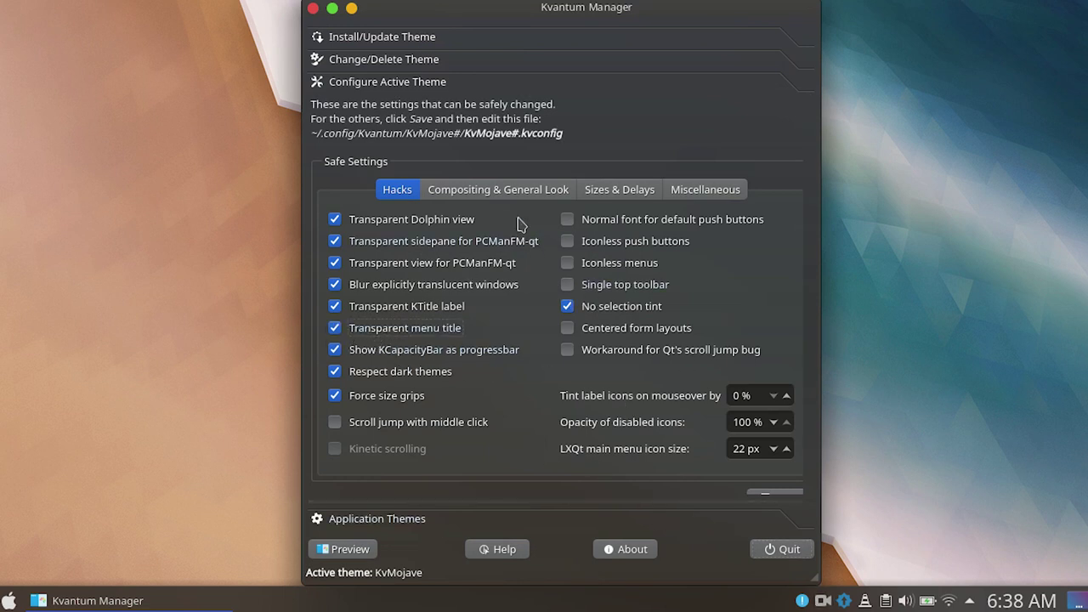
{"action": "left_click", "coordinate": [510, 191]}
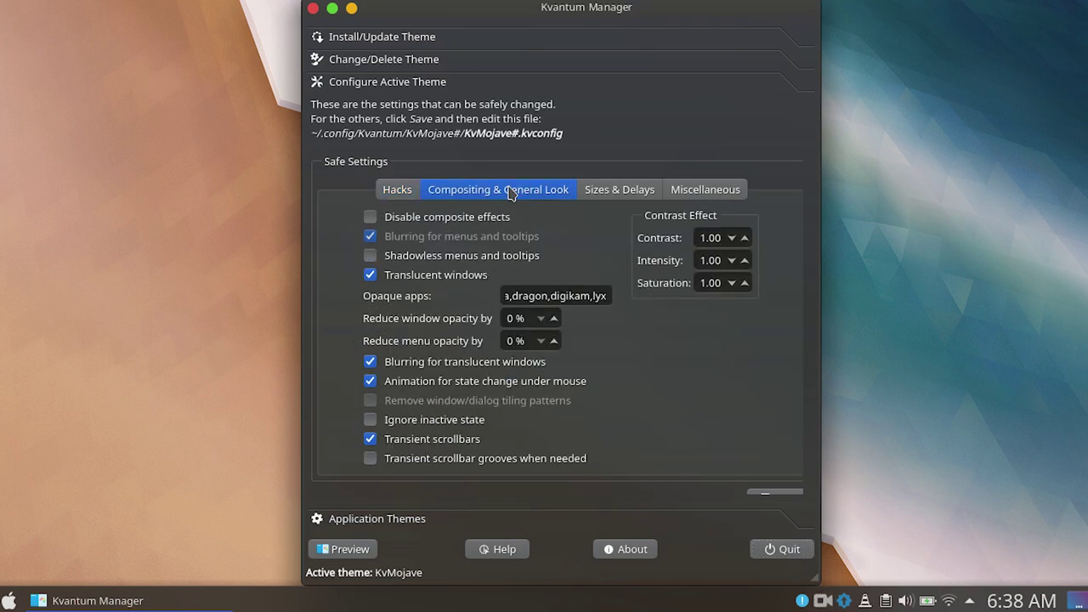
{"action": "left_click", "coordinate": [553, 319]}
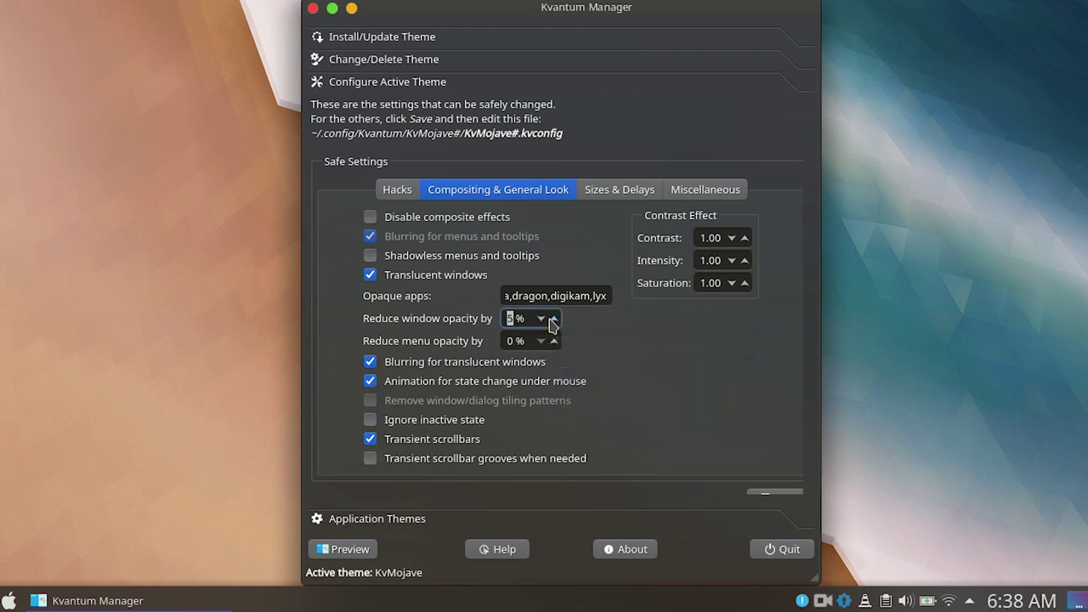
{"action": "left_click", "coordinate": [554, 341]}
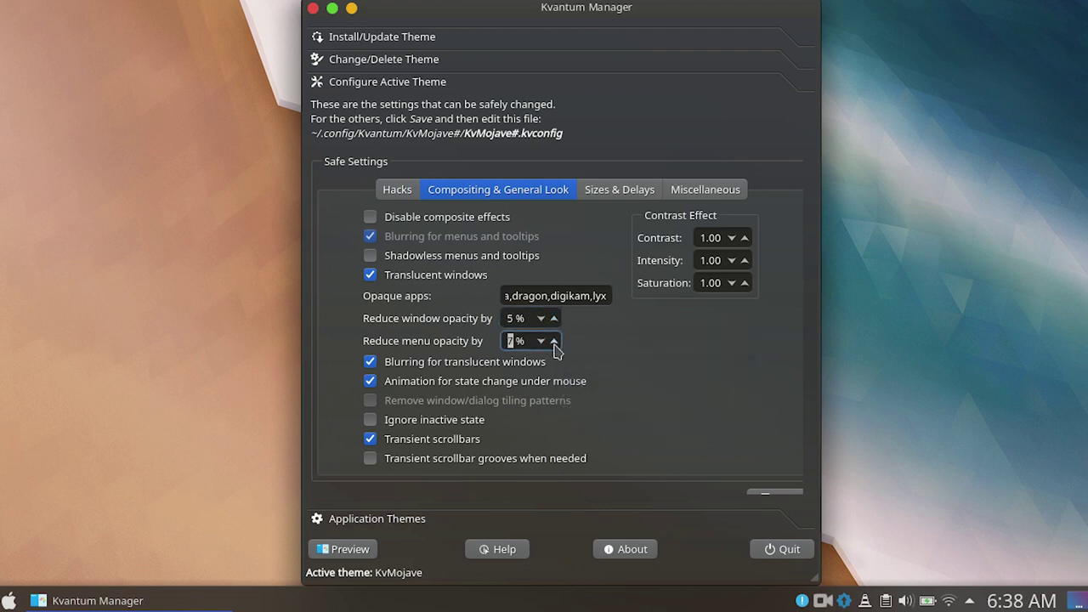
{"action": "left_click", "coordinate": [554, 341]}
{"action": "left_click", "coordinate": [554, 341]}
{"action": "left_click", "coordinate": [554, 340]}
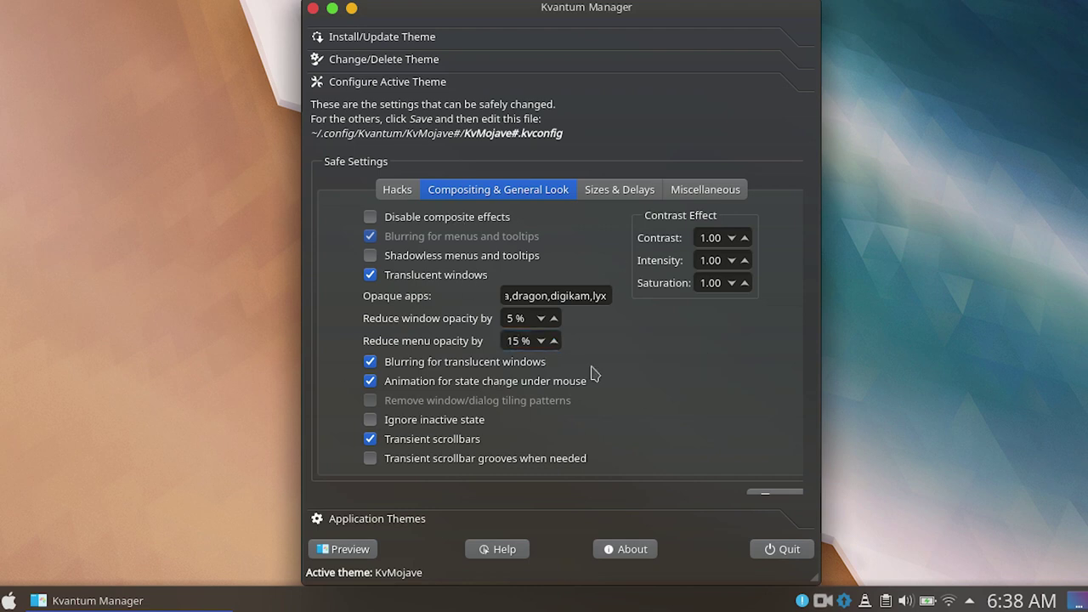
{"action": "left_click", "coordinate": [787, 548]}
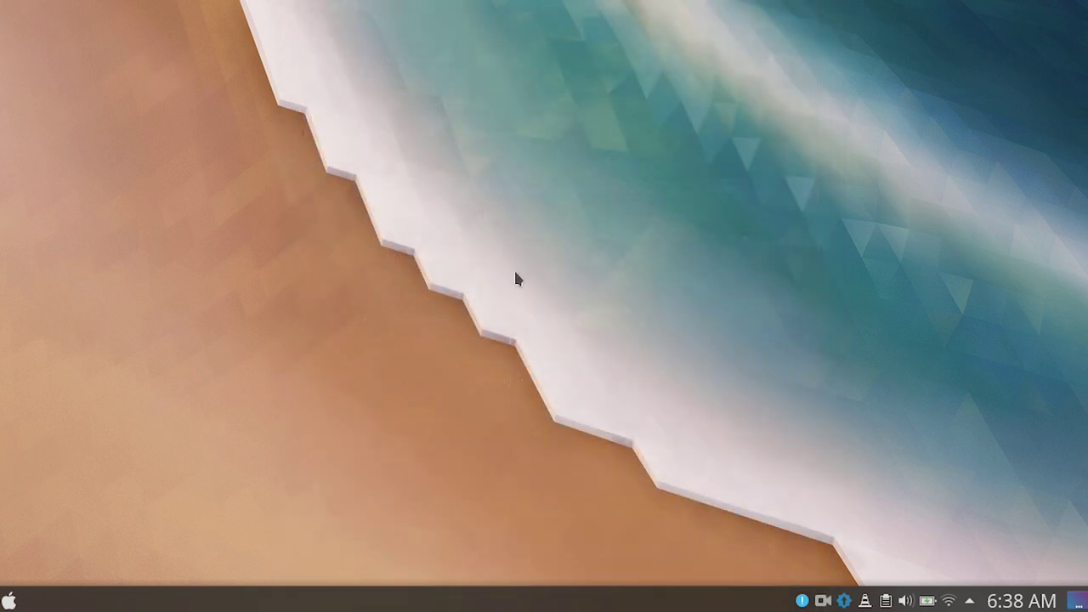
Step: Add an empty panel to the desktop
{"action": "right_click", "coordinate": [524, 600]}
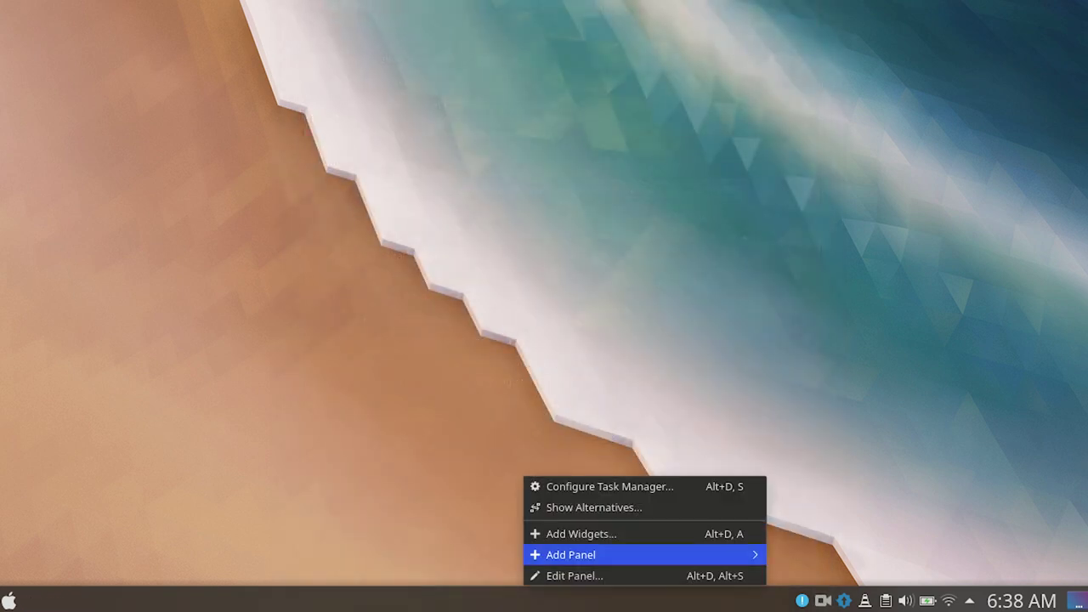
{"action": "mouse_move", "coordinate": [595, 554]}
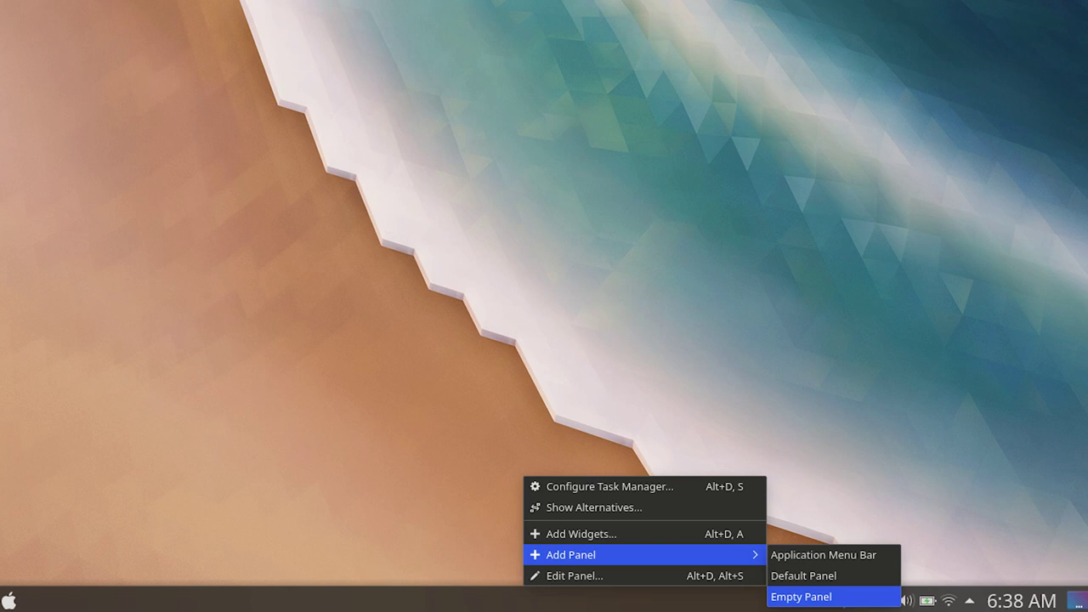
{"action": "left_click", "coordinate": [799, 596]}
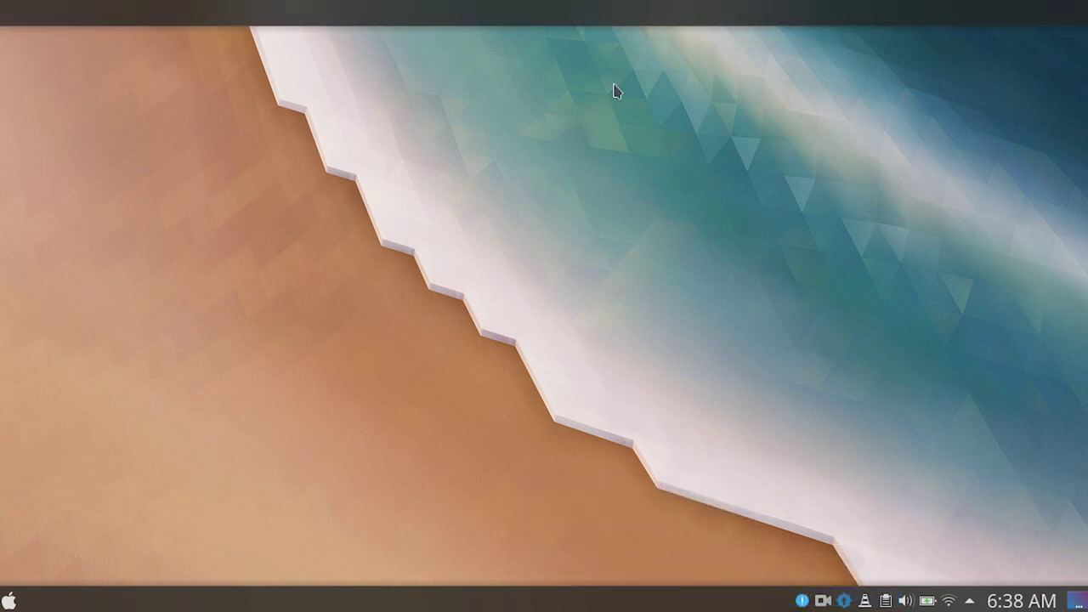
Step: Open the widget list from the new empty panel and bring up the installer for downloading new Plasma widgets
{"action": "right_click", "coordinate": [577, 10]}
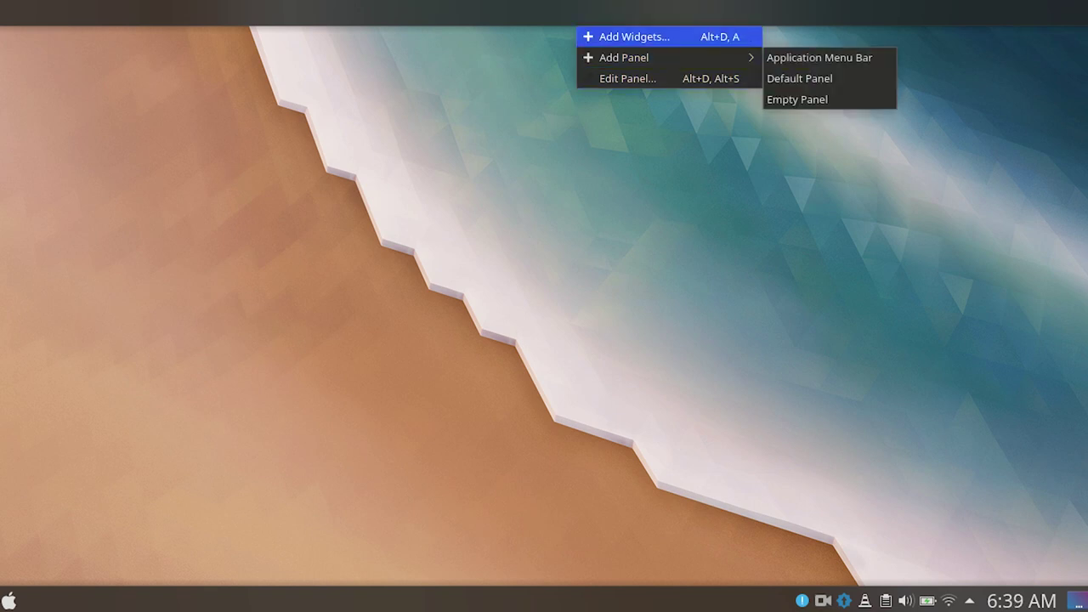
{"action": "left_click", "coordinate": [587, 92]}
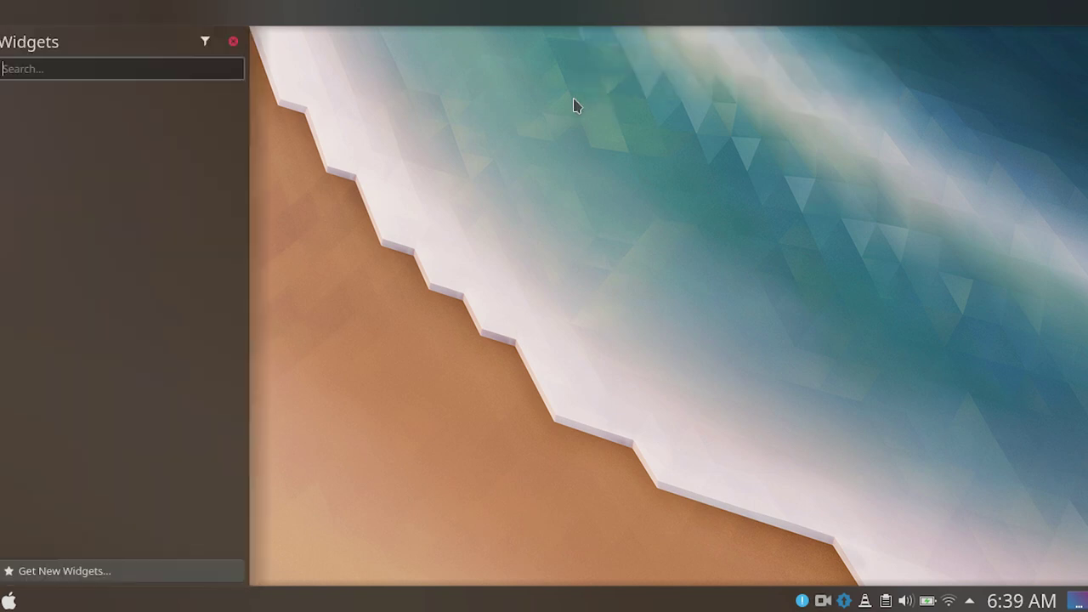
{"action": "scroll", "coordinate": [123, 323], "scroll_direction": "down", "scroll_amount": 5}
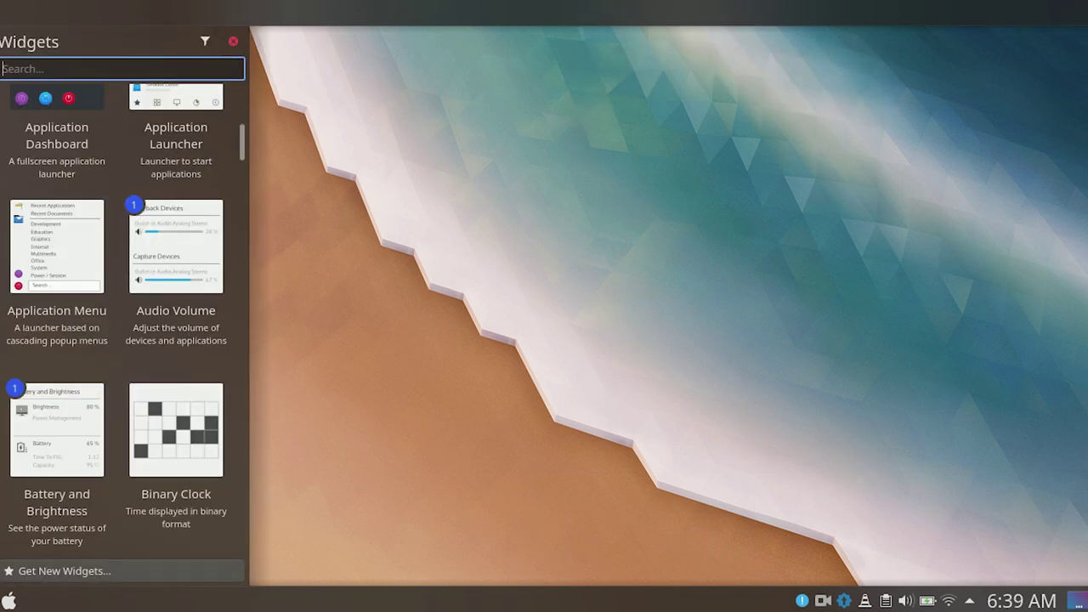
{"action": "left_click", "coordinate": [64, 570]}
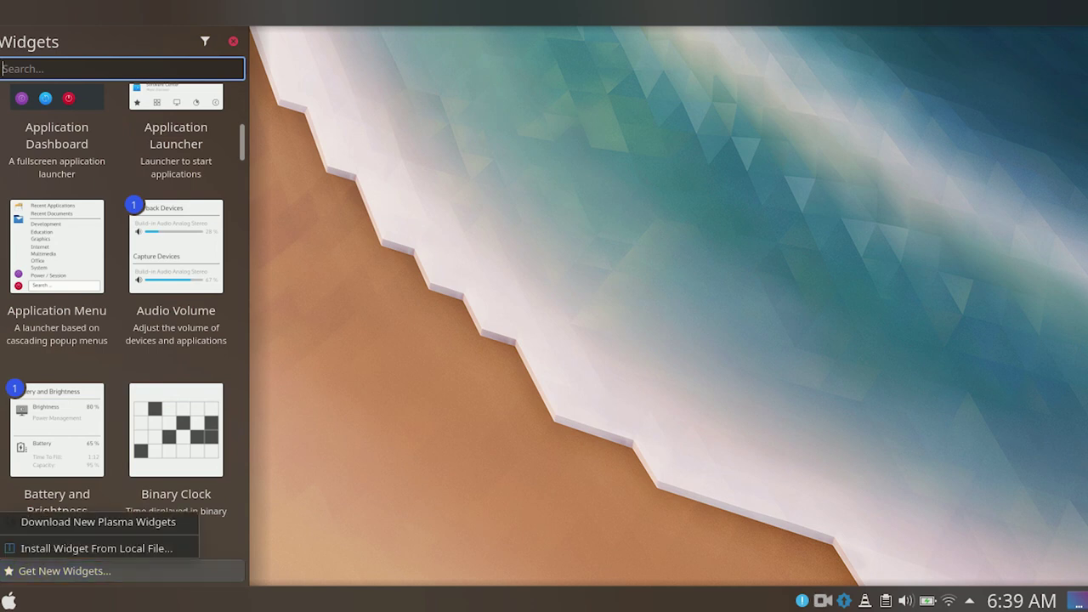
{"action": "left_click", "coordinate": [96, 522]}
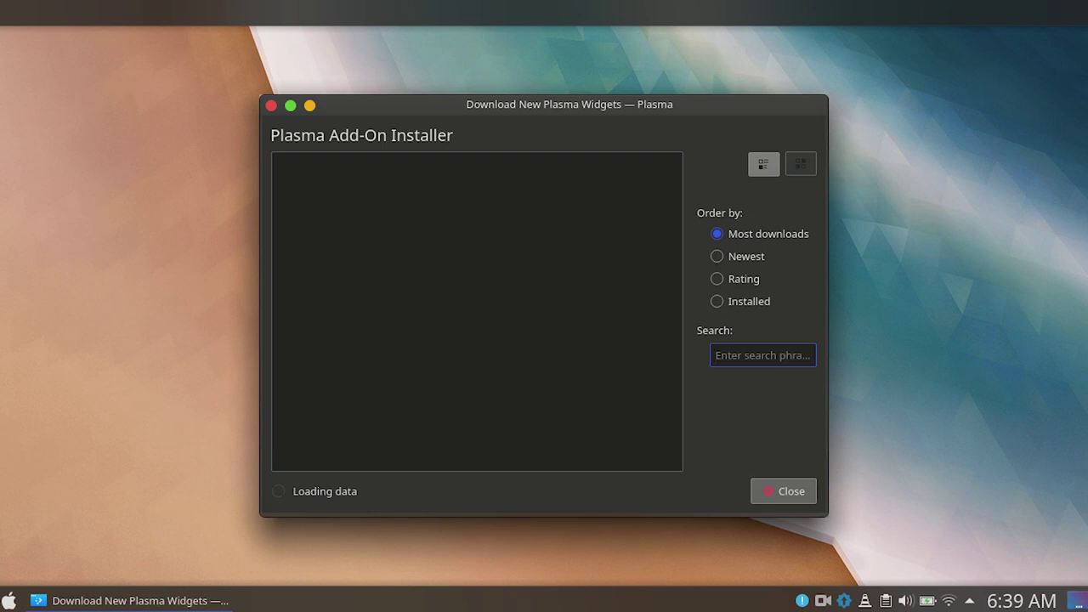
Step: Search the add-on installer for "chil" and install the Chili Clock widget
{"action": "type", "text": "chilli"}
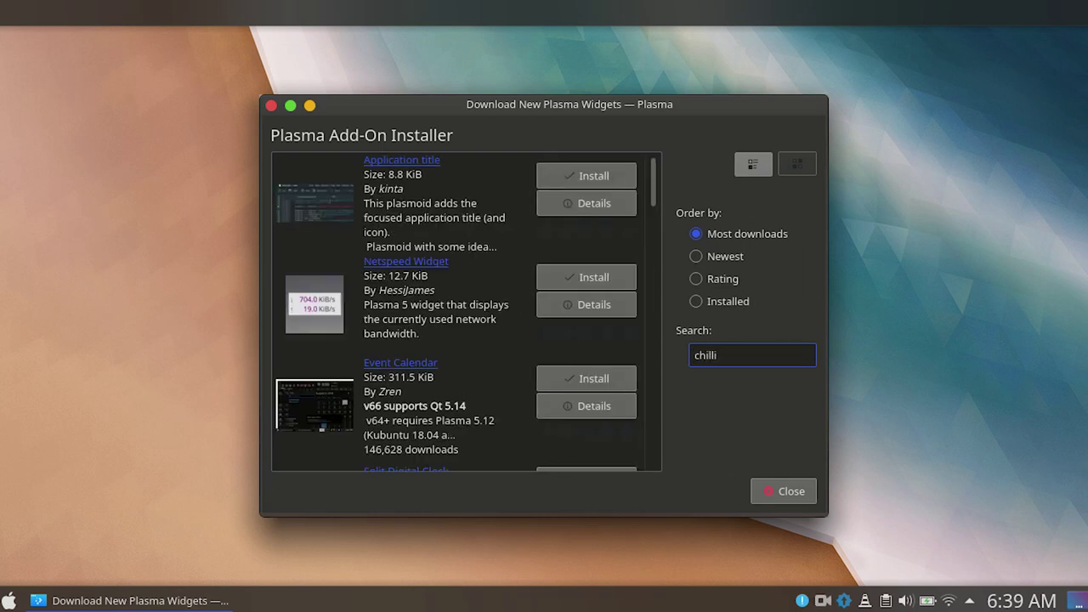
{"action": "key", "text": "BackSpace"}
{"action": "key", "text": "BackSpace"}
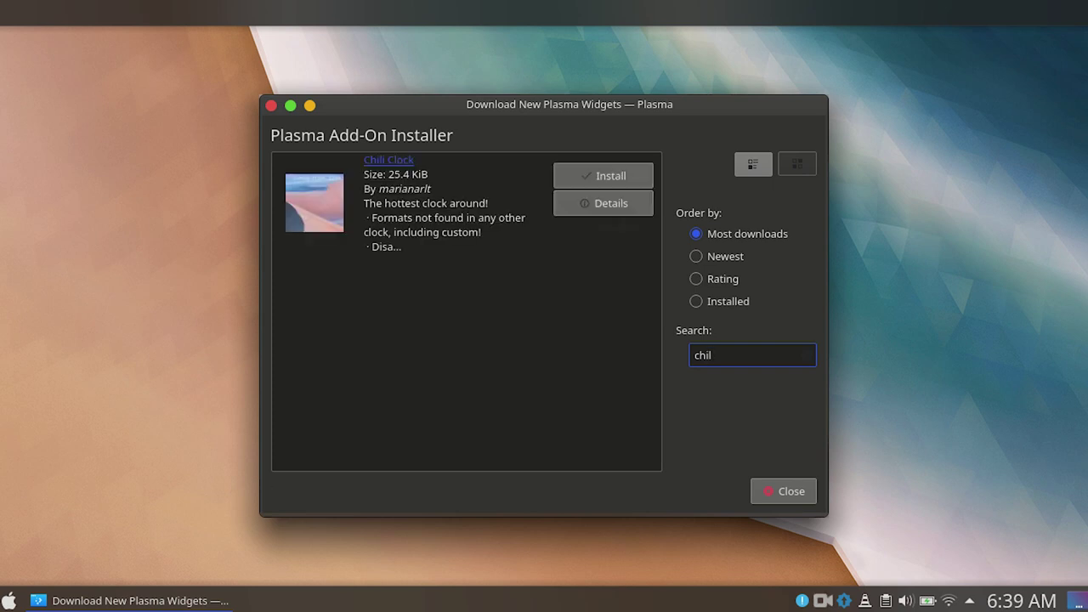
{"action": "left_click", "coordinate": [603, 175]}
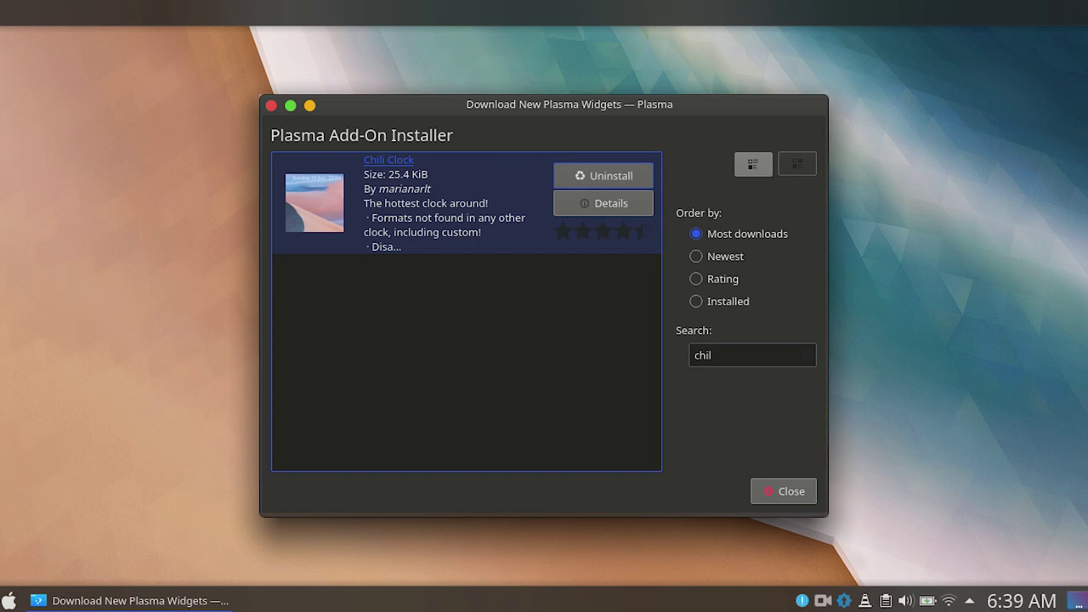
Step: Search the add-on installer for "application" and install the Application title widget
{"action": "key", "text": "ctrl+a"}
{"action": "type", "text": "a"}
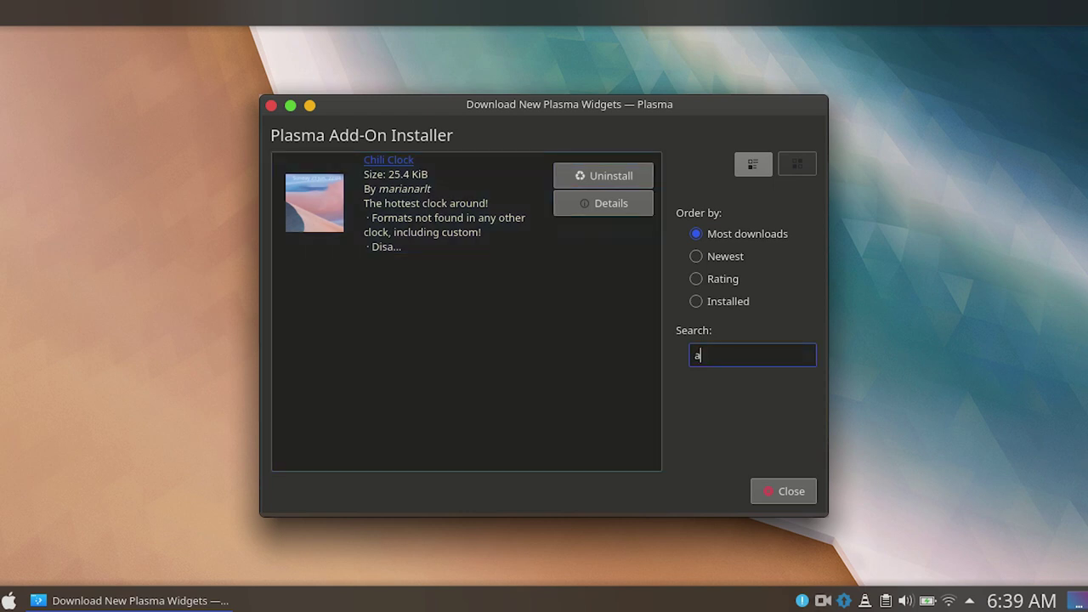
{"action": "type", "text": "pplication"}
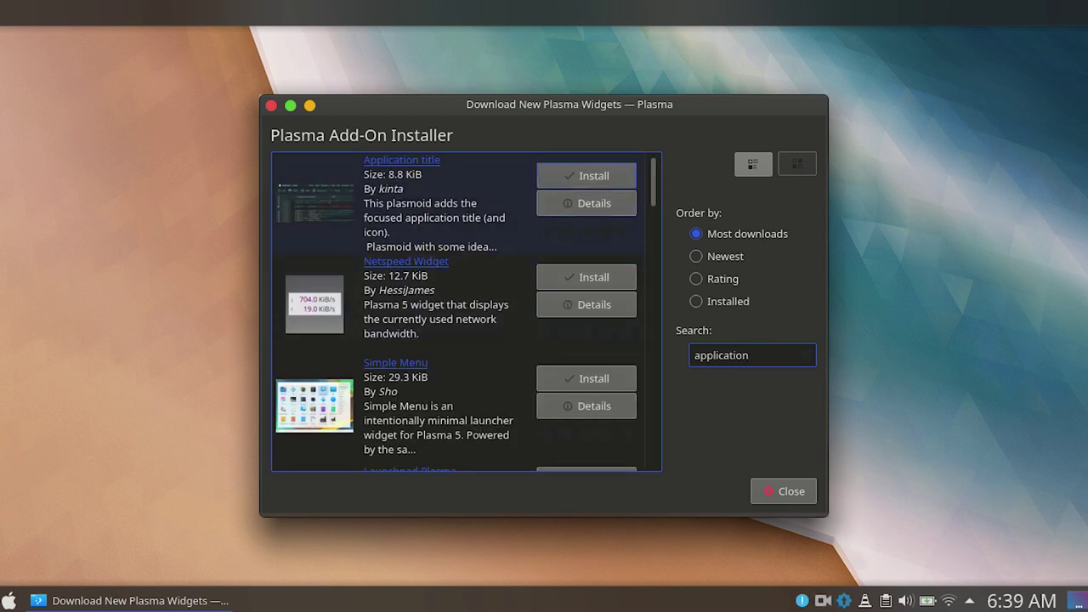
{"action": "left_click", "coordinate": [587, 175]}
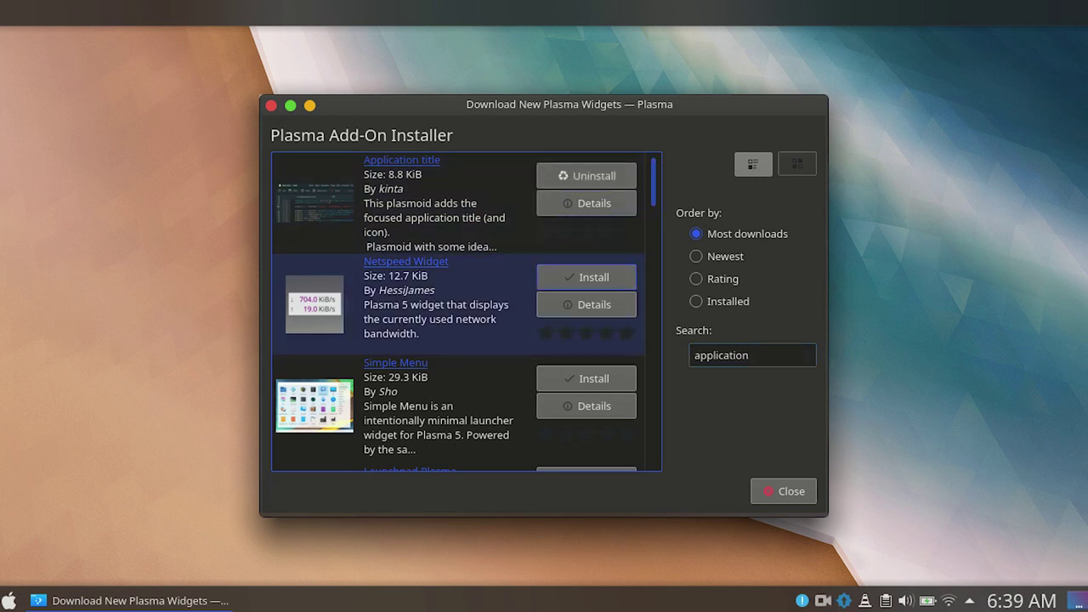
Step: Find the Simple Menu widget, install its simplemenu-1.0.12.plasmoid version, and close the add-on installer
{"action": "left_click", "coordinate": [748, 355]}
{"action": "key", "text": "ctrl+a"}
{"action": "type", "text": "simple menu"}
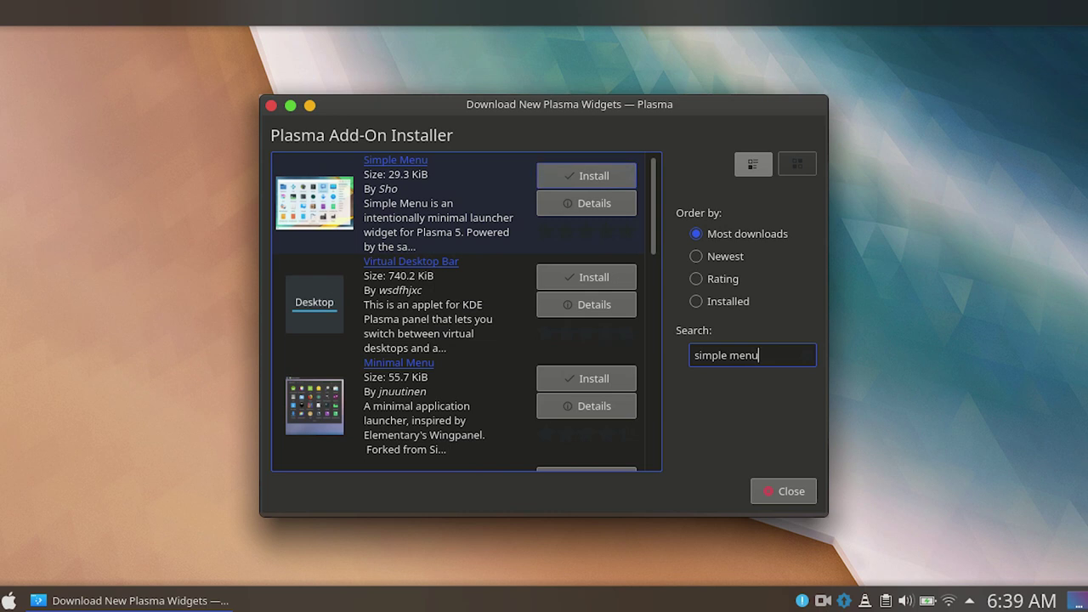
{"action": "left_click", "coordinate": [586, 175]}
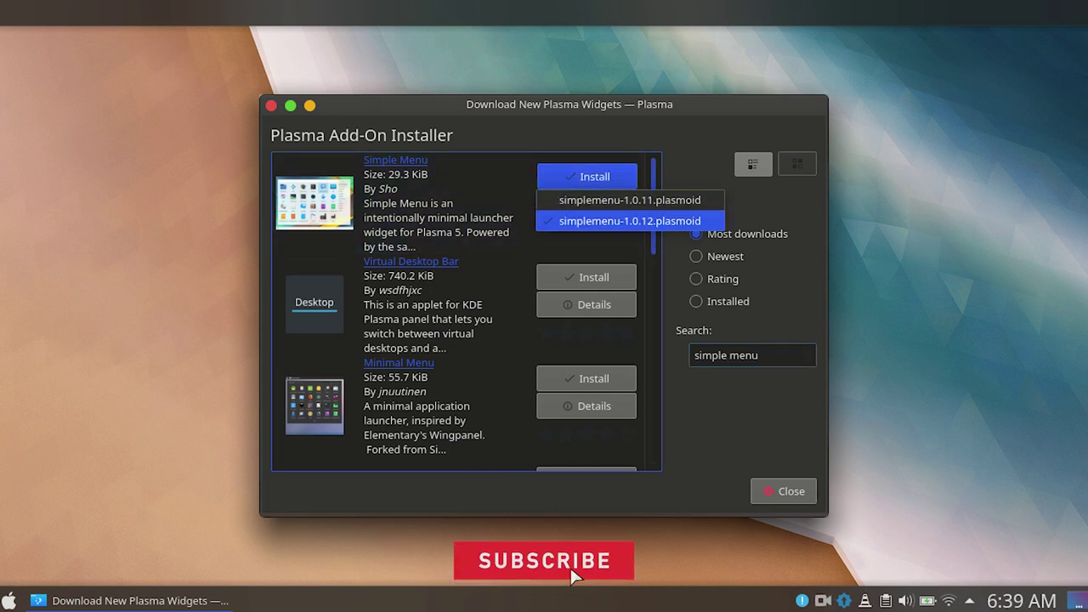
{"action": "left_click", "coordinate": [630, 220]}
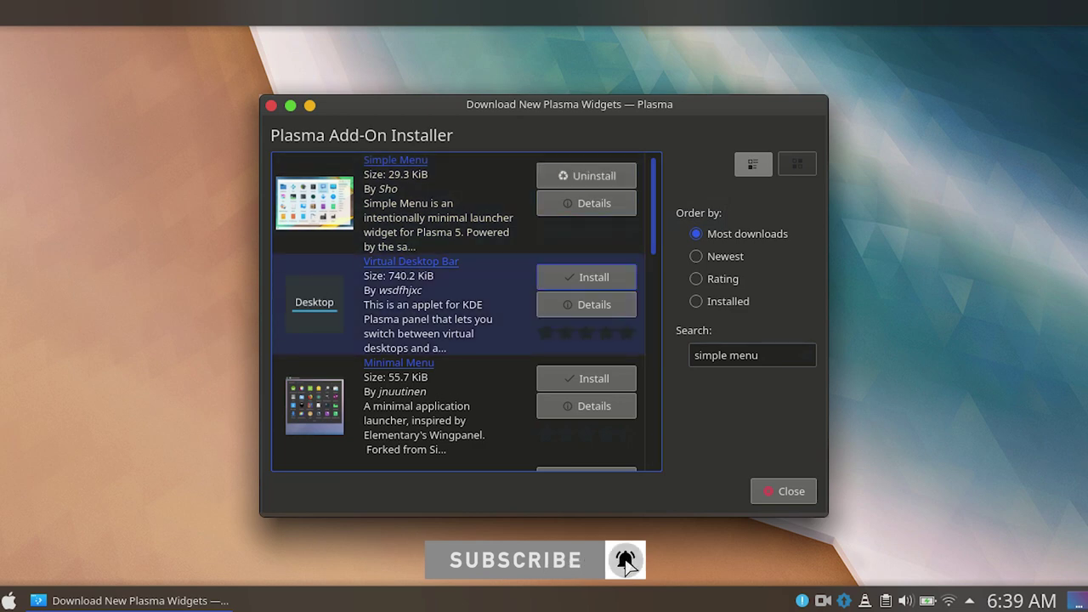
{"action": "left_click", "coordinate": [784, 490]}
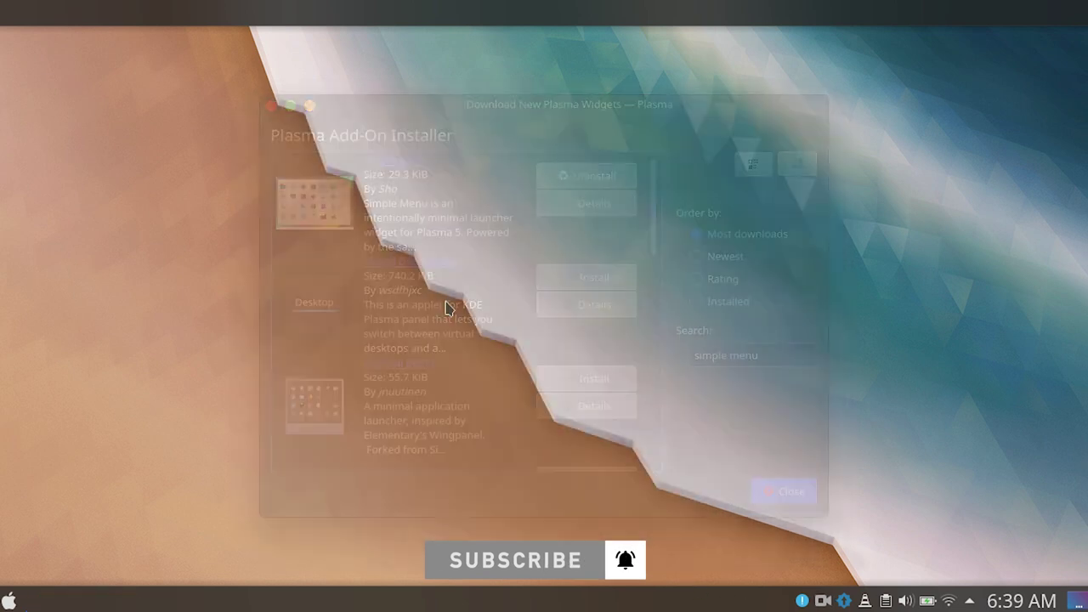
Step: Find the Simple Menu widget among the installed widgets and place it at the left end of the new panel
{"action": "right_click", "coordinate": [2, 5]}
{"action": "left_click", "coordinate": [54, 36]}
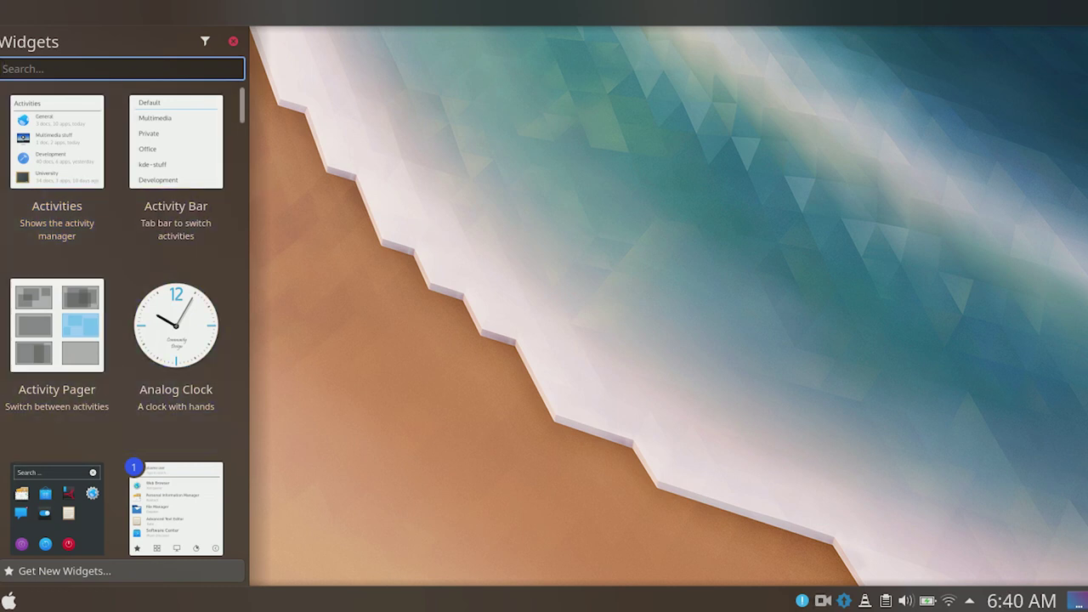
{"action": "type", "text": "simple"}
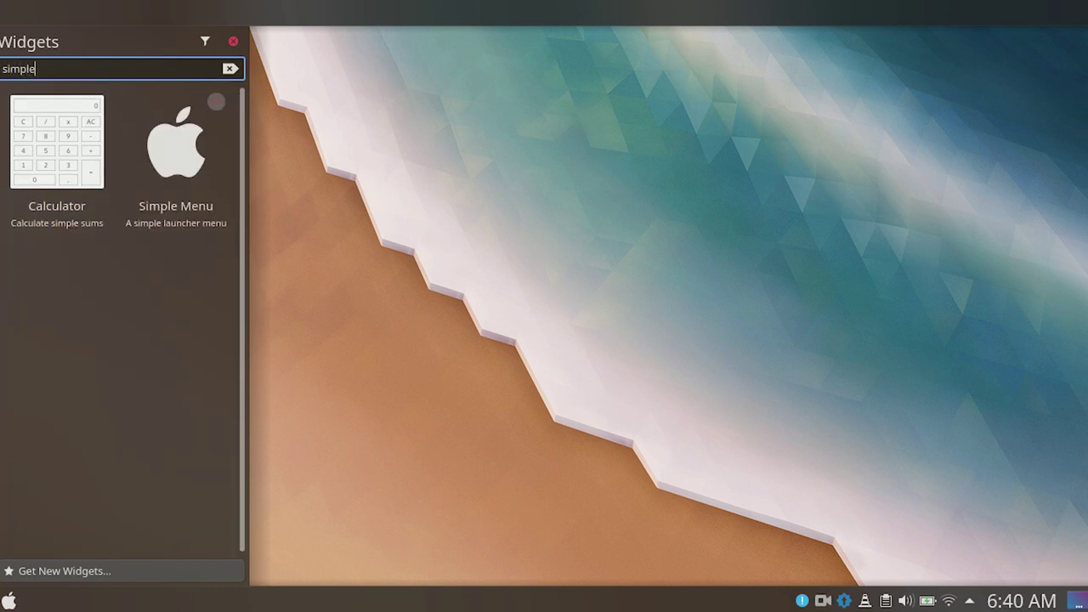
{"action": "left_click_drag", "start_coordinate": [176, 153], "coordinate": [10, 7]}
{"action": "left_click_drag", "start_coordinate": [176, 149], "coordinate": [5, 11]}
{"action": "left_click_drag", "start_coordinate": [110, 132], "coordinate": [8, 10]}
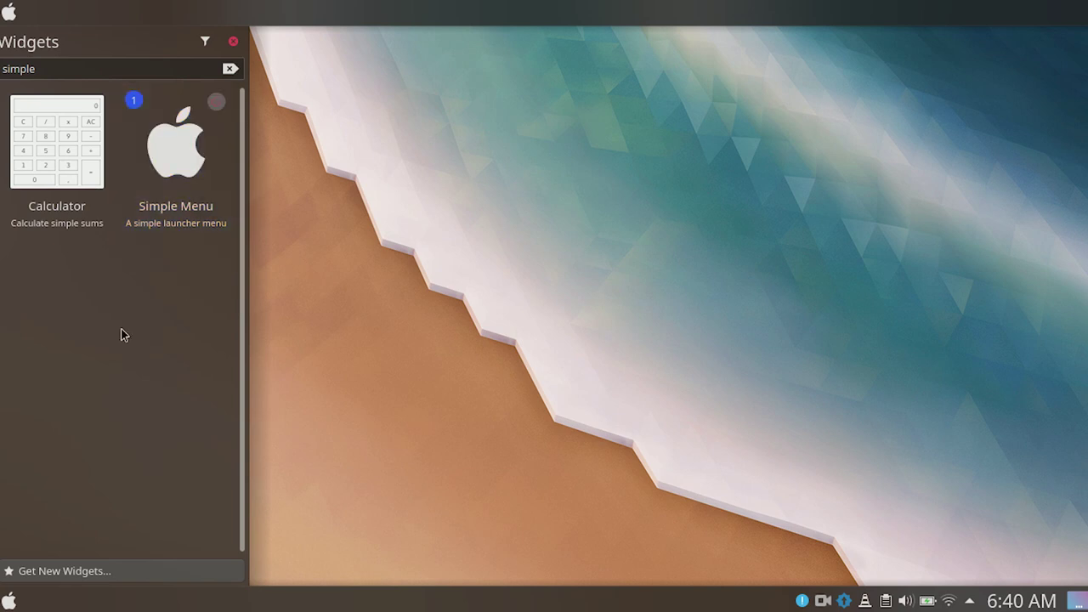
Step: Find the Application title widget and place it directly after the Simple Menu launcher on the new panel
{"action": "left_click", "coordinate": [35, 69]}
{"action": "left_click_drag", "start_coordinate": [35, 69], "coordinate": [1, 80]}
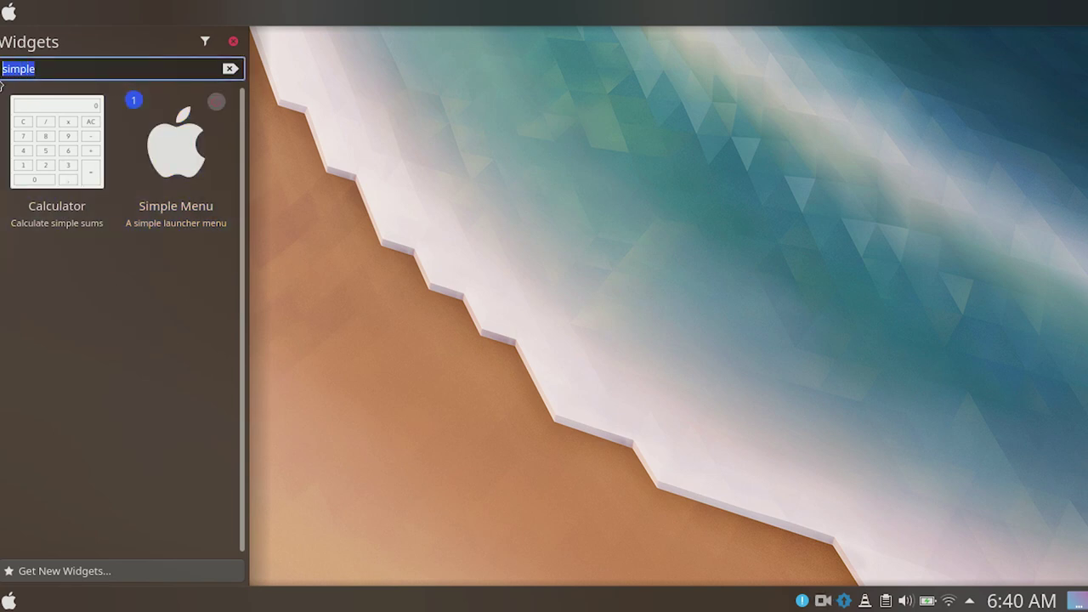
{"action": "type", "text": "app"}
{"action": "key", "text": "BackSpace"}
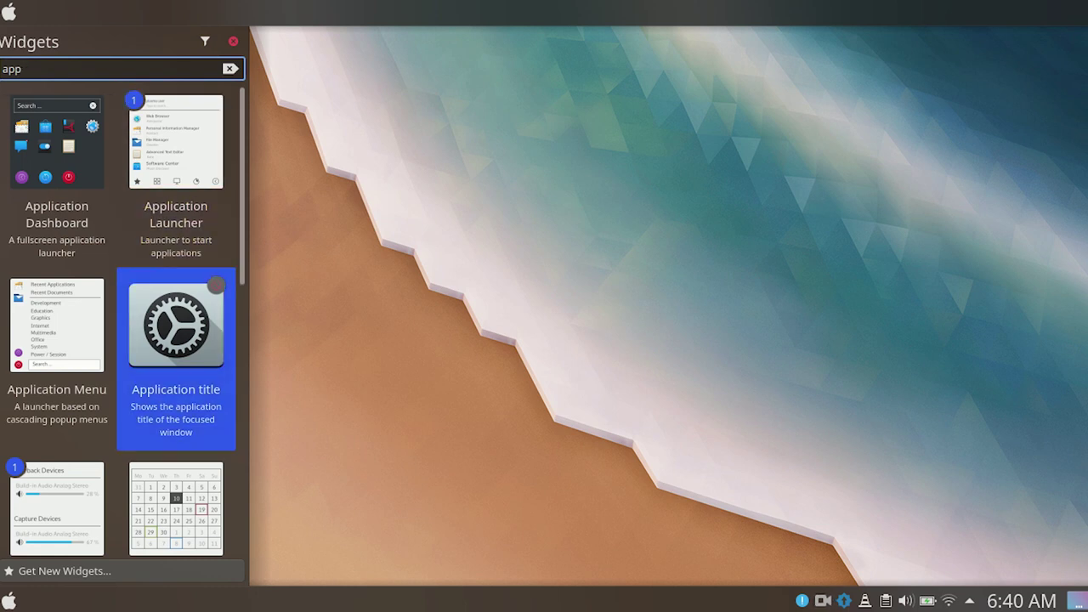
{"action": "left_click_drag", "start_coordinate": [176, 327], "coordinate": [38, 12]}
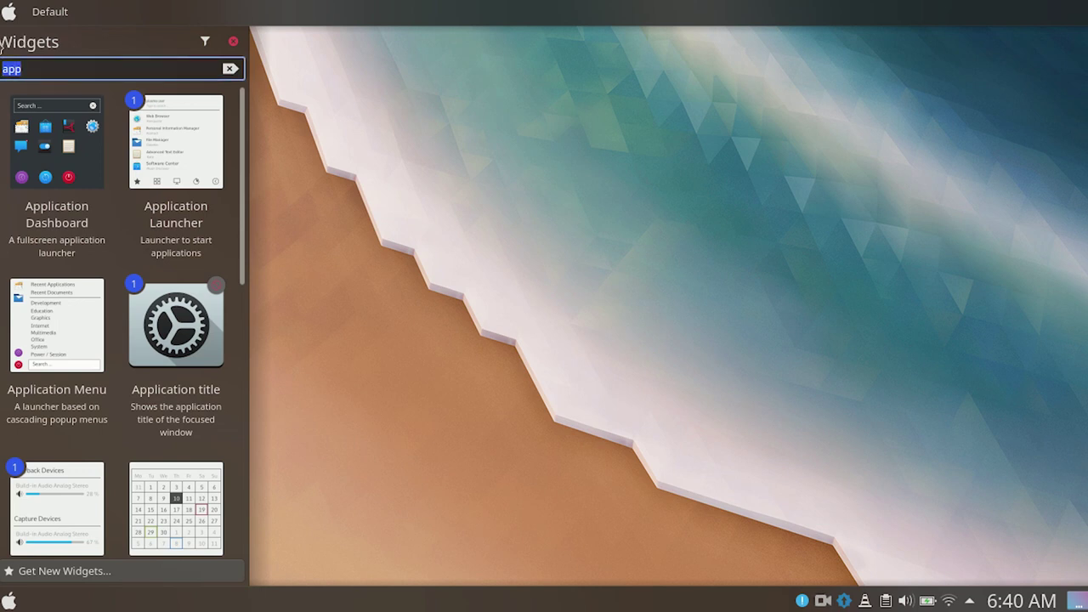
Step: Find the Global Menu widget and place it after the application title on the new panel
{"action": "type", "text": "global"}
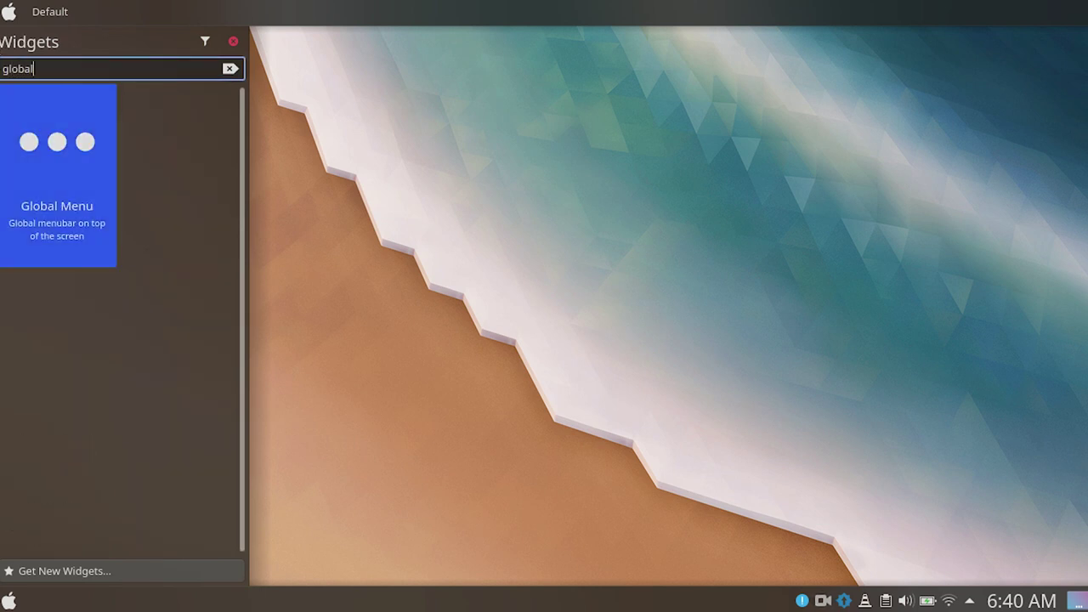
{"action": "left_click_drag", "start_coordinate": [57, 158], "coordinate": [102, 6]}
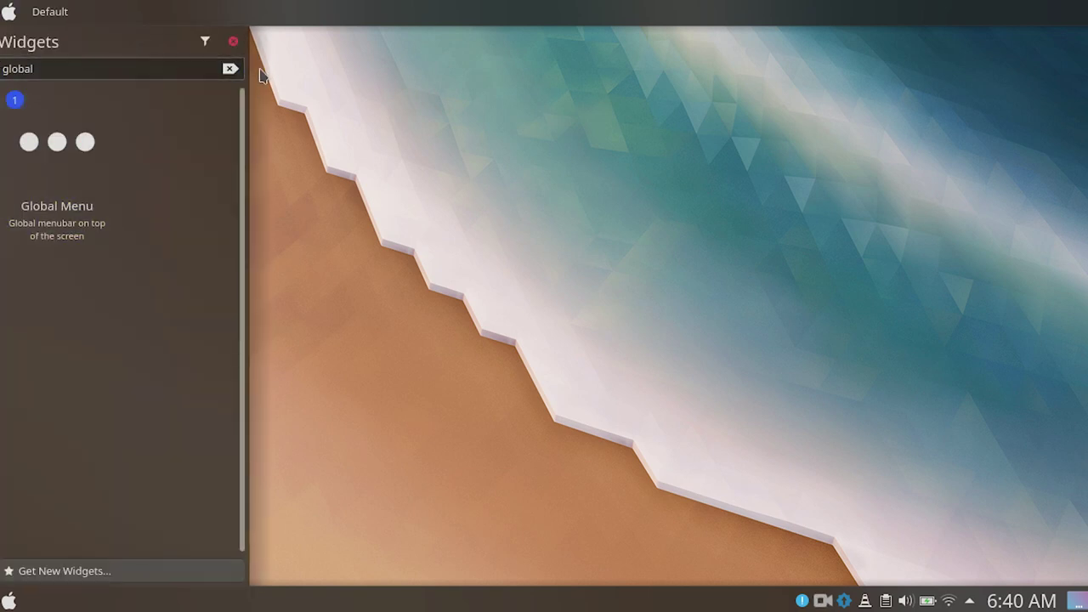
Step: Find the Notifications widget and place it at the right end of the new panel
{"action": "left_click", "coordinate": [229, 68]}
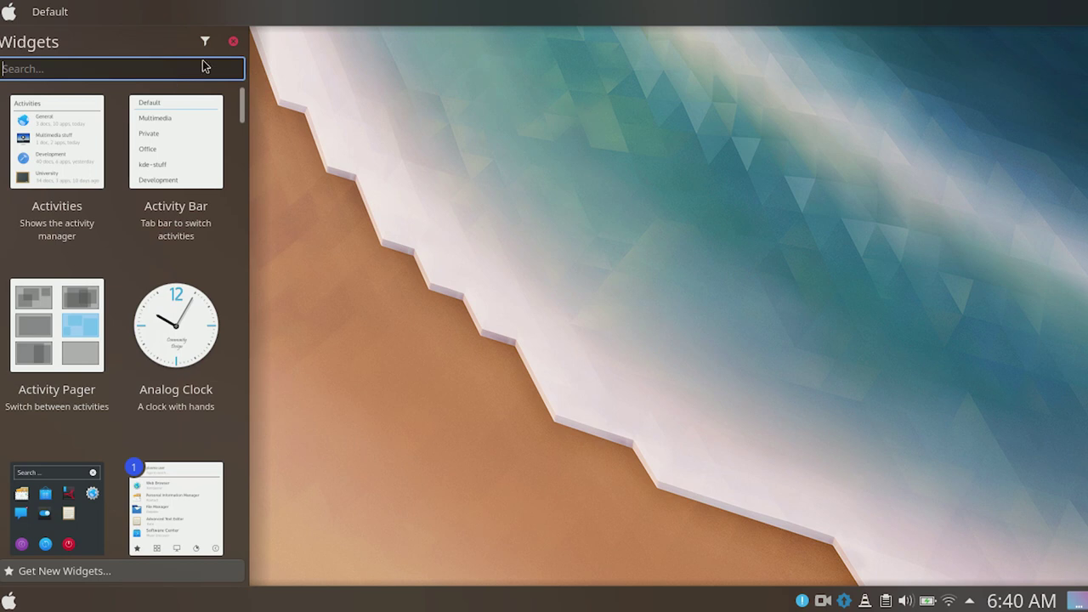
{"action": "type", "text": "chil"}
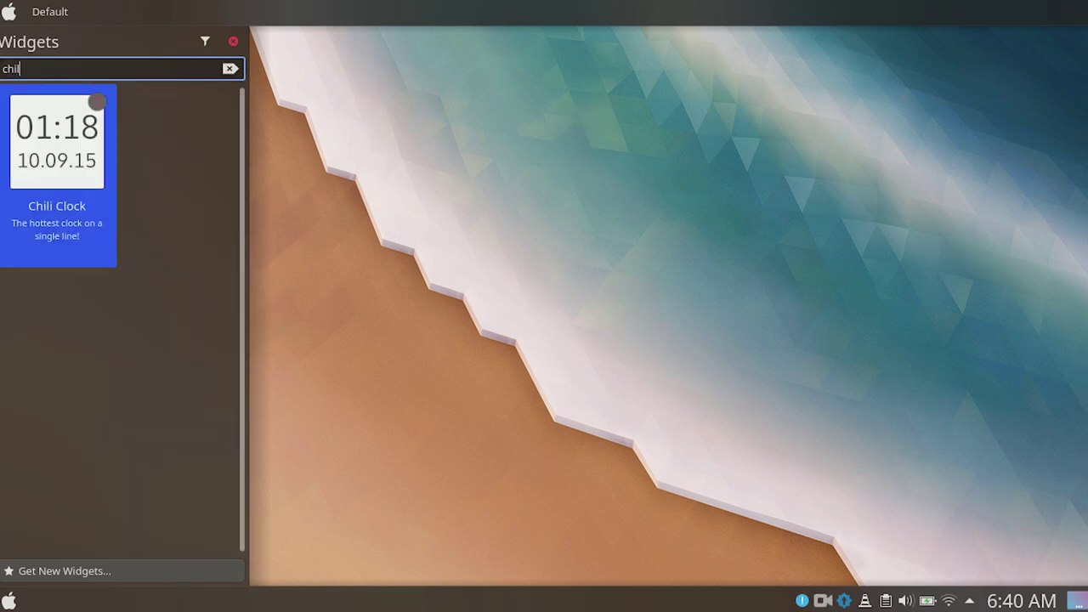
{"action": "double_click", "coordinate": [2, 68]}
{"action": "type", "text": "noti"}
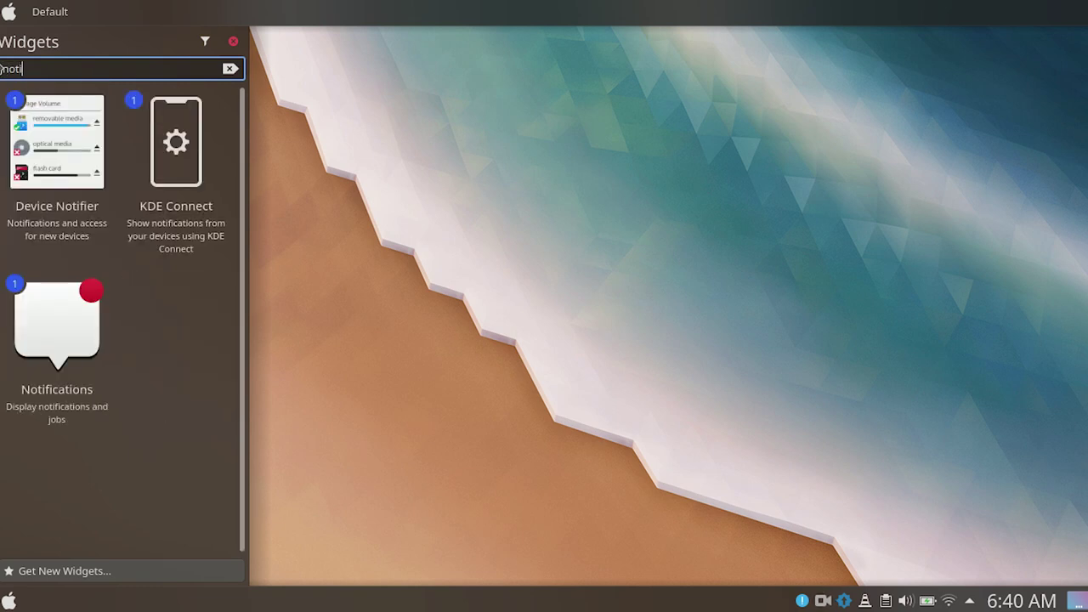
{"action": "key", "text": "Return"}
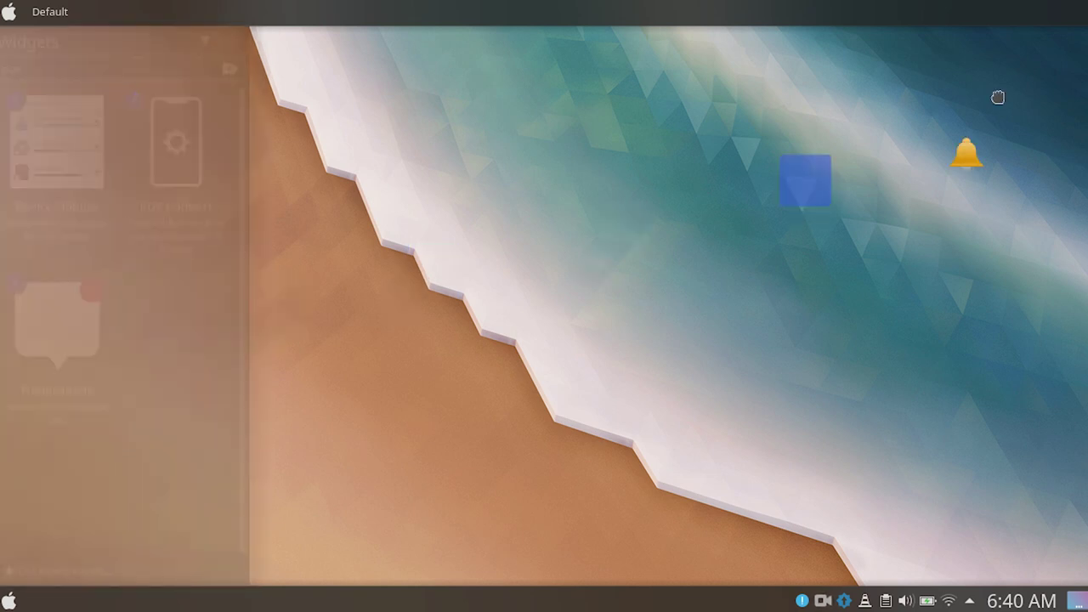
Step: Find the Search widget and place it just before the notifications icon on the new panel
{"action": "double_click", "coordinate": [2, 68]}
{"action": "type", "text": "sear"}
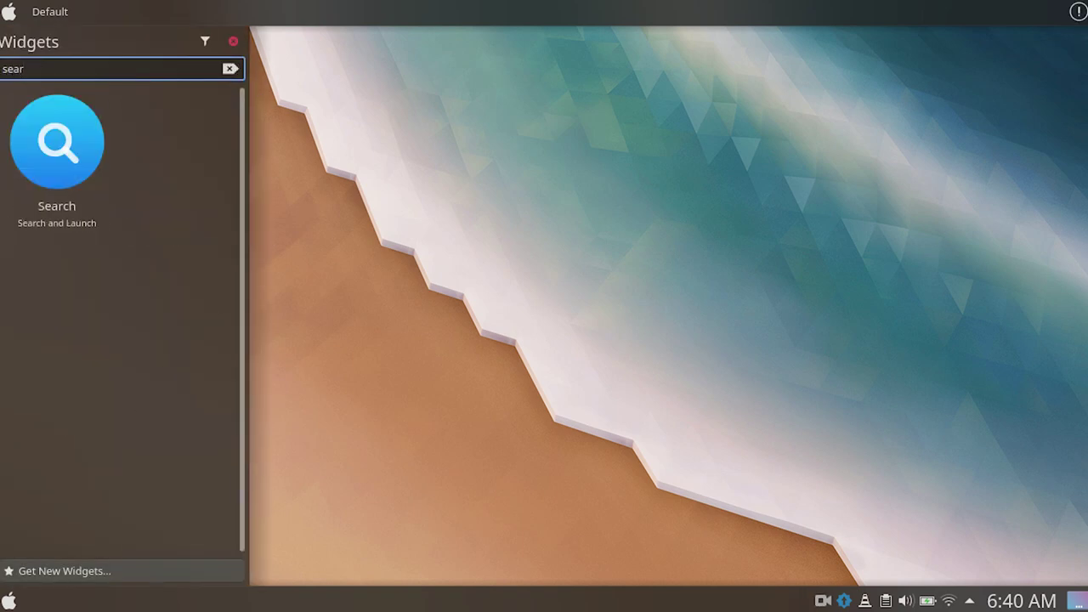
{"action": "key", "text": "Return"}
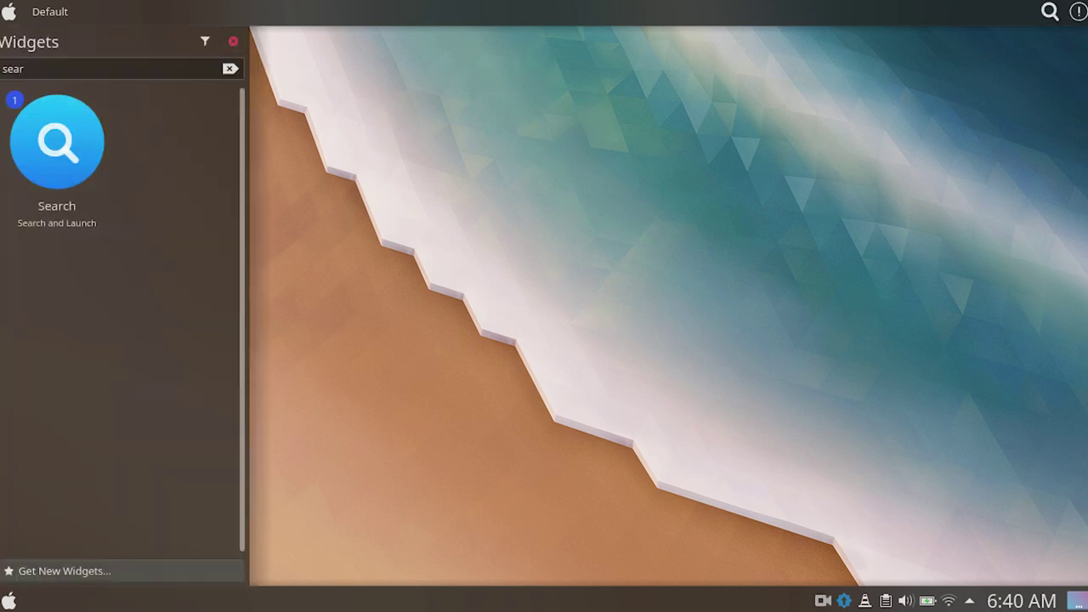
Step: Find the Chili Clock widget and place it just before the search icon on the new panel
{"action": "key", "text": "ctrl+a"}
{"action": "key", "text": "BackSpace"}
{"action": "type", "text": "chili"}
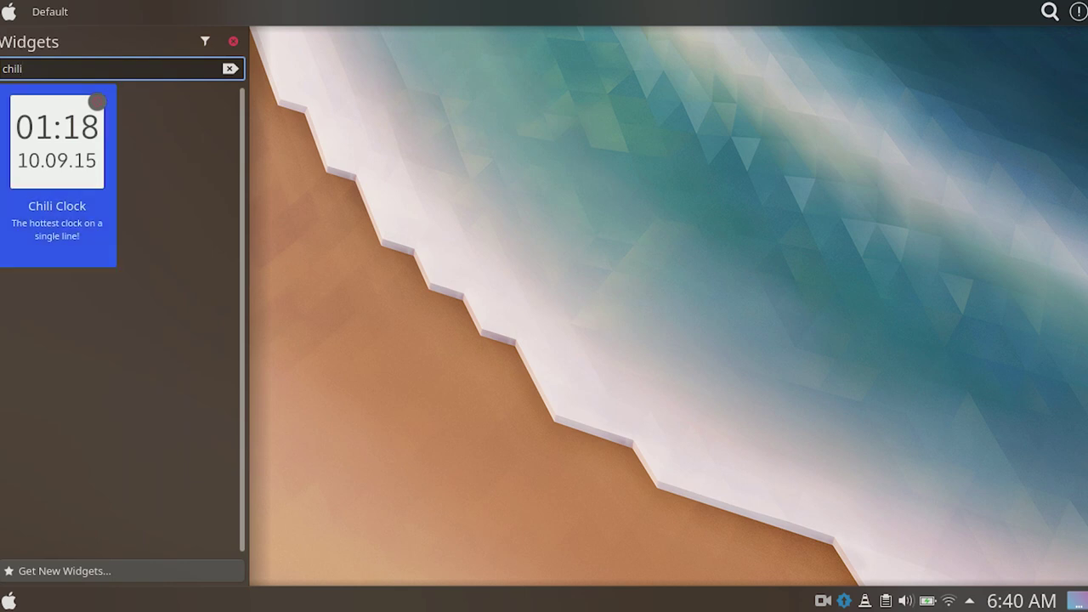
{"action": "left_click_drag", "start_coordinate": [57, 140], "coordinate": [1004, 10]}
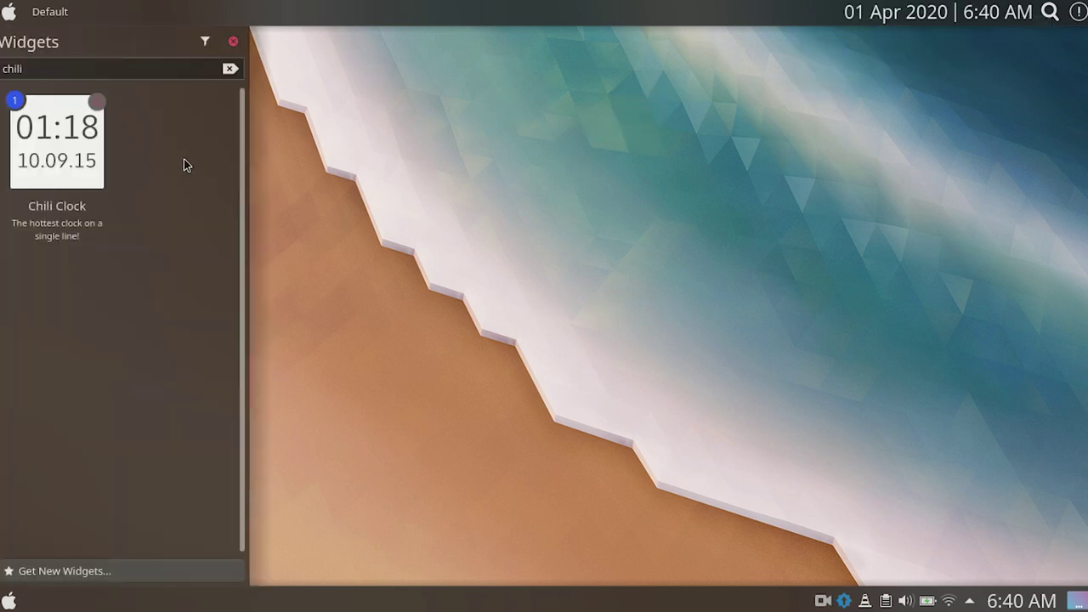
Step: Find the Audio Volume widget and place it just before the Chili Clock on the new panel
{"action": "left_click", "coordinate": [230, 68]}
{"action": "type", "text": "a"}
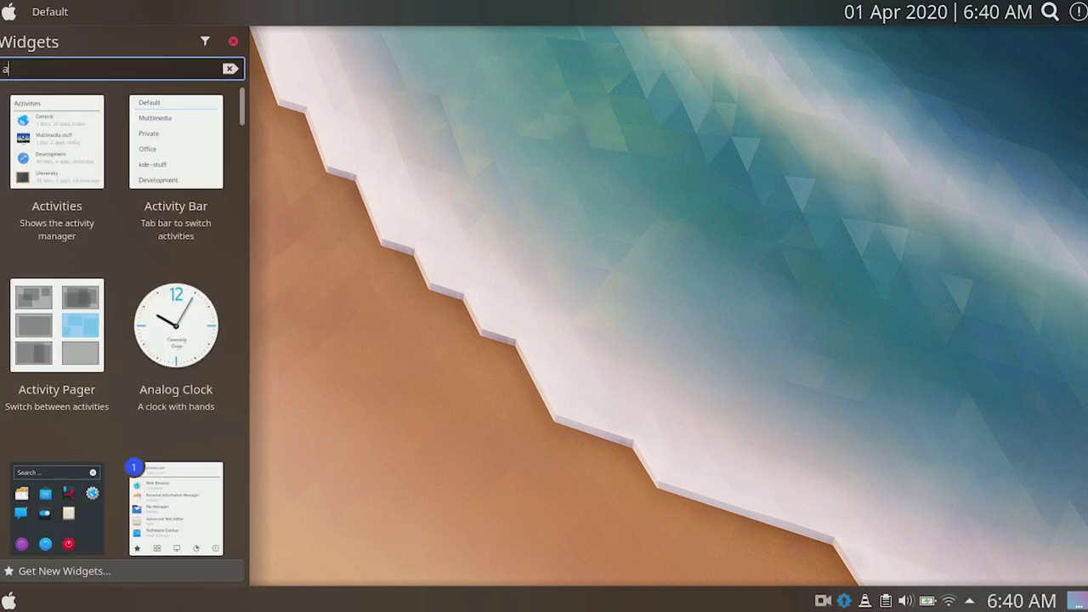
{"action": "type", "text": "djus"}
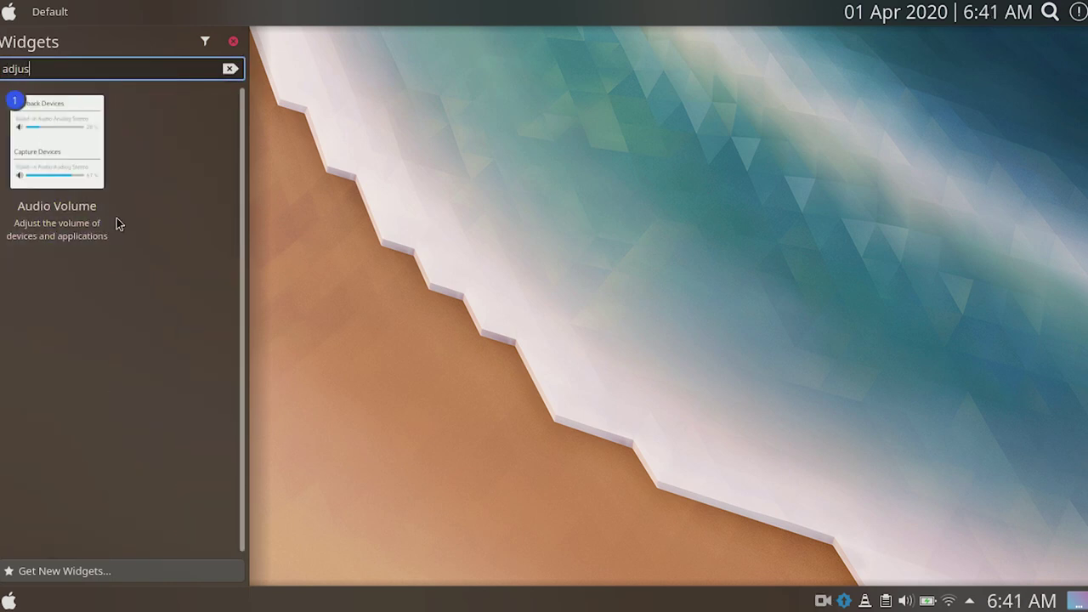
{"action": "left_click_drag", "start_coordinate": [56, 141], "coordinate": [772, 20]}
Step: Find the Networks widget and place it just before the audio volume icon on the new panel
{"action": "left_click_drag", "start_coordinate": [127, 71], "coordinate": [1, 71]}
{"action": "type", "text": "netwo"}
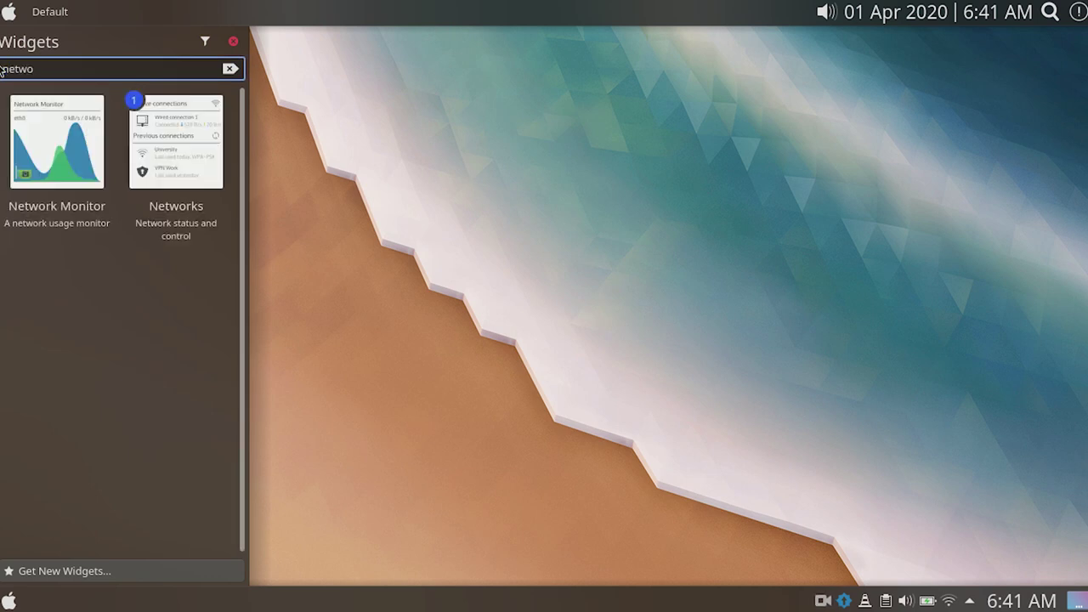
{"action": "left_click_drag", "start_coordinate": [176, 141], "coordinate": [754, 8]}
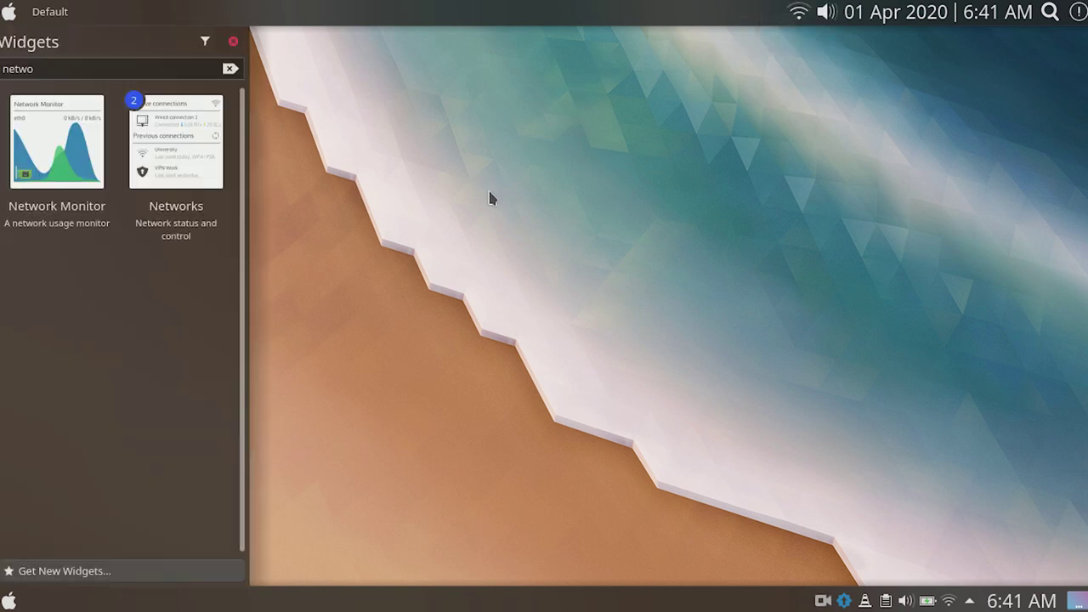
Step: Find the System Tray widget, place it just before the networks icon on the top panel, and close the widget list
{"action": "left_click", "coordinate": [170, 70]}
{"action": "key", "text": "ctrl+a"}
{"action": "key", "text": "BackSpace"}
{"action": "type", "text": "syst"}
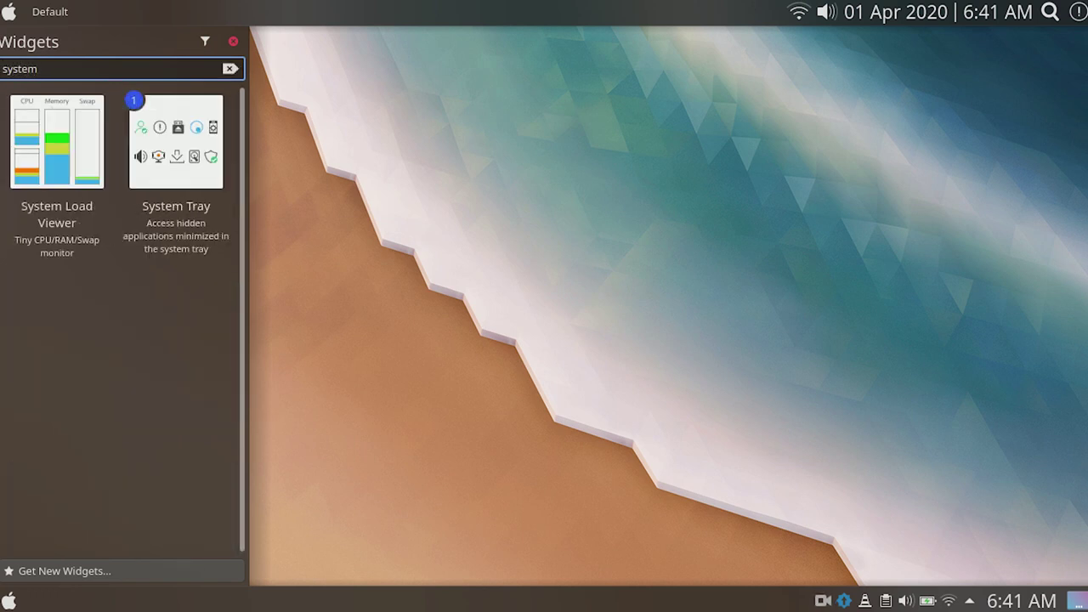
{"action": "left_click_drag", "start_coordinate": [176, 141], "coordinate": [767, 10]}
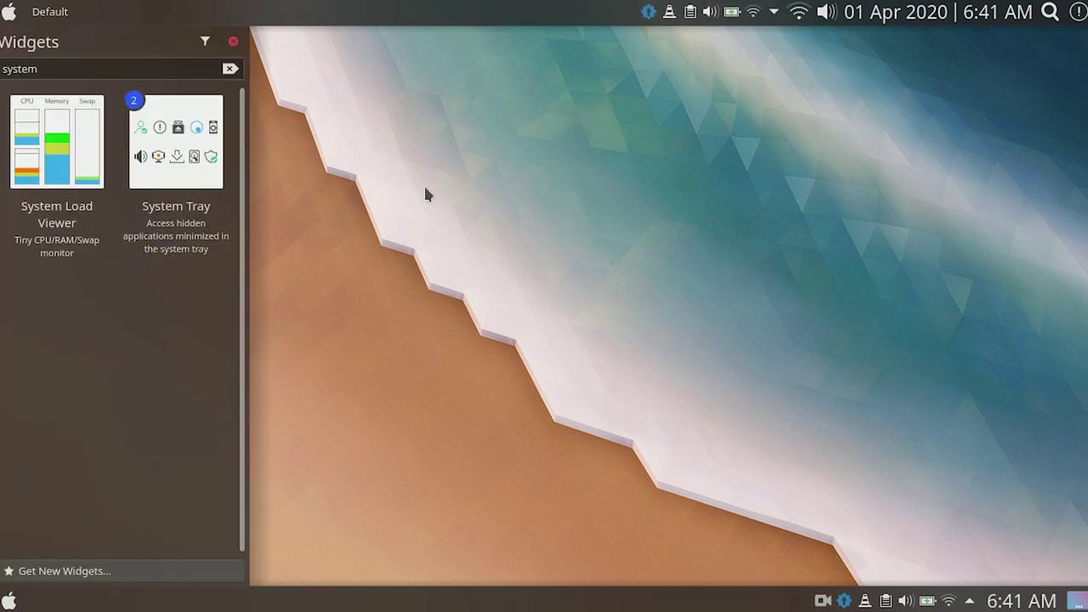
{"action": "left_click", "coordinate": [233, 40]}
Step: Put the top panel into edit mode and open the Application title widget's settings
{"action": "right_click", "coordinate": [222, 12]}
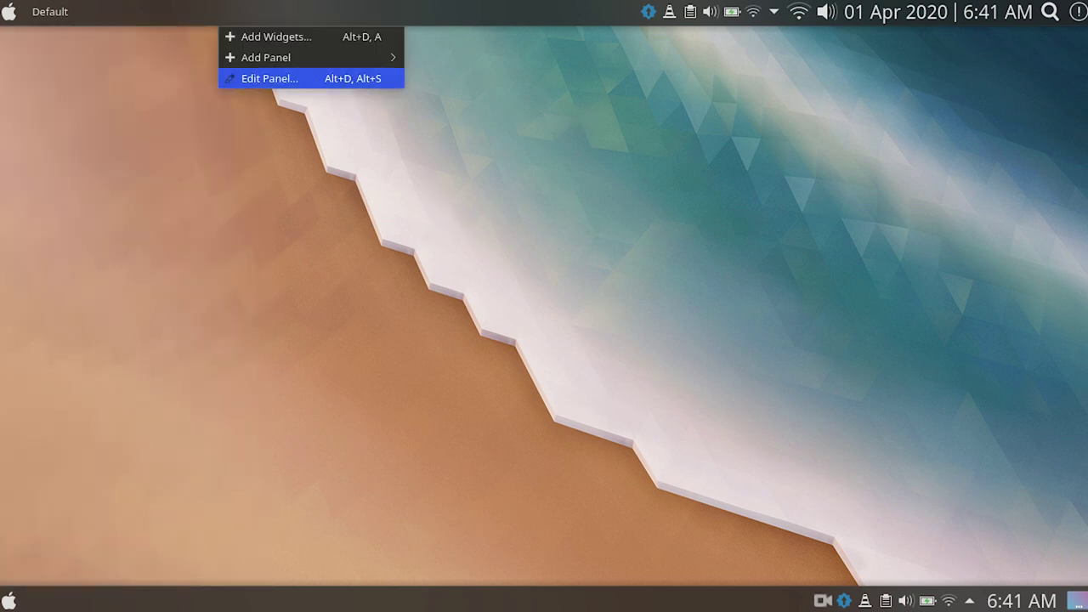
{"action": "left_click", "coordinate": [255, 78]}
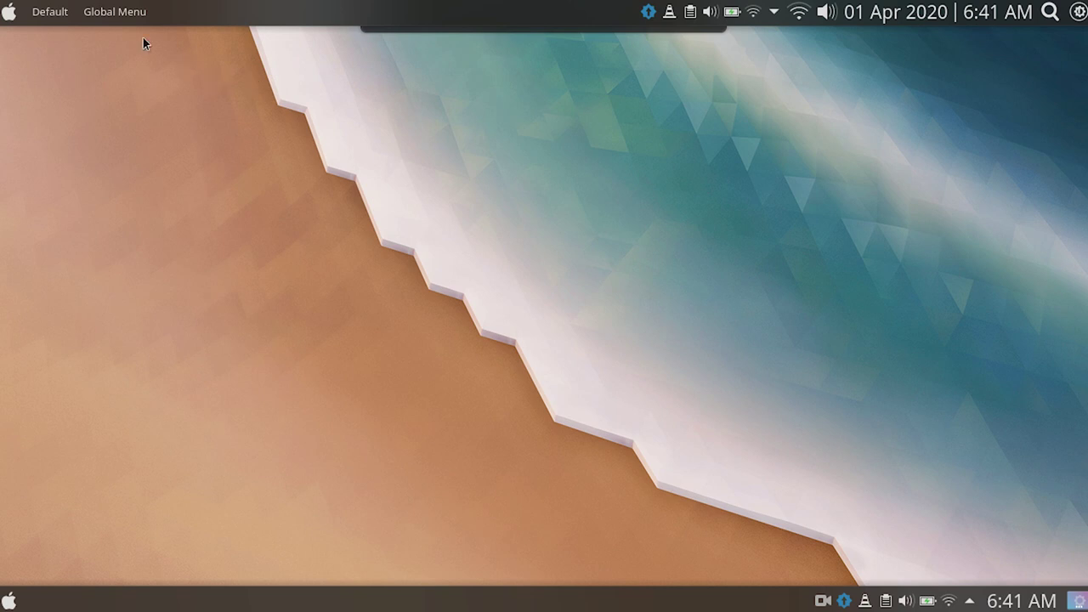
{"action": "right_click", "coordinate": [44, 15]}
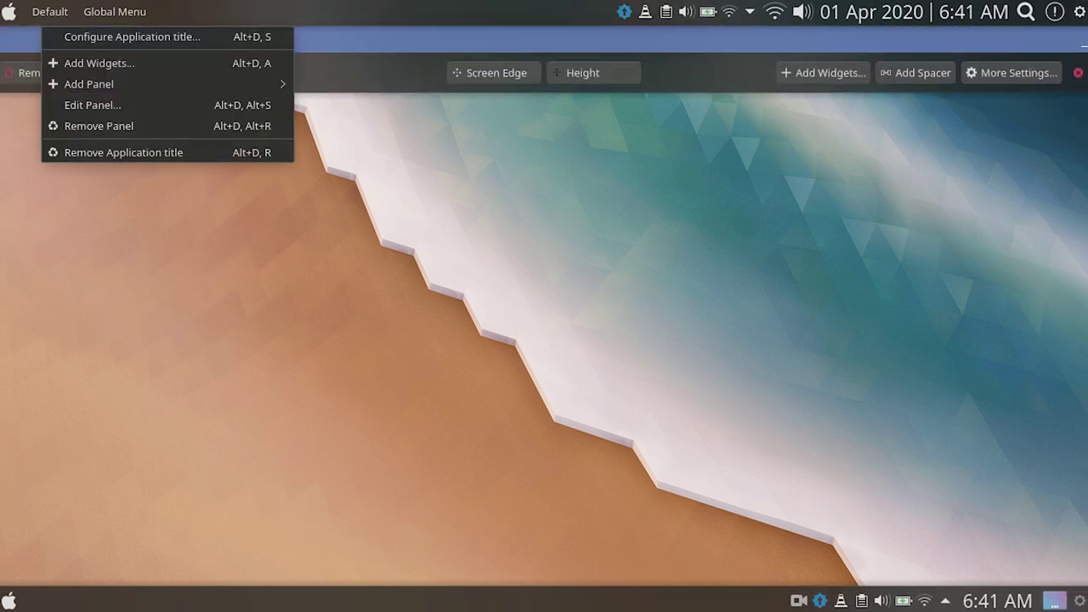
{"action": "key", "text": "Escape"}
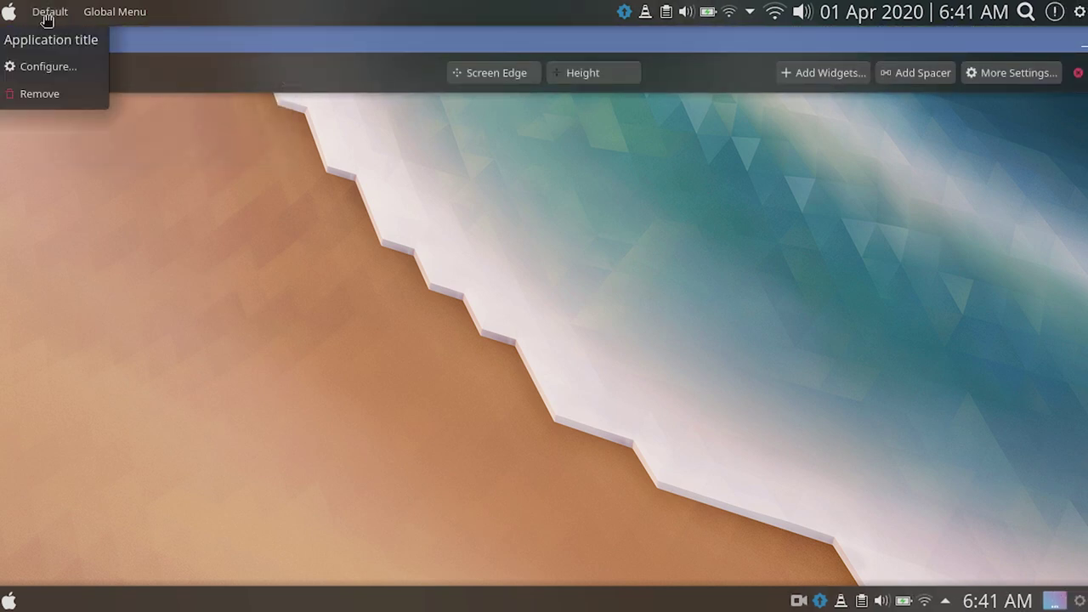
{"action": "right_click", "coordinate": [50, 15]}
{"action": "left_click", "coordinate": [132, 108]}
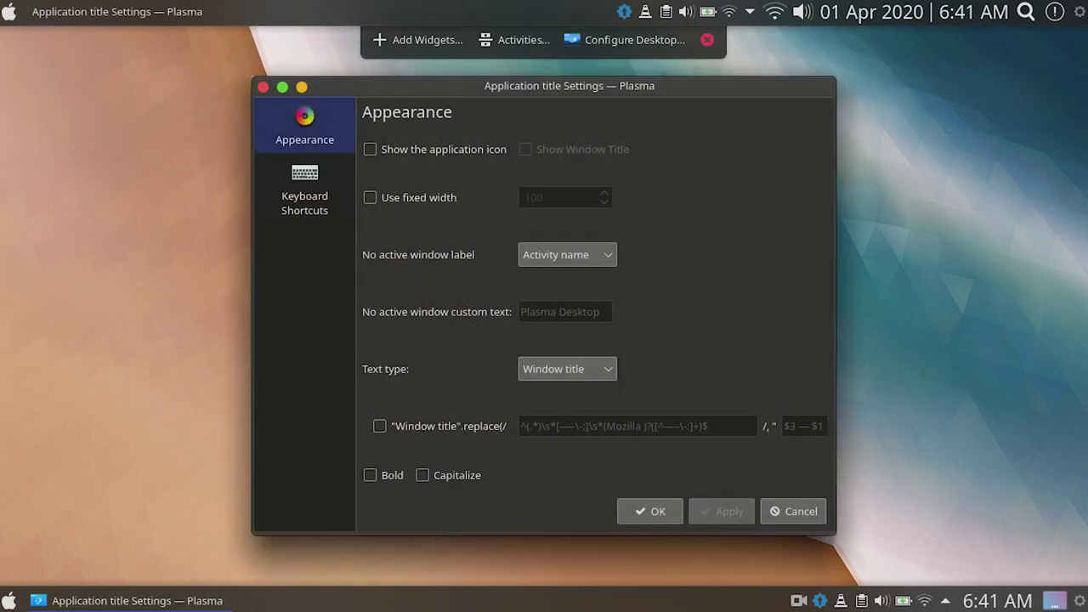
Step: Set the no active window label to custom text, enter Finder as that text, and apply it
{"action": "left_click", "coordinate": [567, 254]}
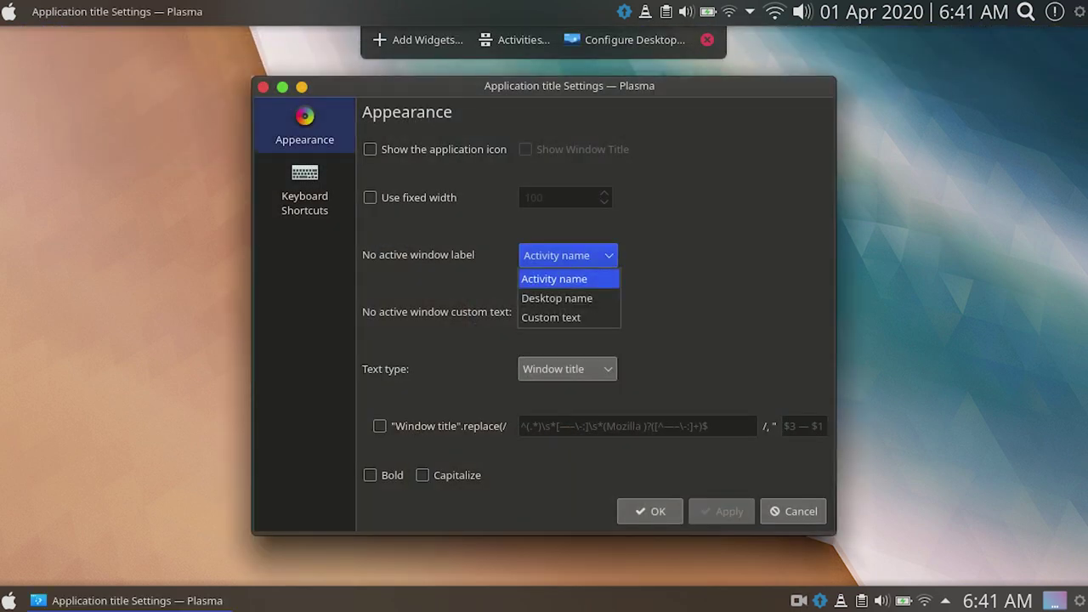
{"action": "left_click", "coordinate": [561, 298]}
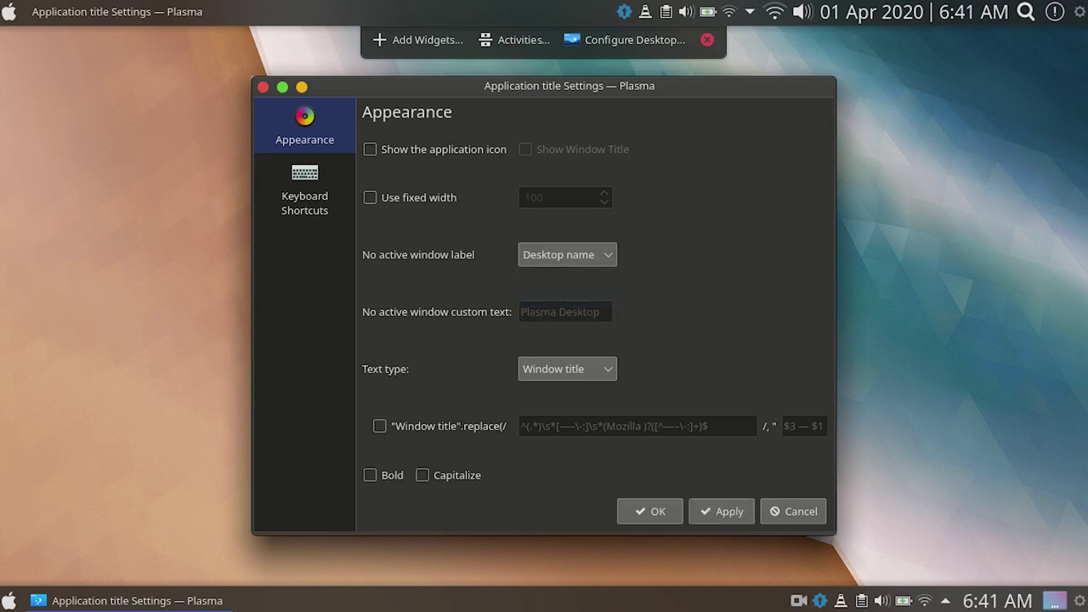
{"action": "left_click", "coordinate": [567, 255]}
{"action": "left_click", "coordinate": [560, 315]}
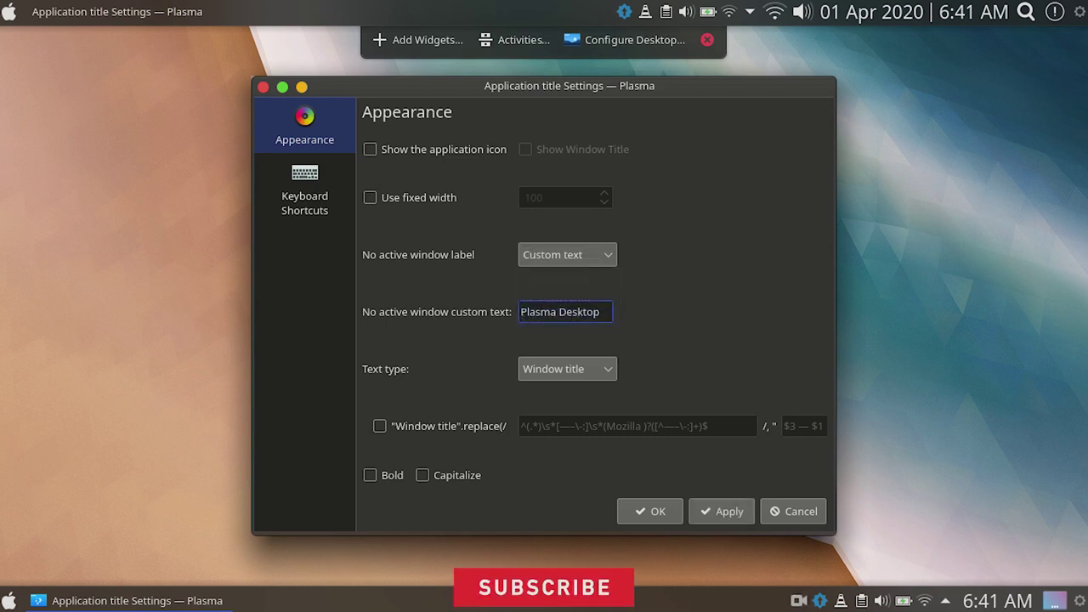
{"action": "type", "text": "i"}
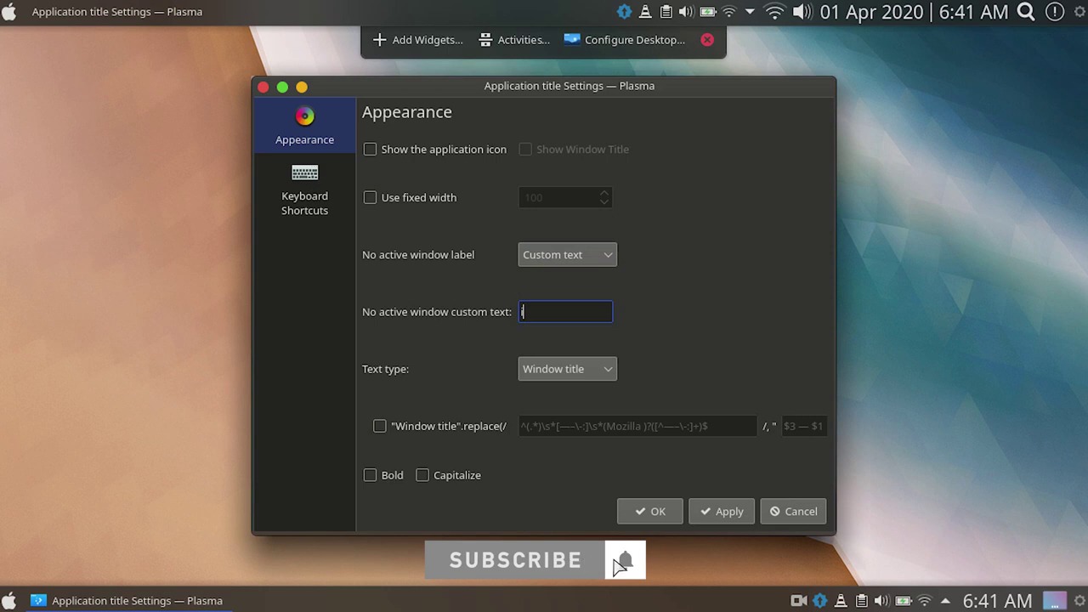
{"action": "type", "text": "Finder"}
{"action": "left_click", "coordinate": [528, 312]}
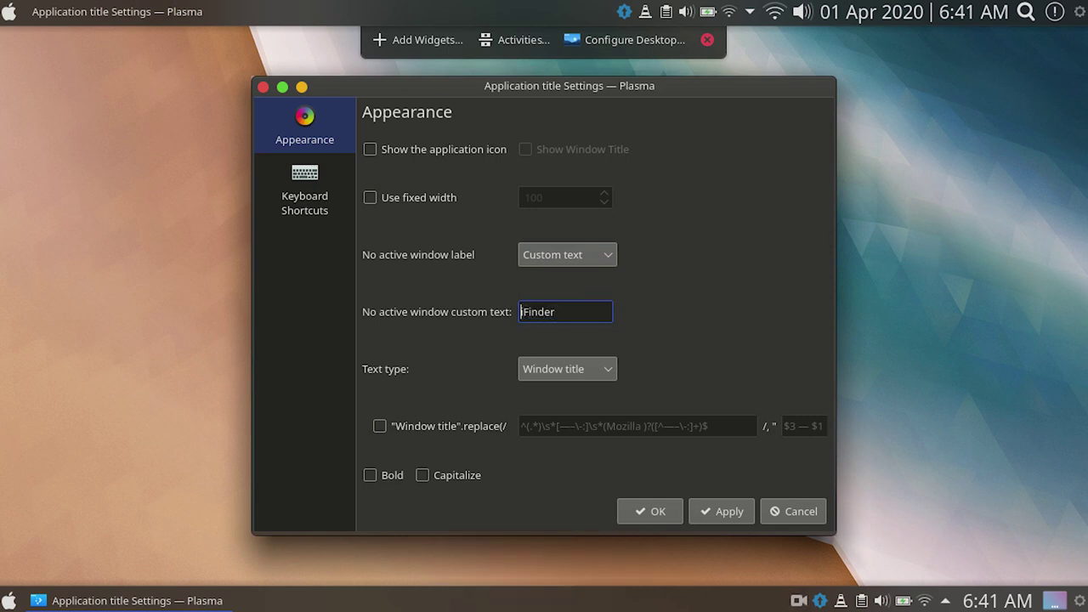
{"action": "key", "text": "BackSpace"}
{"action": "key", "text": "ctrl+a"}
{"action": "left_click", "coordinate": [721, 511]}
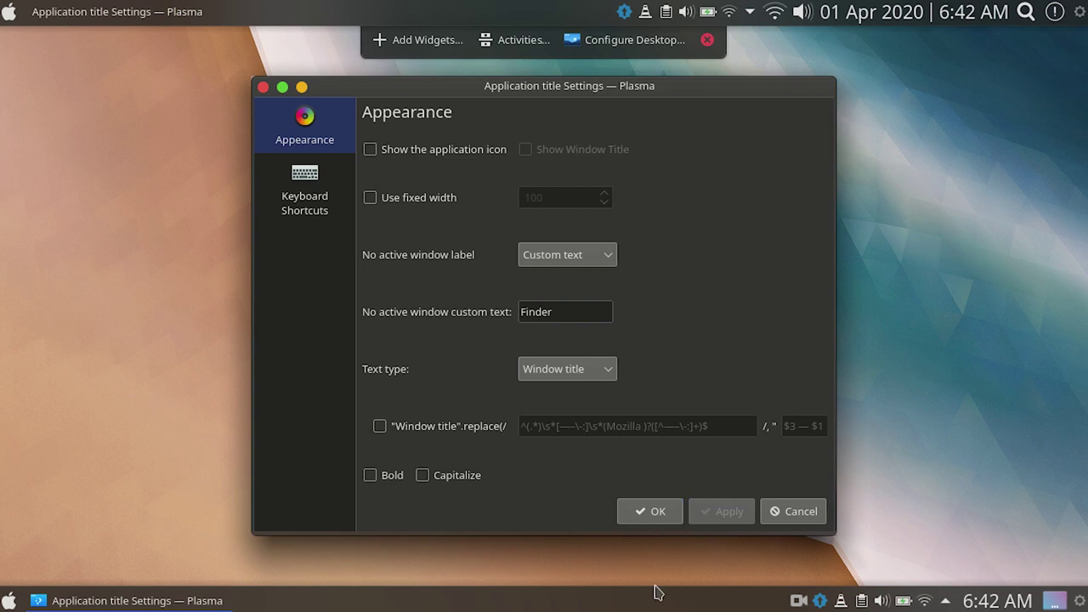
Step: Make the application title text bold, apply the change and close the settings
{"action": "left_click", "coordinate": [370, 475]}
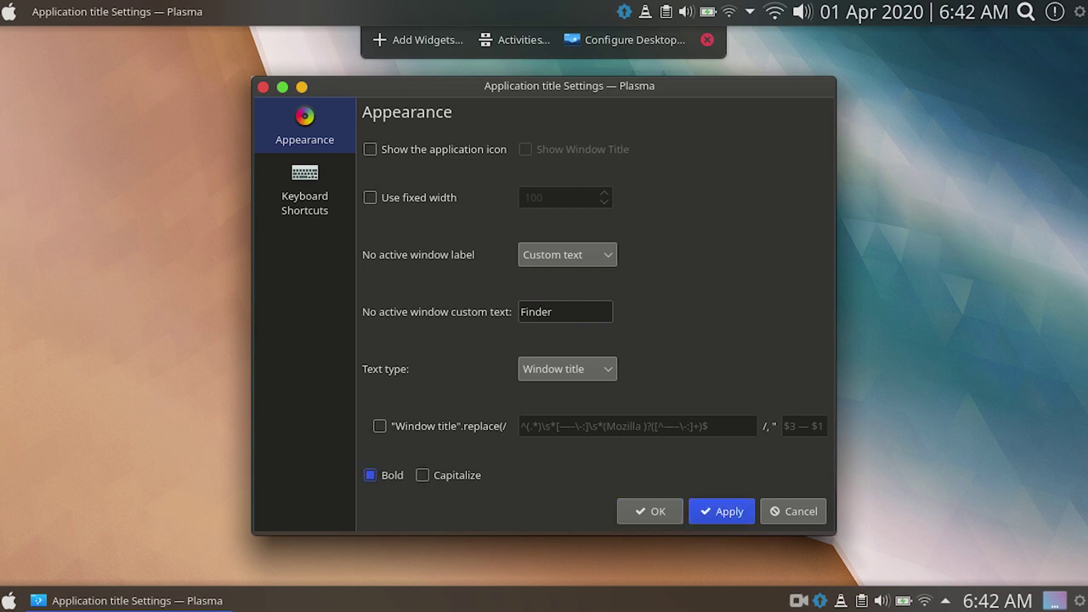
{"action": "left_click", "coordinate": [721, 510]}
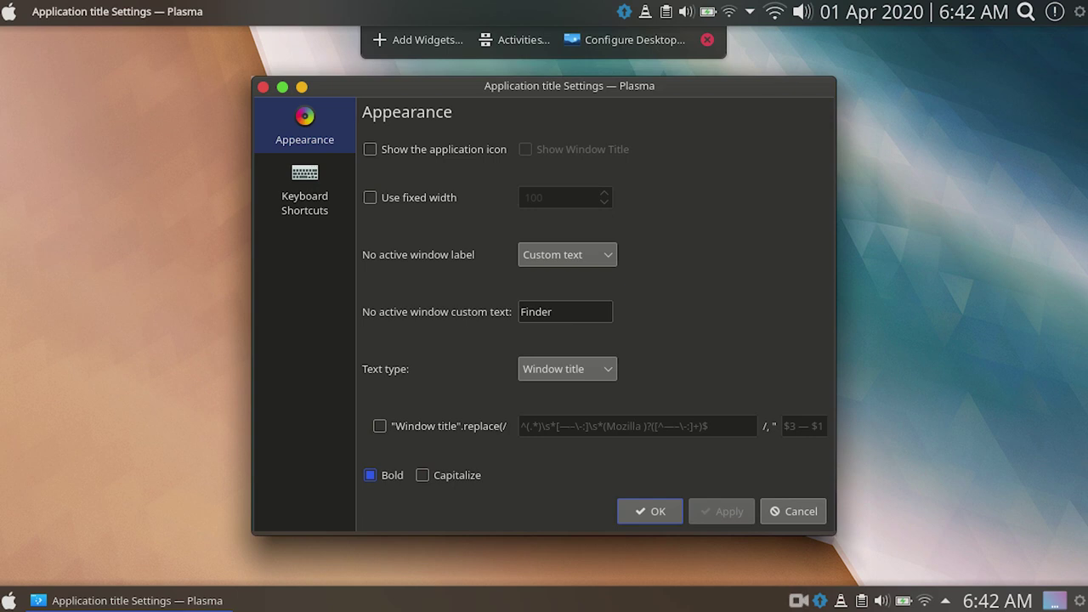
{"action": "left_click", "coordinate": [639, 512]}
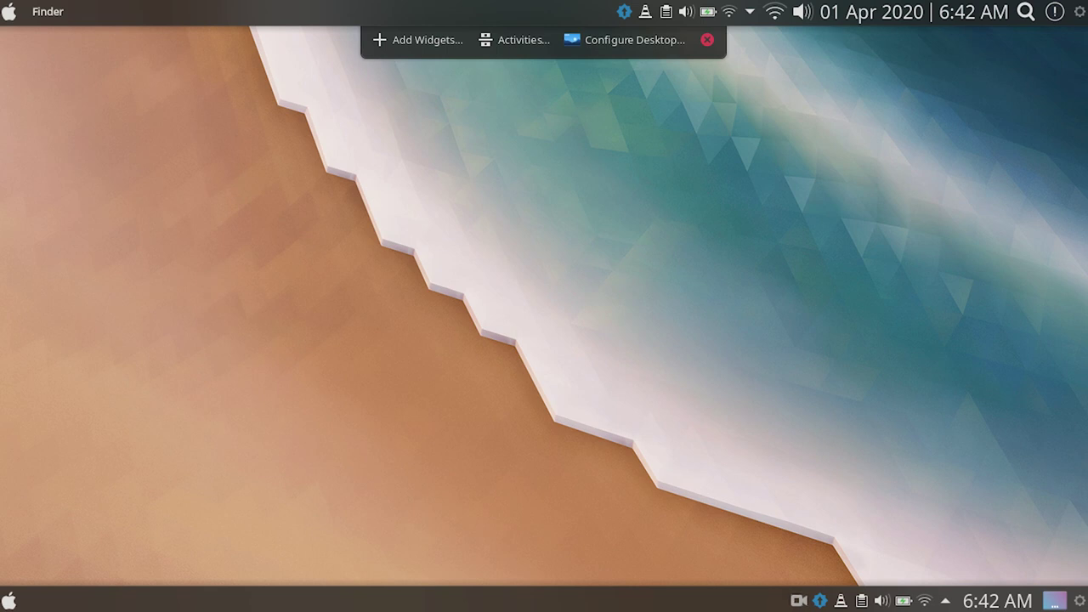
Step: Configure the Chili Clock to use a fixed font size of 14 and save the settings
{"action": "right_click", "coordinate": [913, 12]}
{"action": "key", "text": "Down"}
{"action": "key", "text": "Down"}
{"action": "key", "text": "Down"}
{"action": "key", "text": "Down"}
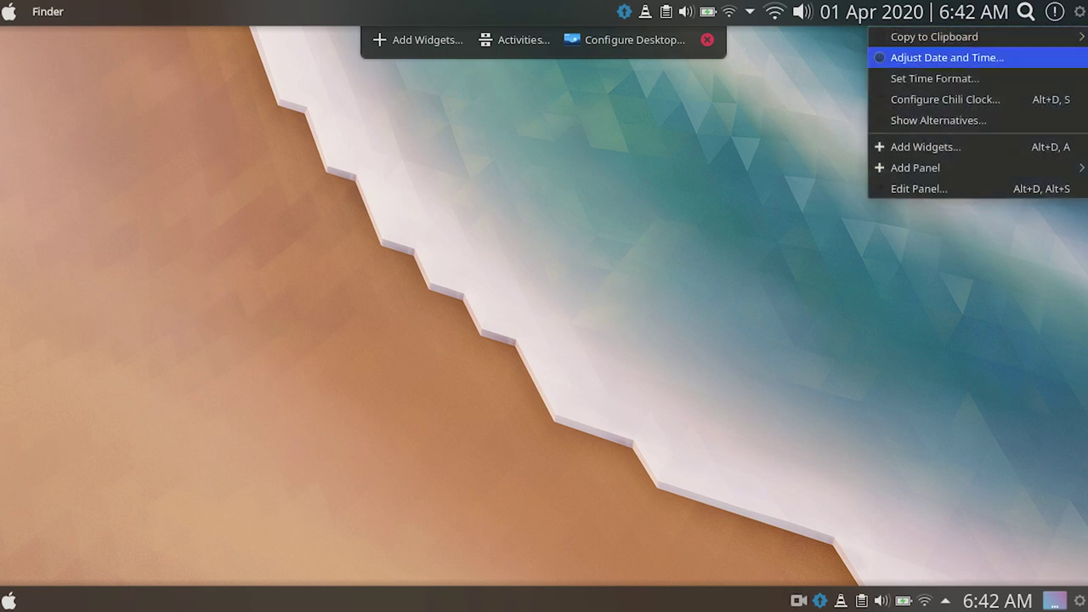
{"action": "key", "text": "Return"}
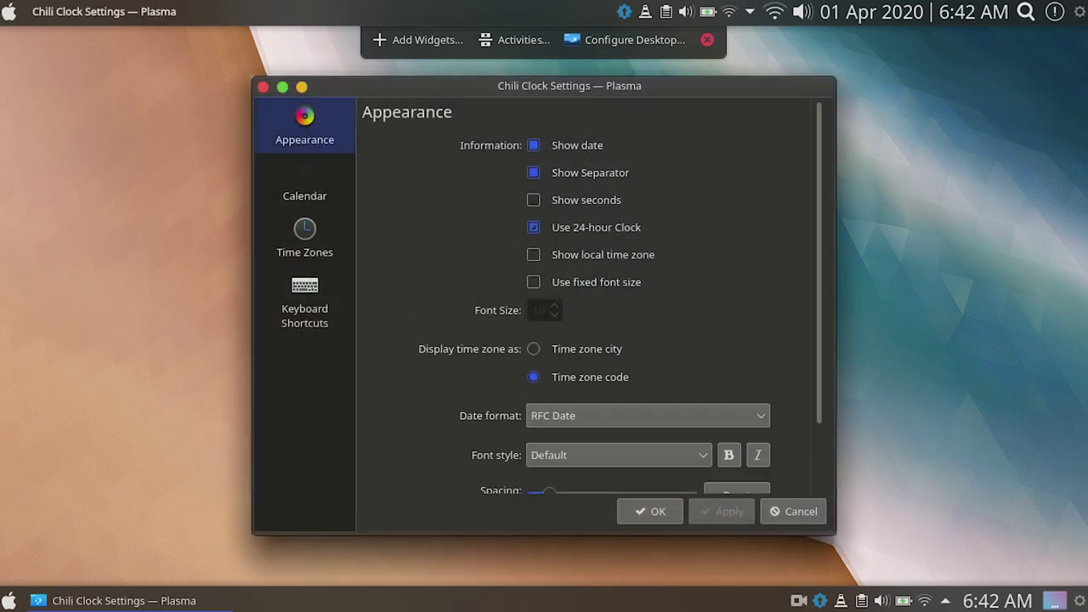
{"action": "key", "text": "space"}
{"action": "key", "text": "Up"}
{"action": "key", "text": "Up"}
{"action": "left_click", "coordinate": [714, 511]}
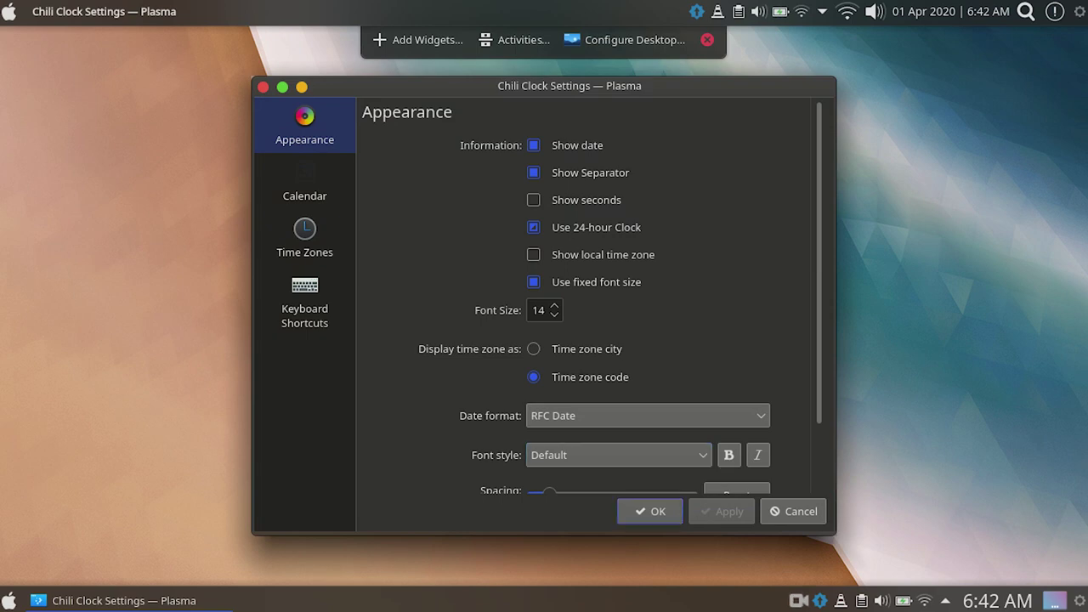
{"action": "left_click", "coordinate": [651, 511]}
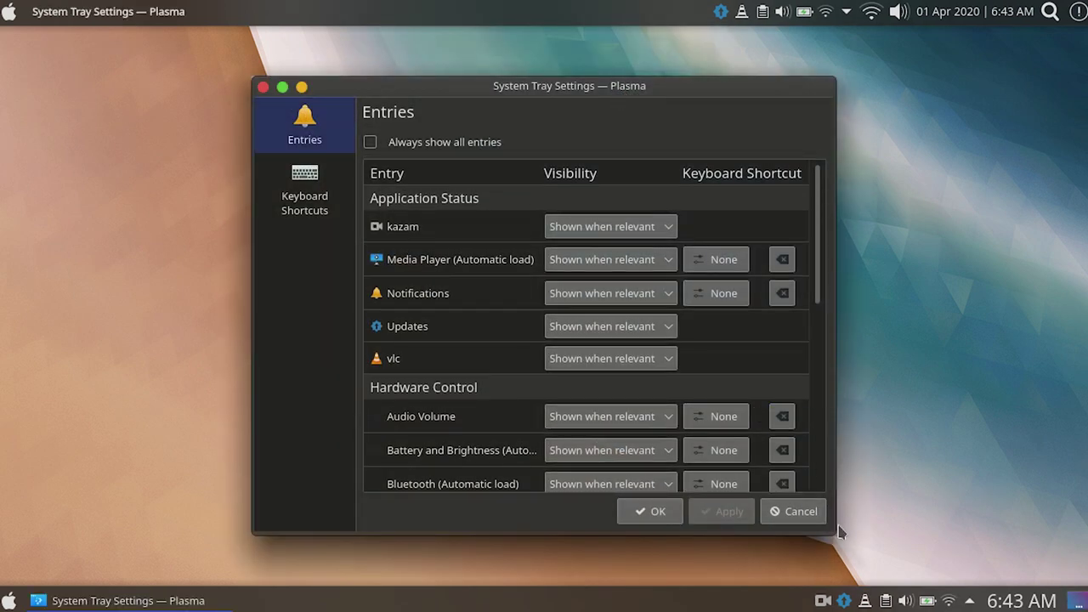
Step: Dismiss the System Tray settings and make the top panel slimmer by reducing its height slightly
{"action": "left_click", "coordinate": [796, 513]}
{"action": "right_click", "coordinate": [479, 13]}
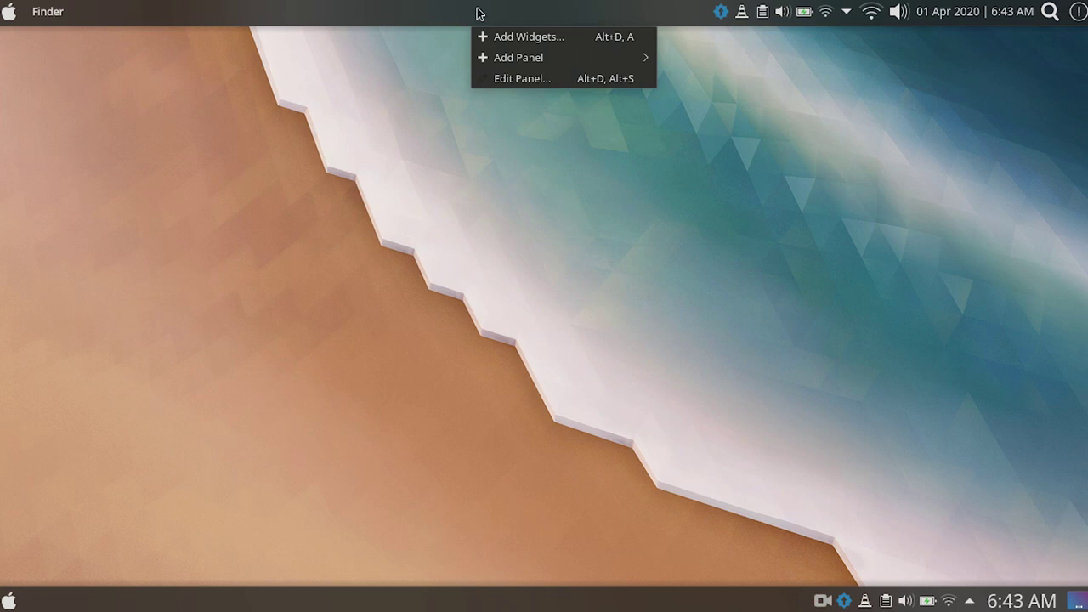
{"action": "right_click", "coordinate": [425, 10]}
{"action": "left_click", "coordinate": [476, 80]}
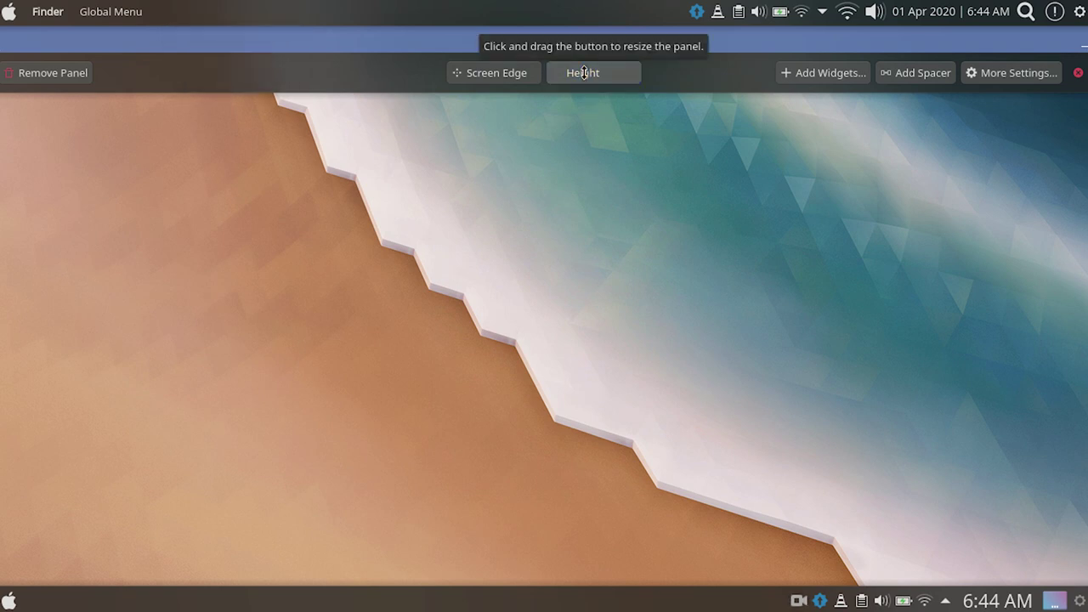
{"action": "left_click_drag", "start_coordinate": [585, 73], "coordinate": [588, 67]}
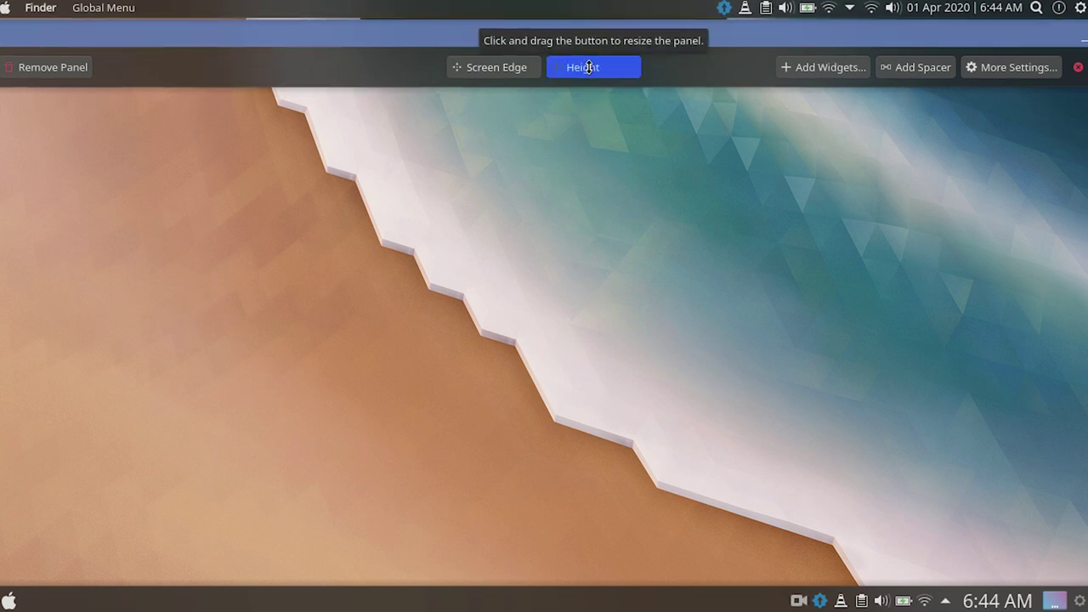
{"action": "left_click_drag", "start_coordinate": [555, 65], "coordinate": [573, 109]}
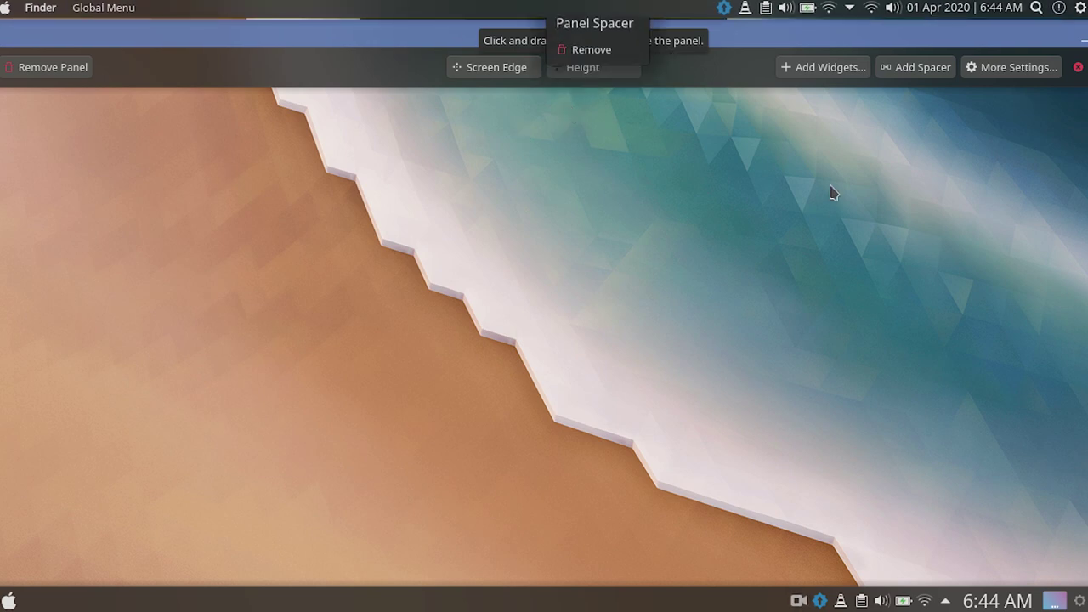
{"action": "left_click", "coordinate": [710, 143]}
Step: Return to editing the top panel and toggle the flexible size option of the spacer after the Global Menu
{"action": "right_click", "coordinate": [371, 170]}
{"action": "left_click", "coordinate": [442, 272]}
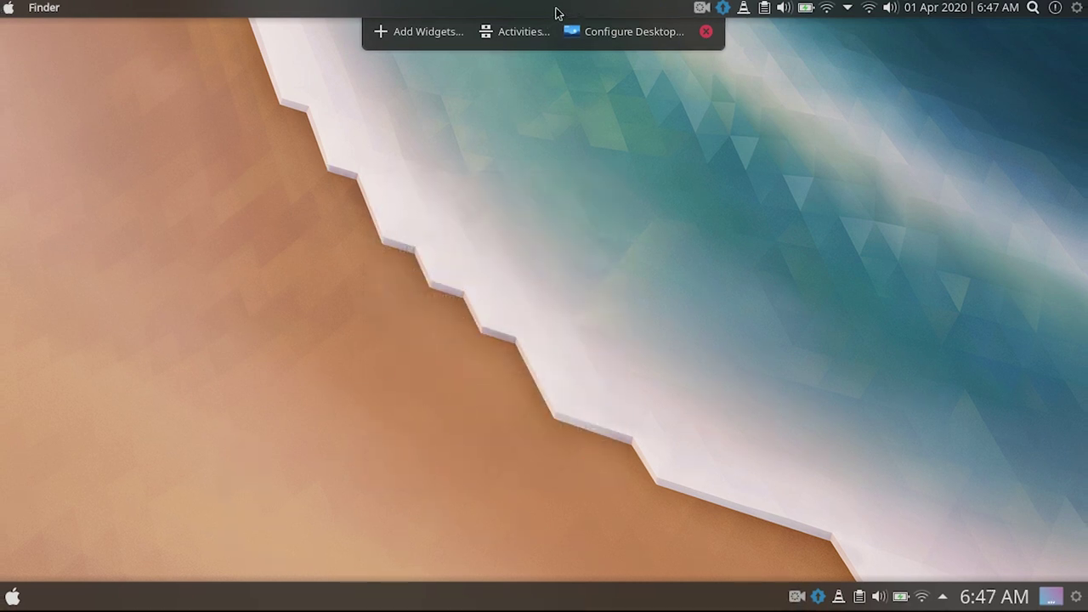
{"action": "right_click", "coordinate": [556, 12]}
{"action": "left_click", "coordinate": [730, 97]}
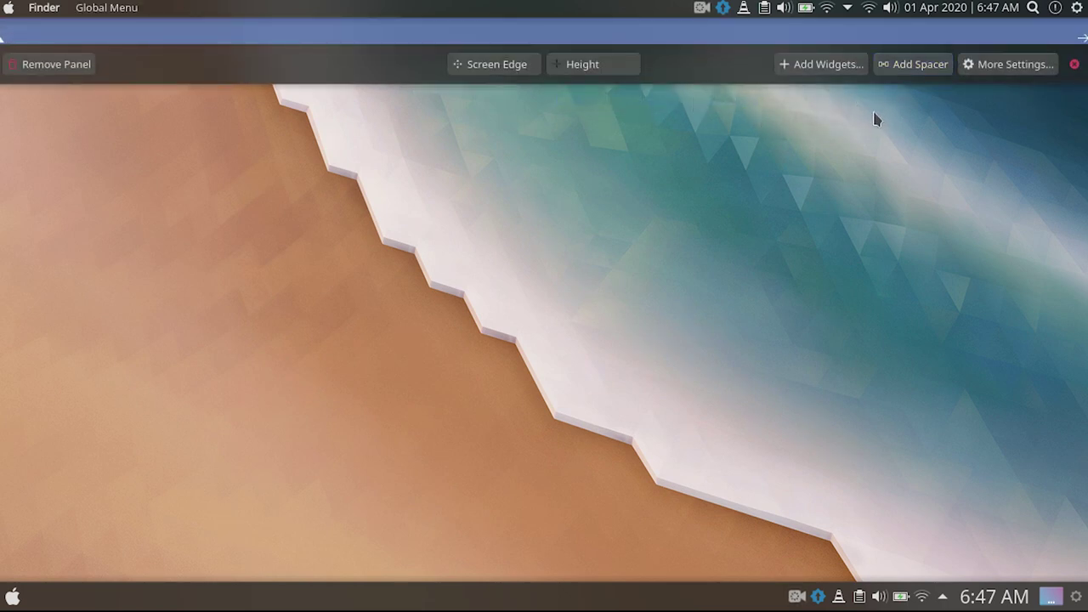
{"action": "right_click", "coordinate": [556, 6]}
{"action": "right_click", "coordinate": [557, 7]}
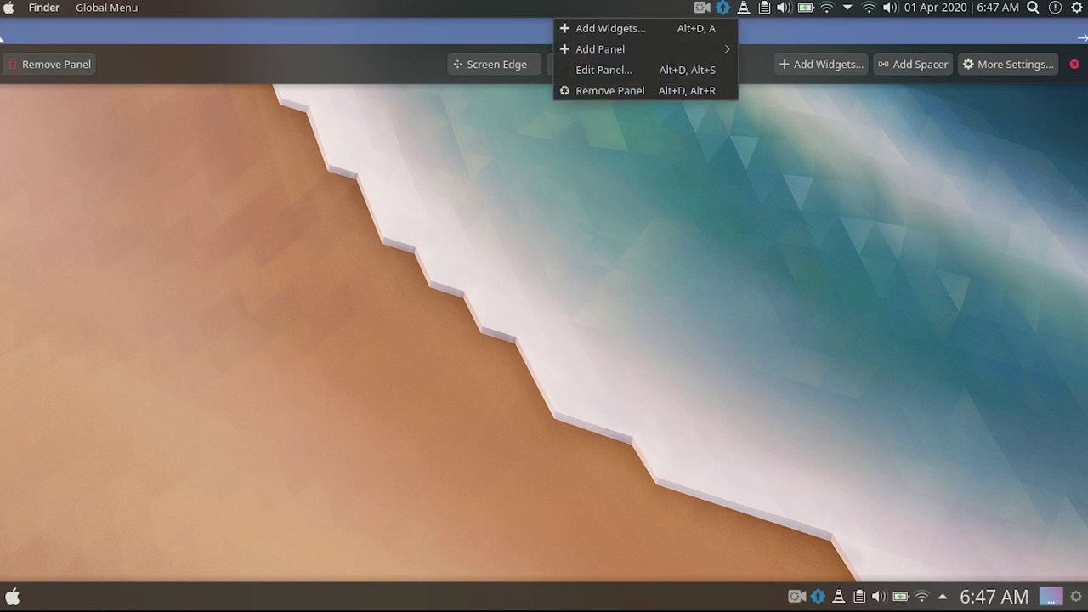
{"action": "right_click", "coordinate": [411, 10]}
{"action": "right_click", "coordinate": [411, 10]}
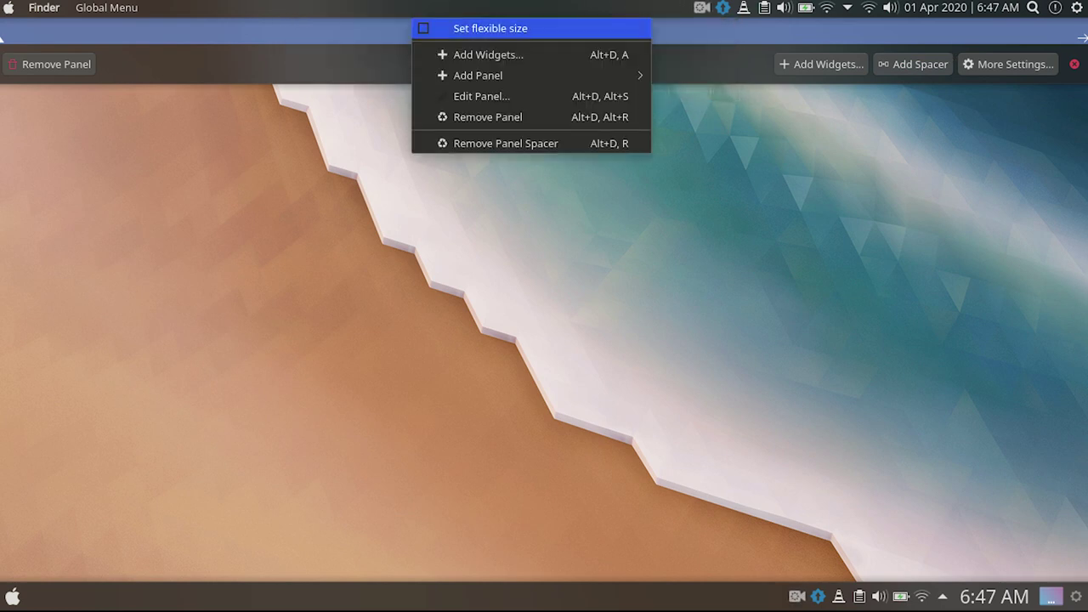
{"action": "left_click", "coordinate": [477, 31]}
Step: Use a panel spacer at the very start of the top panel to leave a small gap before the Apple logo
{"action": "mouse_move", "coordinate": [26, 4]}
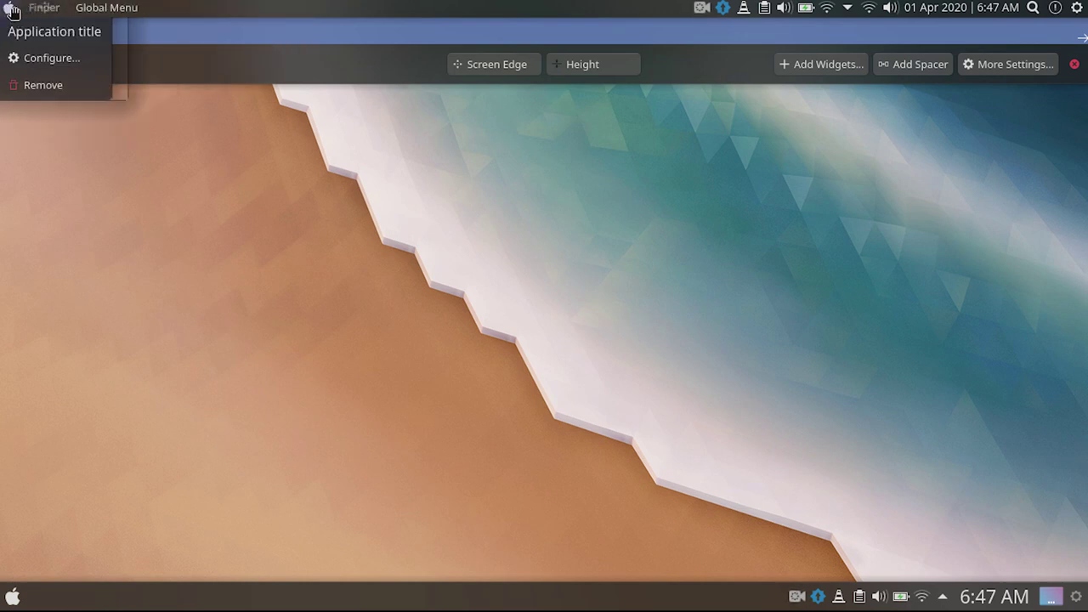
{"action": "mouse_move", "coordinate": [4, 10]}
{"action": "mouse_move", "coordinate": [209, 7]}
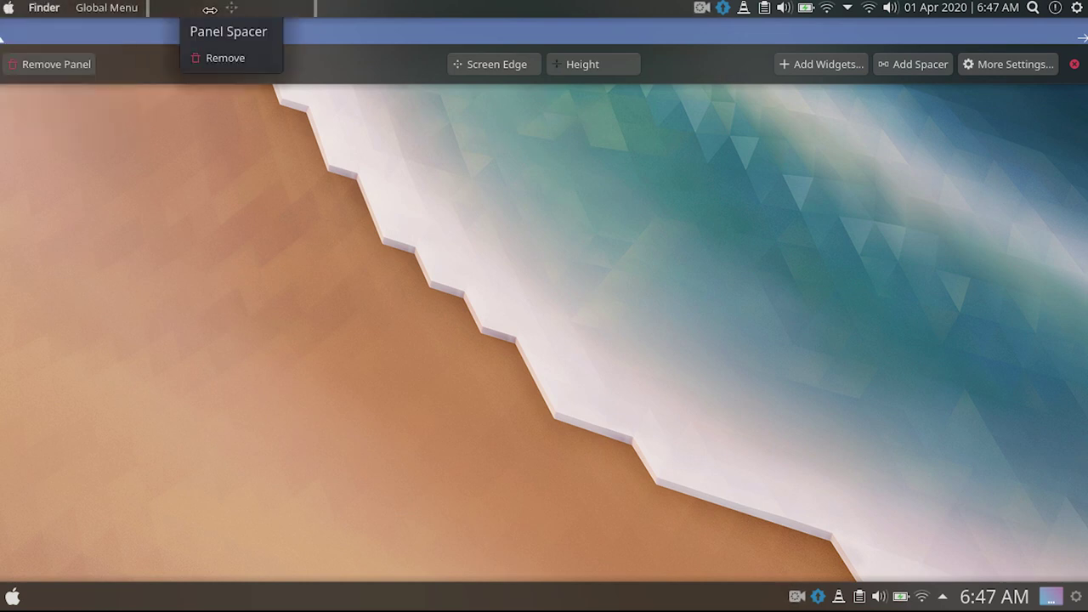
{"action": "left_click_drag", "start_coordinate": [355, 7], "coordinate": [2, 36]}
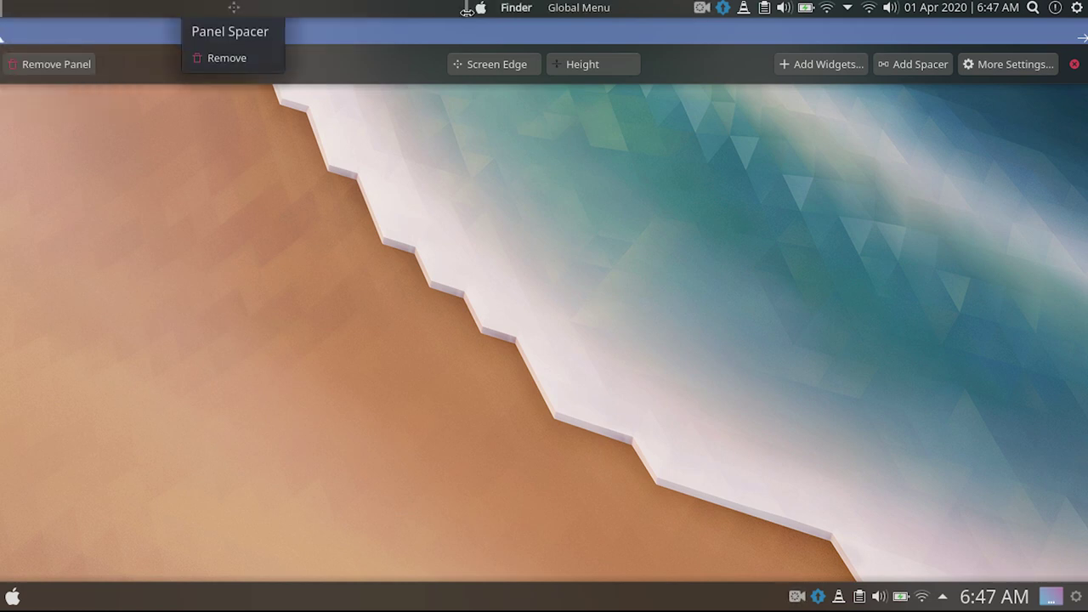
{"action": "left_click_drag", "start_coordinate": [466, 8], "coordinate": [187, 8]}
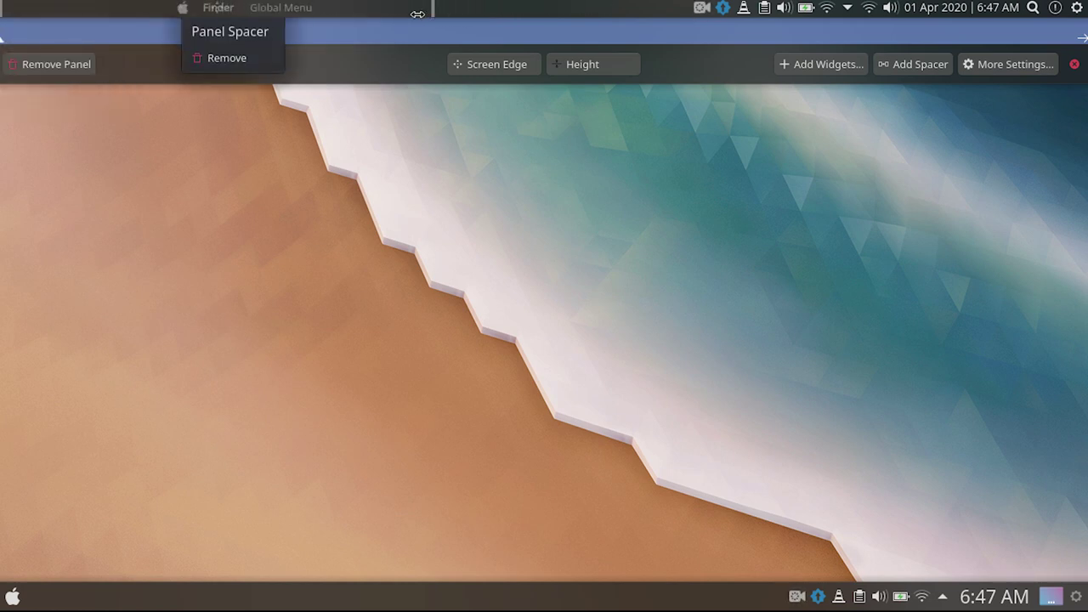
{"action": "right_click", "coordinate": [37, 8]}
{"action": "left_click", "coordinate": [119, 141]}
{"action": "mouse_move", "coordinate": [4, 7]}
{"action": "left_click_drag", "start_coordinate": [34, 8], "coordinate": [4, 6]}
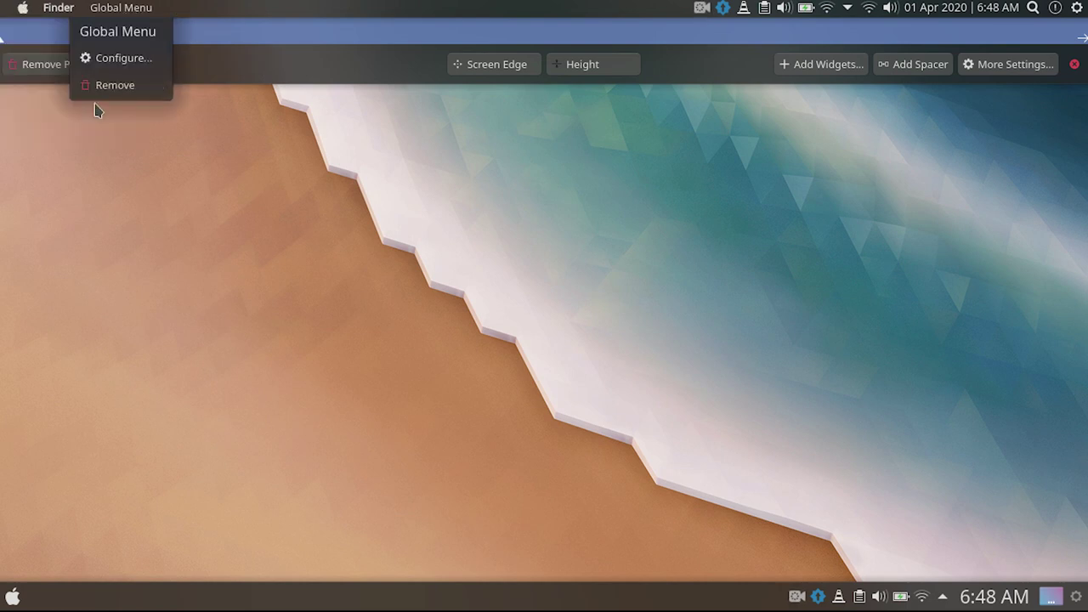
{"action": "right_click", "coordinate": [1055, 8]}
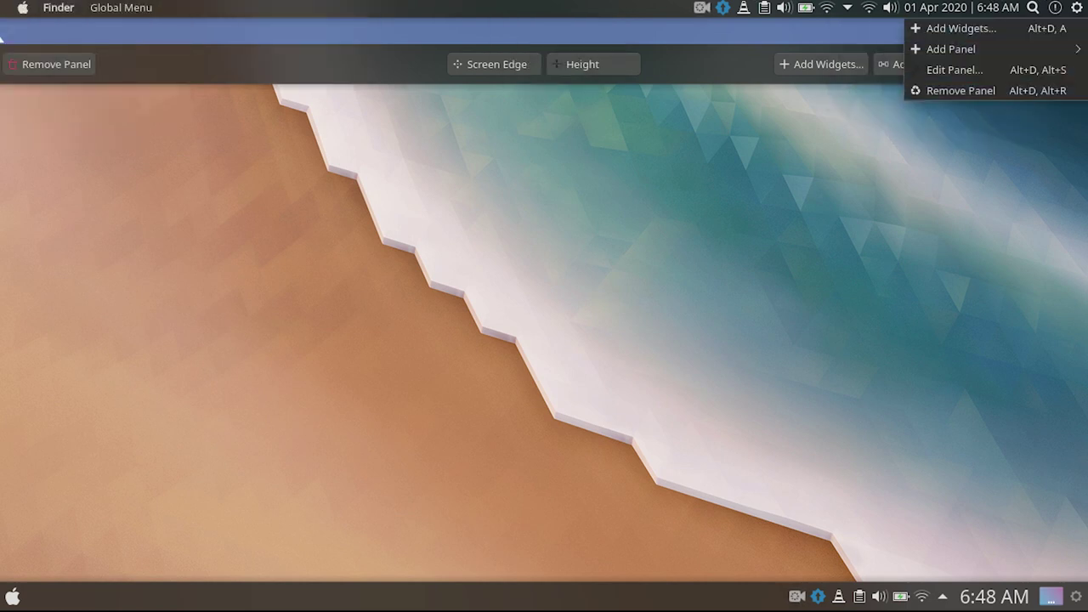
{"action": "key", "text": "Escape"}
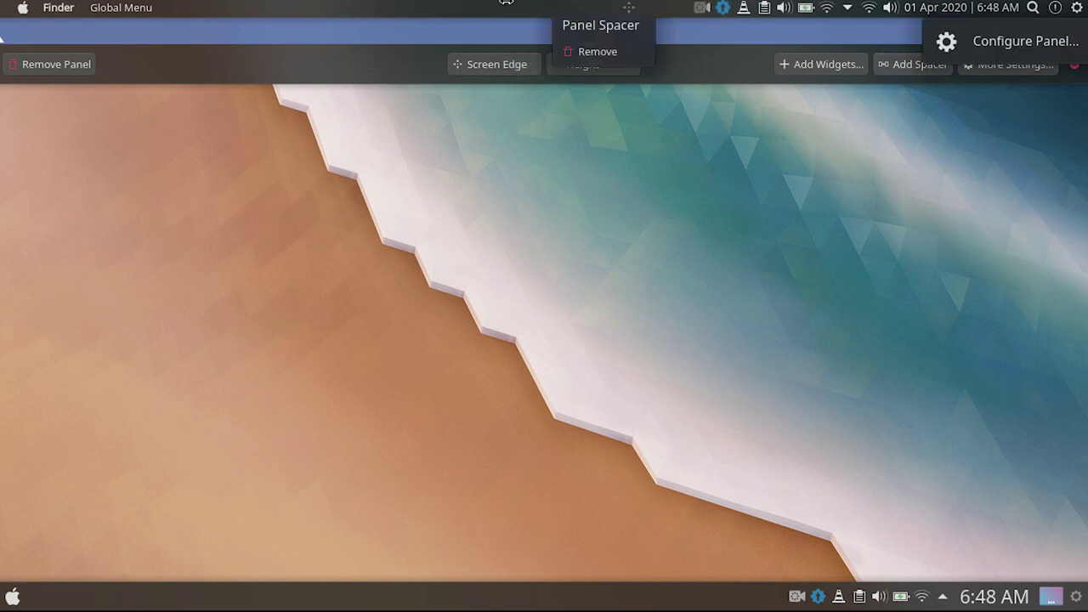
Step: Place a panel spacer at the very end of the top panel, disable its flexible size, and leave panel editing
{"action": "right_click", "coordinate": [562, 10]}
{"action": "left_click", "coordinate": [637, 29]}
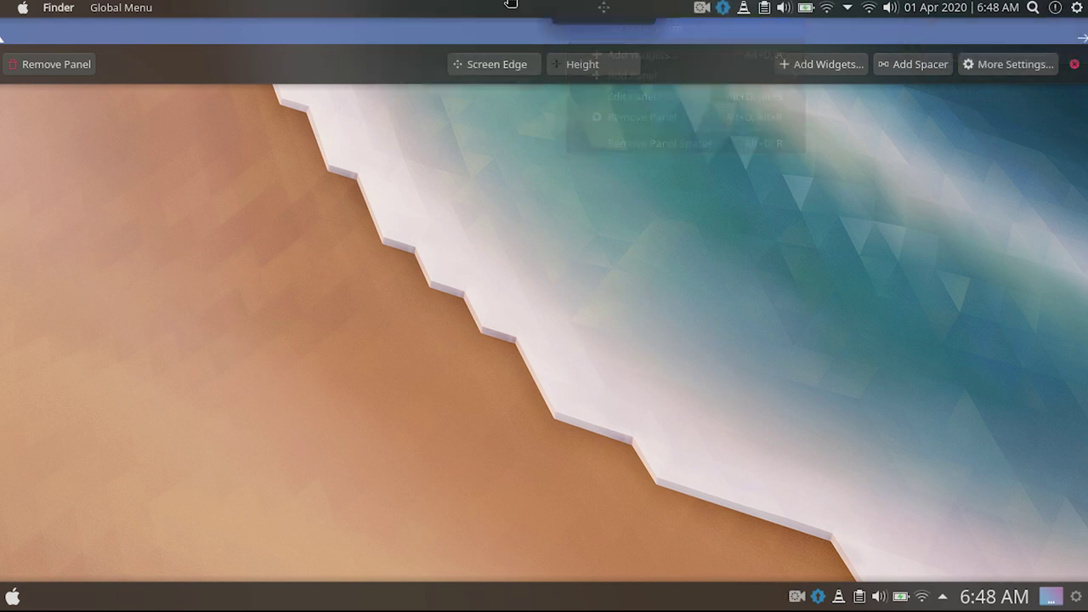
{"action": "left_click_drag", "start_coordinate": [750, 12], "coordinate": [974, 9]}
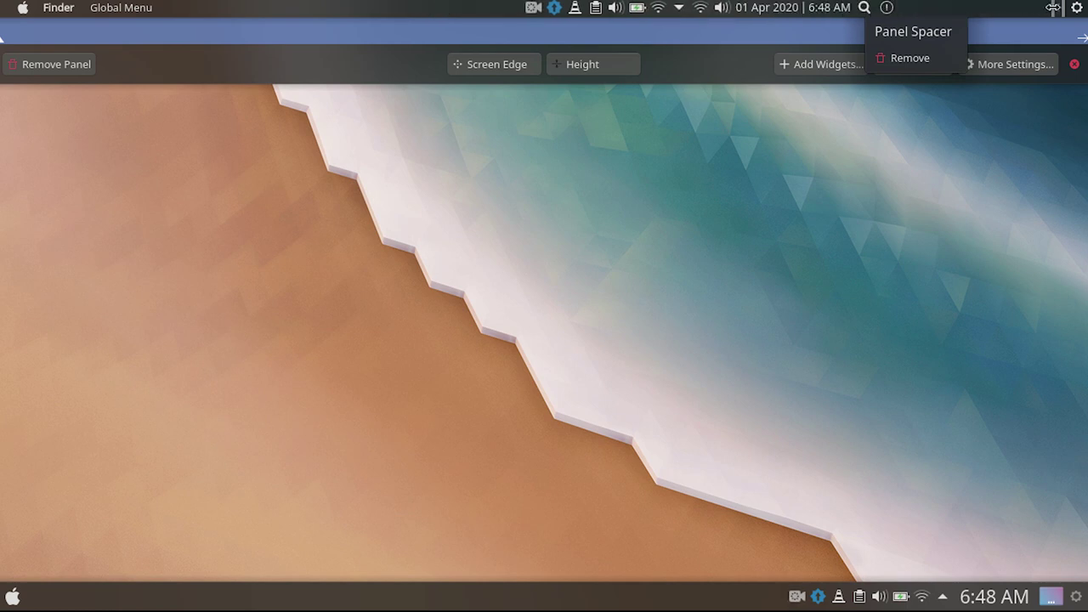
{"action": "right_click", "coordinate": [929, 7]}
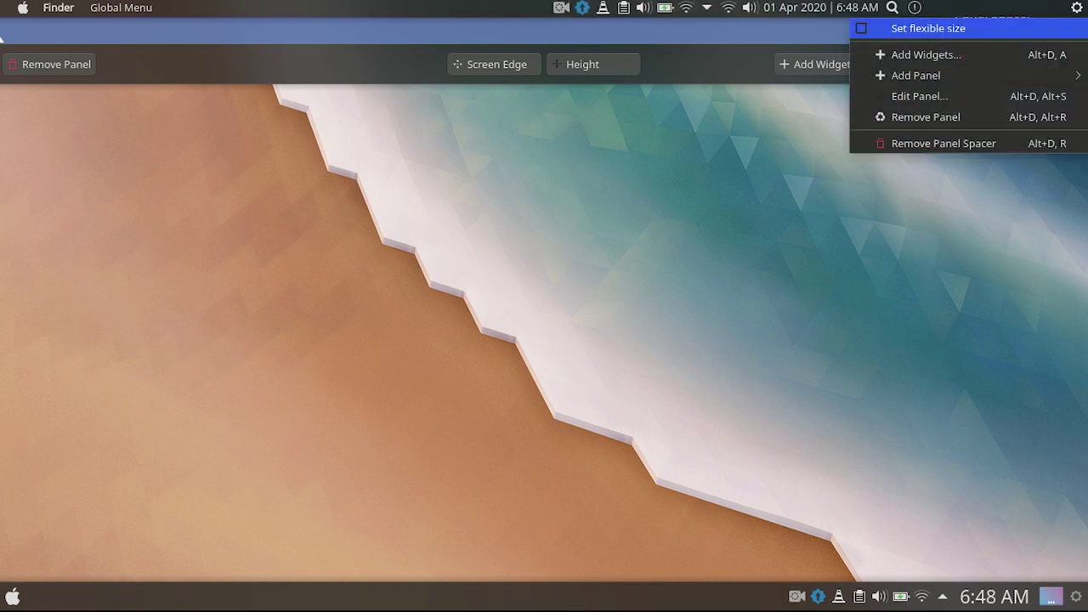
{"action": "left_click", "coordinate": [926, 142]}
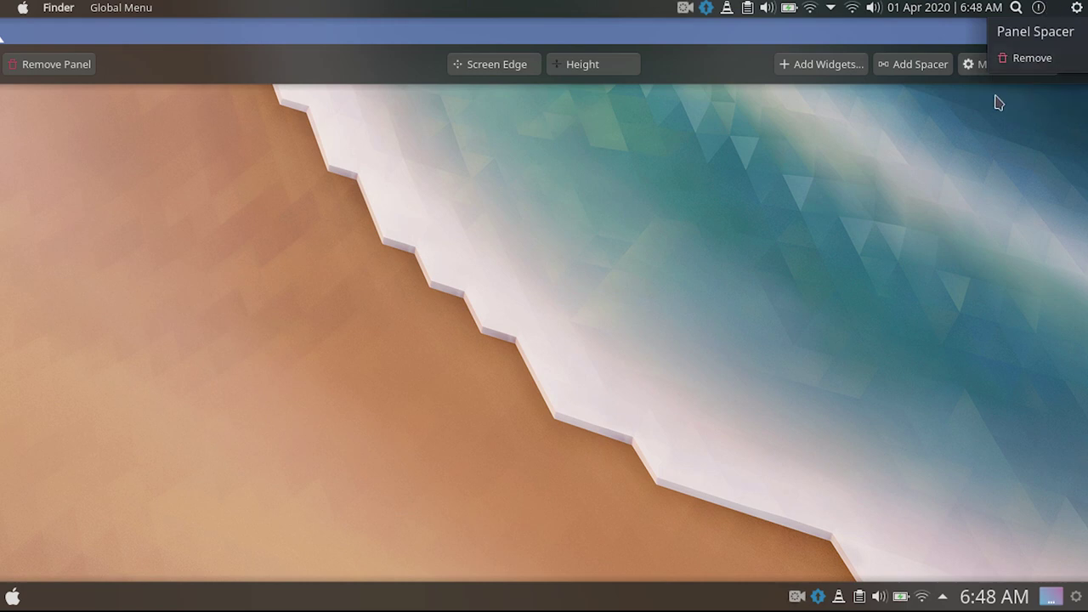
{"action": "left_click", "coordinate": [1022, 149]}
{"action": "right_click", "coordinate": [605, 121]}
{"action": "left_click", "coordinate": [574, 218]}
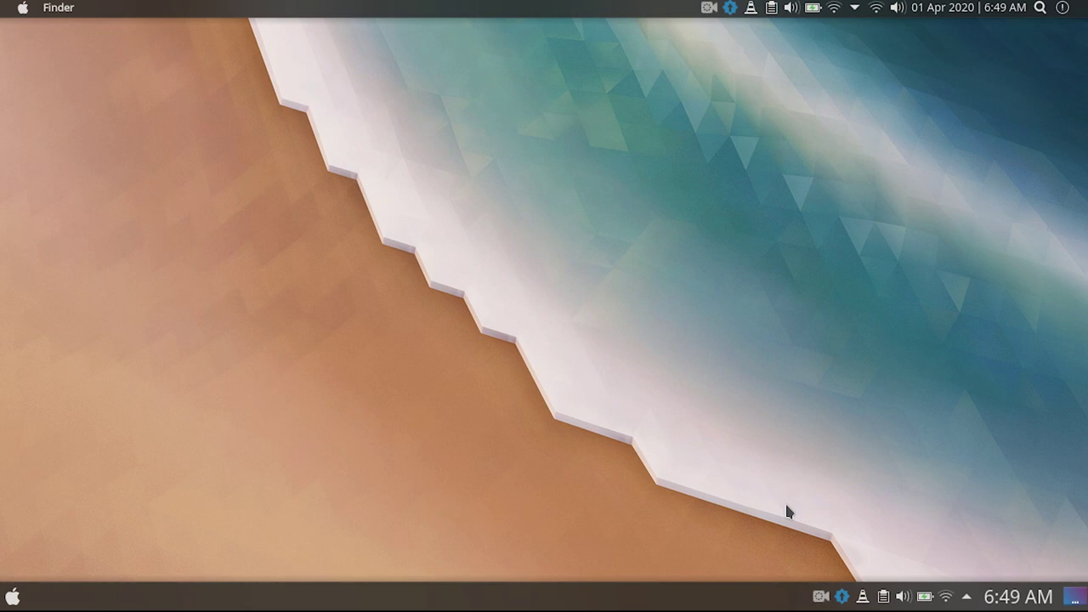
Step: Remove the original bottom panel and exit the desktop layout editing mode
{"action": "right_click", "coordinate": [819, 597]}
{"action": "mouse_move", "coordinate": [811, 551]}
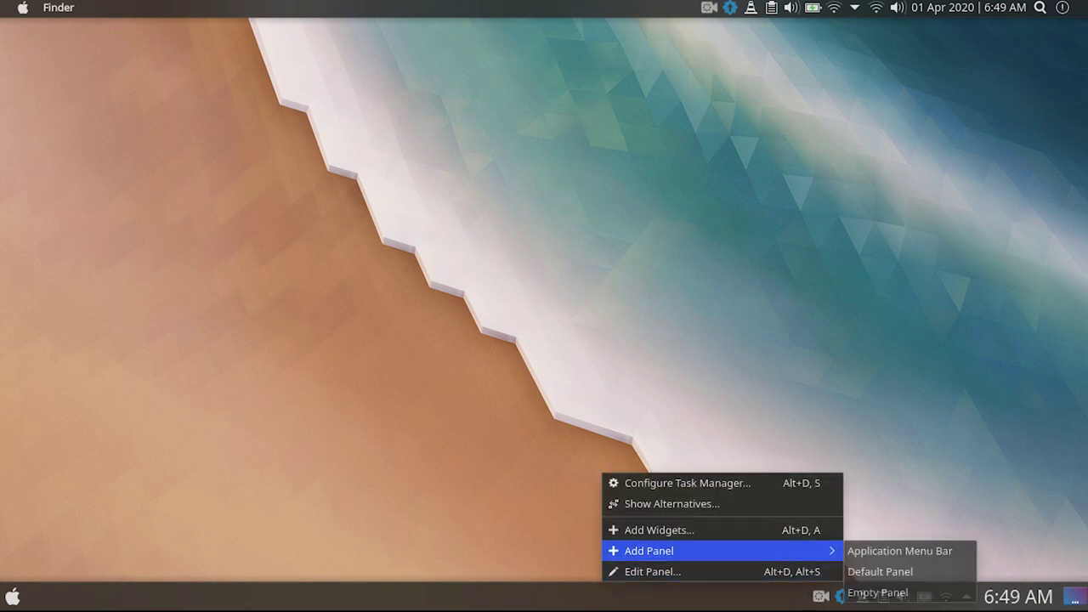
{"action": "left_click", "coordinate": [645, 571]}
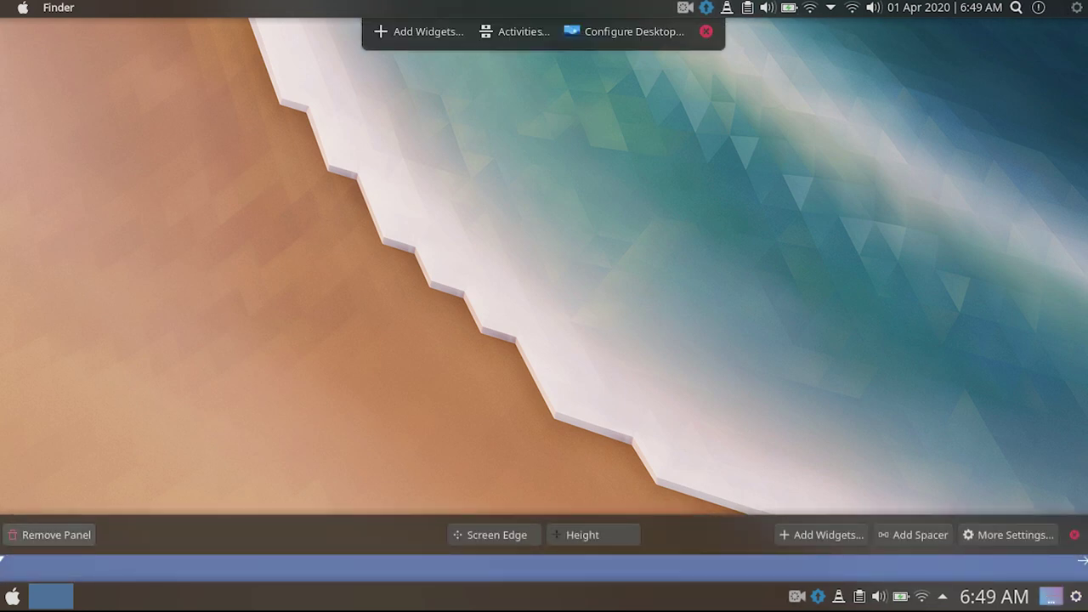
{"action": "left_click", "coordinate": [32, 537]}
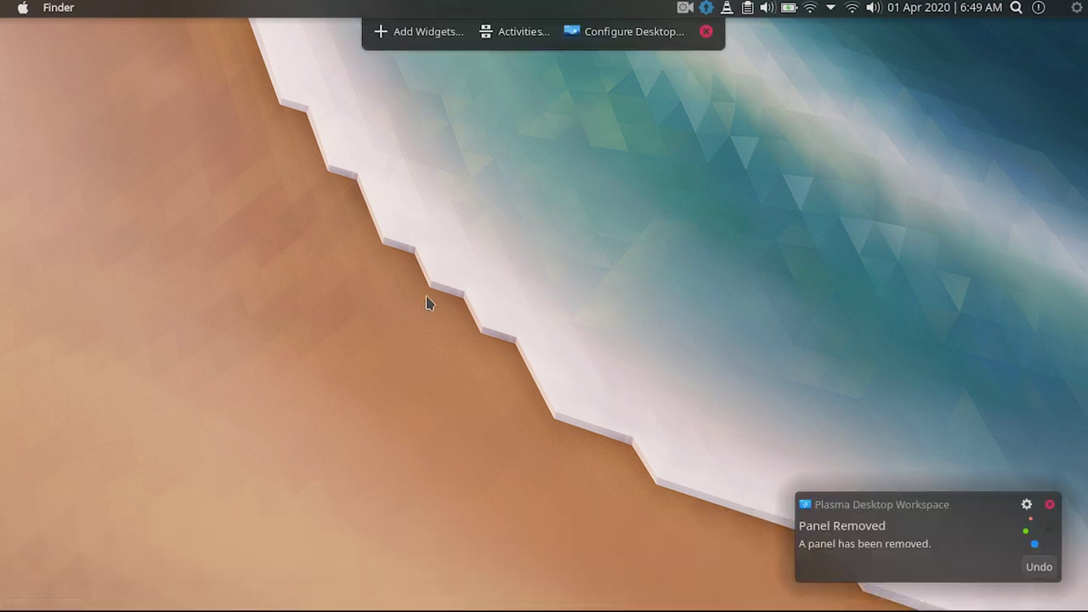
{"action": "right_click", "coordinate": [467, 330]}
{"action": "left_click", "coordinate": [238, 267]}
{"action": "left_click", "coordinate": [705, 31]}
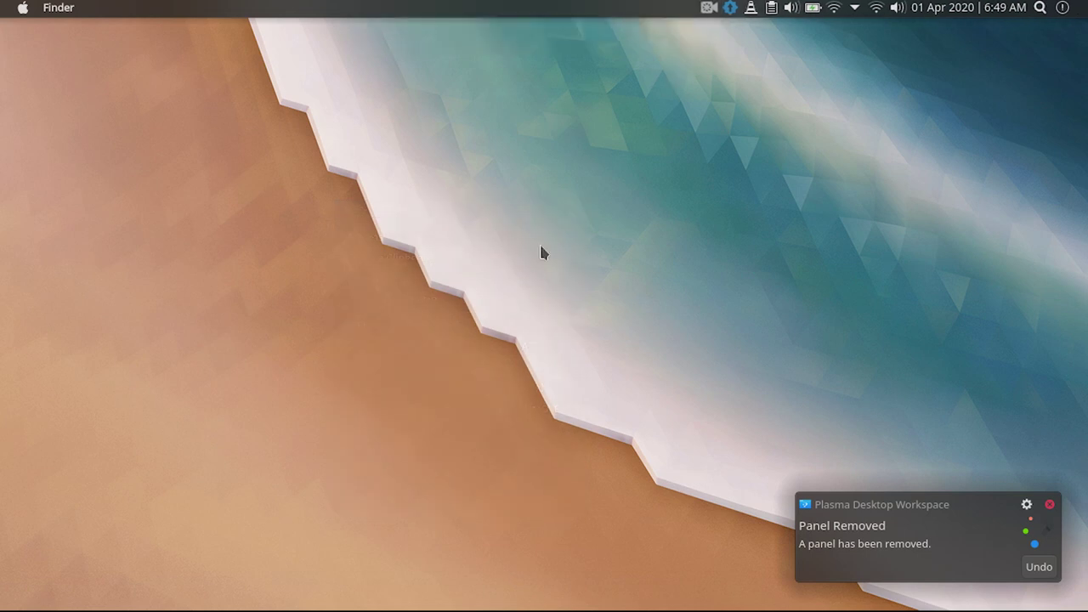
{"action": "right_click", "coordinate": [529, 6]}
{"action": "left_click", "coordinate": [625, 11]}
{"action": "right_click", "coordinate": [625, 10]}
{"action": "left_click", "coordinate": [625, 11]}
{"action": "right_click", "coordinate": [671, 9]}
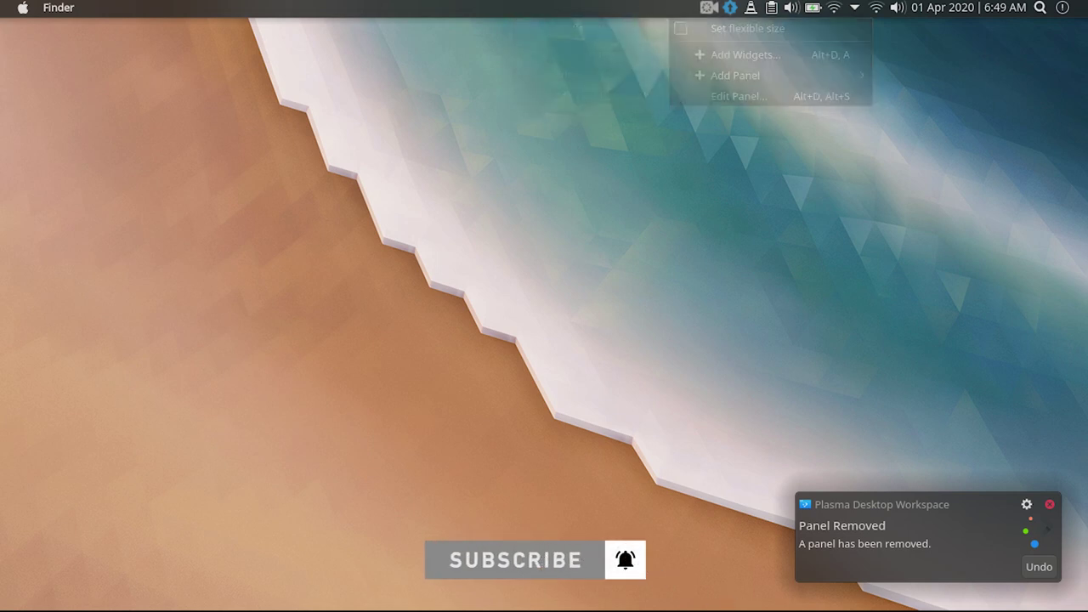
{"action": "right_click", "coordinate": [730, 8]}
{"action": "right_click", "coordinate": [245, 9]}
{"action": "left_click", "coordinate": [216, 182]}
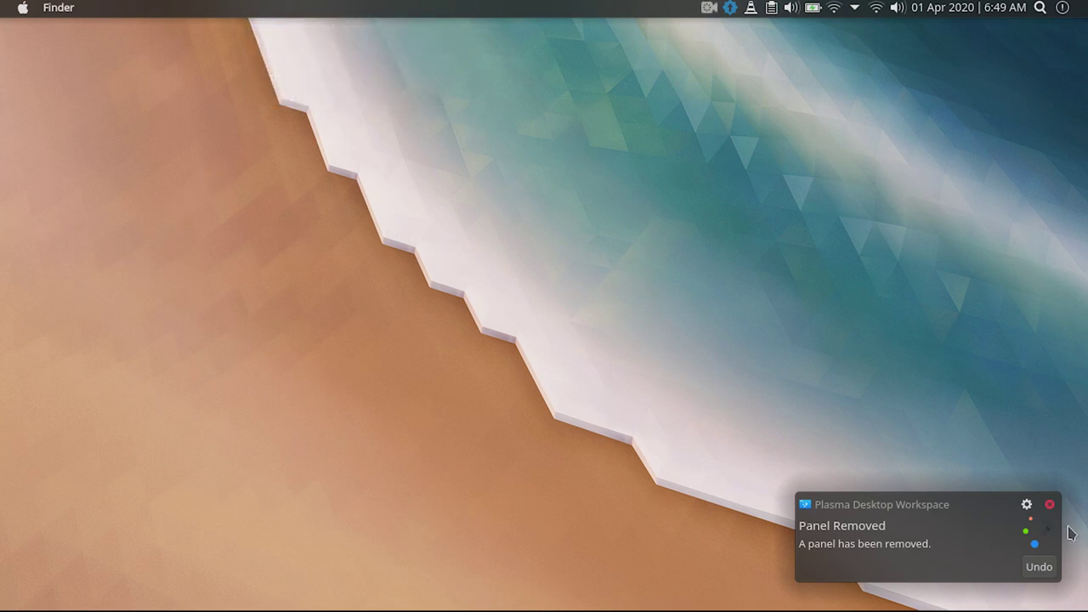
Step: Dismiss the Plasma Desktop Workspace notification about the removed panel
{"action": "left_click", "coordinate": [1049, 504]}
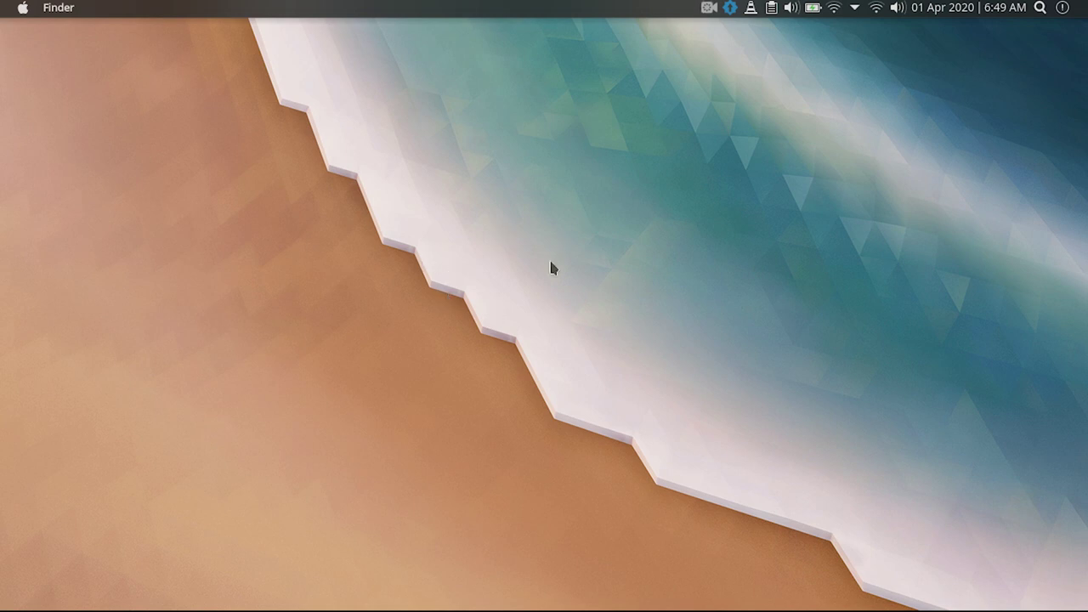
{"action": "left_click", "coordinate": [708, 8]}
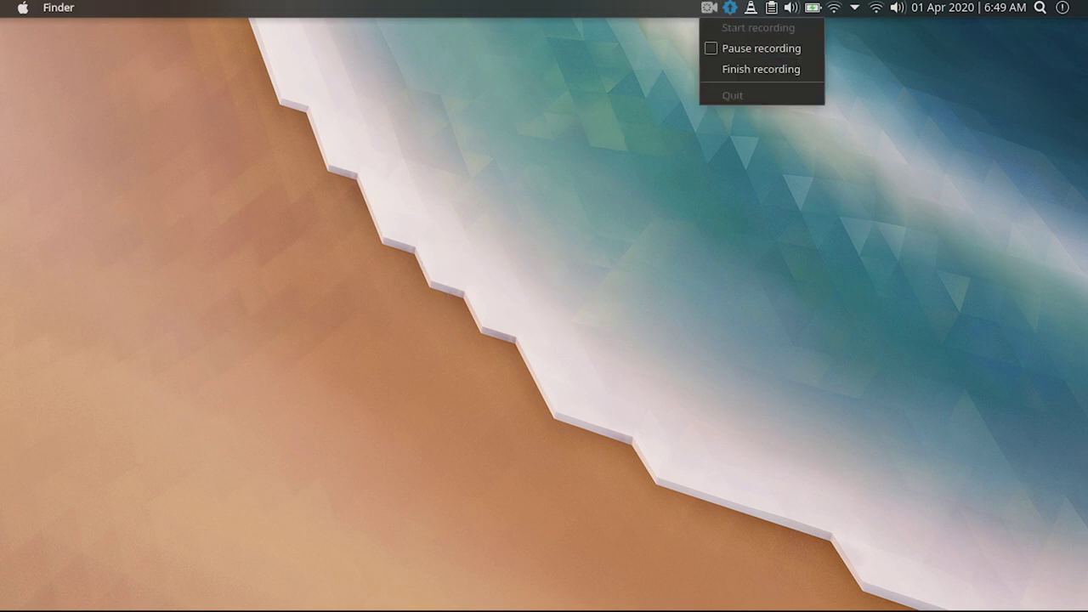
{"action": "left_click", "coordinate": [600, 146]}
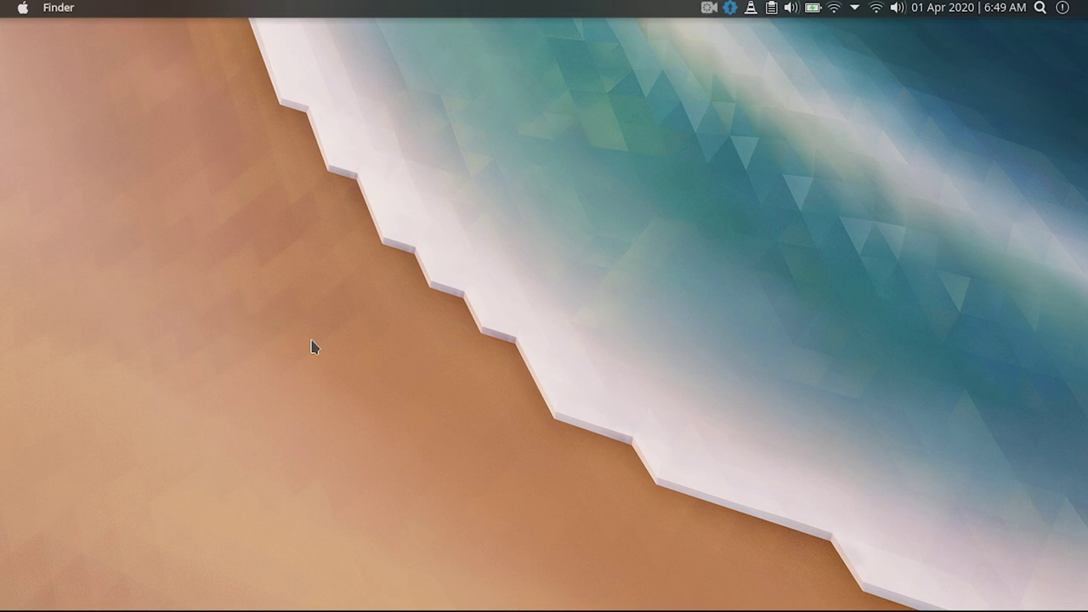
Step: Launch Konsole from the desktop search and run sudo apt install latte-dock
{"action": "key", "text": "alt+space"}
{"action": "type", "text": "term"}
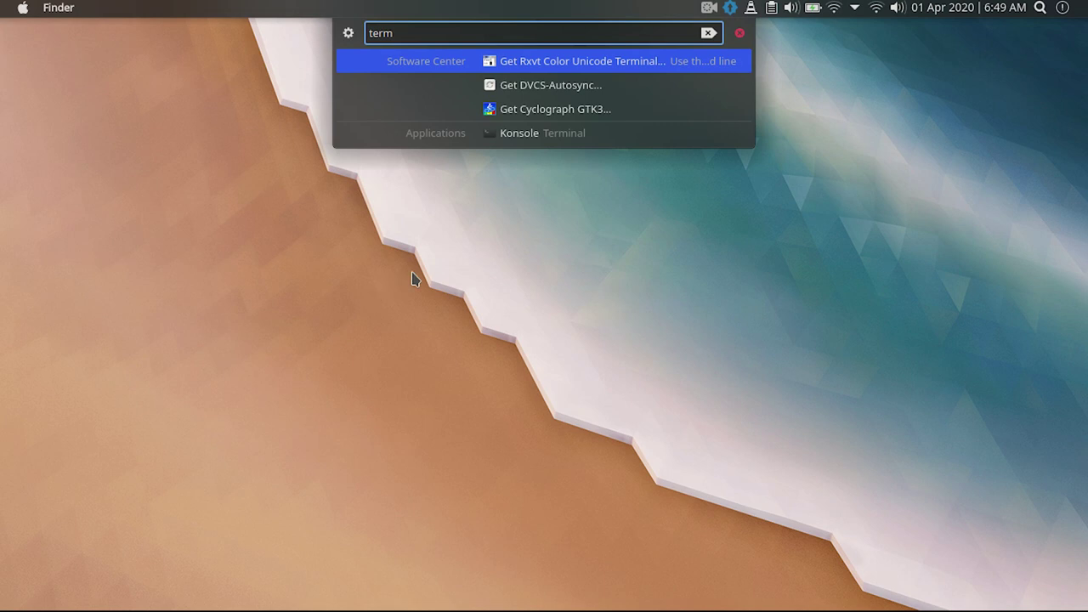
{"action": "left_click", "coordinate": [501, 140]}
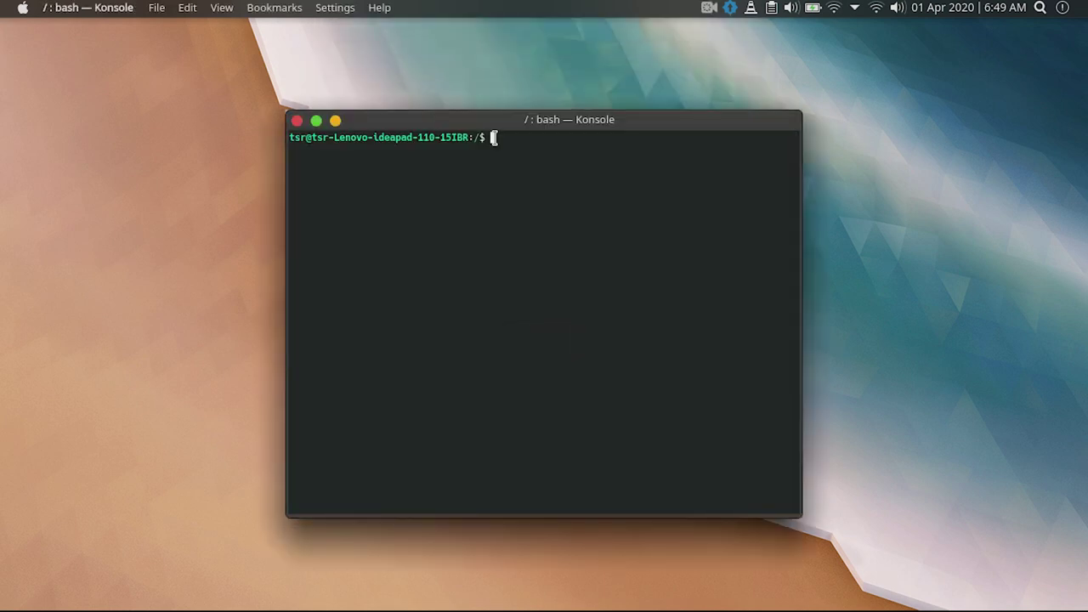
{"action": "type", "text": "sudo ap"}
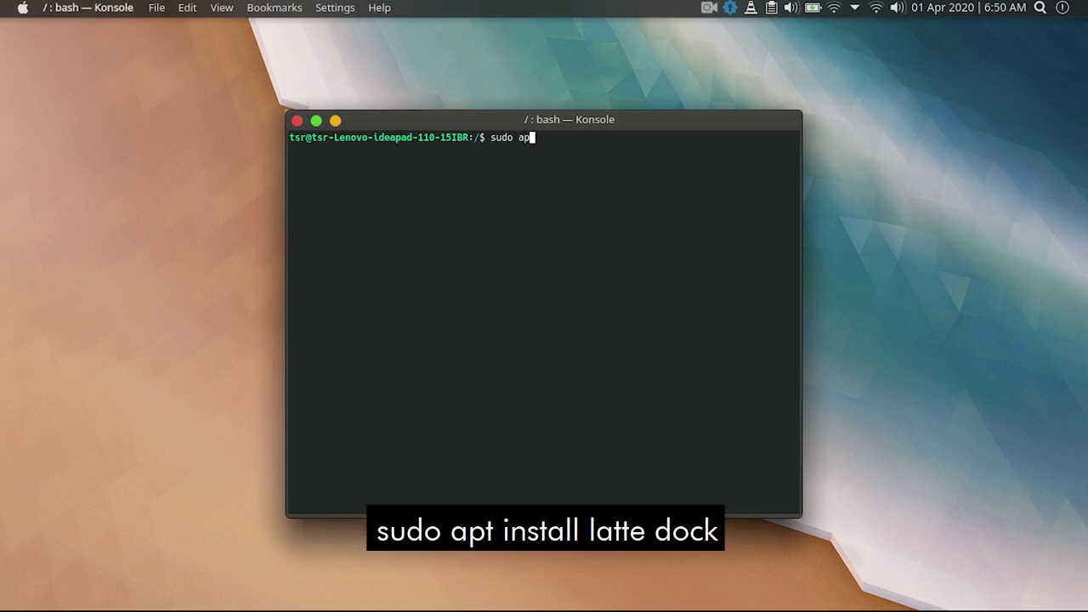
{"action": "type", "text": "t install latte"}
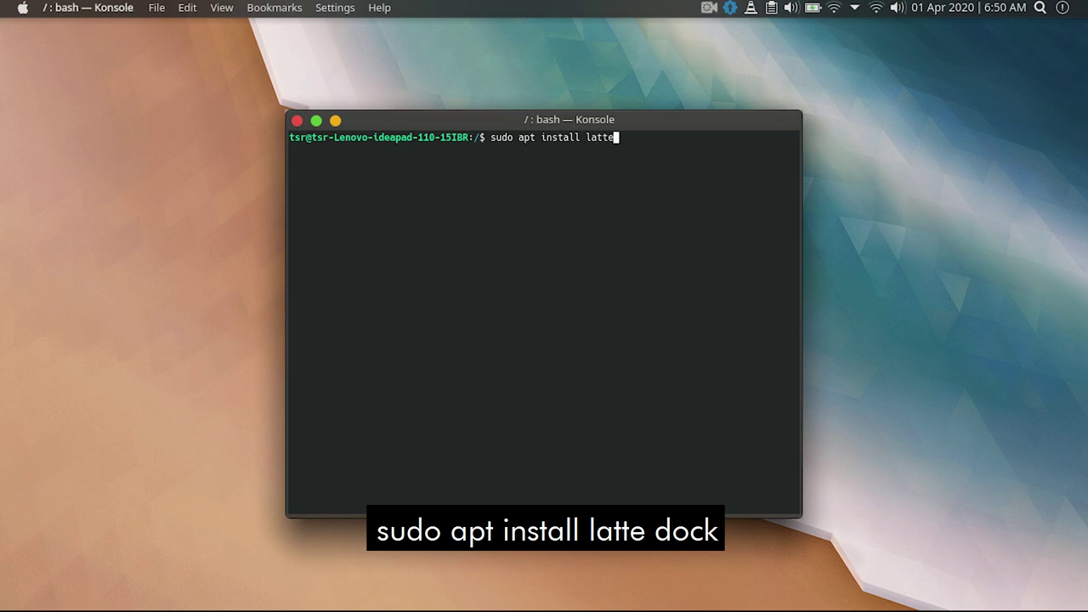
{"action": "type", "text": "-dock"}
{"action": "key", "text": "Return"}
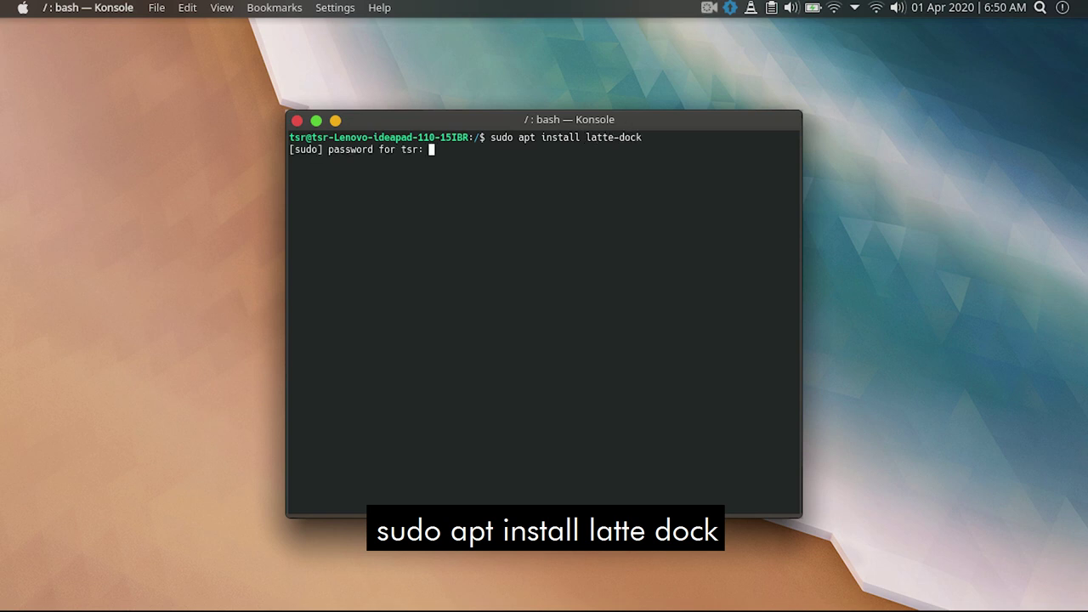
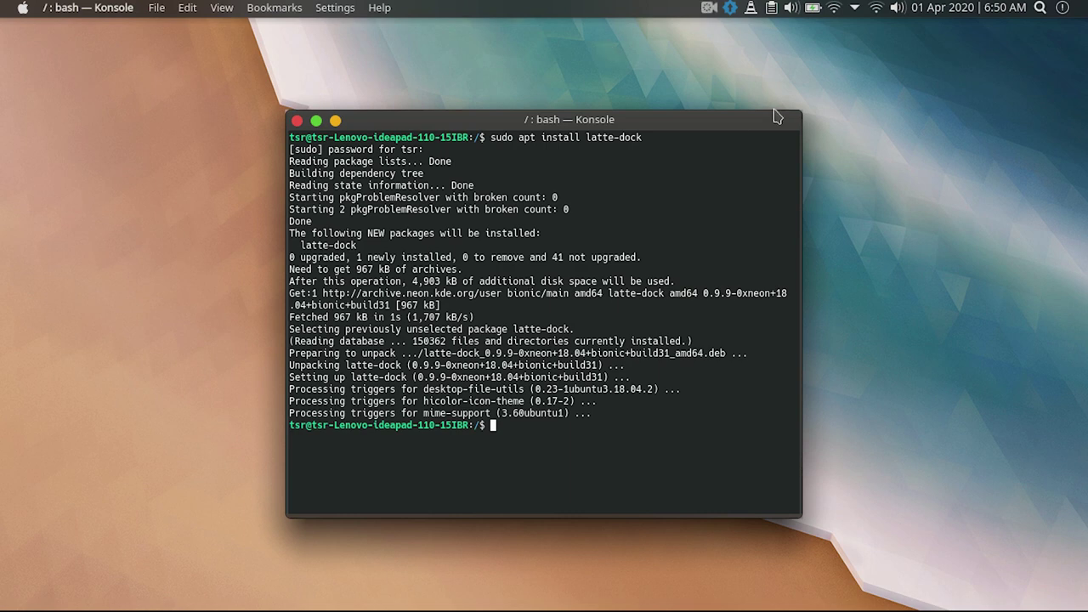
Step: Close the terminal and launch Latte Dock from the desktop search
{"action": "left_click", "coordinate": [297, 120]}
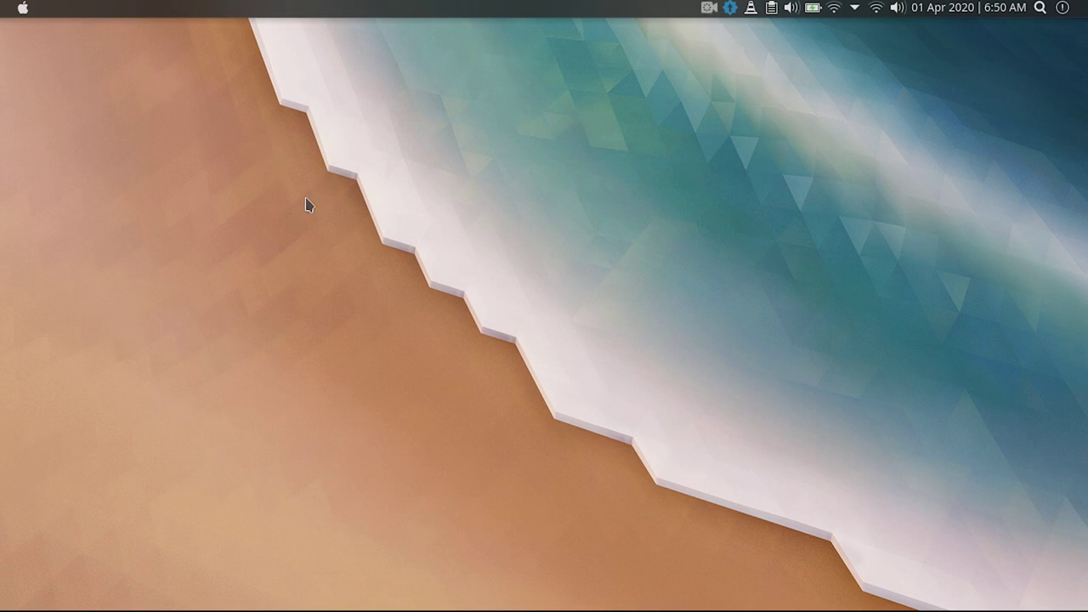
{"action": "key", "text": "alt+space"}
{"action": "type", "text": "latt"}
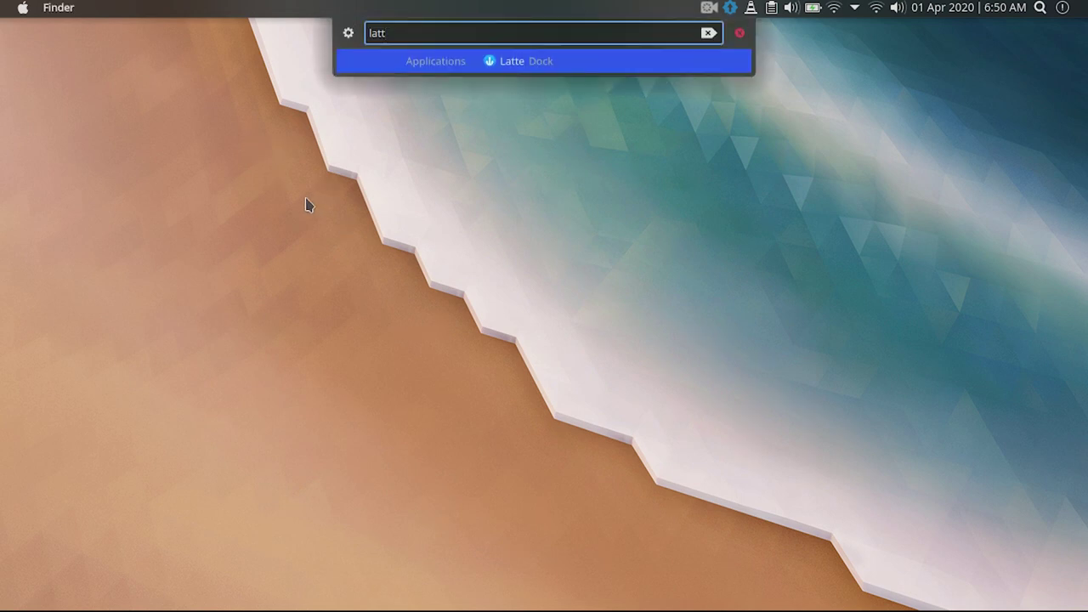
{"action": "left_click", "coordinate": [518, 65]}
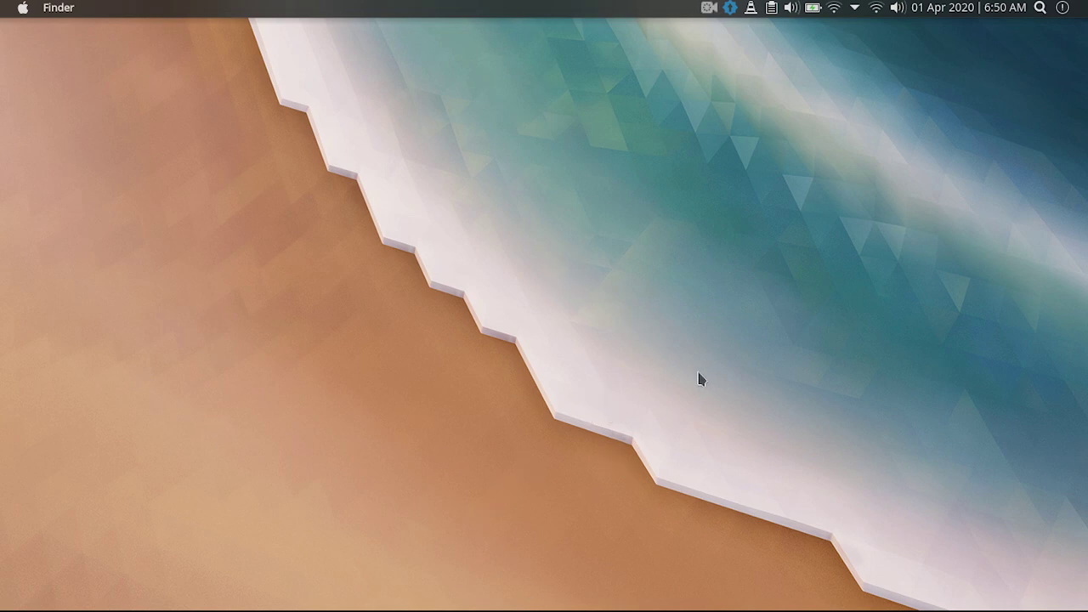
Step: Open the settings of the new Latte dock and enable the Advanced mode
{"action": "mouse_move", "coordinate": [501, 575]}
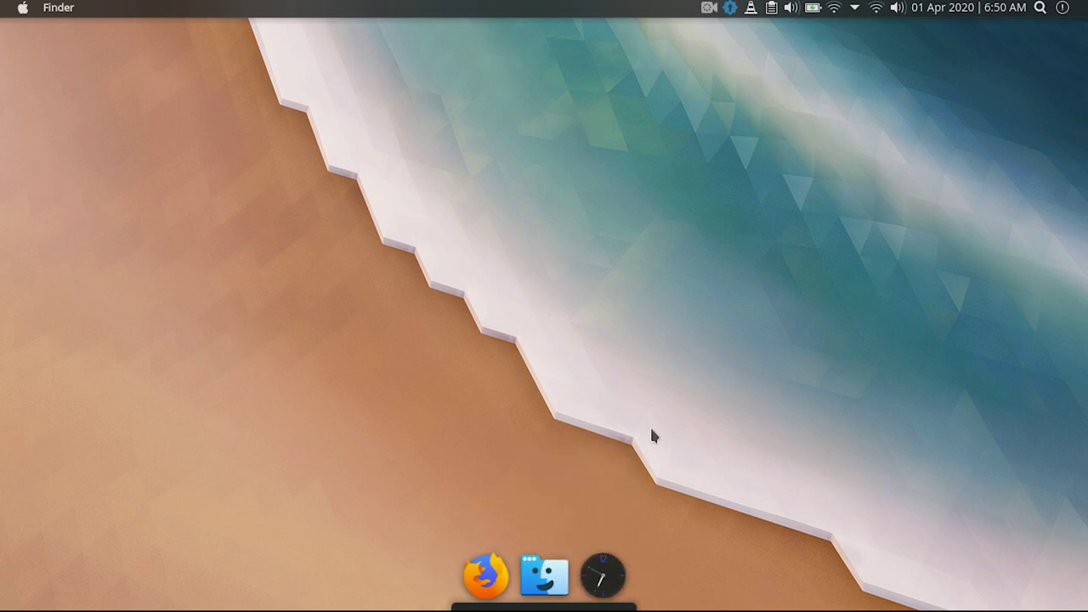
{"action": "right_click", "coordinate": [523, 599]}
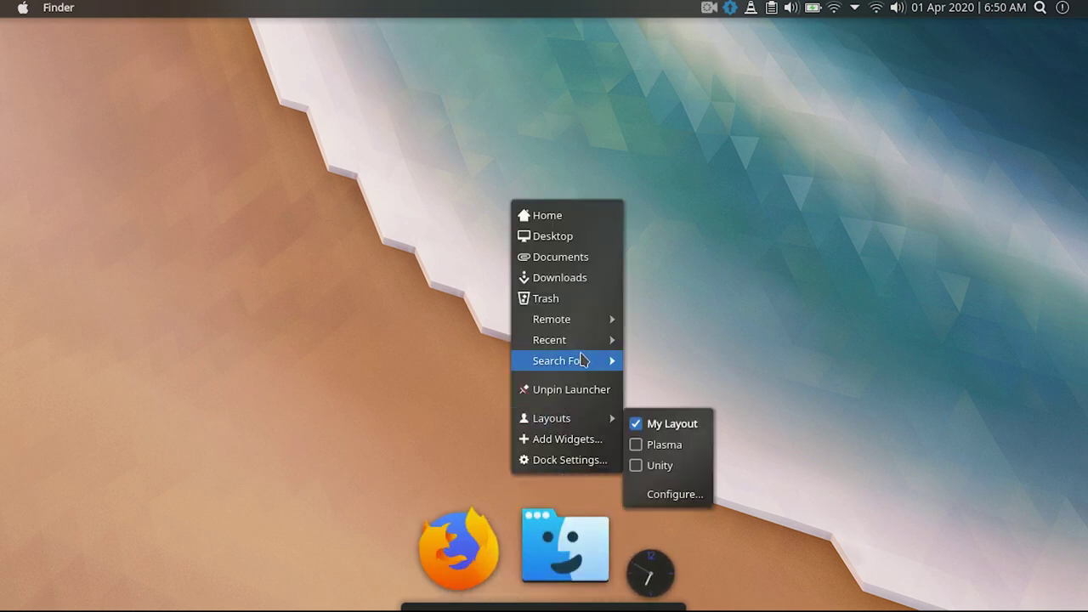
{"action": "left_click", "coordinate": [551, 461]}
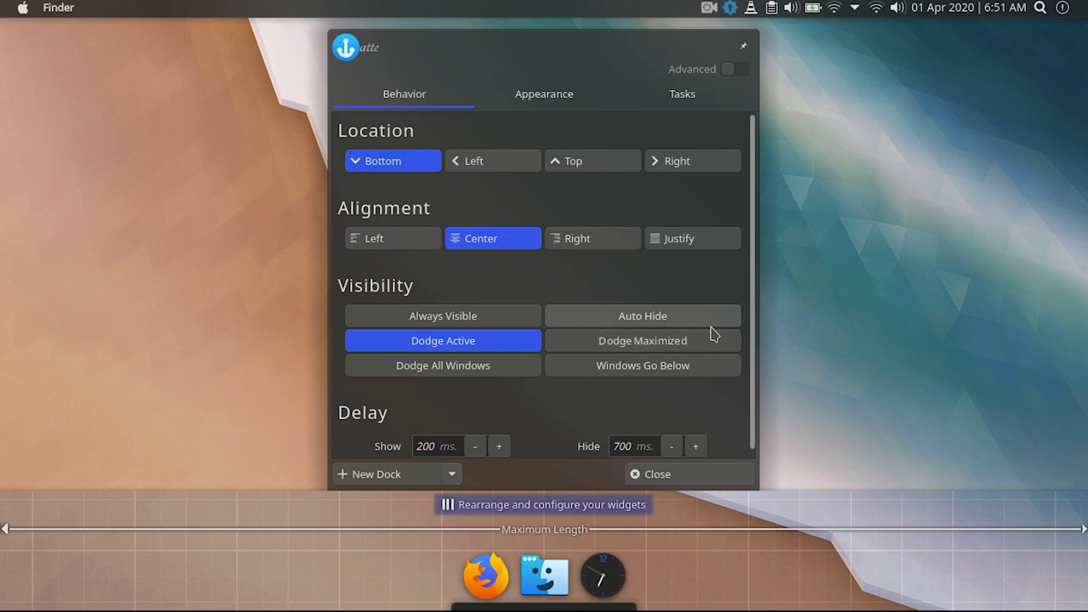
{"action": "left_click", "coordinate": [732, 71]}
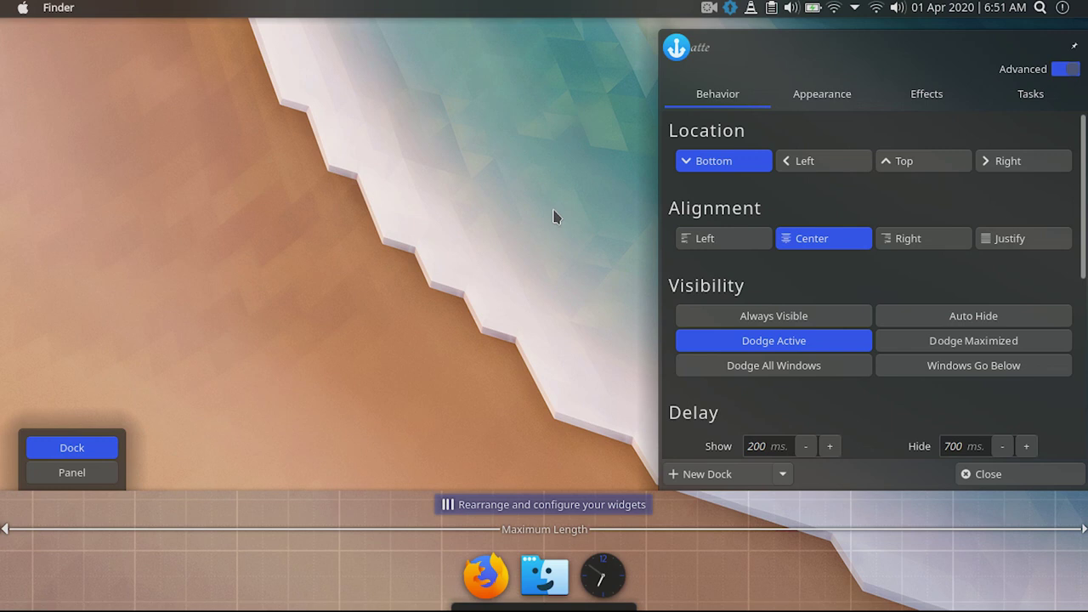
Step: Set the dock's absolute item size to 50 px and its margin height to 14 %
{"action": "left_click", "coordinate": [792, 91]}
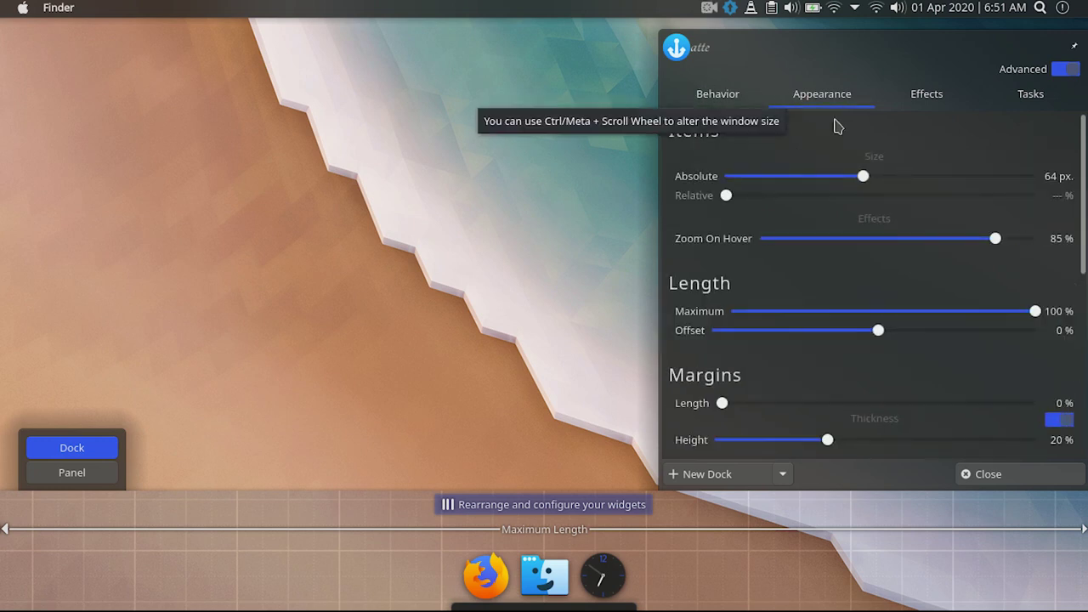
{"action": "left_click", "coordinate": [861, 180]}
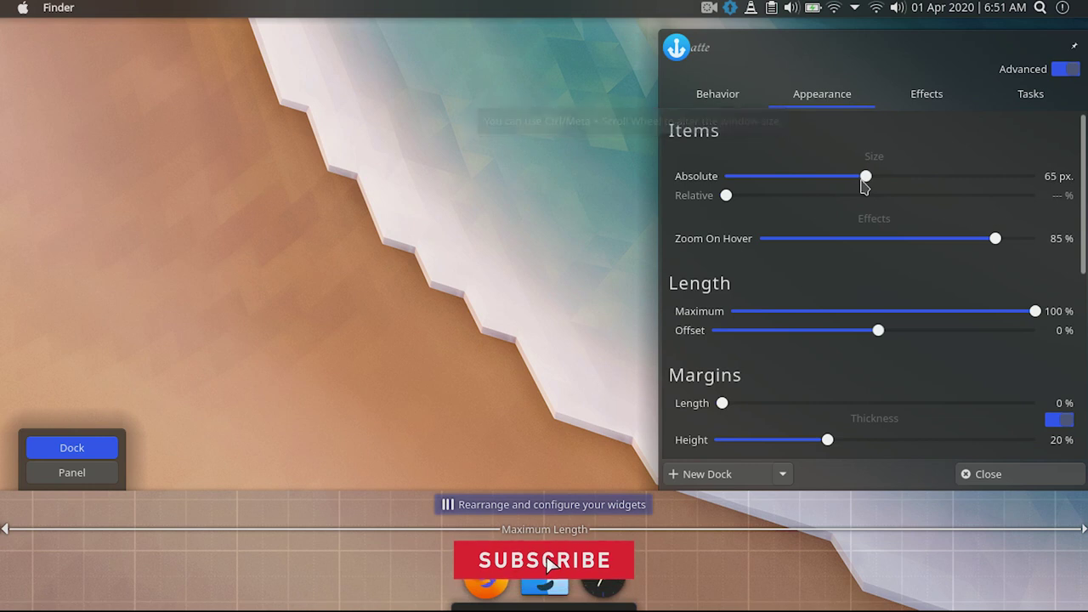
{"action": "left_click_drag", "start_coordinate": [861, 181], "coordinate": [824, 182]}
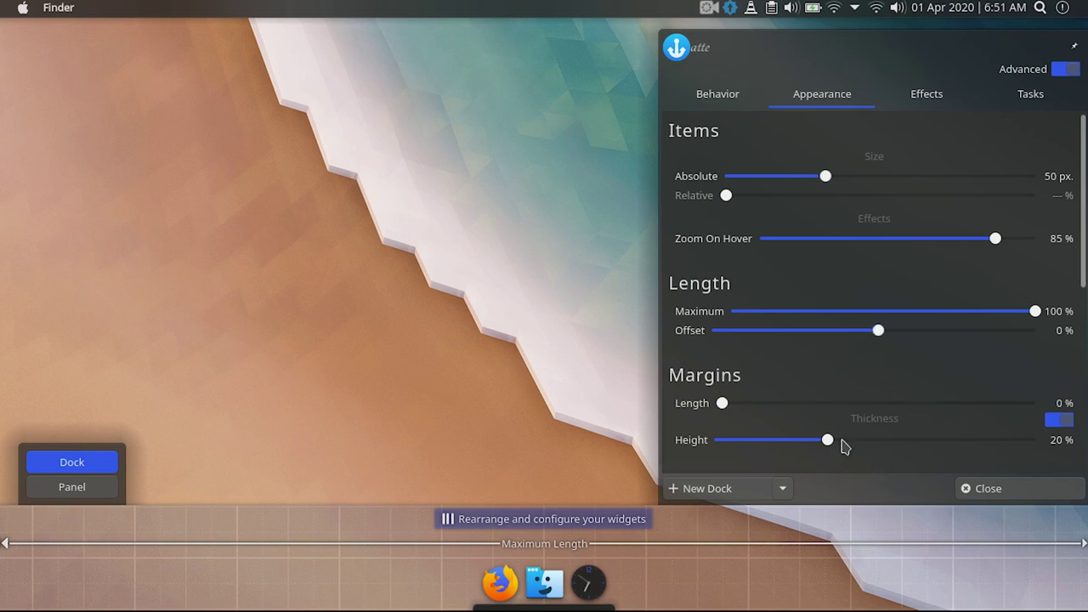
{"action": "left_click_drag", "start_coordinate": [831, 440], "coordinate": [795, 440]}
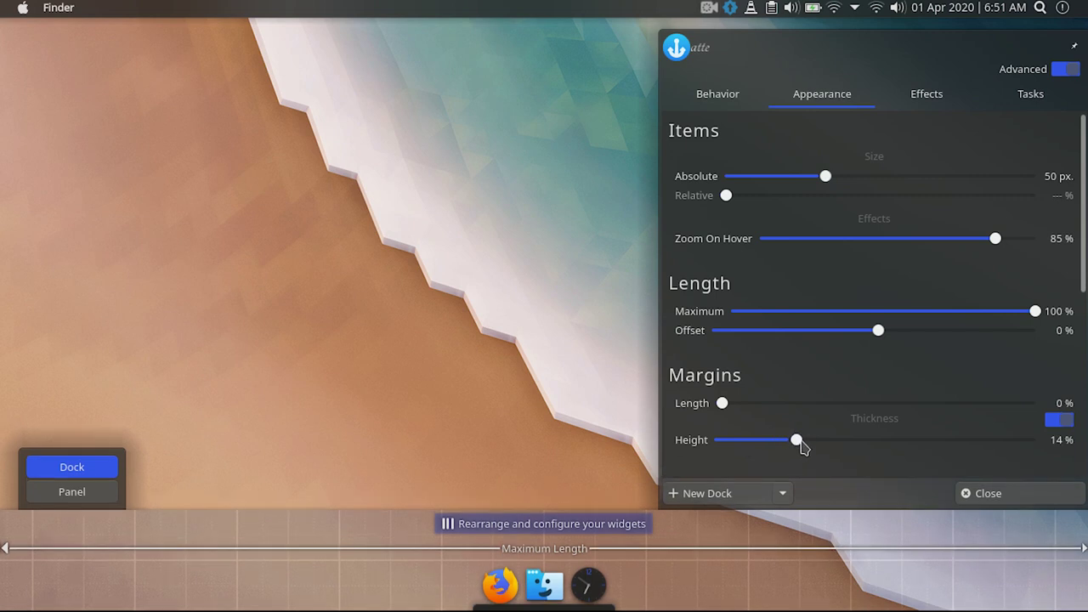
Step: Set the dock background size to 100 % and opacity to 39 %, and toggle its Shadows option
{"action": "scroll", "coordinate": [881, 471], "scroll_direction": "down", "scroll_amount": 5}
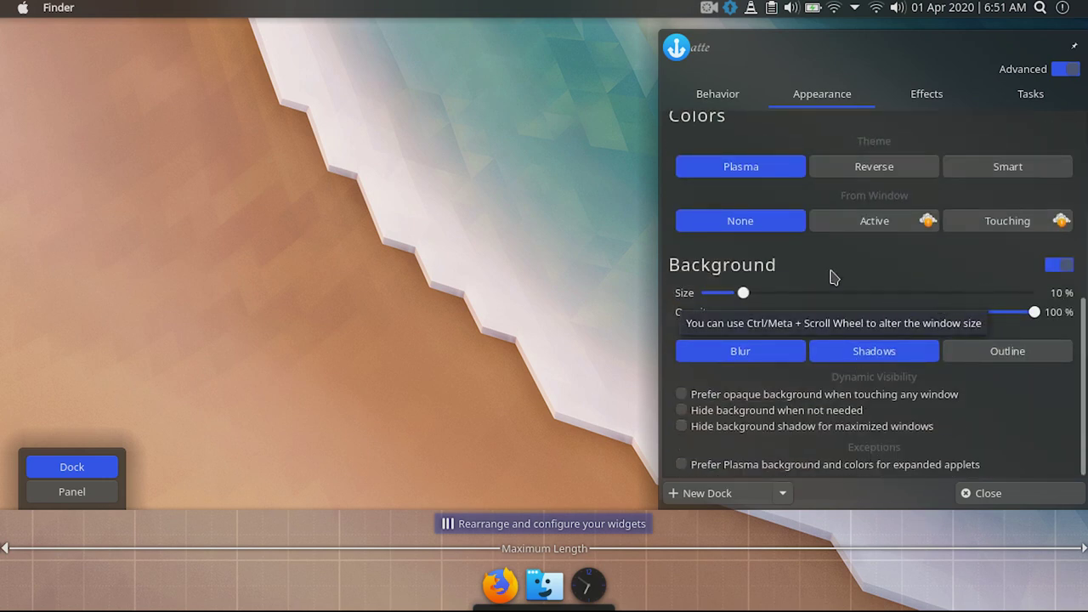
{"action": "left_click_drag", "start_coordinate": [742, 293], "coordinate": [846, 319]}
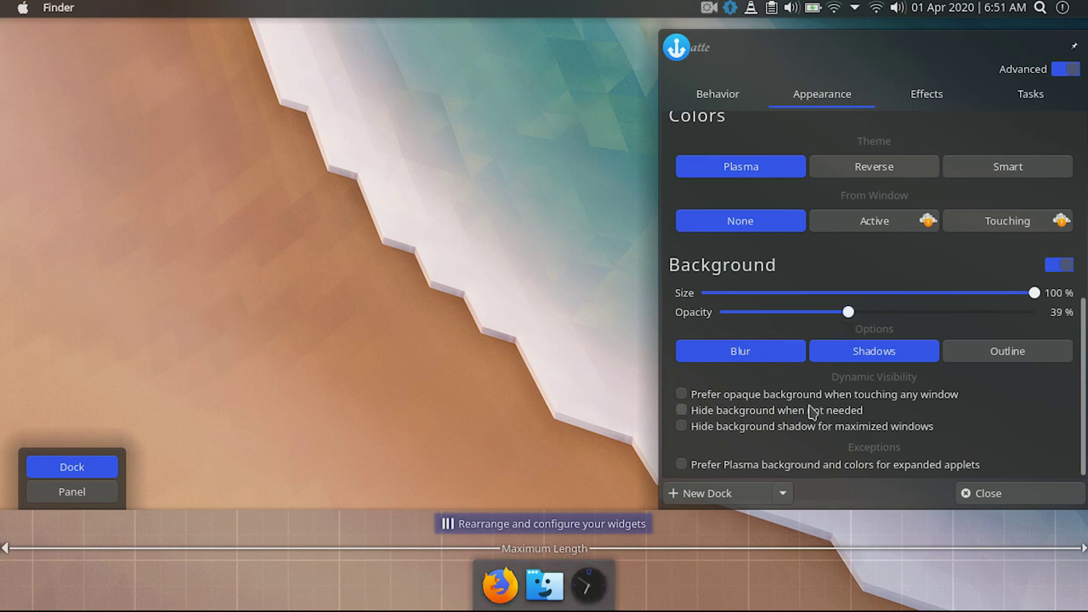
{"action": "left_click", "coordinate": [878, 348]}
Step: Set the dock's animation speed to x3 and its indicator padding length to 10 %
{"action": "left_click", "coordinate": [924, 99]}
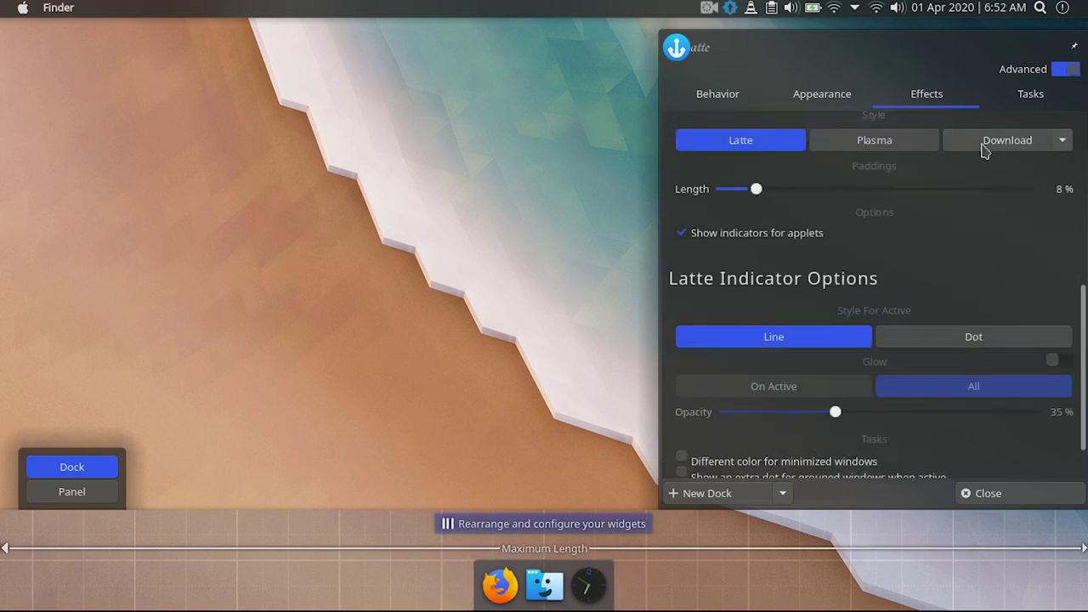
{"action": "scroll", "coordinate": [967, 318], "scroll_direction": "up", "scroll_amount": 6}
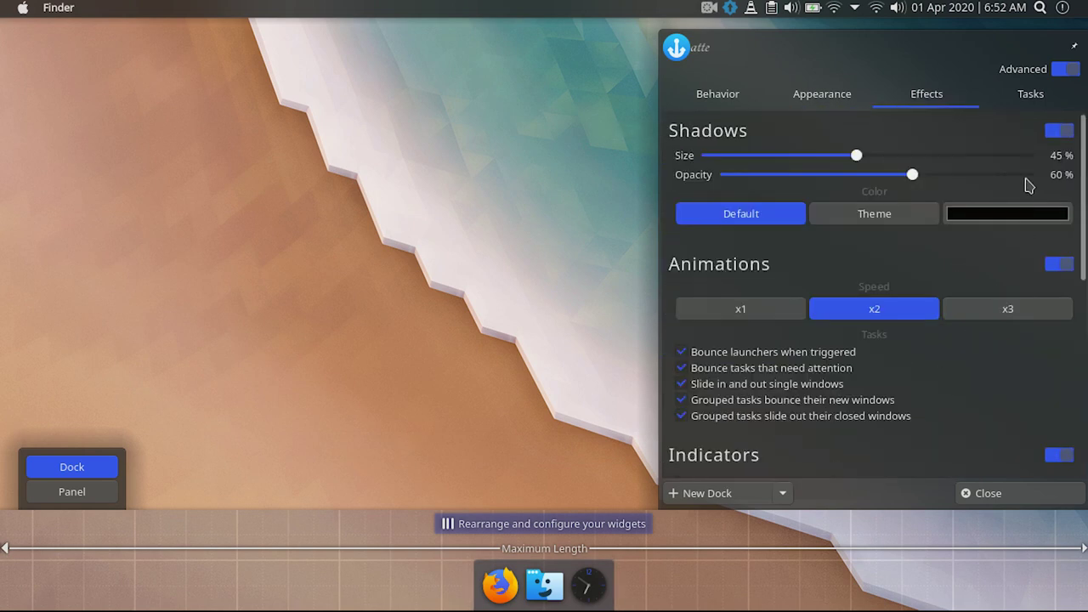
{"action": "left_click", "coordinate": [1006, 316]}
{"action": "scroll", "coordinate": [808, 404], "scroll_direction": "down", "scroll_amount": 2}
{"action": "scroll", "coordinate": [731, 399], "scroll_direction": "up", "scroll_amount": 2}
{"action": "scroll", "coordinate": [793, 394], "scroll_direction": "down", "scroll_amount": 4}
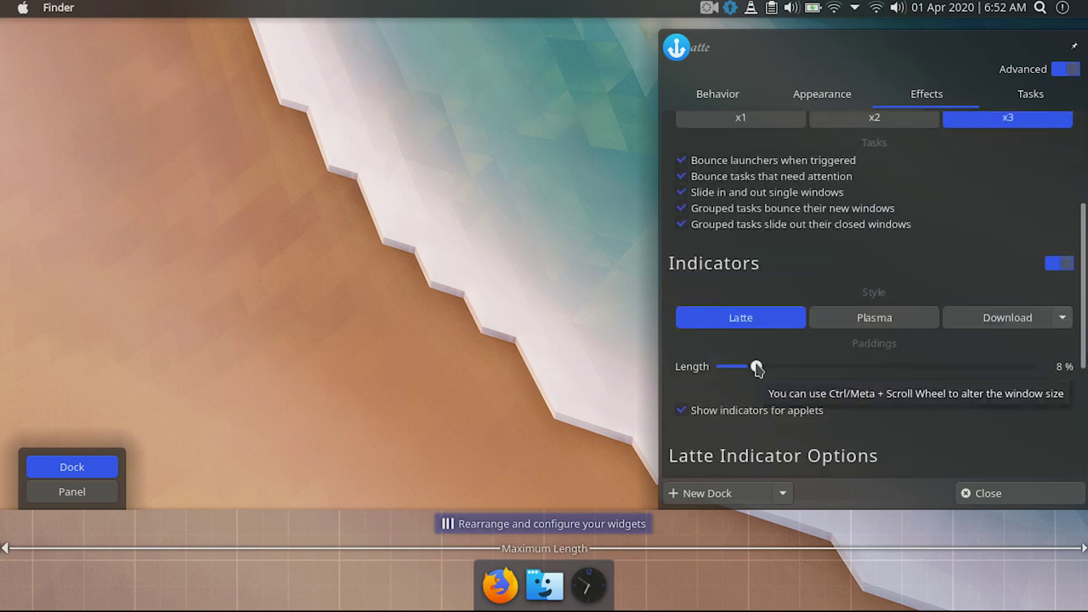
{"action": "left_click_drag", "start_coordinate": [756, 367], "coordinate": [764, 367]}
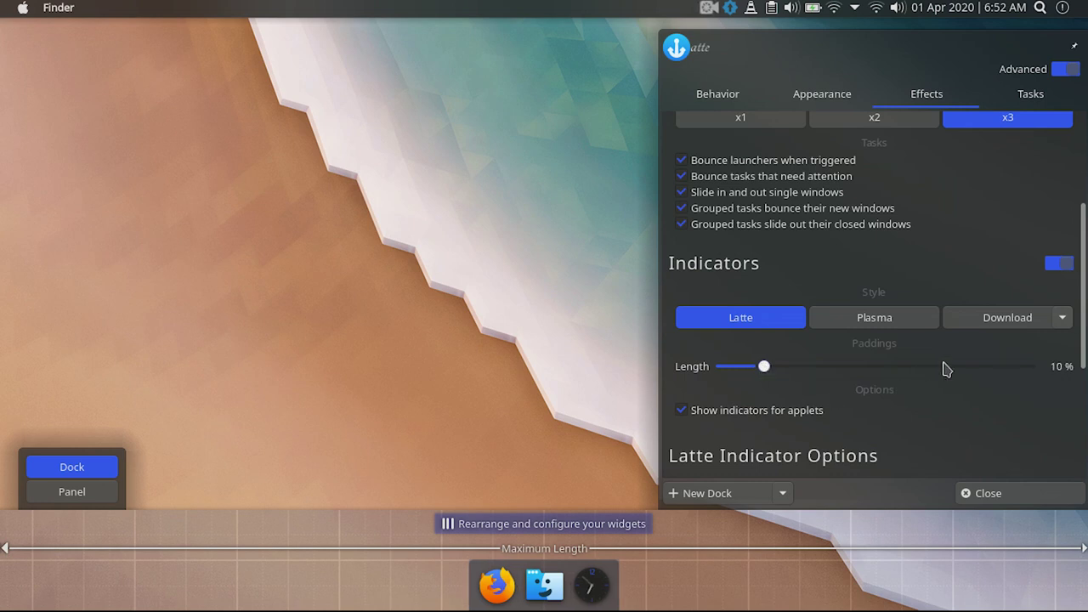
Step: Set the Latte indicator style for active windows to Dot and enable a different color for minimized windows
{"action": "scroll", "coordinate": [976, 391], "scroll_direction": "down", "scroll_amount": 3}
{"action": "left_click", "coordinate": [960, 331]}
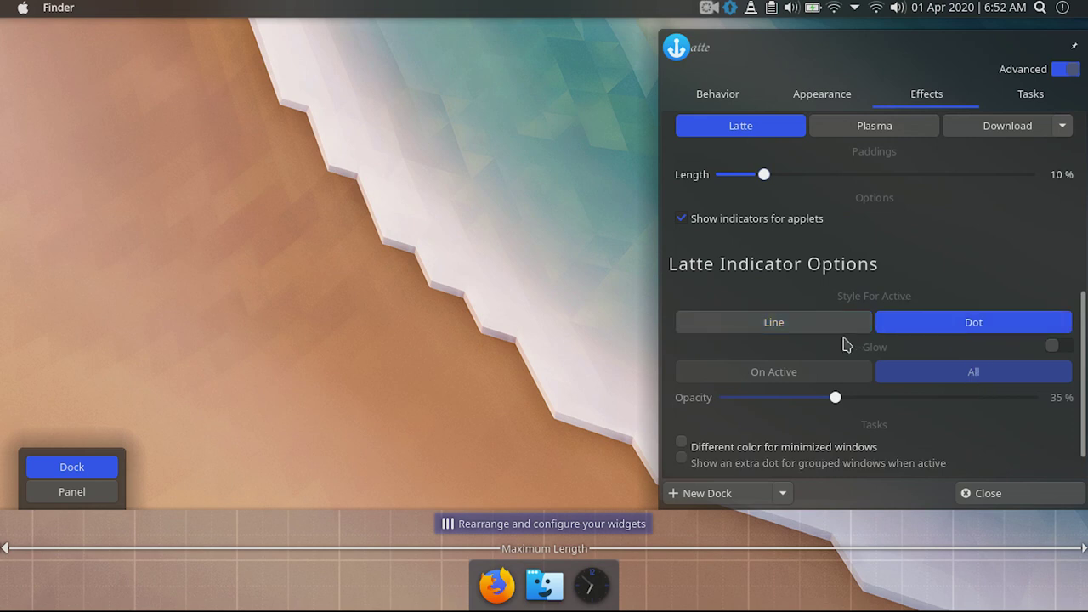
{"action": "scroll", "coordinate": [978, 417], "scroll_direction": "down", "scroll_amount": 1}
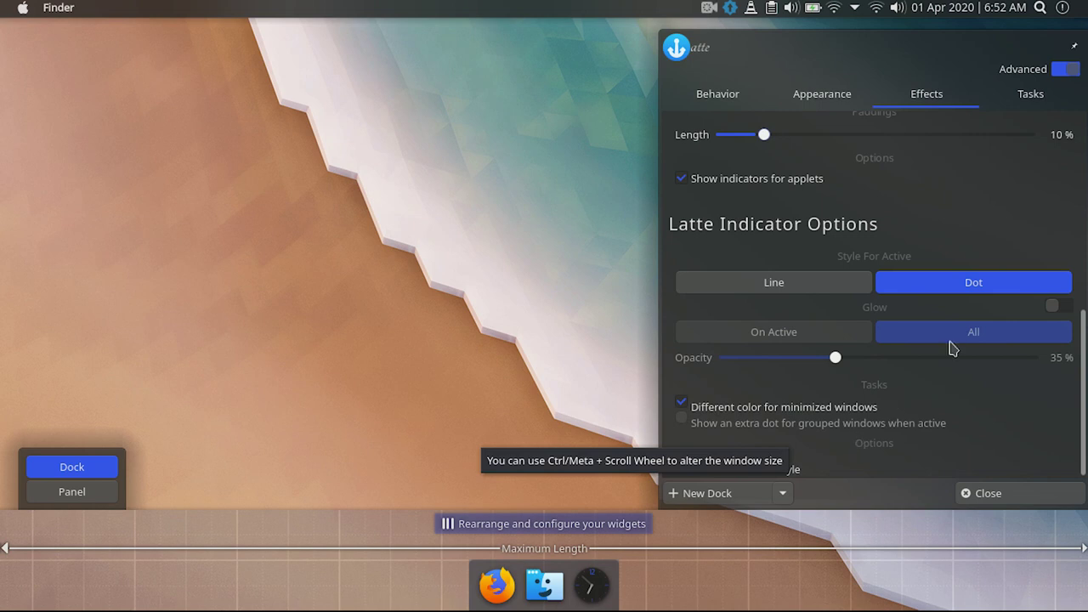
Step: Disable adding launchers only in the Tasks Area and close the dock settings
{"action": "left_click", "coordinate": [1051, 106]}
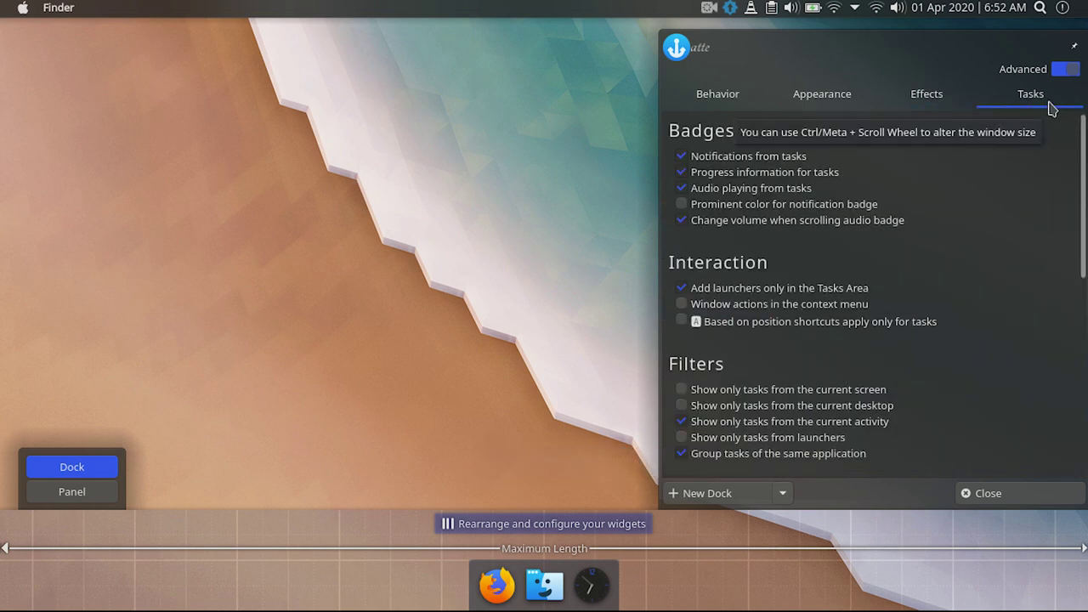
{"action": "left_click", "coordinate": [681, 290]}
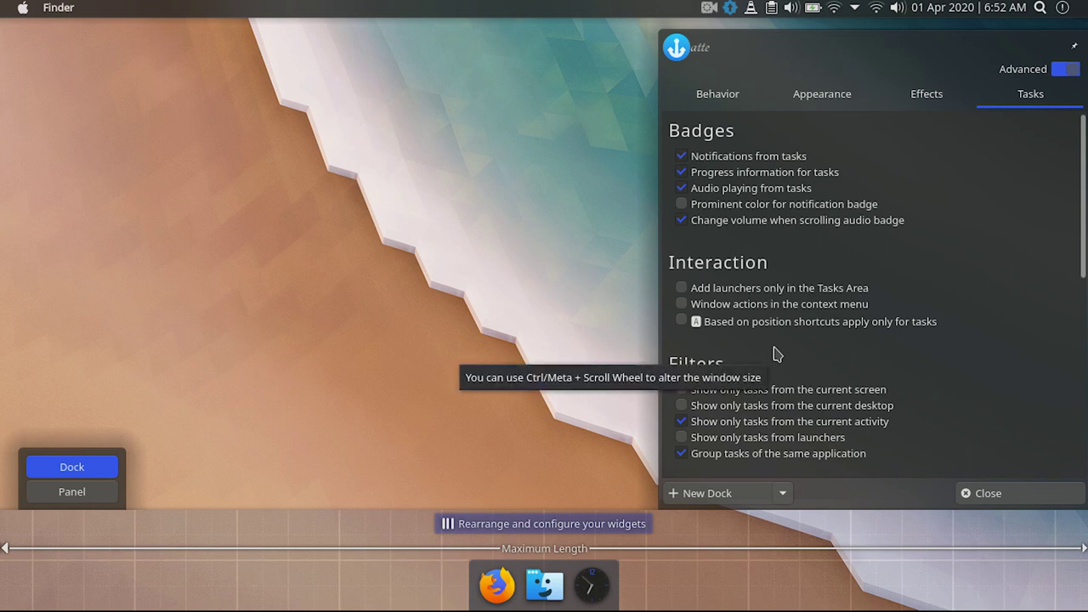
{"action": "left_click", "coordinate": [975, 495]}
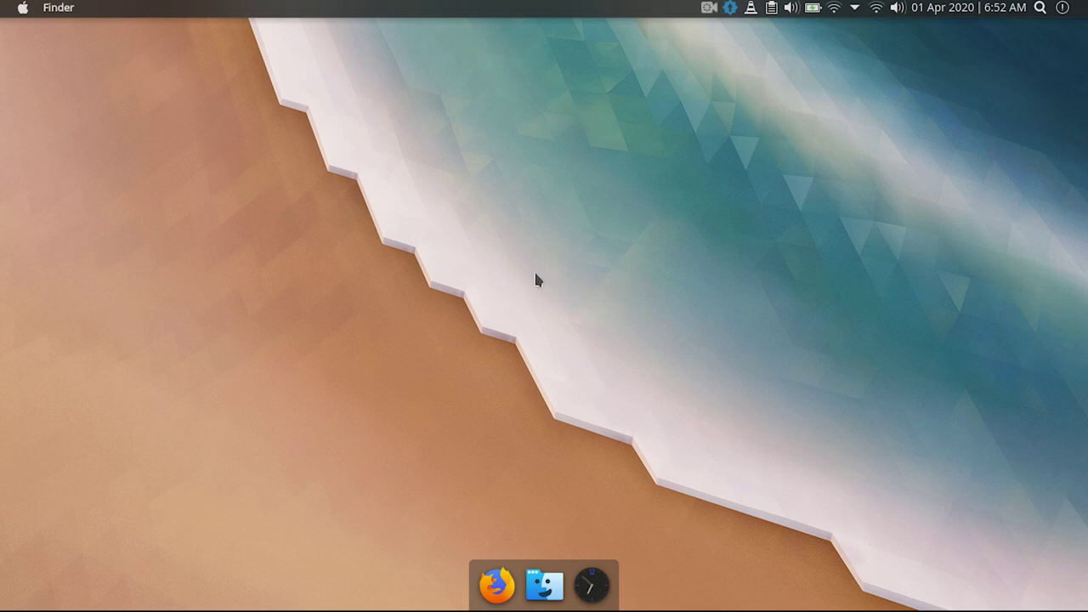
Step: Find Discover with the application launcher by searching for "disc" and launch it
{"action": "left_click", "coordinate": [24, 8]}
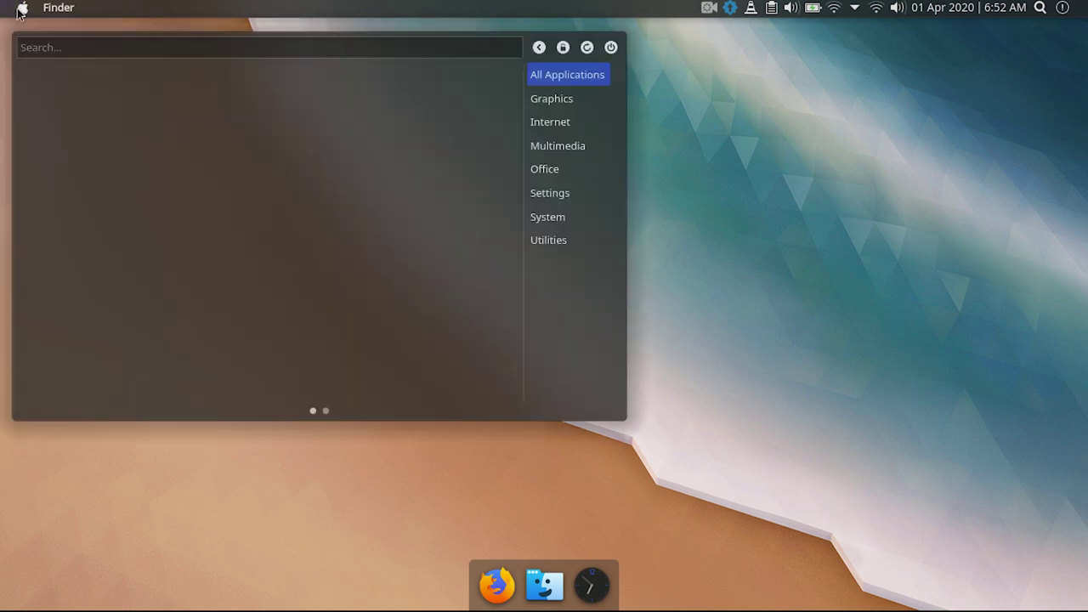
{"action": "type", "text": "disc"}
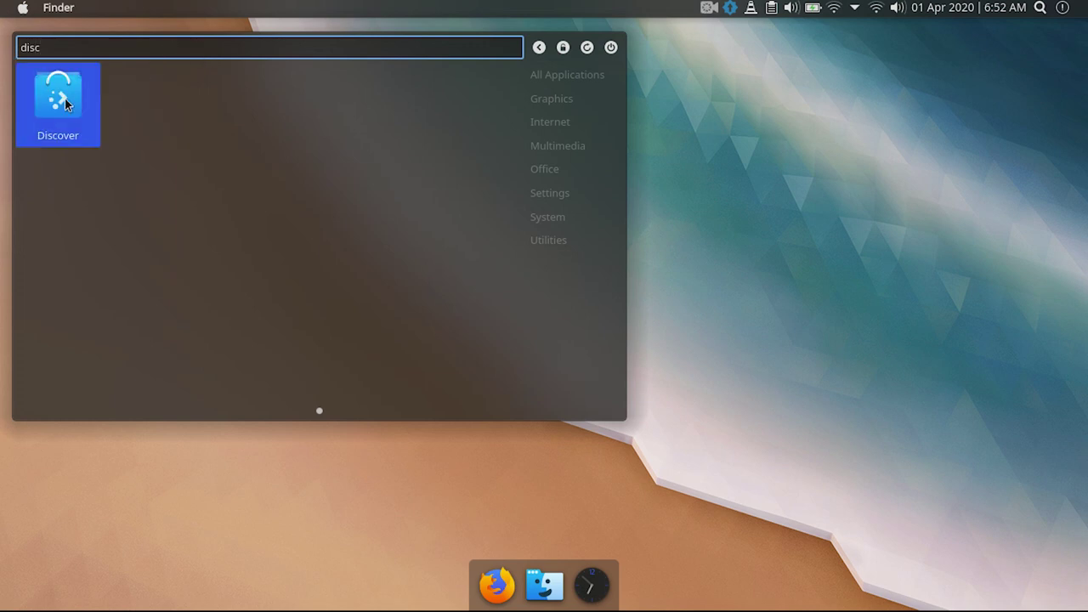
{"action": "left_click_drag", "start_coordinate": [64, 99], "coordinate": [206, 150]}
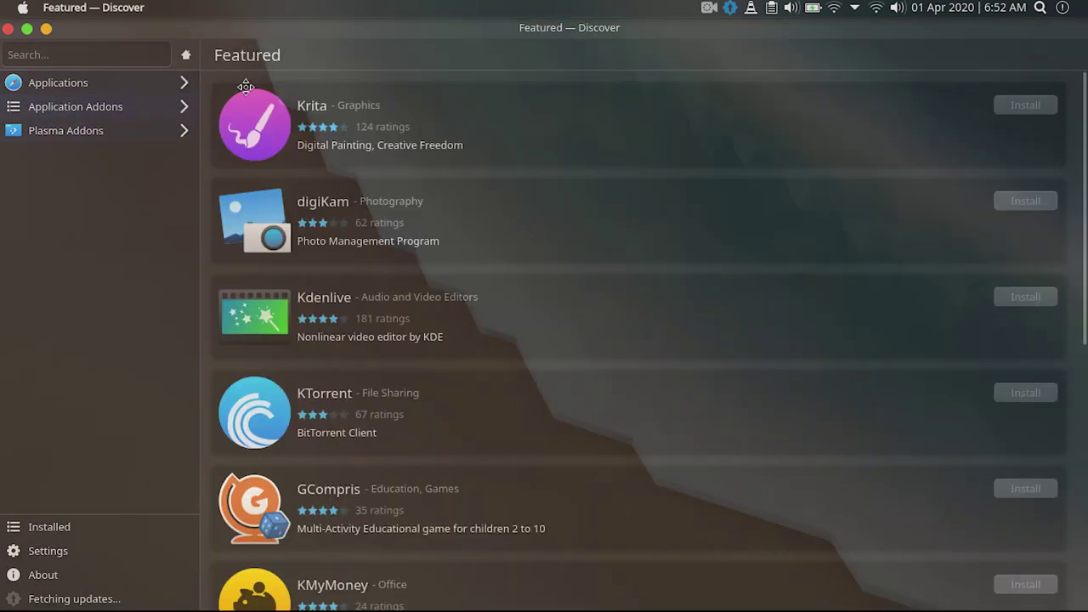
Step: Unmaximize the Discover window, shrink it to less than half the screen width and move it clear of the dock
{"action": "left_click_drag", "start_coordinate": [254, 67], "coordinate": [245, 89]}
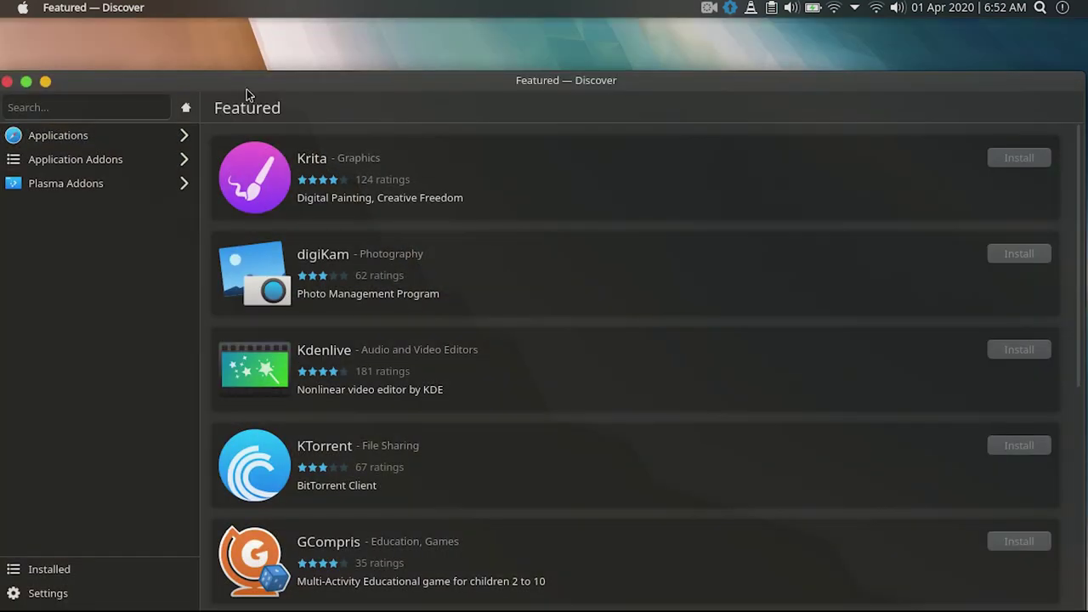
{"action": "left_click", "coordinate": [26, 83]}
{"action": "left_click_drag", "start_coordinate": [200, 23], "coordinate": [199, 80]}
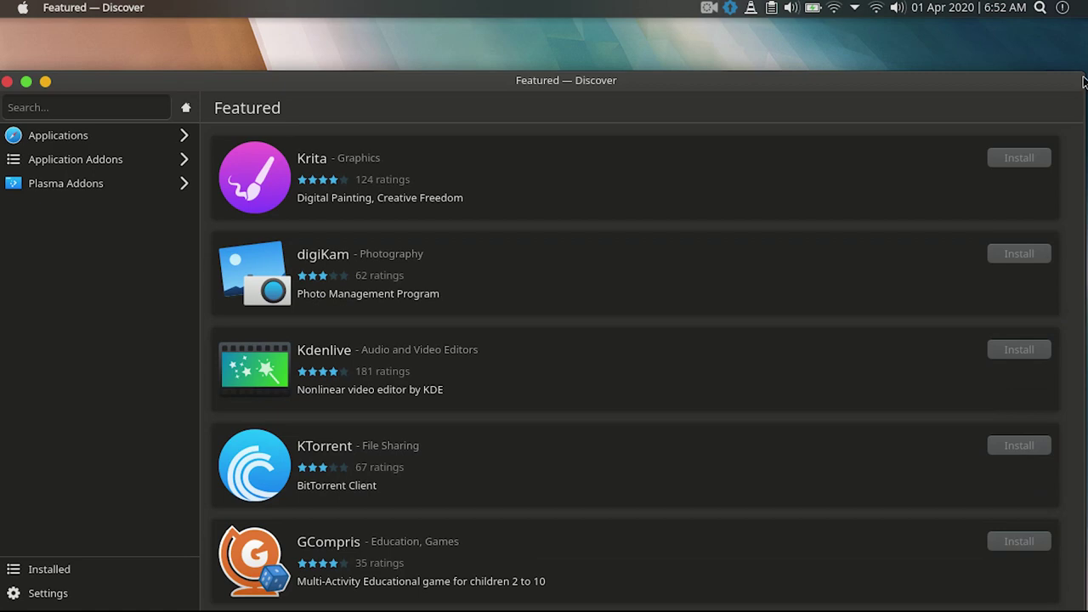
{"action": "left_click_drag", "start_coordinate": [1083, 81], "coordinate": [466, 346]}
{"action": "left_click_drag", "start_coordinate": [274, 360], "coordinate": [330, 134]}
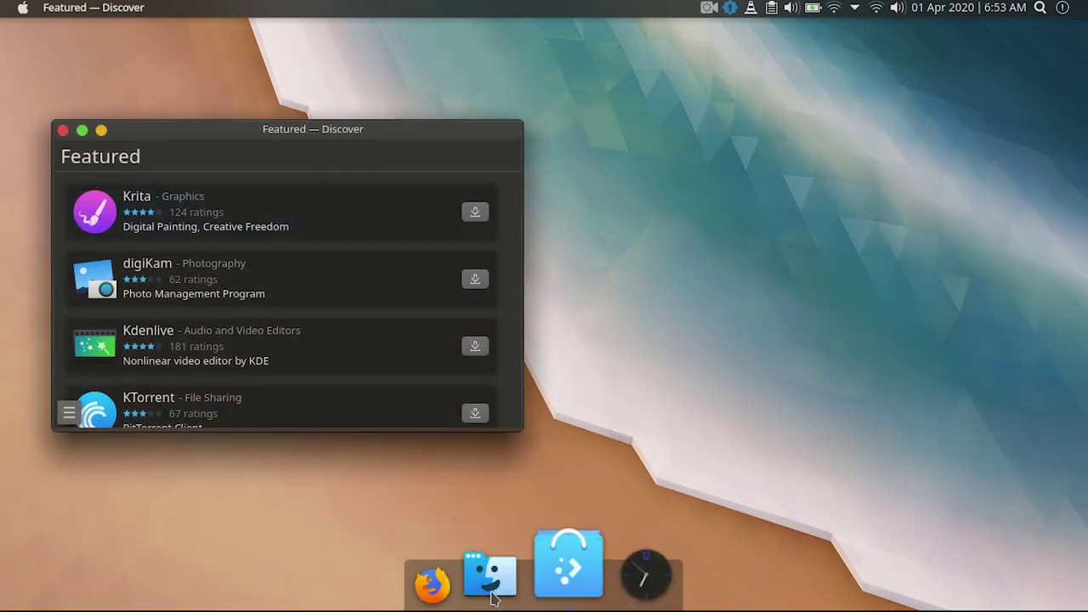
Step: Pin the Discover launcher to the dock and close the Discover window
{"action": "right_click", "coordinate": [566, 568]}
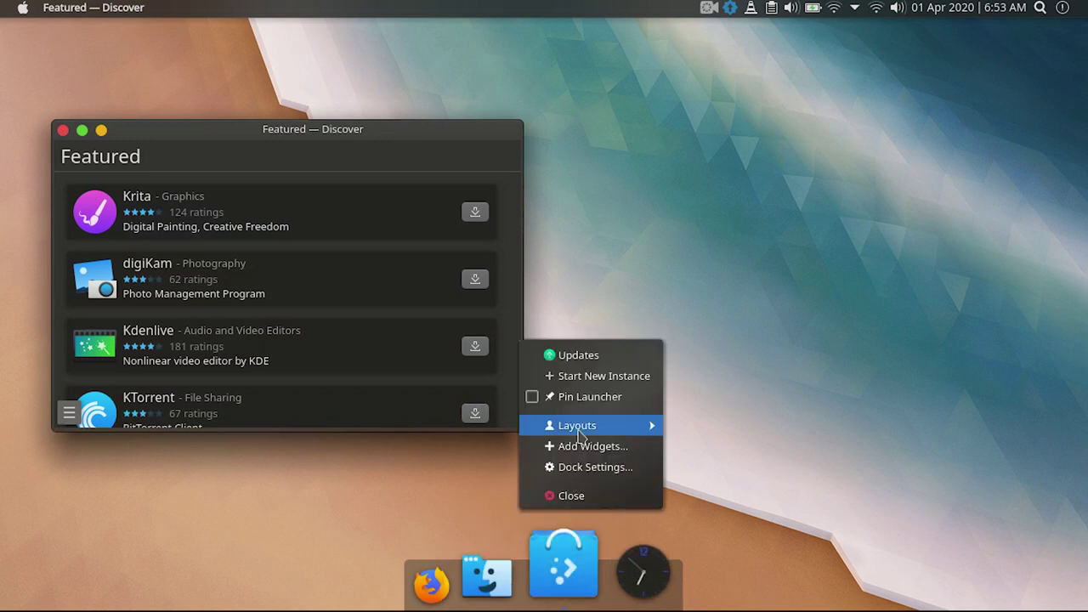
{"action": "left_click", "coordinate": [586, 397]}
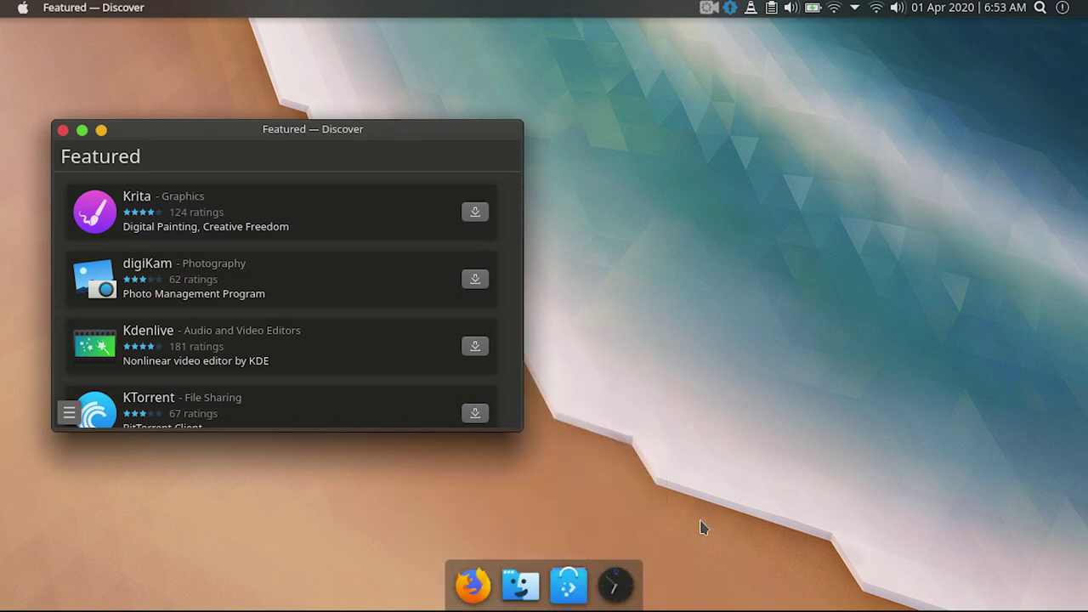
{"action": "left_click", "coordinate": [63, 131]}
Step: Search the downloadable Plasma widgets for "latte", install Latte Separator and close the installer
{"action": "right_click", "coordinate": [125, 10]}
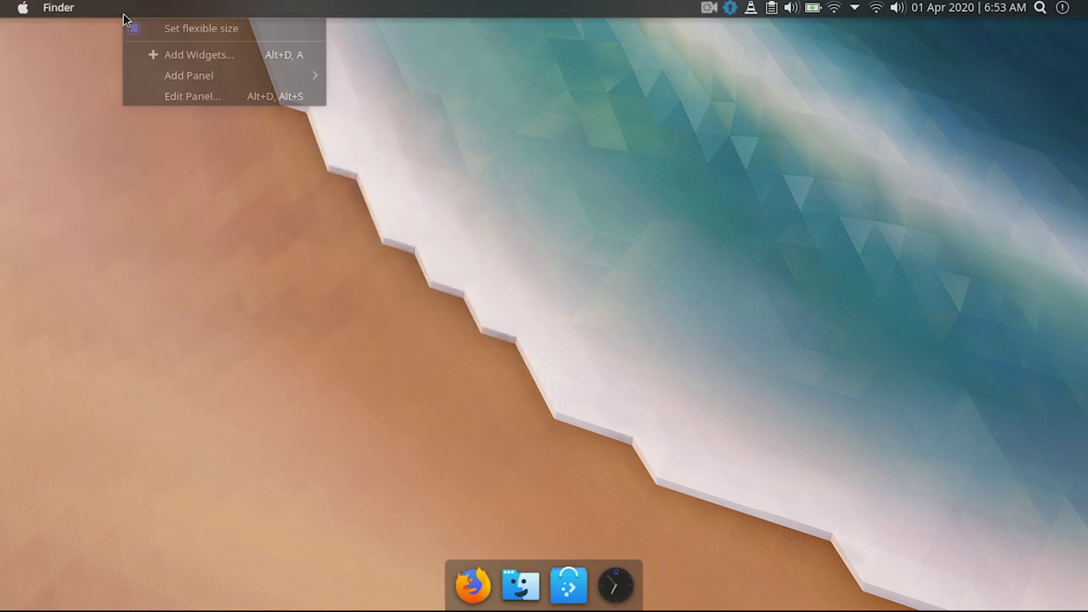
{"action": "left_click", "coordinate": [189, 60]}
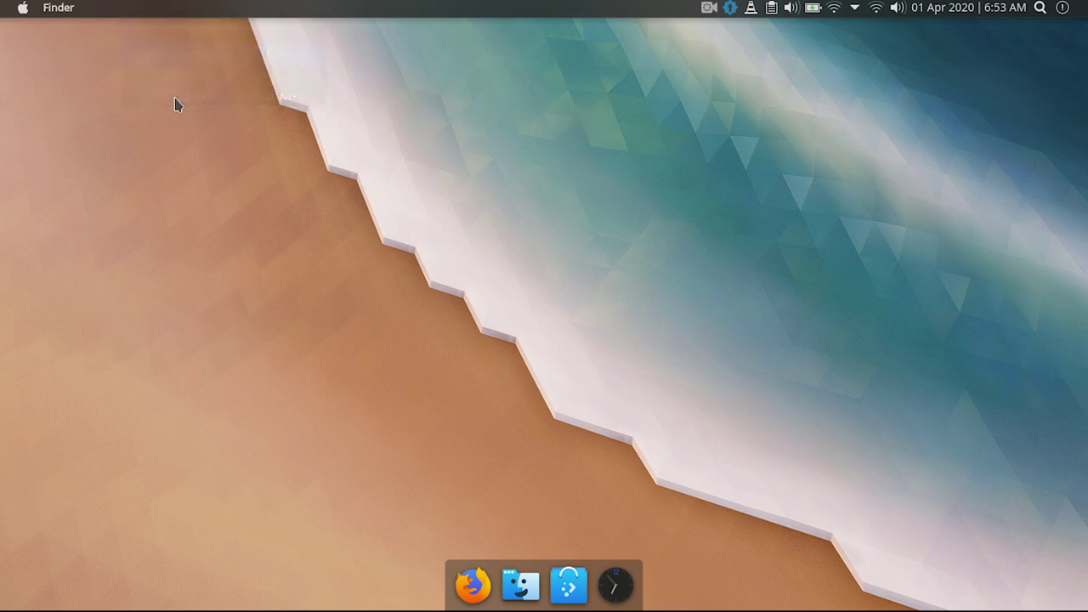
{"action": "scroll", "coordinate": [138, 474], "scroll_direction": "down", "scroll_amount": 1}
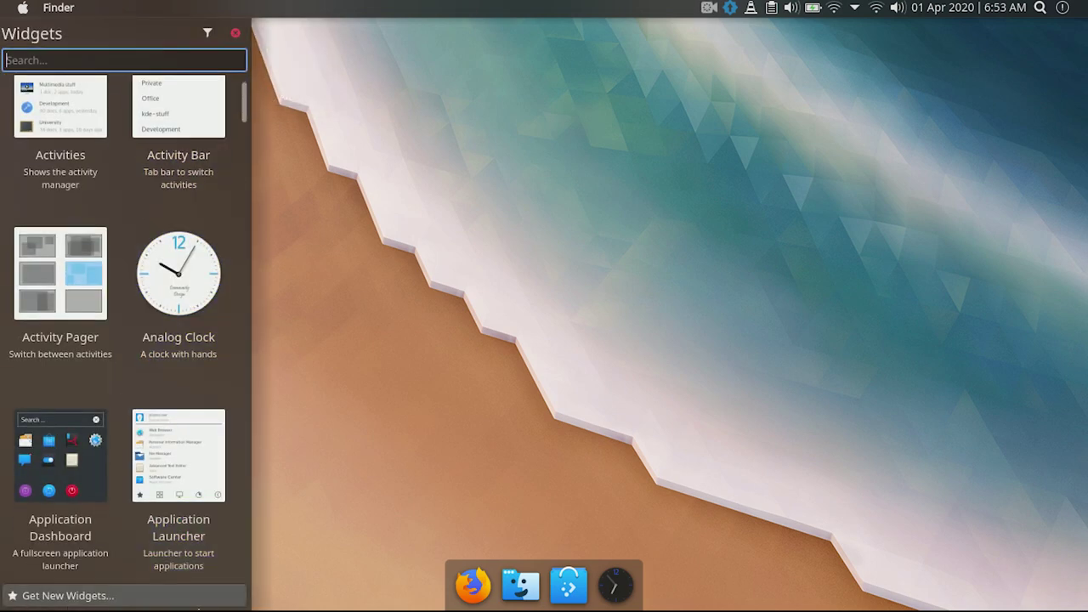
{"action": "left_click", "coordinate": [109, 597]}
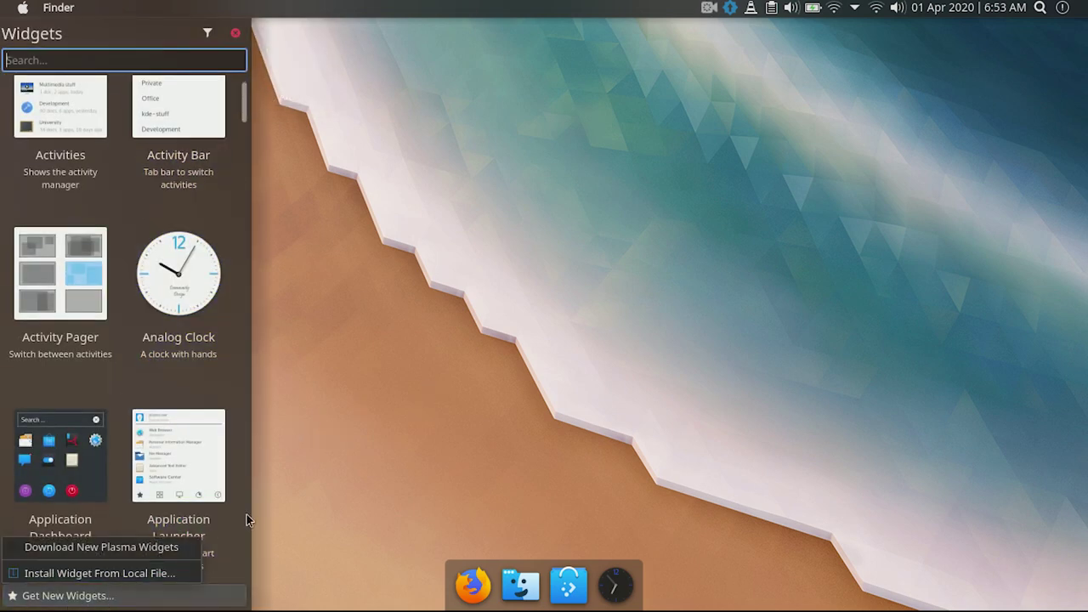
{"action": "left_click", "coordinate": [68, 549]}
{"action": "left_click", "coordinate": [741, 372]}
{"action": "type", "text": "latte"}
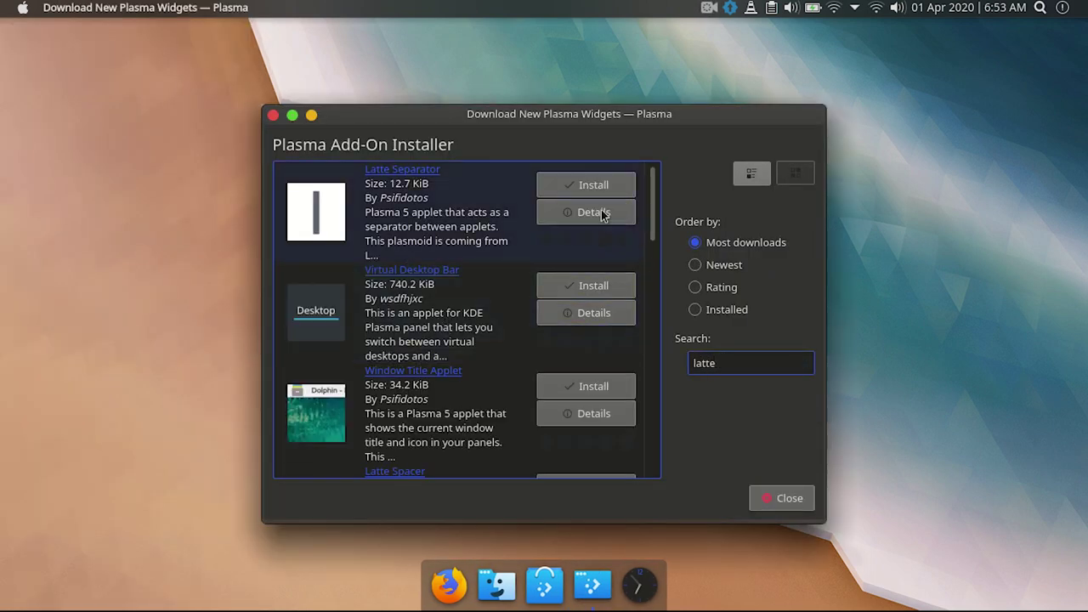
{"action": "left_click", "coordinate": [621, 188]}
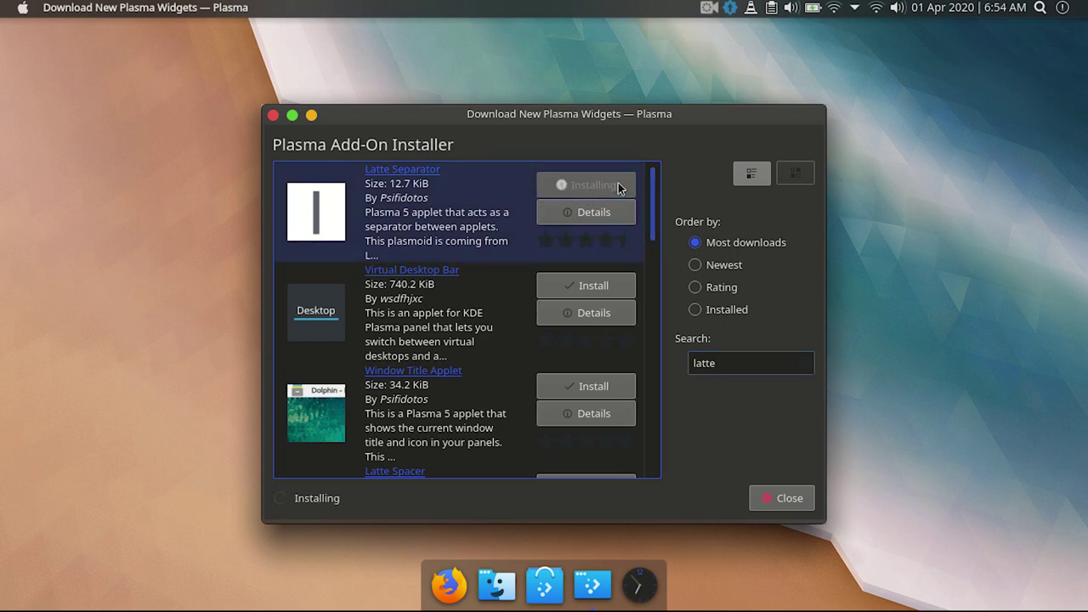
{"action": "left_click", "coordinate": [778, 499]}
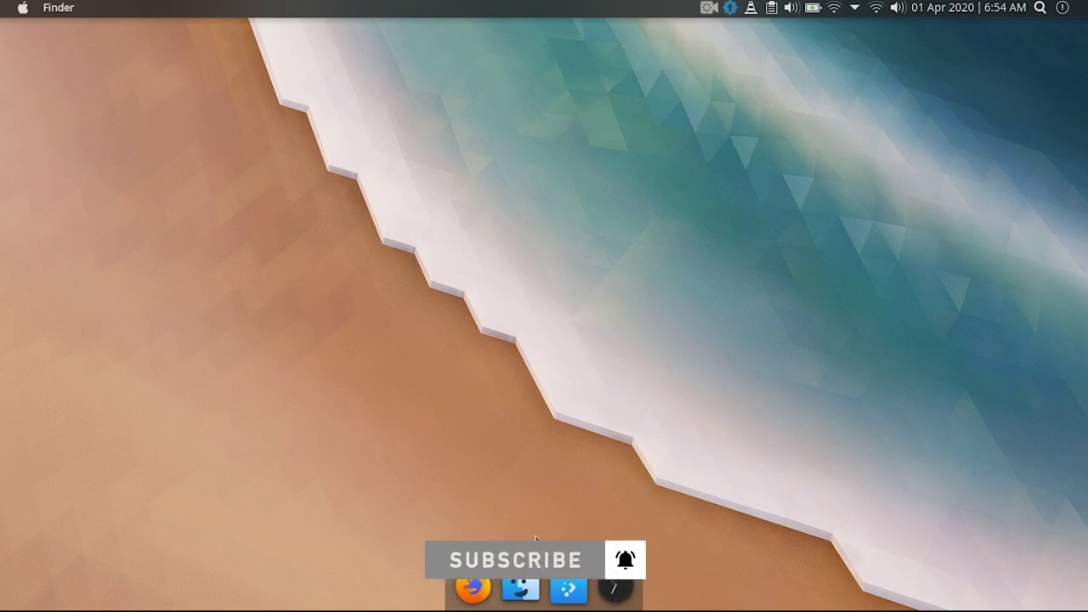
Step: Add the Latte Separator widget to the dock between Discover and the clock, and close the widget list
{"action": "right_click", "coordinate": [575, 599]}
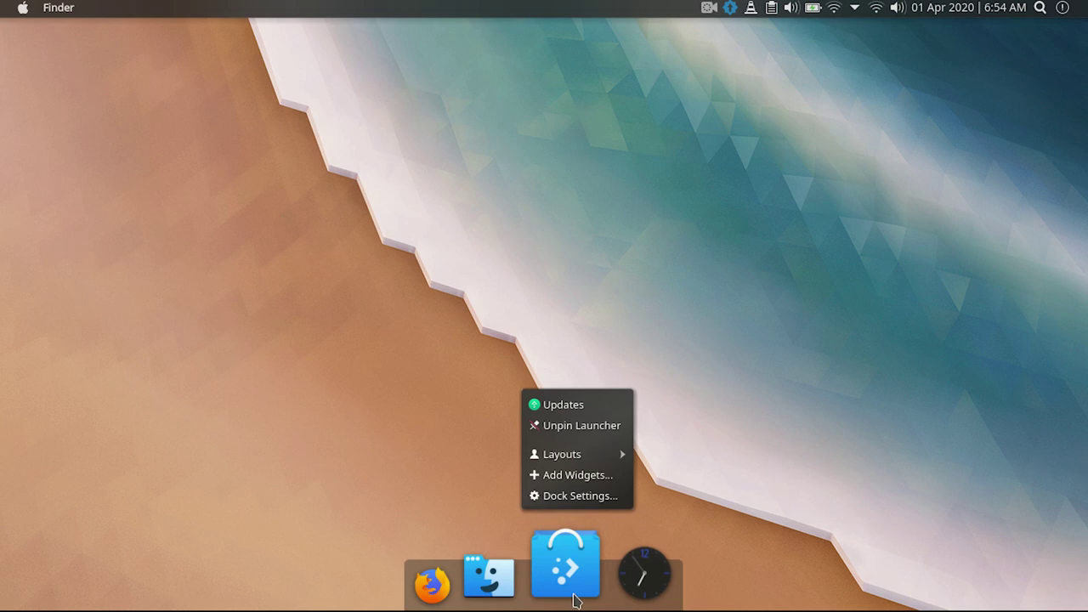
{"action": "left_click", "coordinate": [585, 478]}
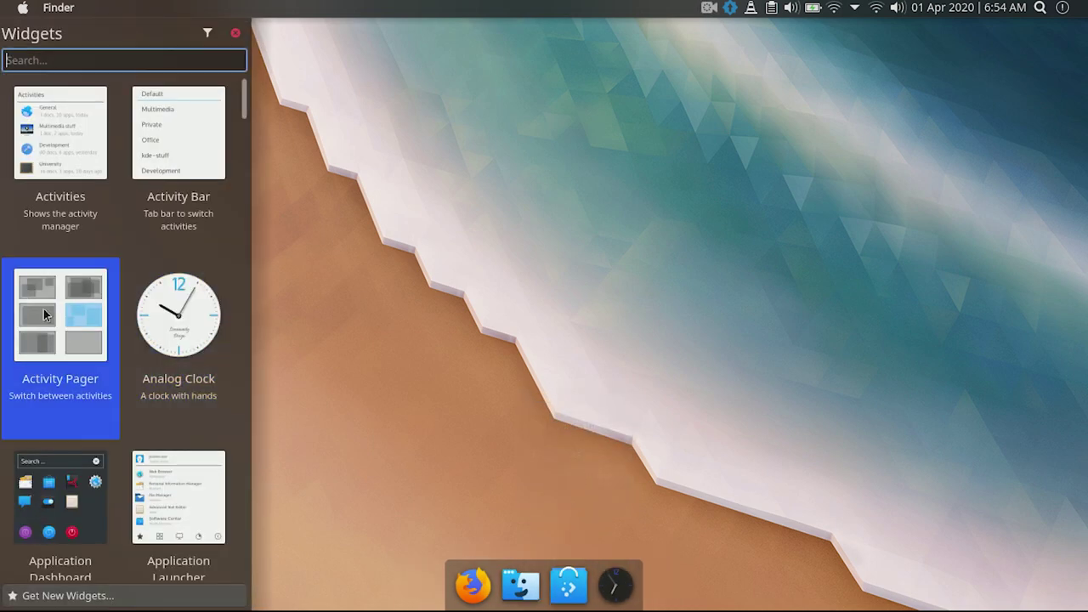
{"action": "type", "text": "latte"}
{"action": "left_click_drag", "start_coordinate": [52, 161], "coordinate": [594, 591]}
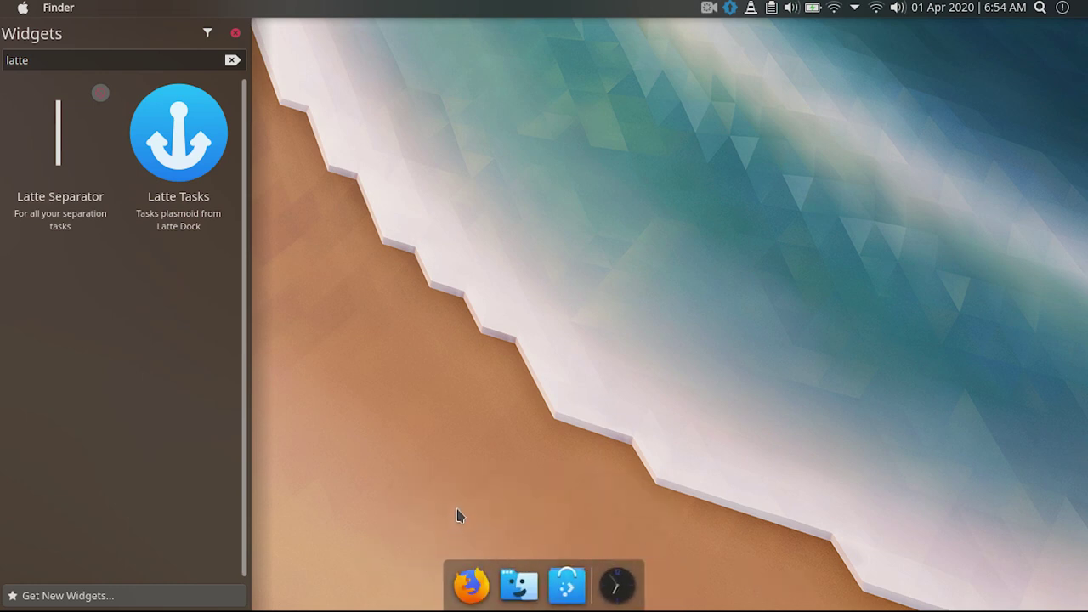
{"action": "left_click", "coordinate": [235, 34]}
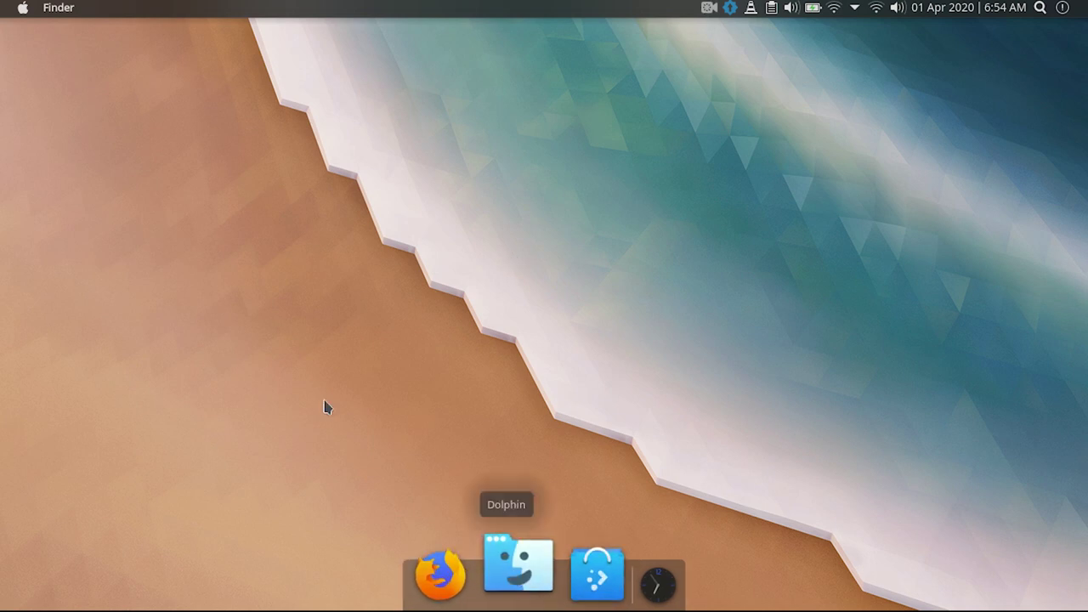
Step: Open System Settings from the application launcher and go to the Startup and Shutdown login screen settings
{"action": "left_click", "coordinate": [23, 9]}
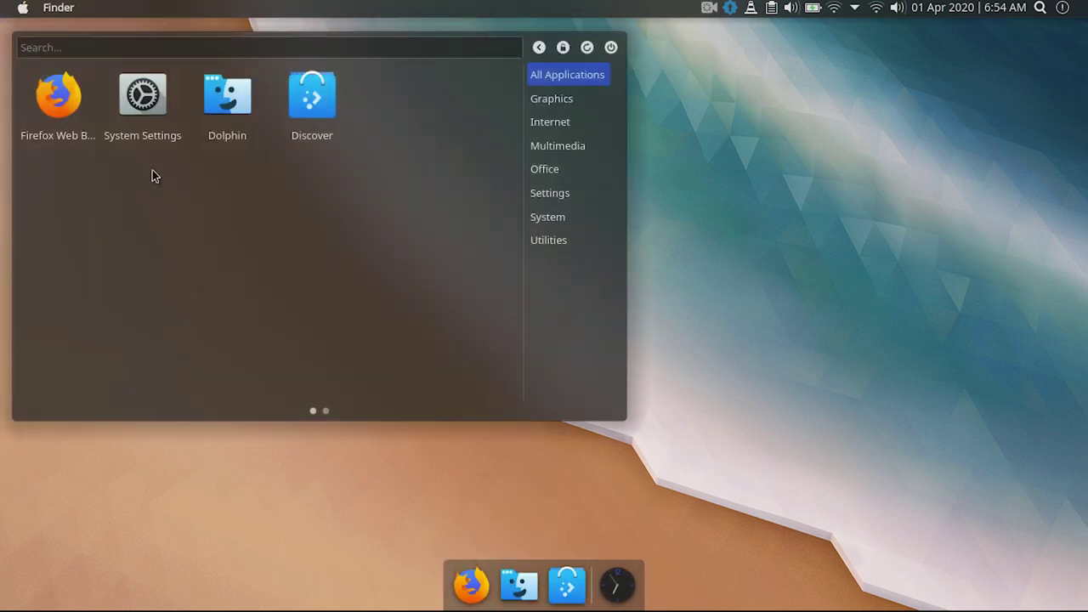
{"action": "left_click_drag", "start_coordinate": [163, 119], "coordinate": [196, 236]}
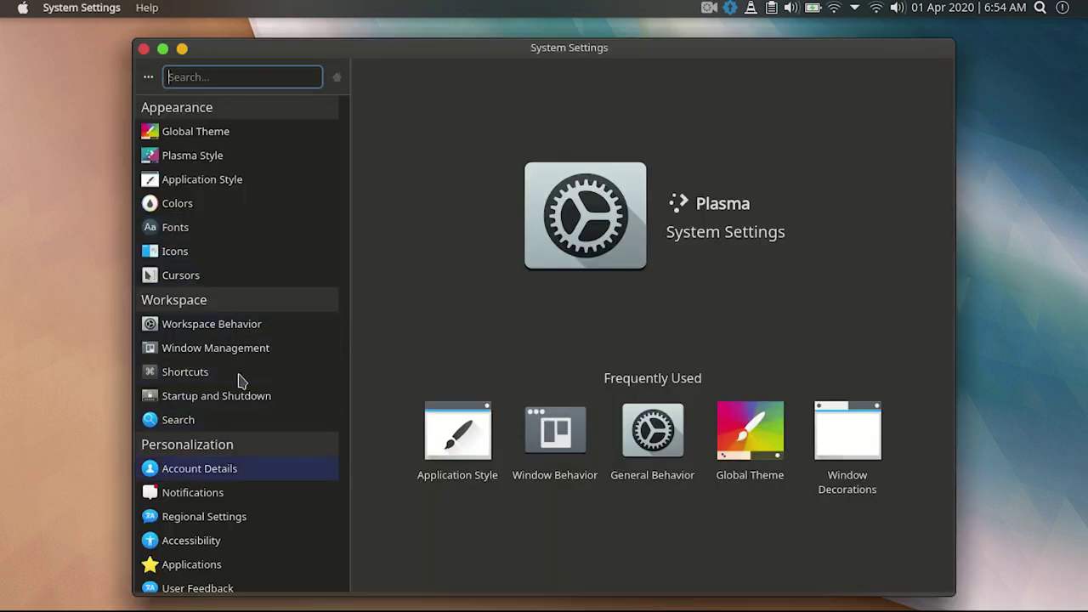
{"action": "mouse_move", "coordinate": [267, 363]}
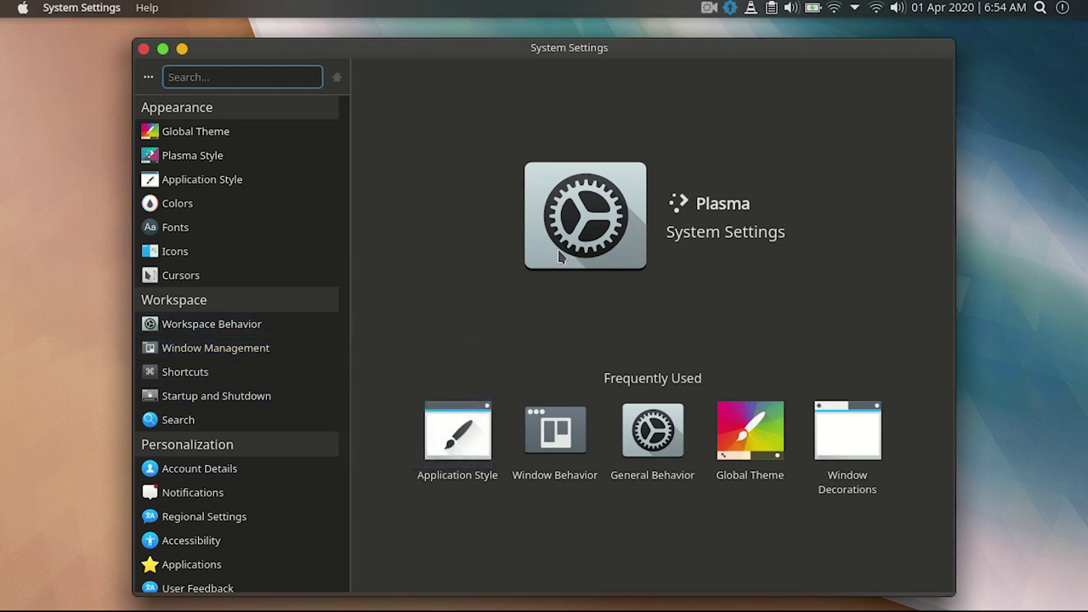
{"action": "left_click", "coordinate": [212, 396]}
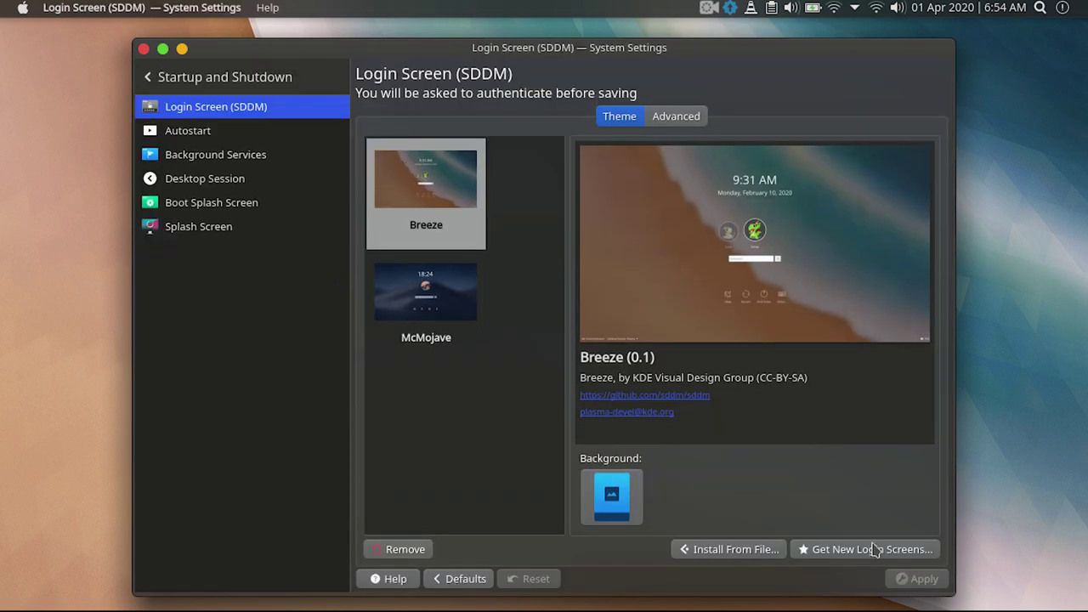
Step: Search the downloadable login screens for "chil" and install Chili login theme for KDE Plasma
{"action": "left_click", "coordinate": [910, 554]}
{"action": "left_click", "coordinate": [763, 362]}
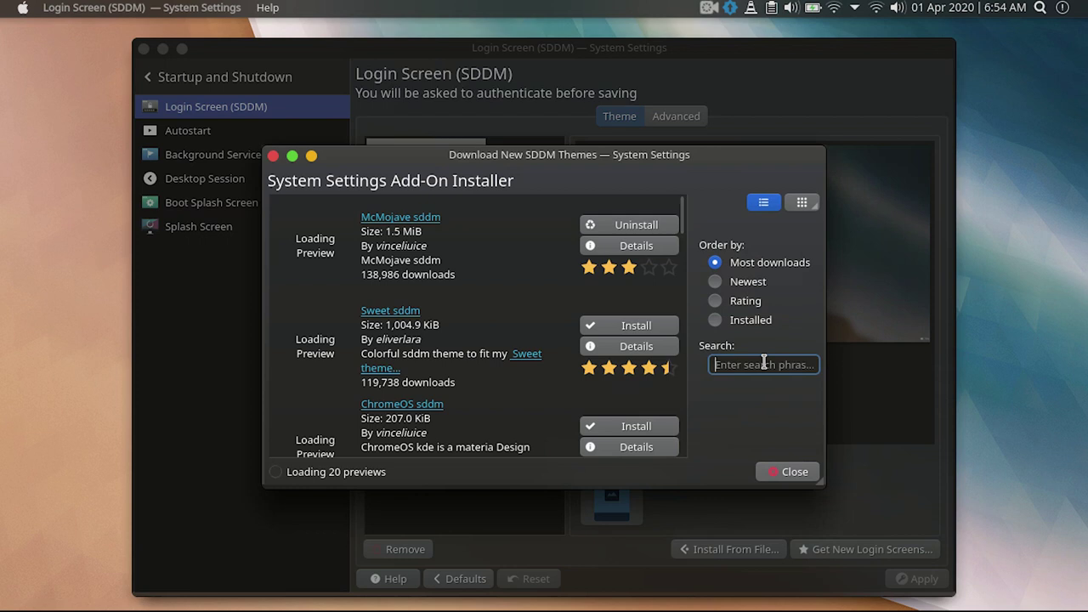
{"action": "type", "text": "chil"}
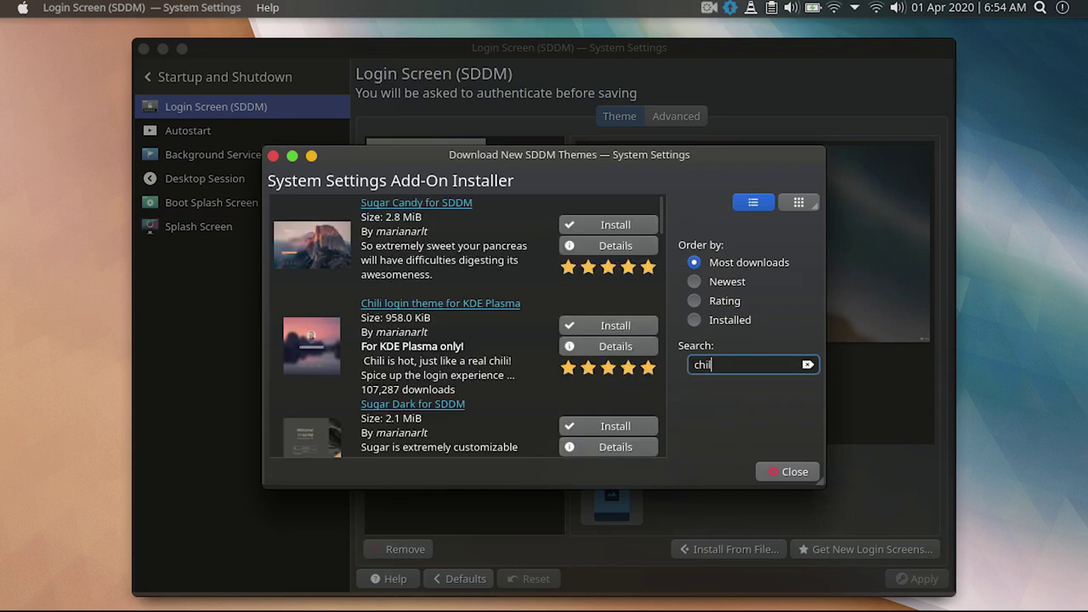
{"action": "left_click", "coordinate": [607, 329]}
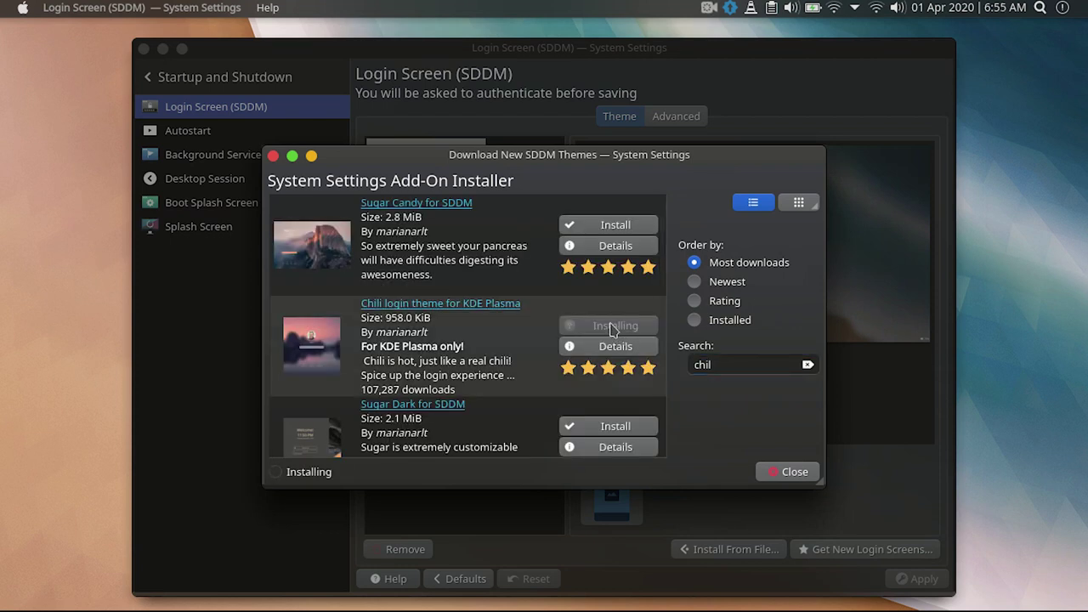
Step: Authorize the Chili login theme installation with the account password and close the add-on installer
{"action": "type", "text": "p"}
{"action": "left_click", "coordinate": [634, 364]}
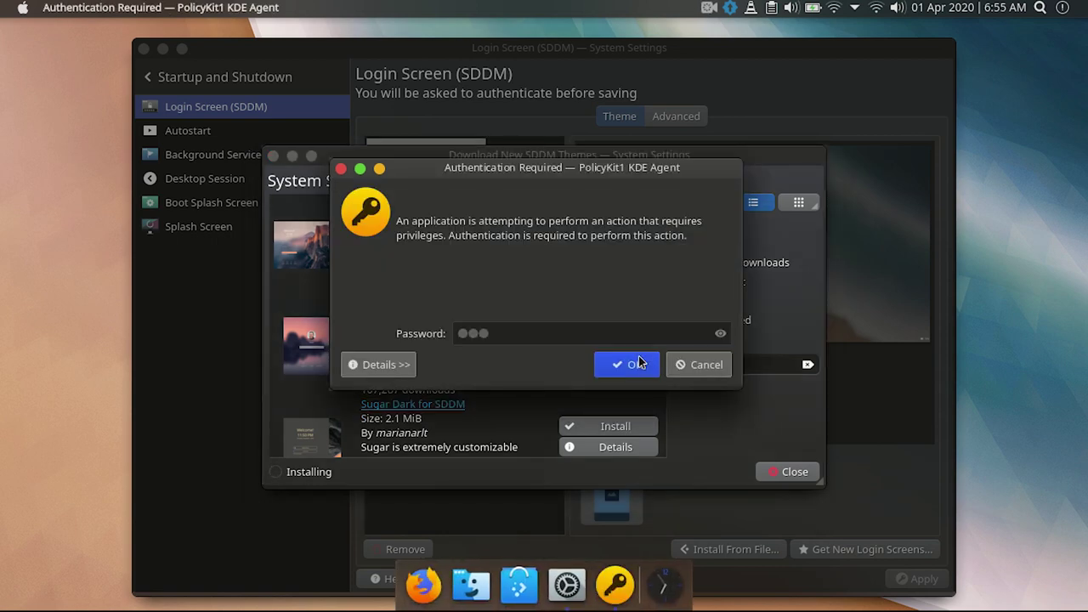
{"action": "left_click", "coordinate": [773, 473]}
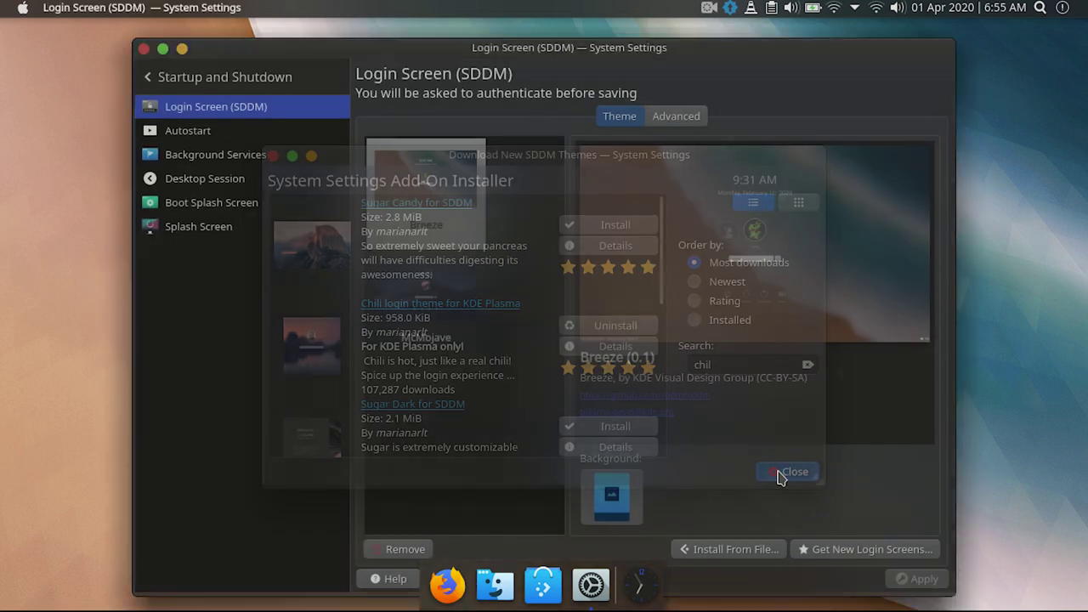
Step: Apply Chili for Plasma as the login screen theme, authenticating with the account password
{"action": "left_click", "coordinate": [400, 411]}
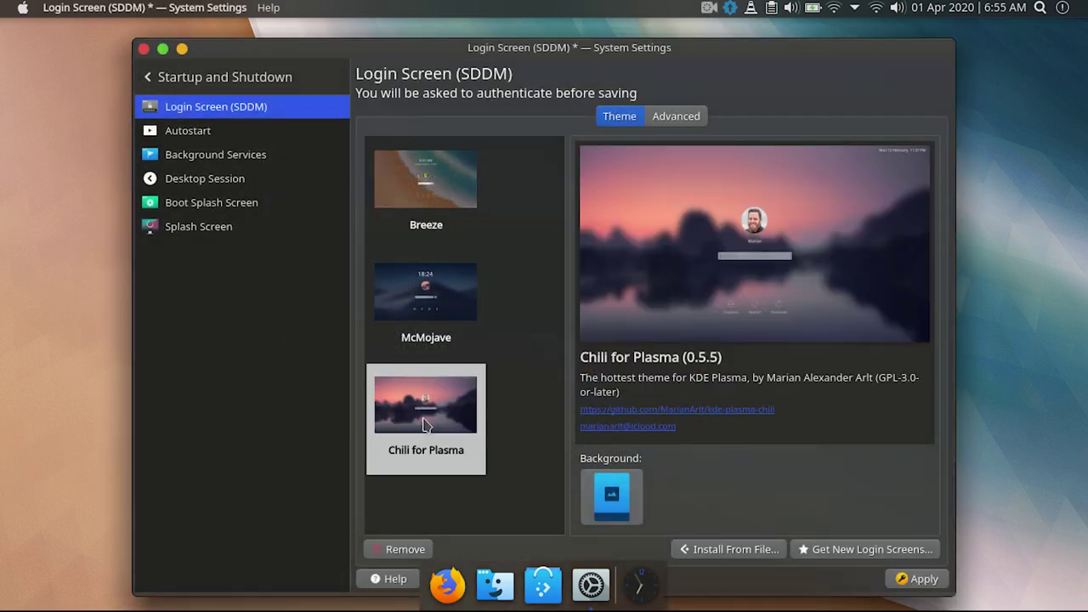
{"action": "left_click", "coordinate": [923, 578]}
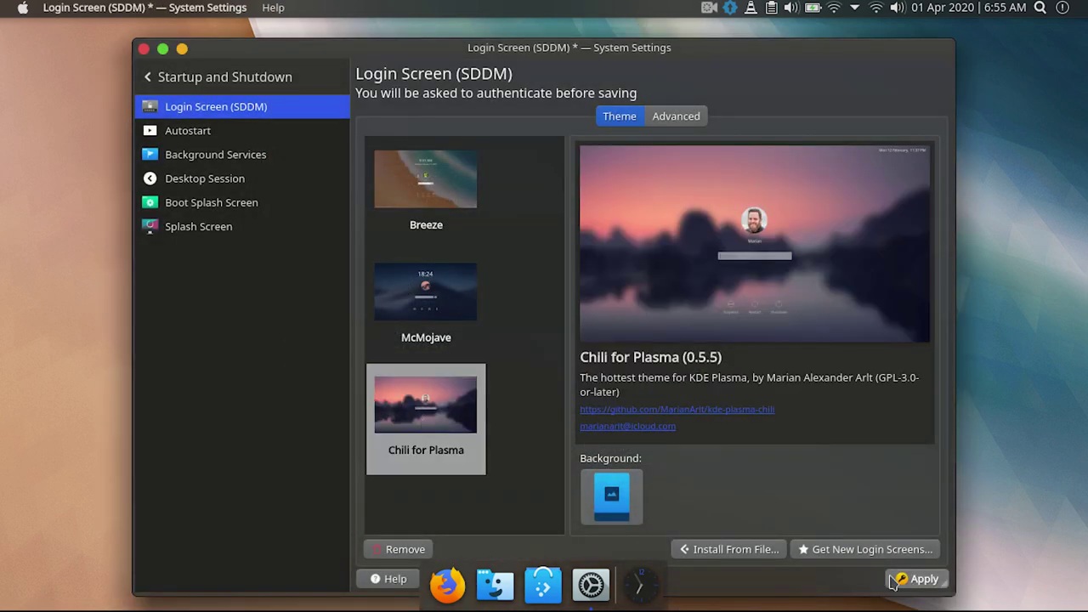
{"action": "type", "text": "***"}
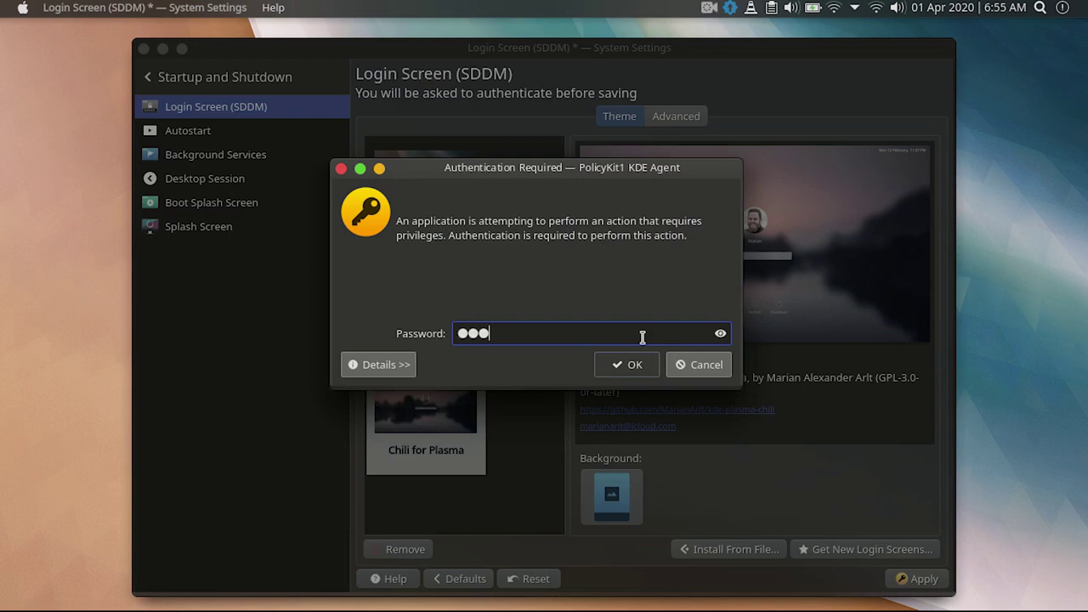
{"action": "left_click", "coordinate": [643, 368]}
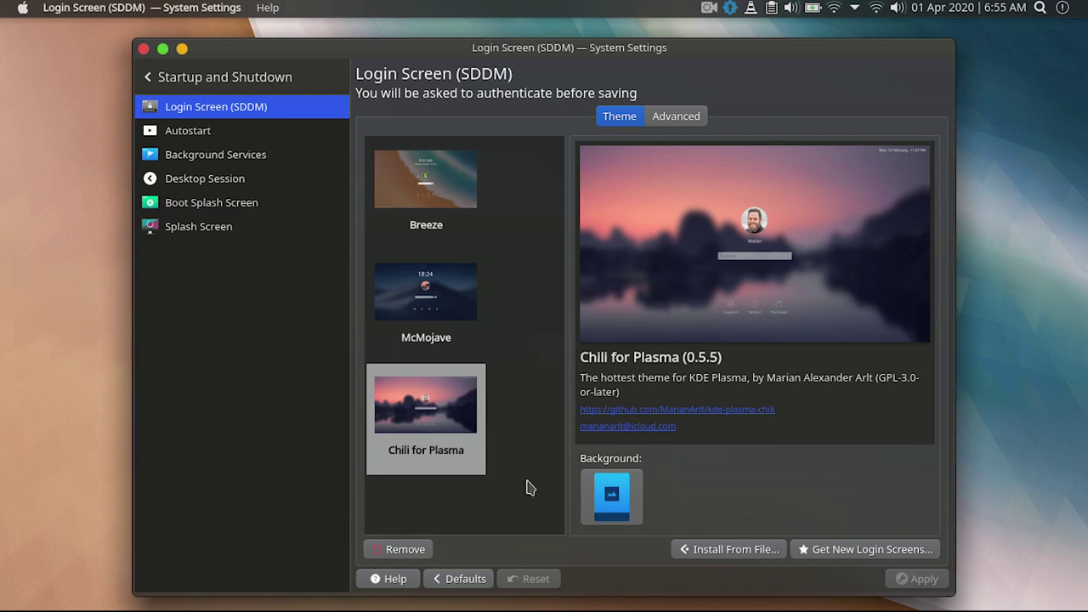
Step: Minimize System Settings and view the Documents folder in the Dolphin file manager
{"action": "left_click", "coordinate": [182, 50]}
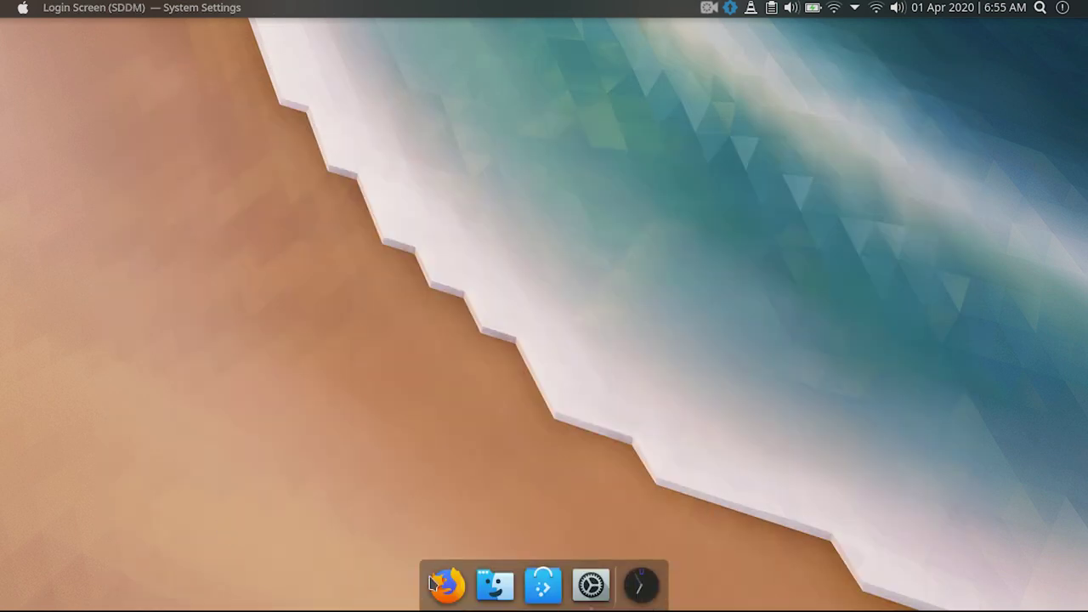
{"action": "left_click", "coordinate": [501, 587]}
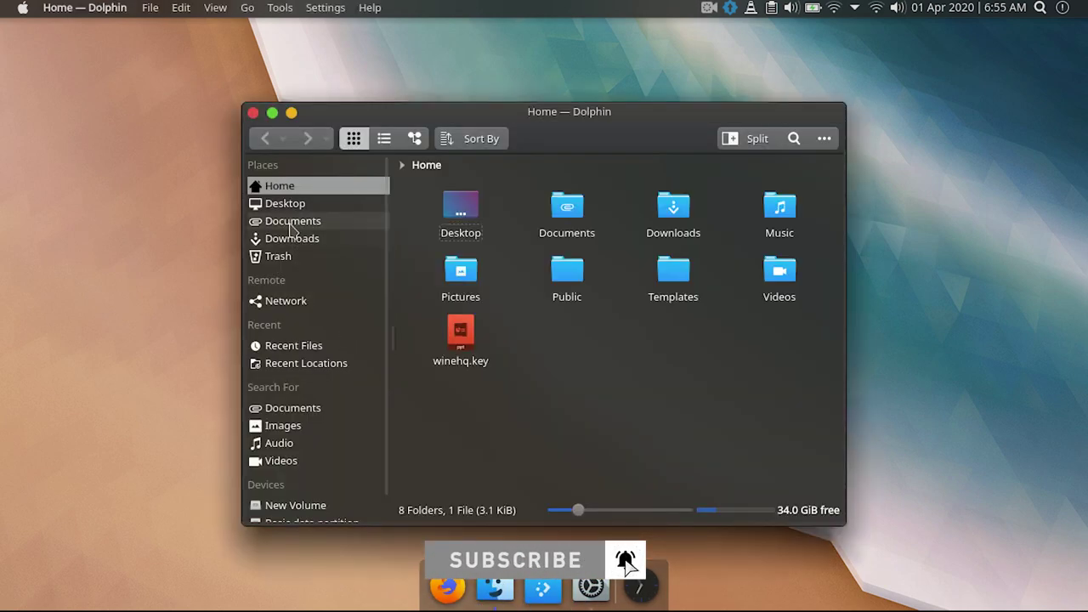
{"action": "left_click", "coordinate": [291, 222]}
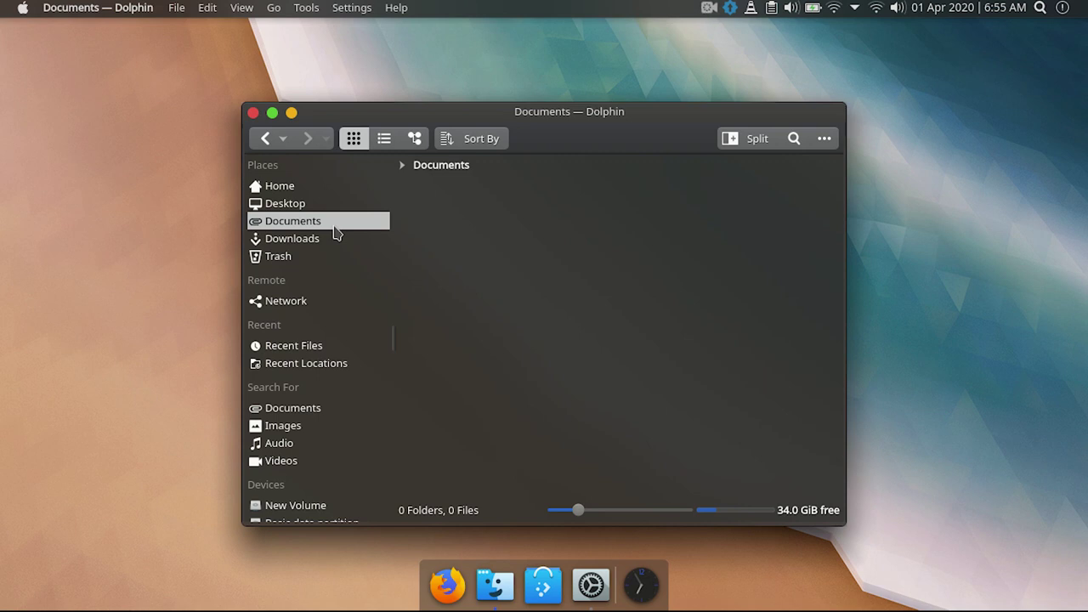
Step: Return to System Settings, go to Boot Splash Screen and search the downloadable boot splash screens for "macos"
{"action": "left_click", "coordinate": [592, 582]}
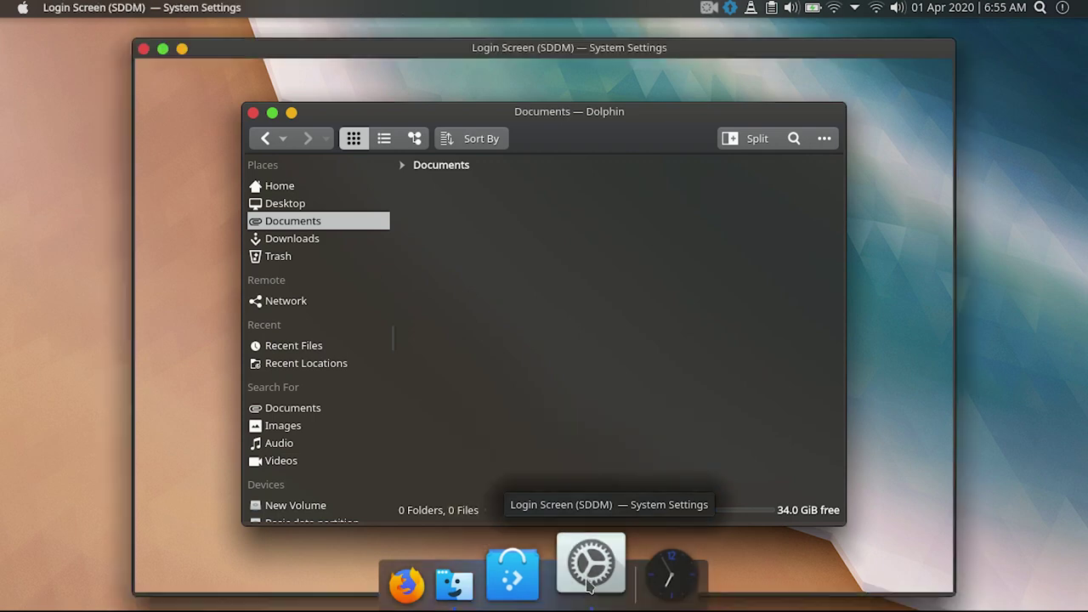
{"action": "left_click", "coordinate": [204, 208]}
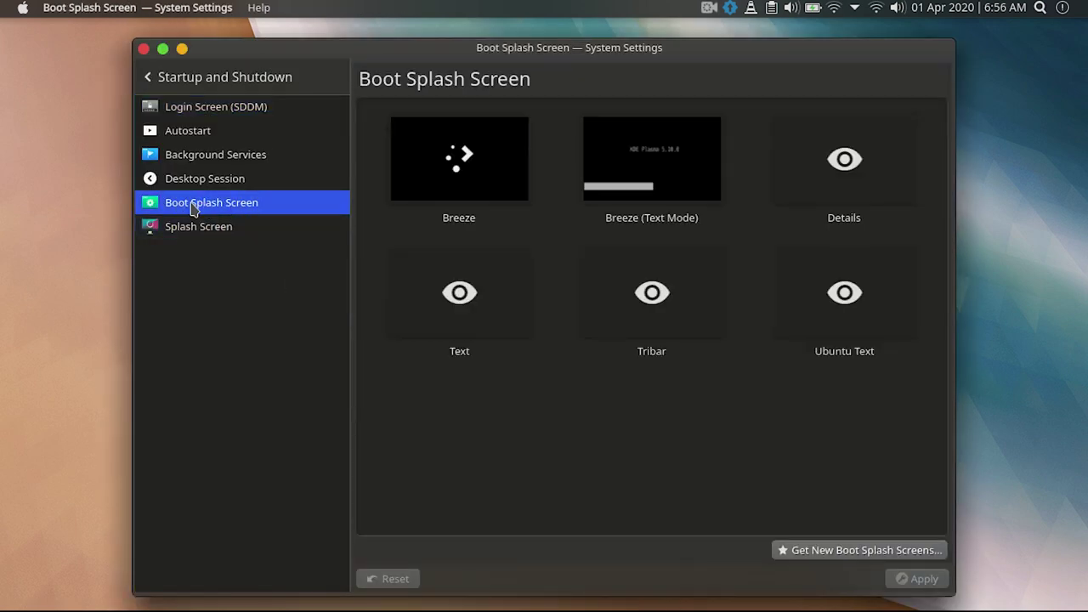
{"action": "left_click", "coordinate": [886, 553]}
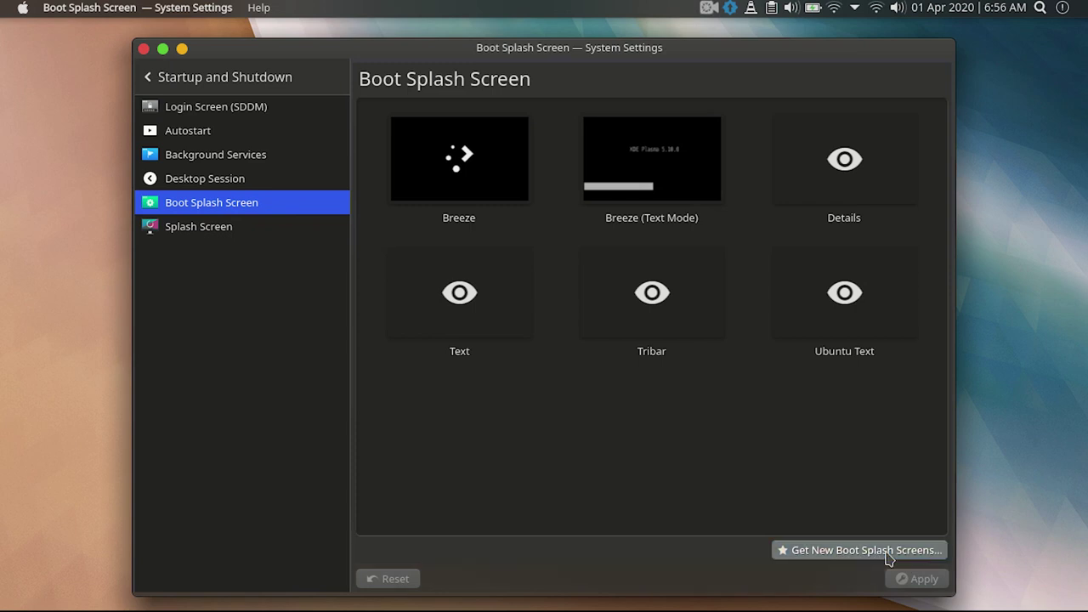
{"action": "left_click", "coordinate": [760, 364]}
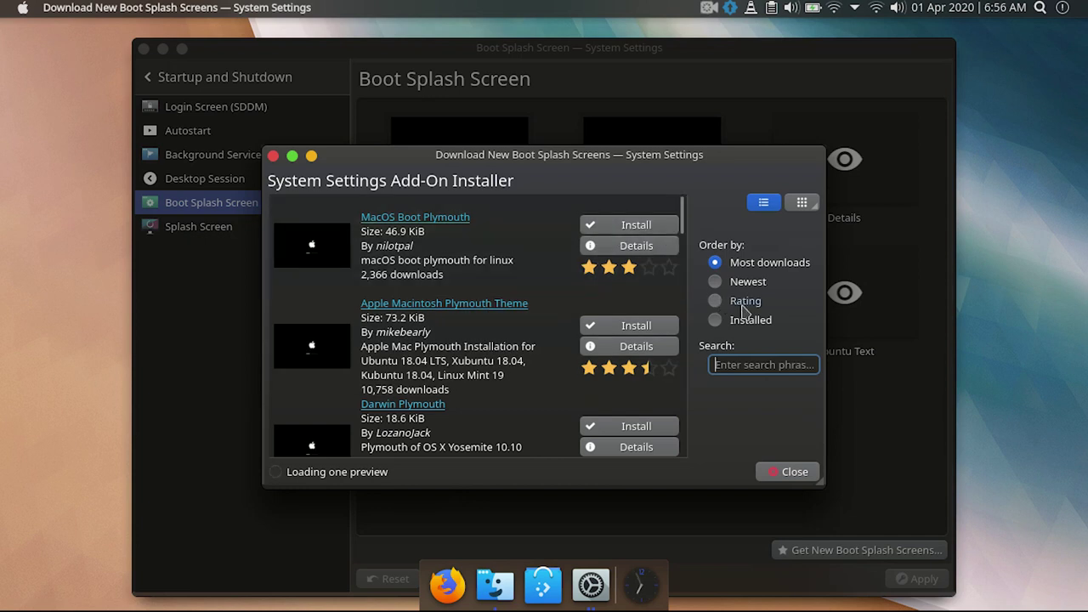
{"action": "type", "text": "macos"}
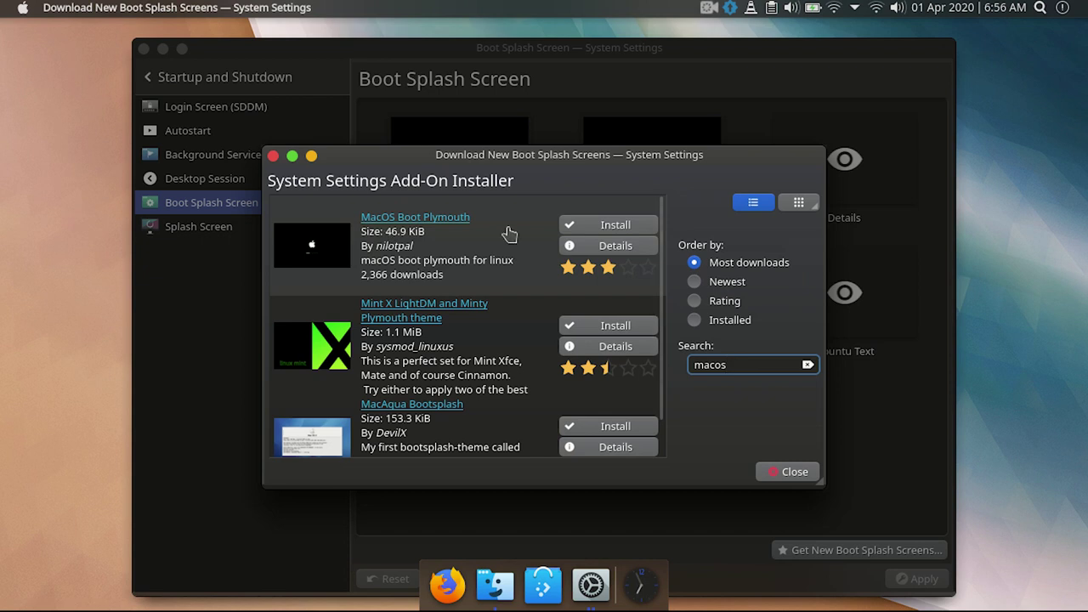
Step: Install MacOS Boot Plymouth, authorizing it with the account password, and close the add-on installer
{"action": "left_click", "coordinate": [613, 227]}
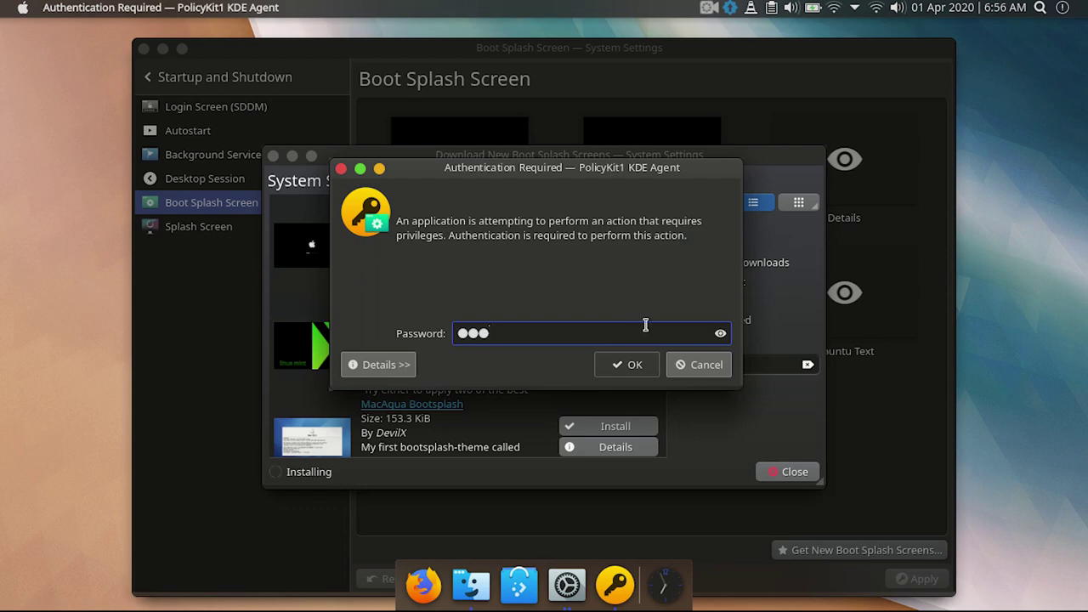
{"action": "left_click", "coordinate": [626, 363]}
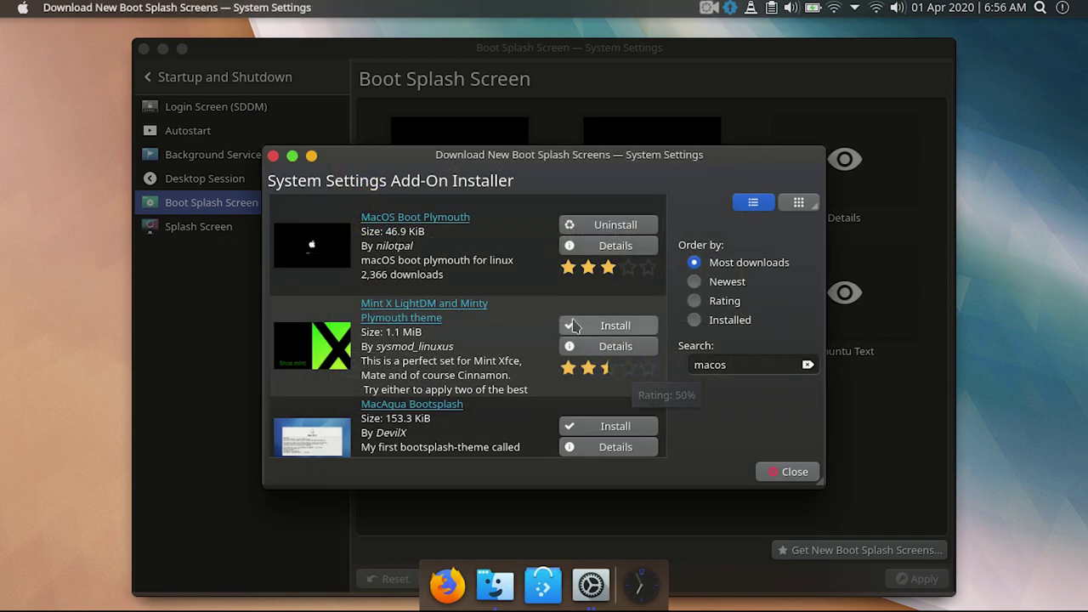
{"action": "left_click", "coordinate": [792, 474]}
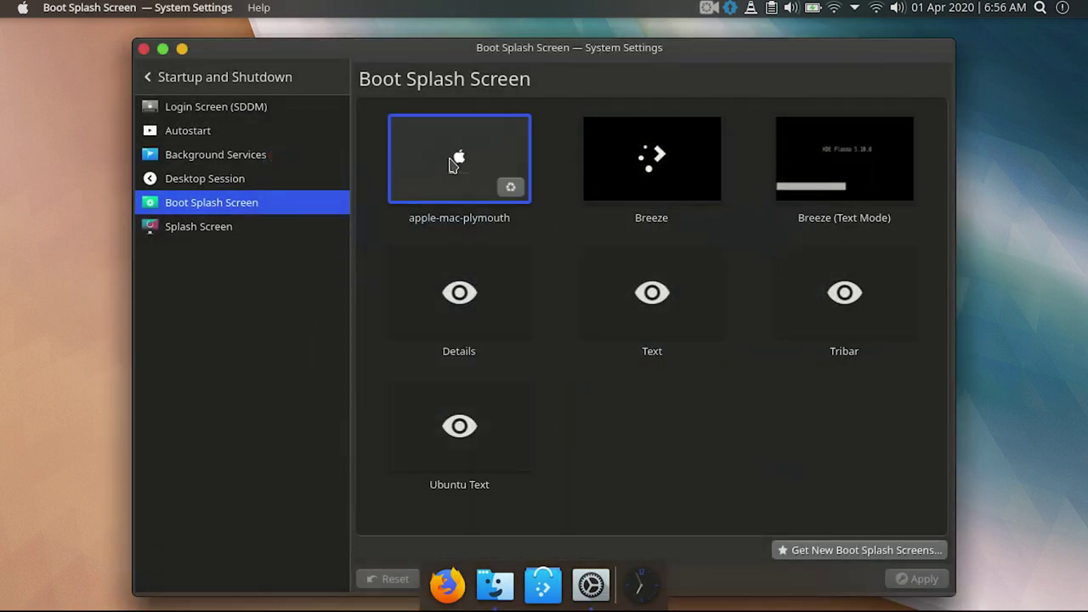
Step: Apply apple-mac-plymouth as the boot splash screen, authenticating with the account password
{"action": "left_click", "coordinate": [451, 164]}
{"action": "left_click", "coordinate": [909, 578]}
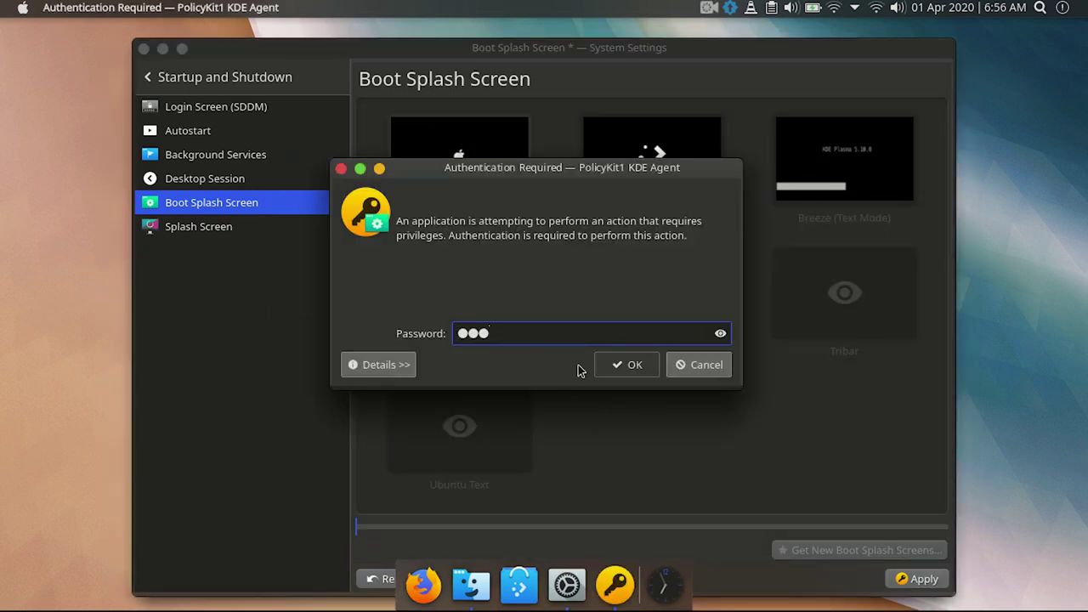
{"action": "left_click", "coordinate": [633, 364]}
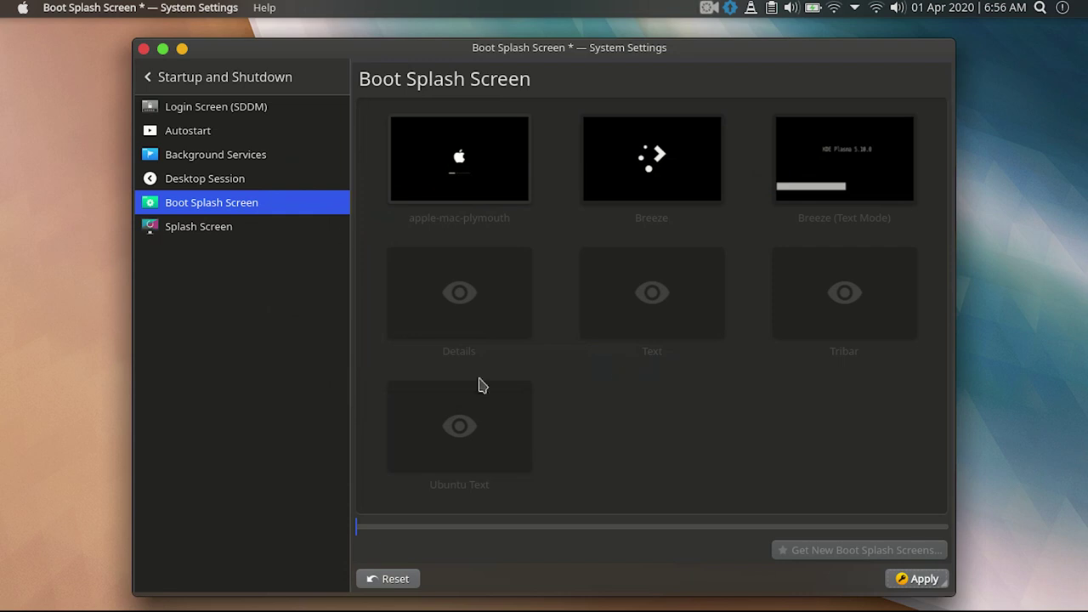
Step: Maximize and minimize System Settings, and open the 46.6 GiB Hard Drive in Dolphin
{"action": "left_click", "coordinate": [162, 48]}
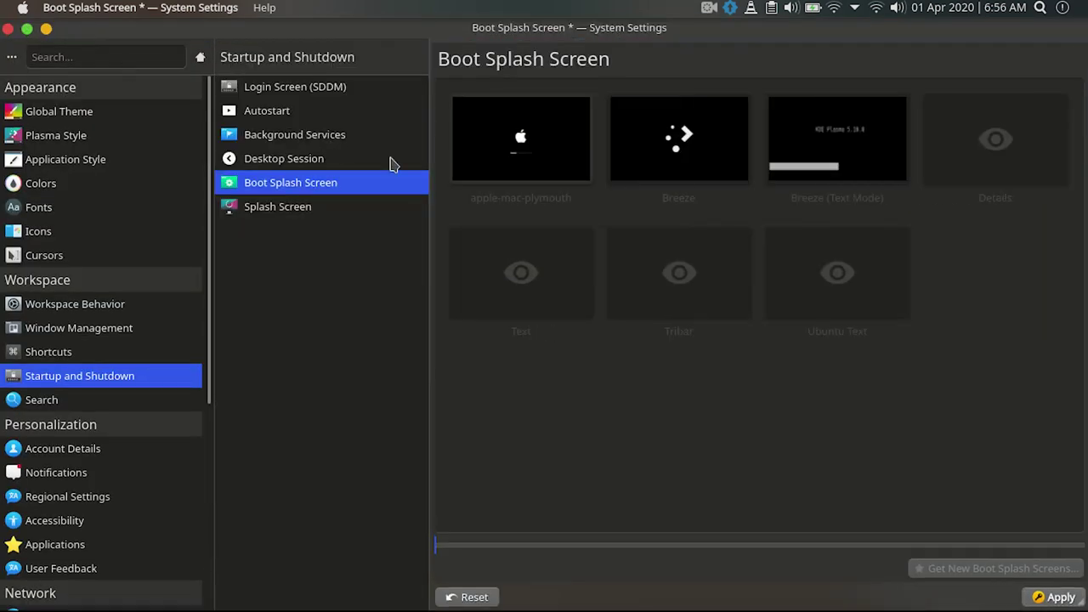
{"action": "left_click", "coordinate": [46, 30]}
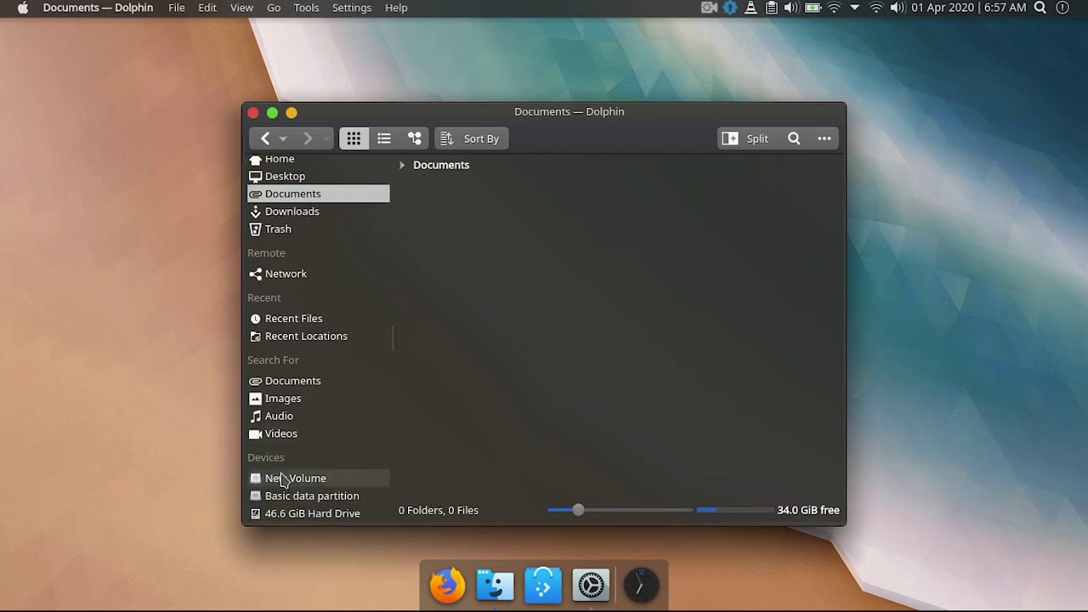
{"action": "left_click", "coordinate": [297, 513]}
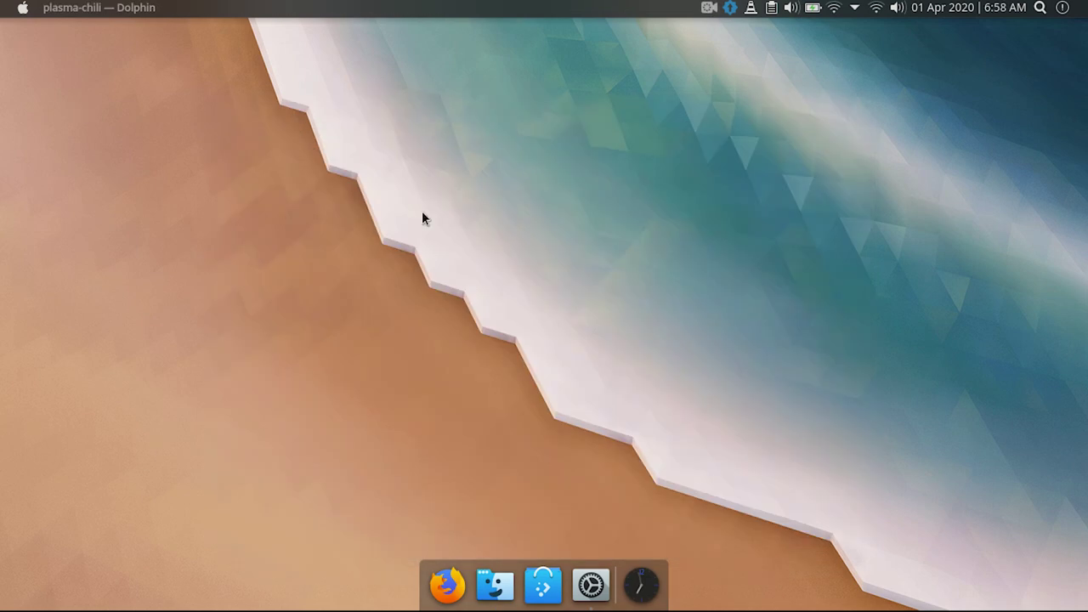
Step: Bring the System Settings window back up and close it
{"action": "right_click", "coordinate": [422, 212]}
{"action": "left_click", "coordinate": [379, 291]}
{"action": "left_click", "coordinate": [588, 586]}
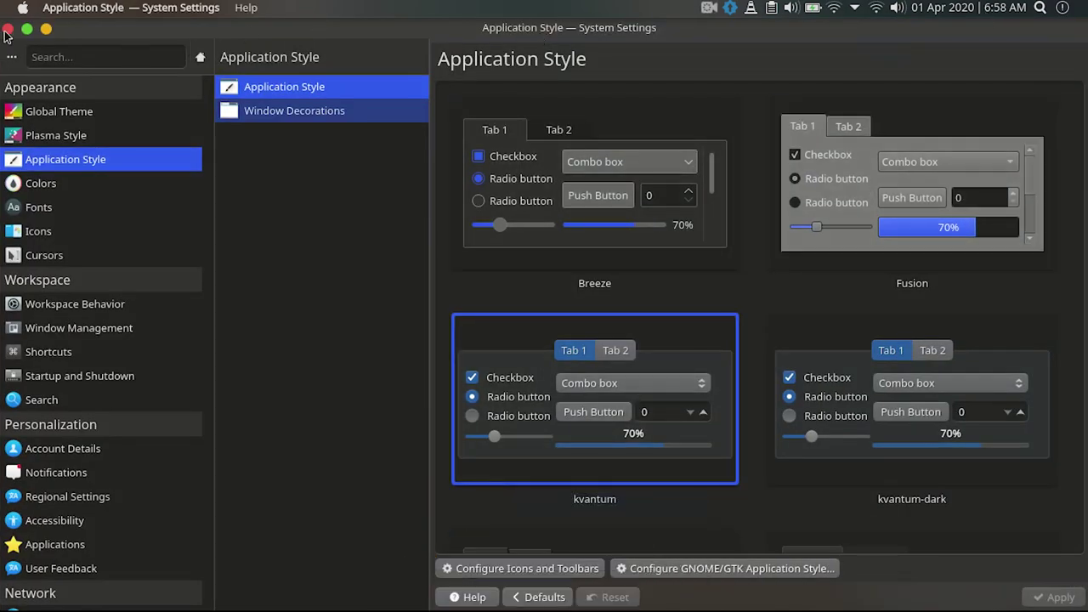
{"action": "left_click", "coordinate": [7, 31]}
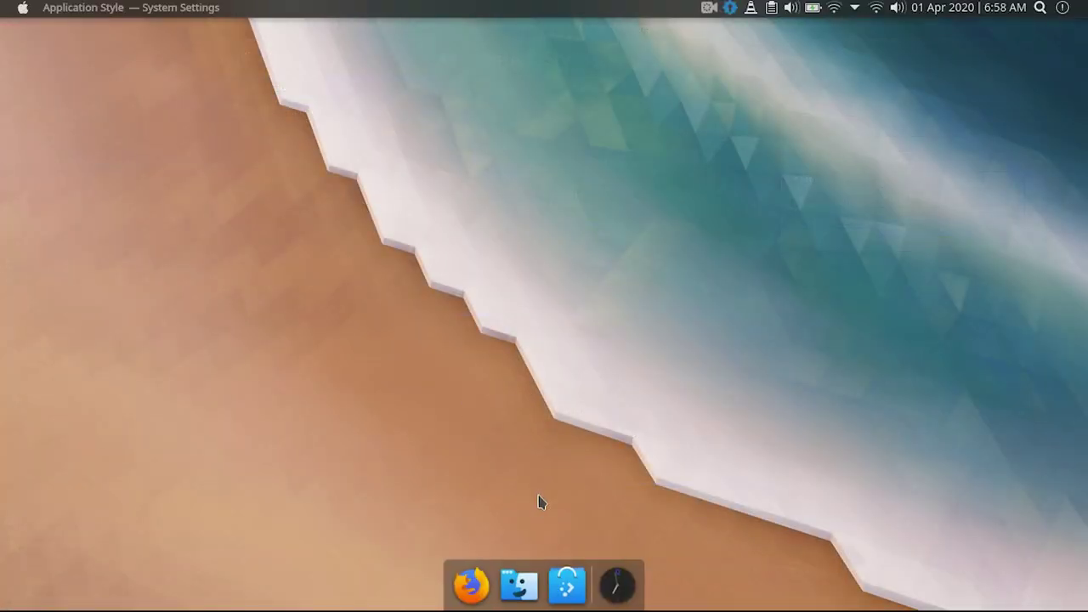
Step: Configure the top bar's Application title widget to use Application name as its text type and save the settings
{"action": "right_click", "coordinate": [108, 10]}
{"action": "key", "text": "Escape"}
{"action": "right_click", "coordinate": [329, 152]}
{"action": "key", "text": "Escape"}
{"action": "right_click", "coordinate": [101, 10]}
{"action": "left_click", "coordinate": [146, 28]}
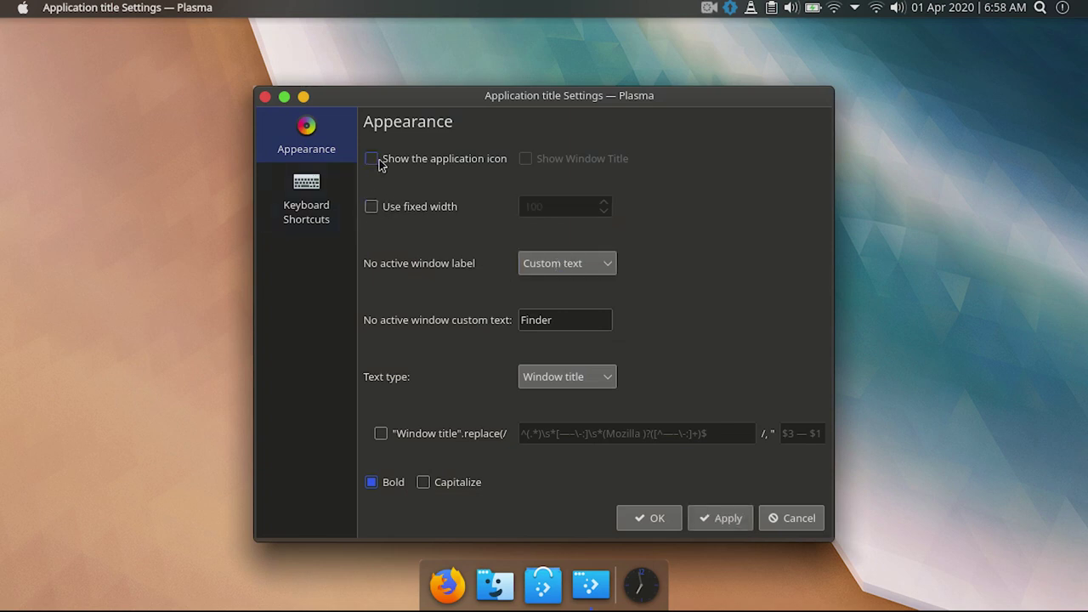
{"action": "left_click", "coordinate": [575, 264]}
{"action": "left_click", "coordinate": [574, 322]}
{"action": "left_click", "coordinate": [537, 375]}
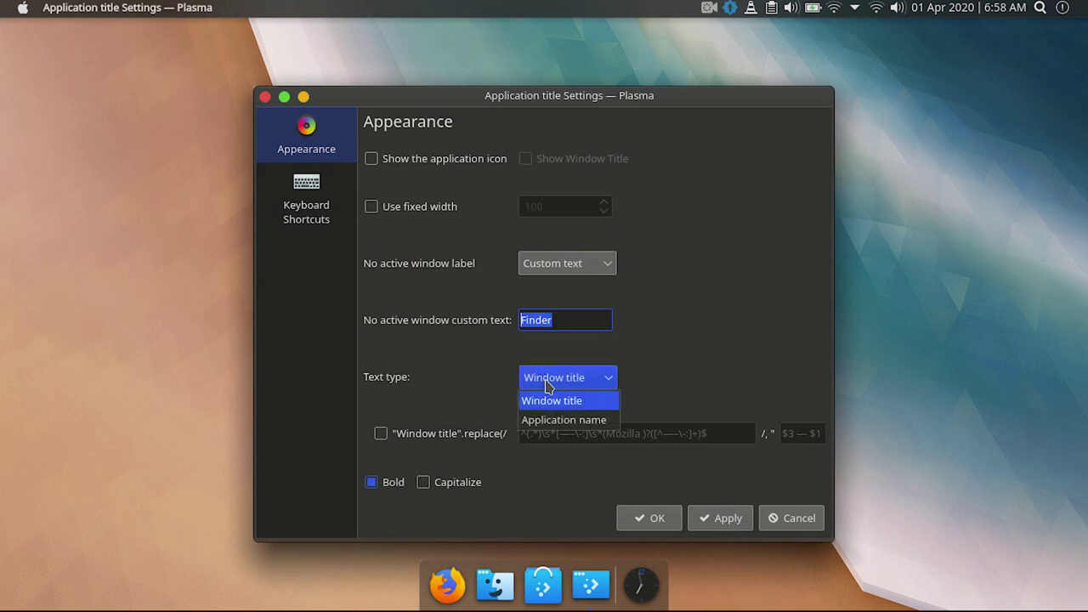
{"action": "left_click", "coordinate": [534, 423]}
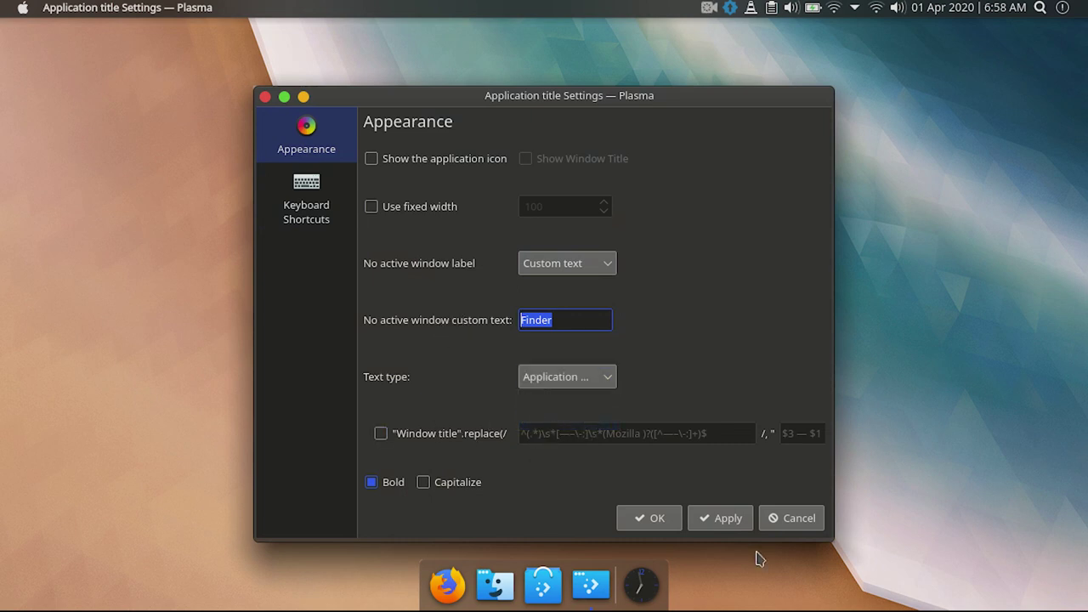
{"action": "left_click", "coordinate": [640, 517]}
{"action": "right_click", "coordinate": [404, 215]}
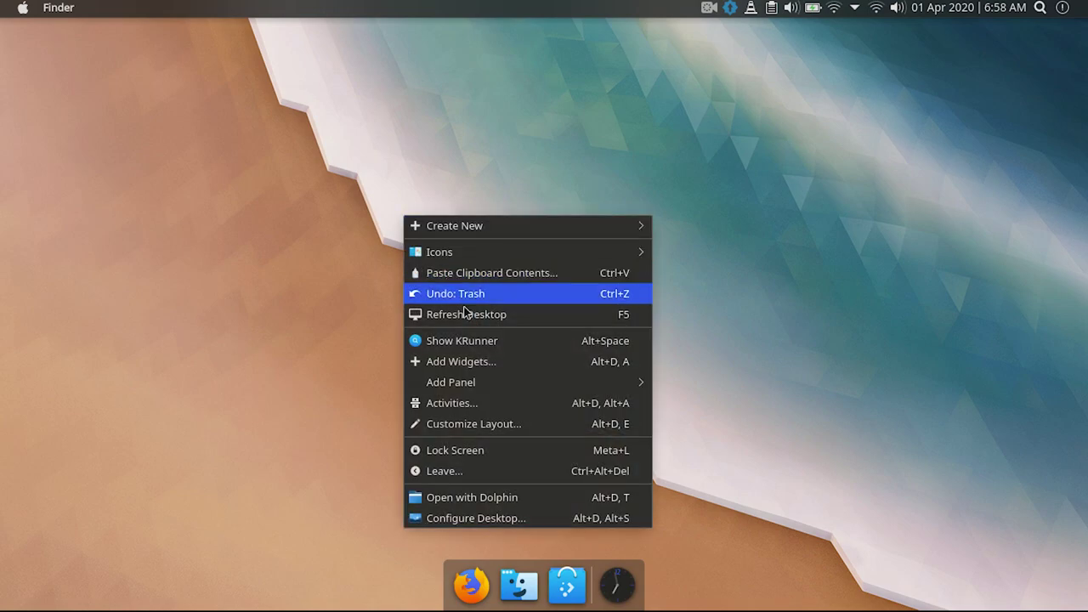
{"action": "key", "text": "Escape"}
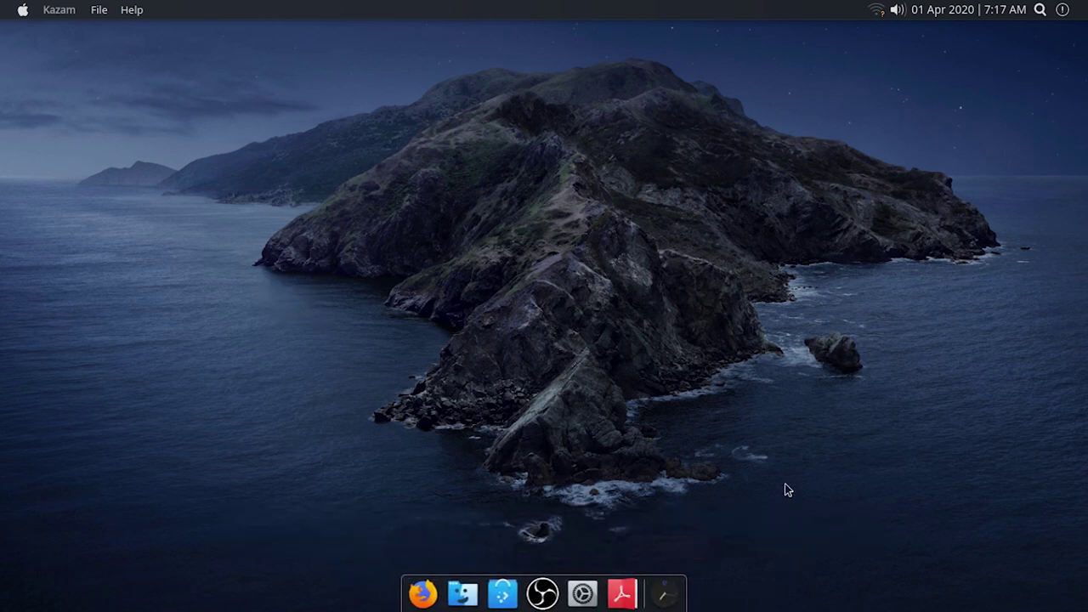
Step: Browse the application launcher's categories, including Graphics and Utilities, and close the launcher
{"action": "left_click", "coordinate": [22, 12]}
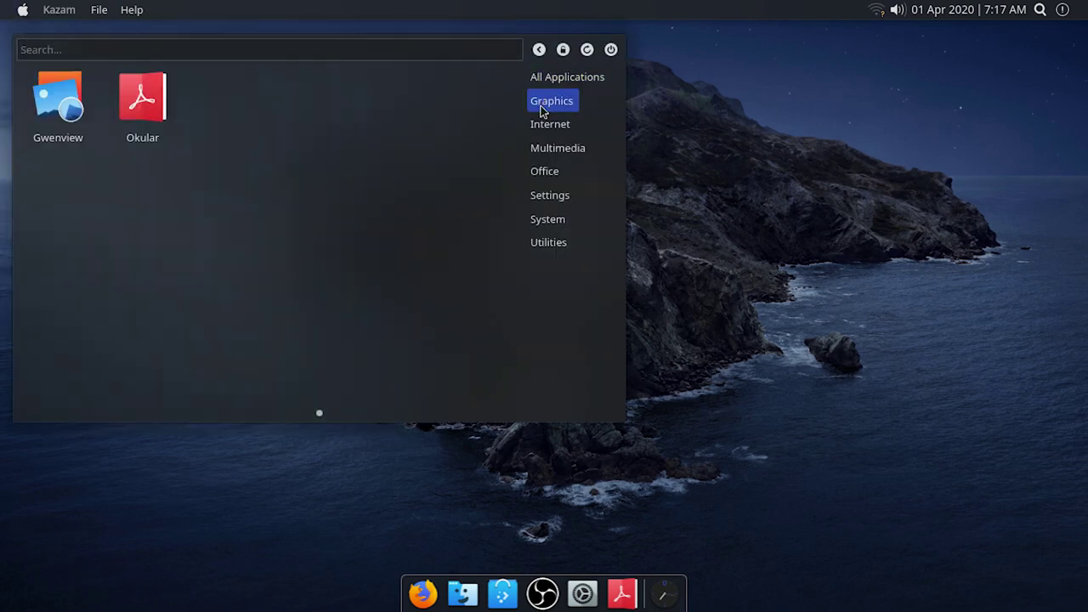
{"action": "mouse_move", "coordinate": [558, 225]}
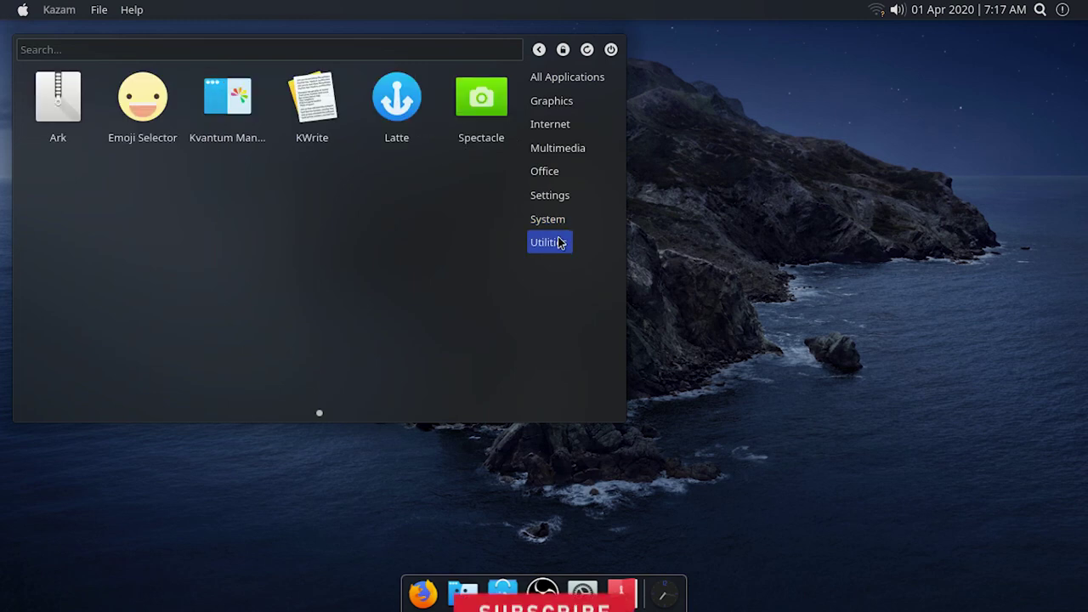
{"action": "left_click", "coordinate": [681, 150]}
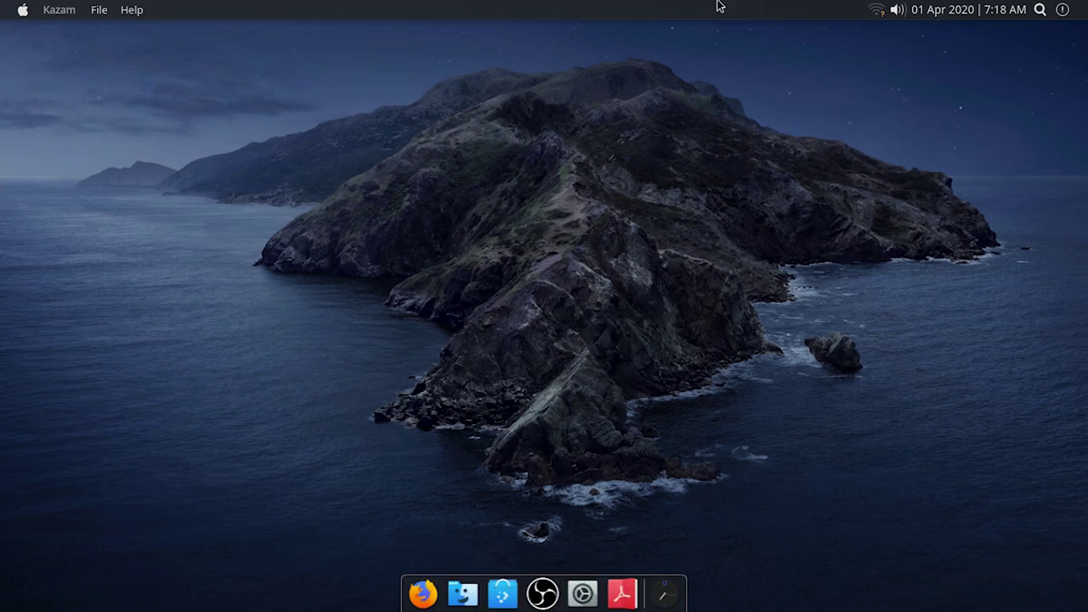
Step: Search the Plasma widgets for "sys", add a matching widget to the top menu bar and close the widget list
{"action": "right_click", "coordinate": [761, 5]}
{"action": "left_click", "coordinate": [842, 70]}
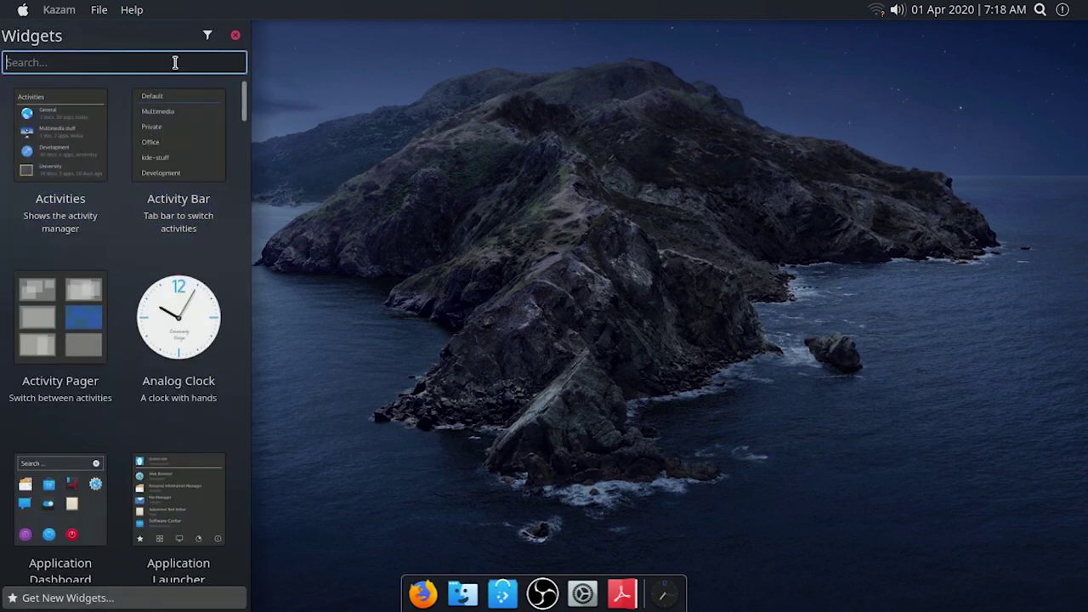
{"action": "type", "text": "sys"}
{"action": "left_click_drag", "start_coordinate": [150, 128], "coordinate": [812, 5]}
{"action": "left_click", "coordinate": [236, 36]}
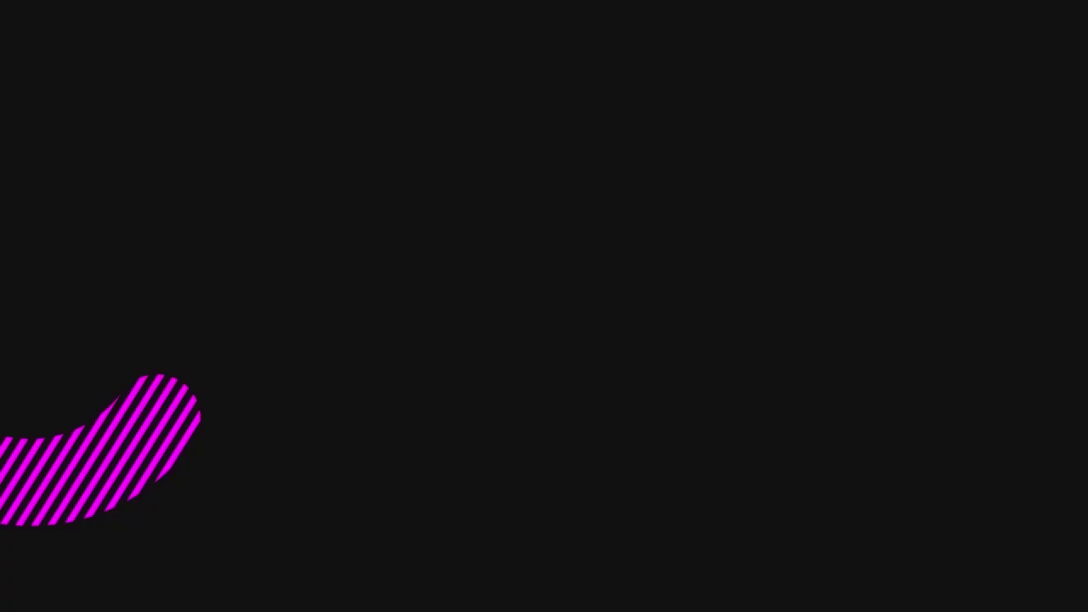